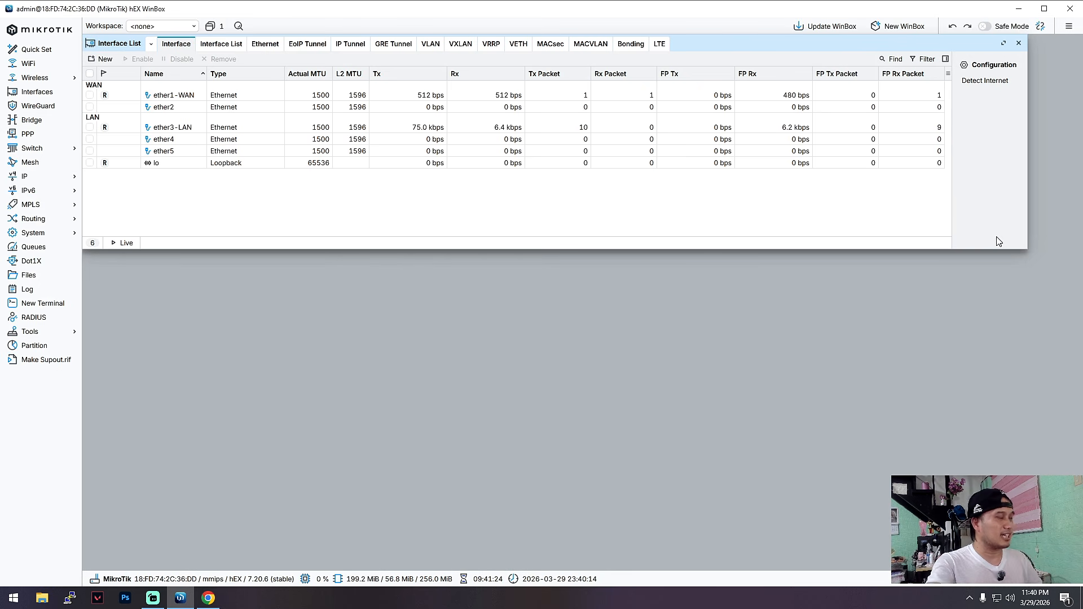
# Switch to Chrome and review the YouTube comment's addressing requirements for the ether1 ISP port, ether 2 DHCP LAN and ether 3 static pool.
pyautogui.click(220, 600)
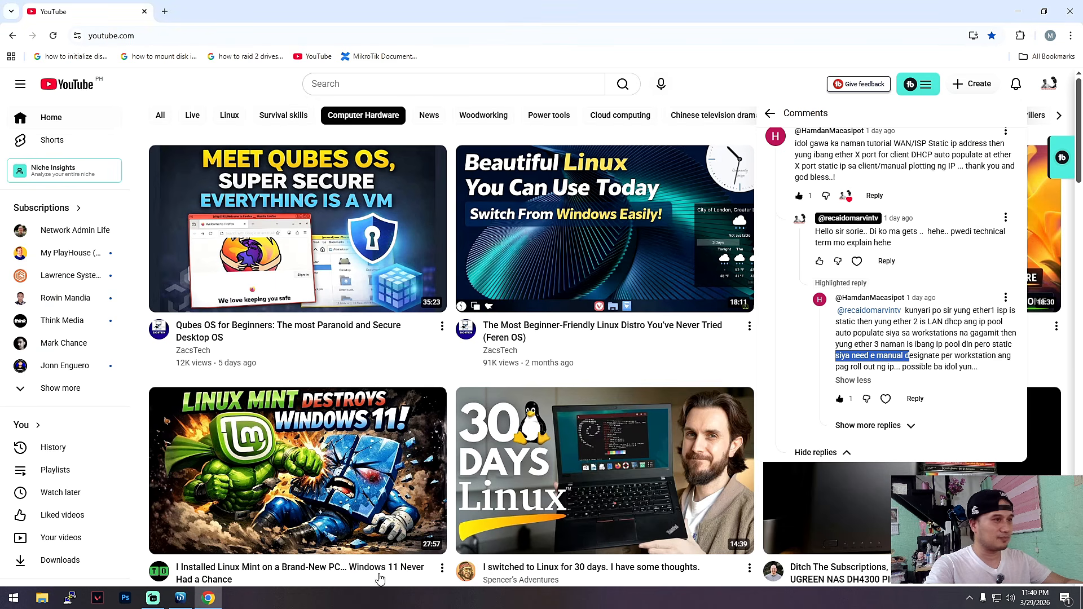
pyautogui.moveTo(904, 312); pyautogui.dragTo(1007, 322)
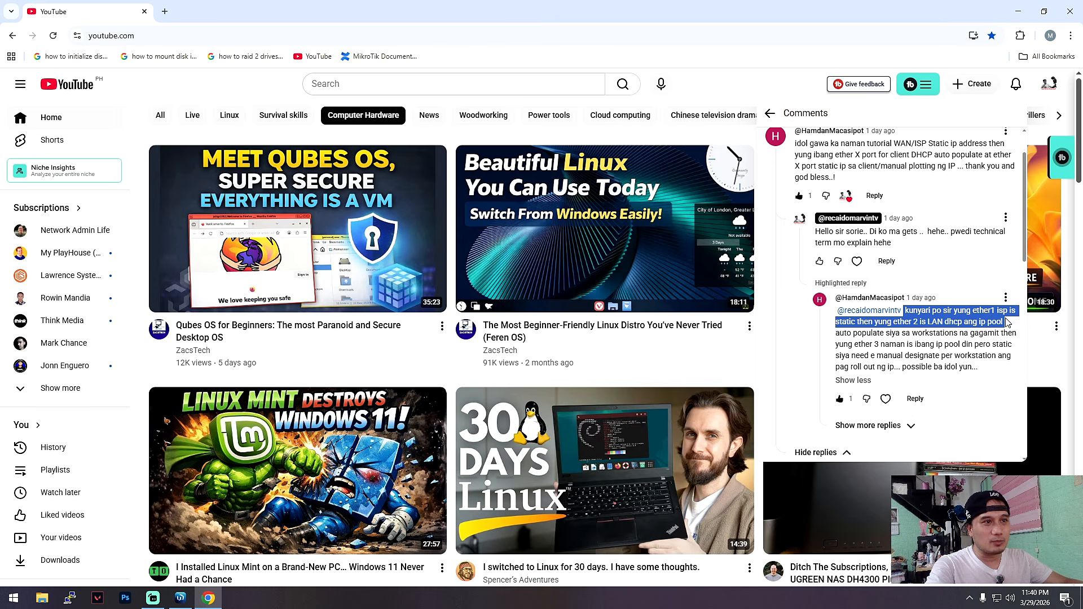
pyautogui.click(938, 325)
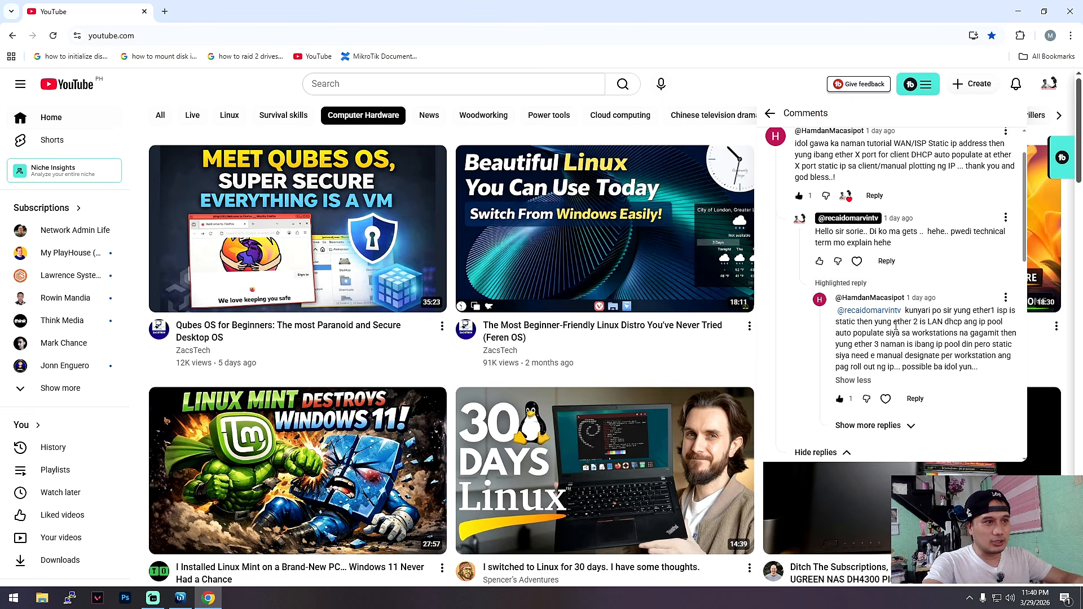
pyautogui.moveTo(897, 321); pyautogui.dragTo(987, 322)
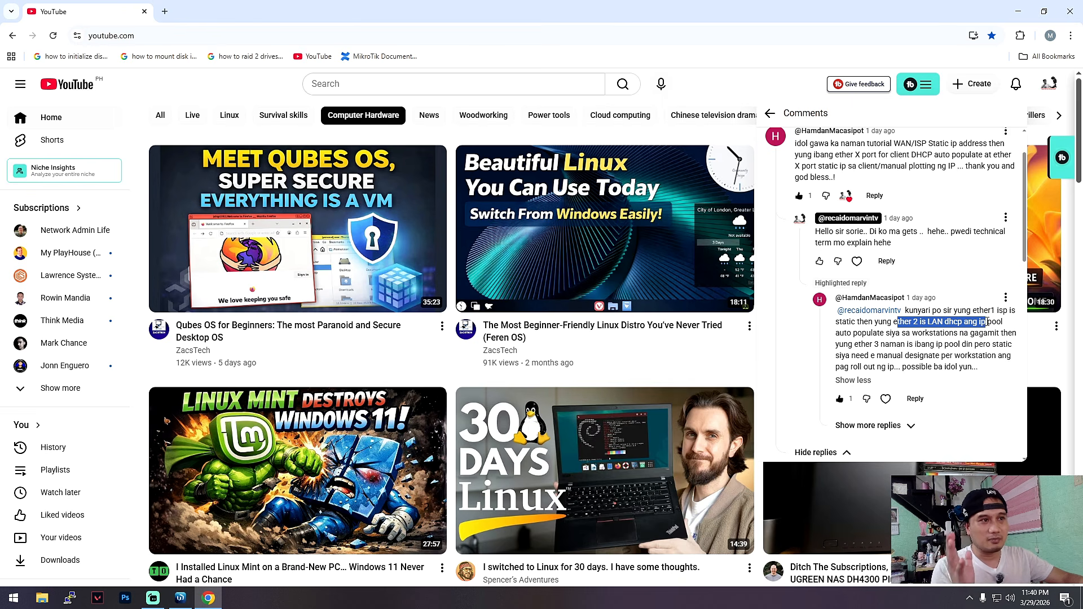
pyautogui.moveTo(831, 337); pyautogui.dragTo(866, 334)
pyautogui.click(846, 343)
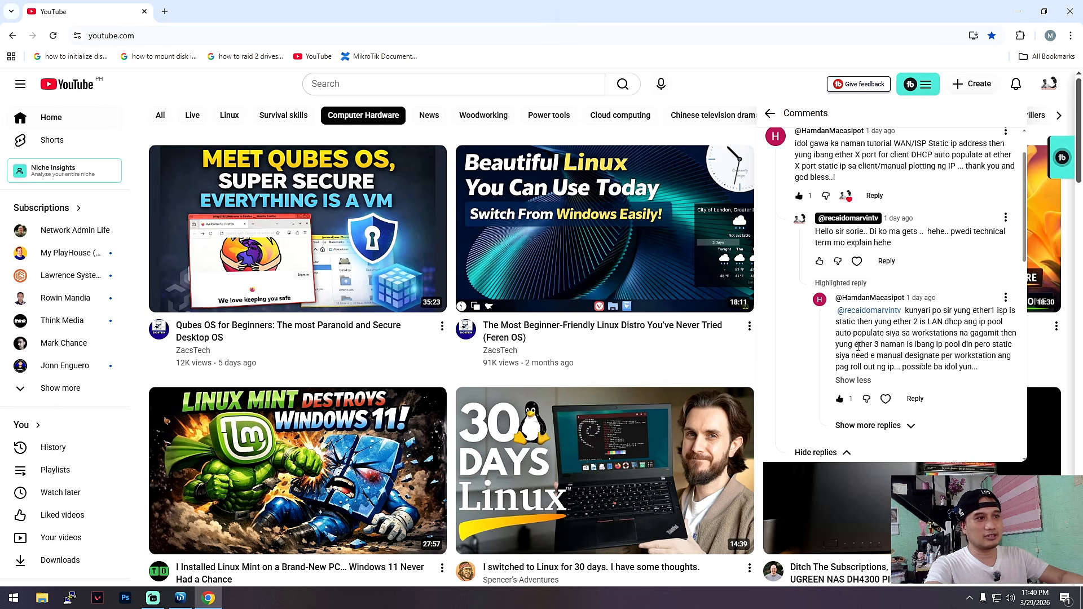
pyautogui.moveTo(854, 344); pyautogui.dragTo(947, 342)
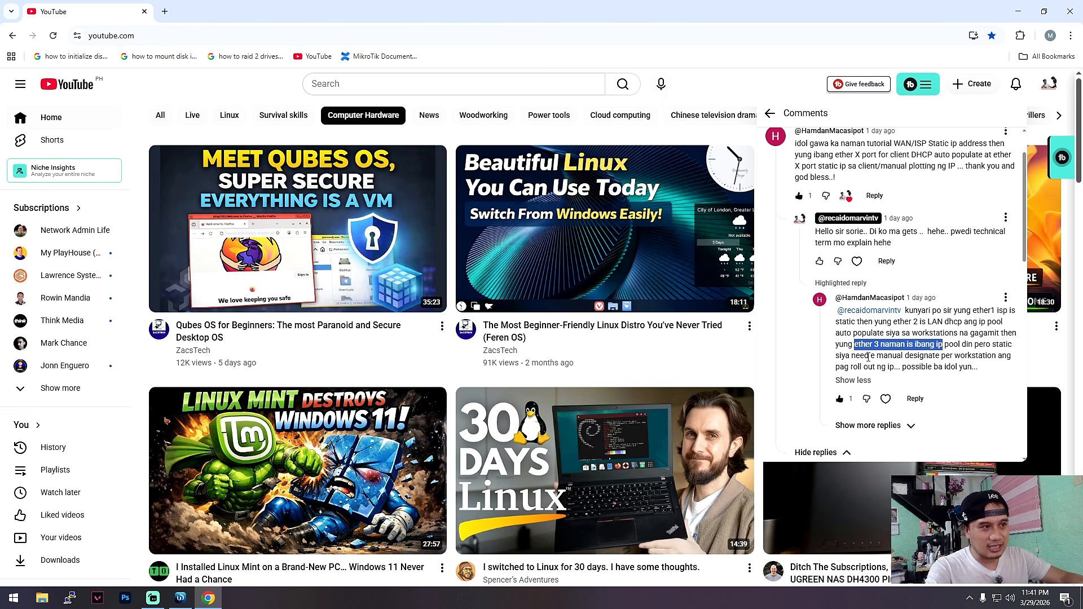
pyautogui.moveTo(833, 360); pyautogui.dragTo(936, 356)
pyautogui.click(966, 363)
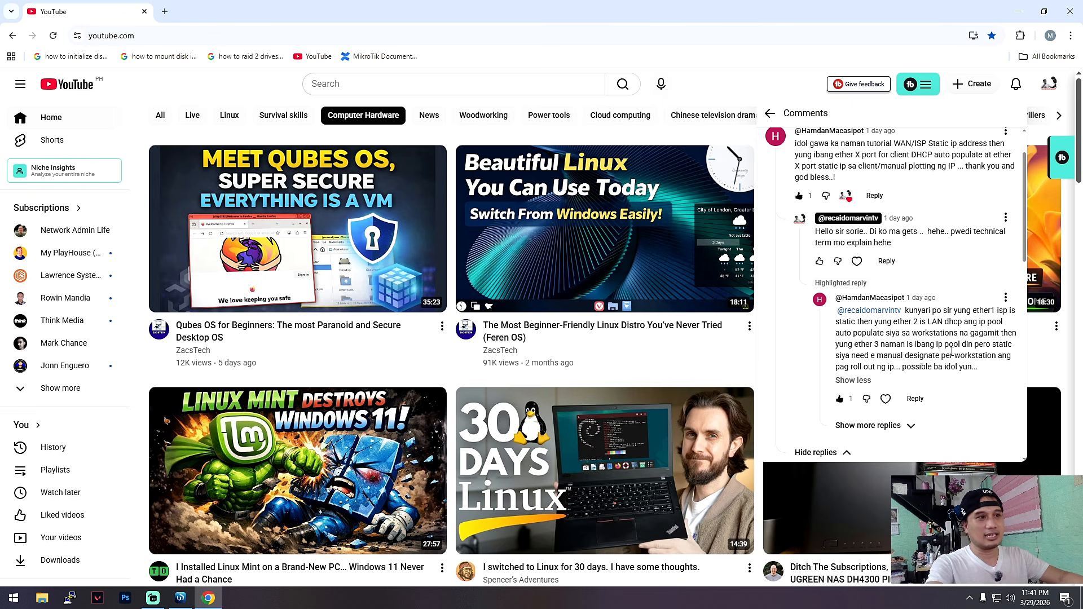
pyautogui.moveTo(901, 367); pyautogui.dragTo(965, 377)
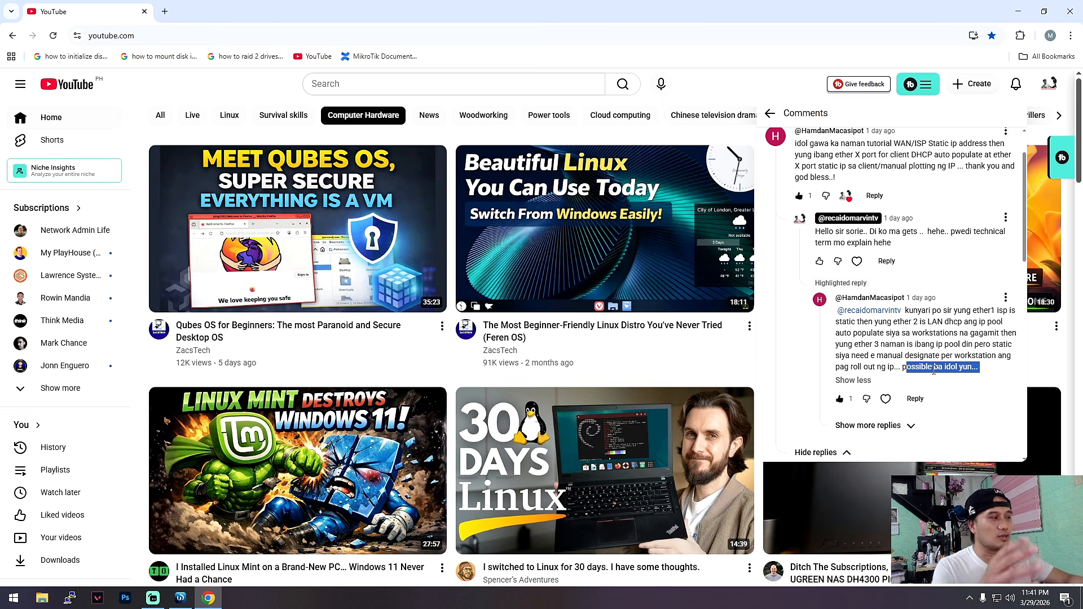
pyautogui.click(181, 598)
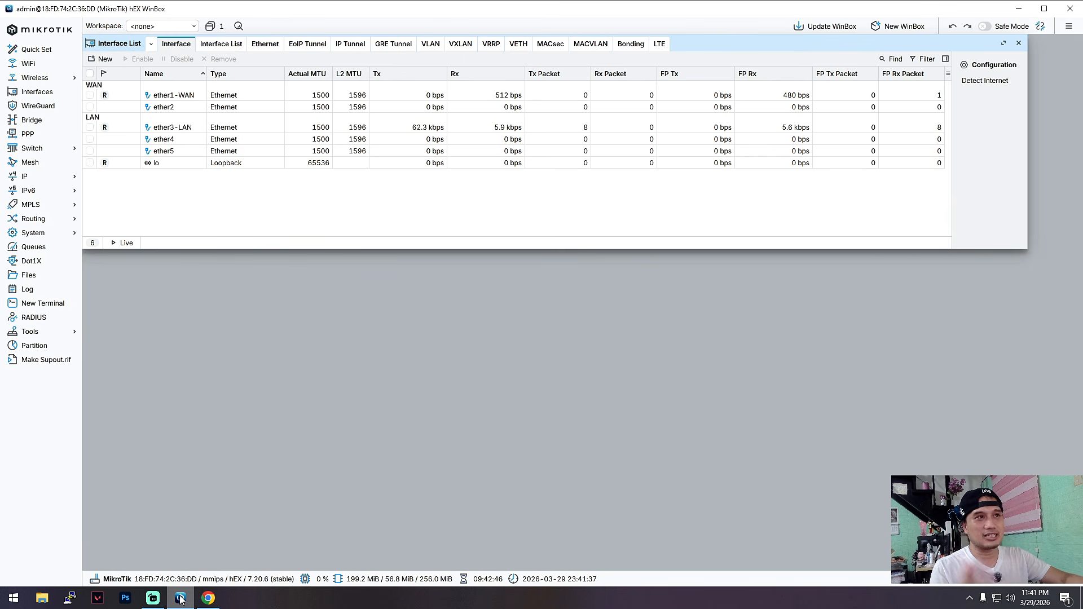
pyautogui.click(208, 598)
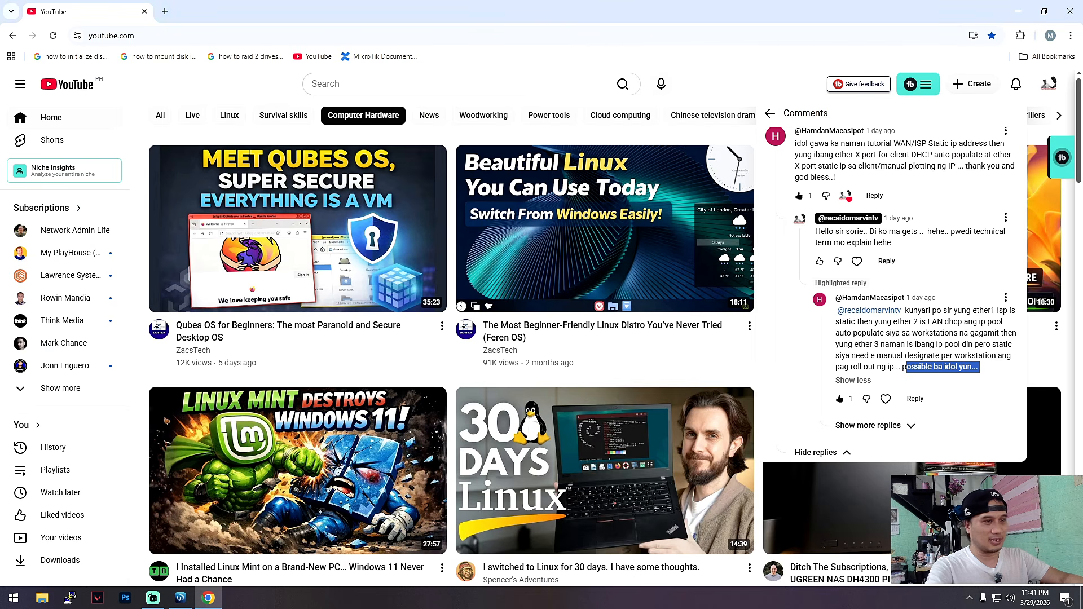
pyautogui.moveTo(985, 314); pyautogui.dragTo(981, 313)
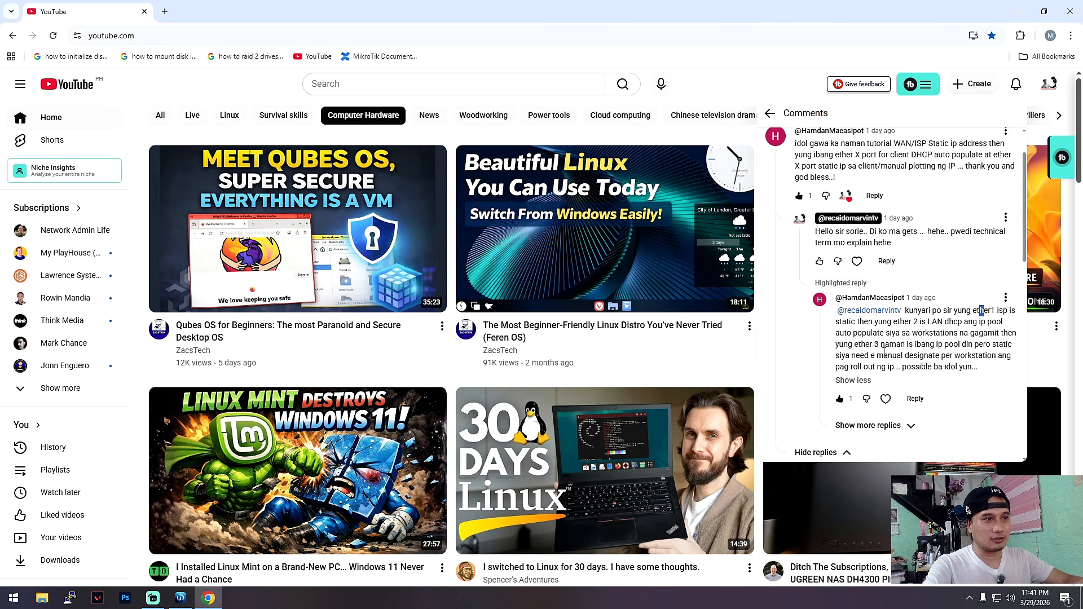
pyautogui.moveTo(839, 344); pyautogui.dragTo(886, 346)
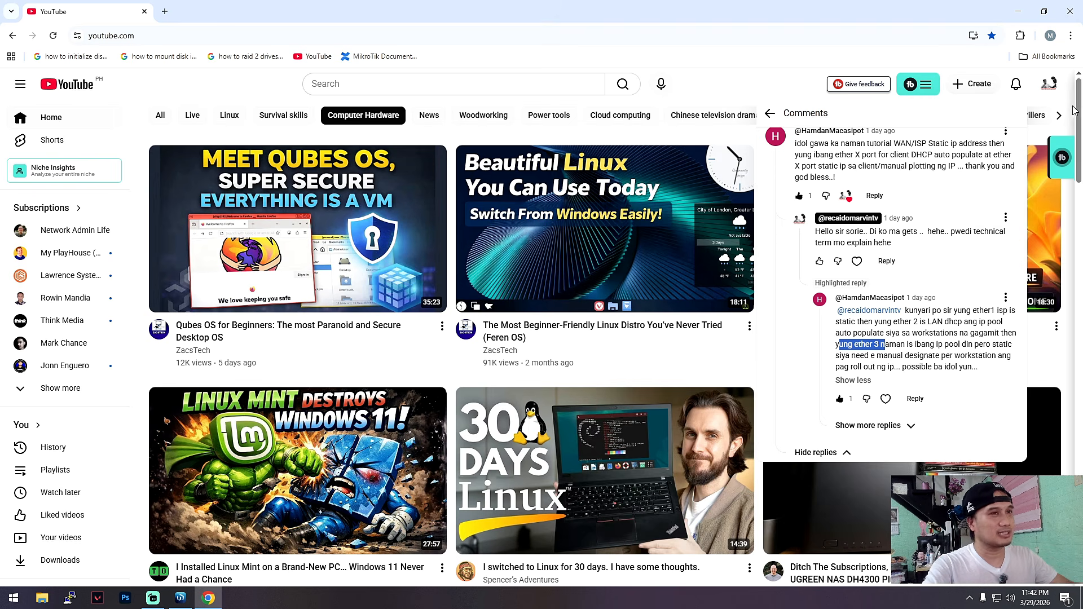
# Return to WinBox and reset the router's configuration with No Default Configuration enabled, confirming the reboot.
pyautogui.click(1018, 12)
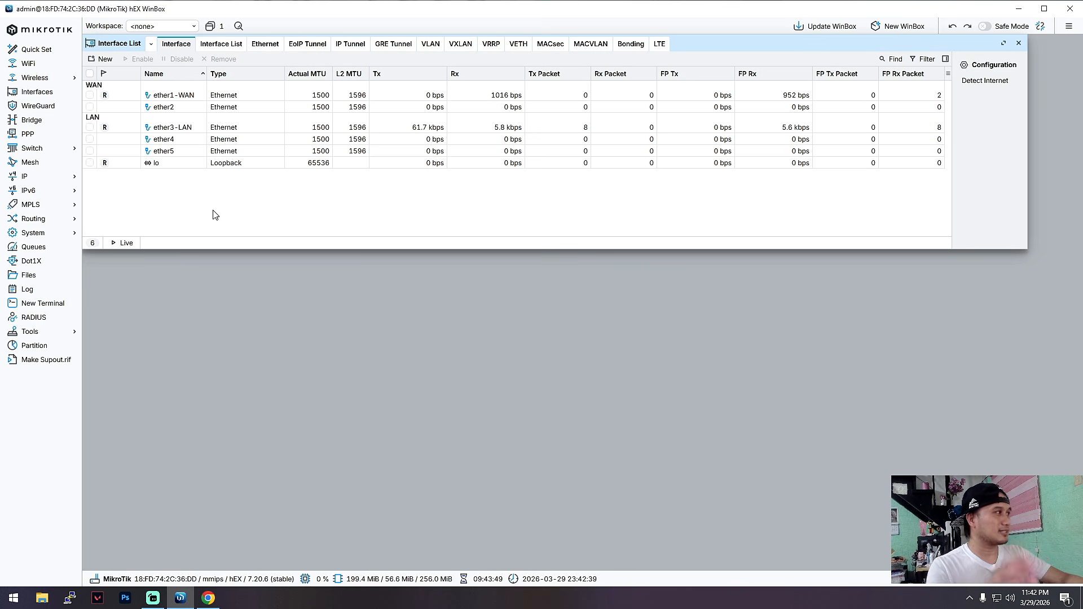
pyautogui.click(53, 237)
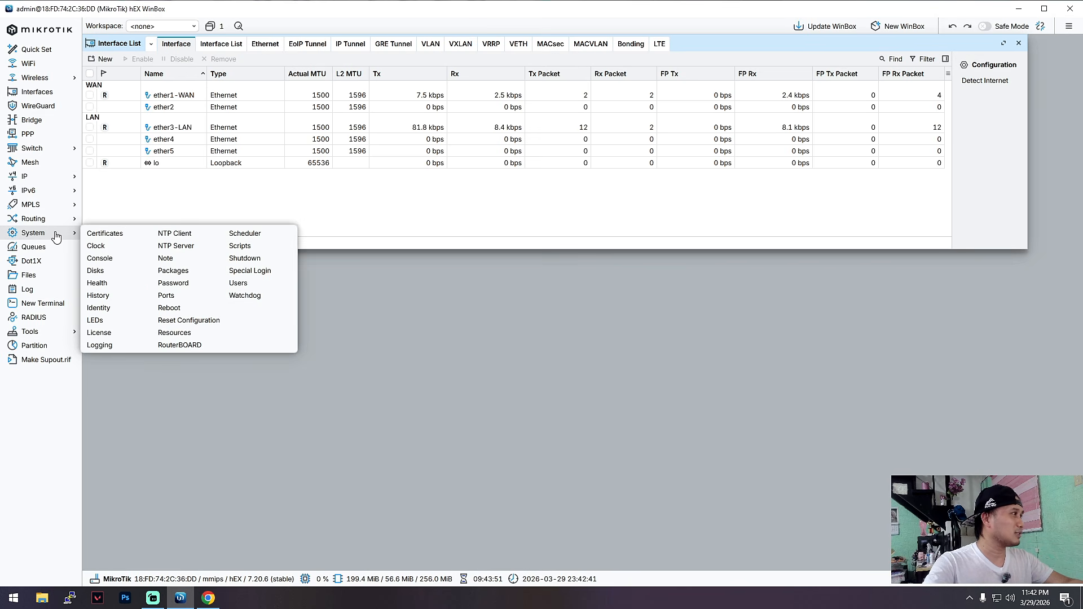
pyautogui.click(193, 320)
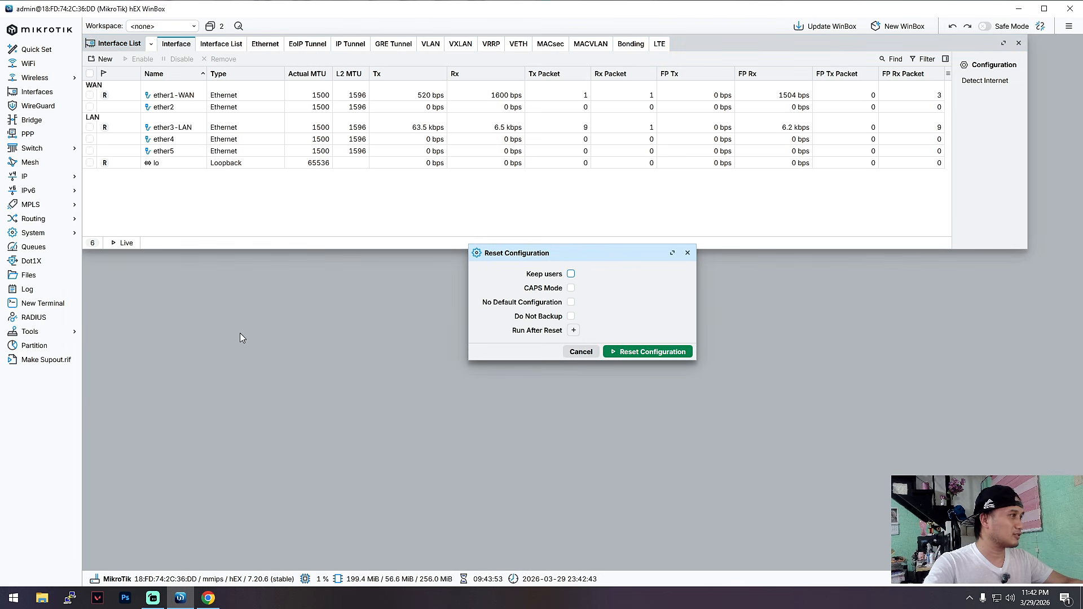
pyautogui.click(570, 303)
pyautogui.click(630, 350)
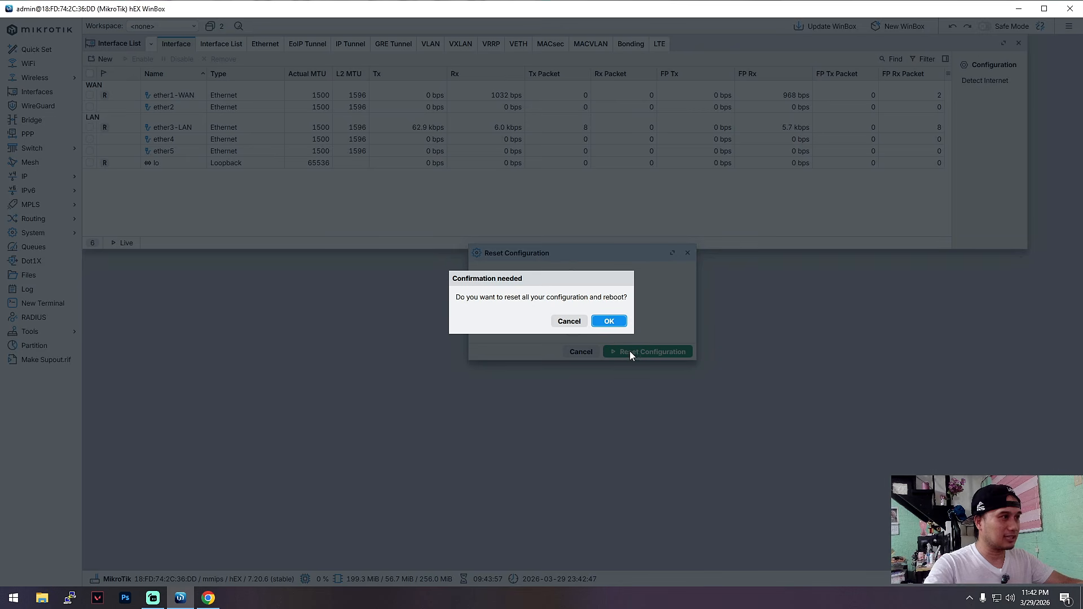
pyautogui.click(609, 322)
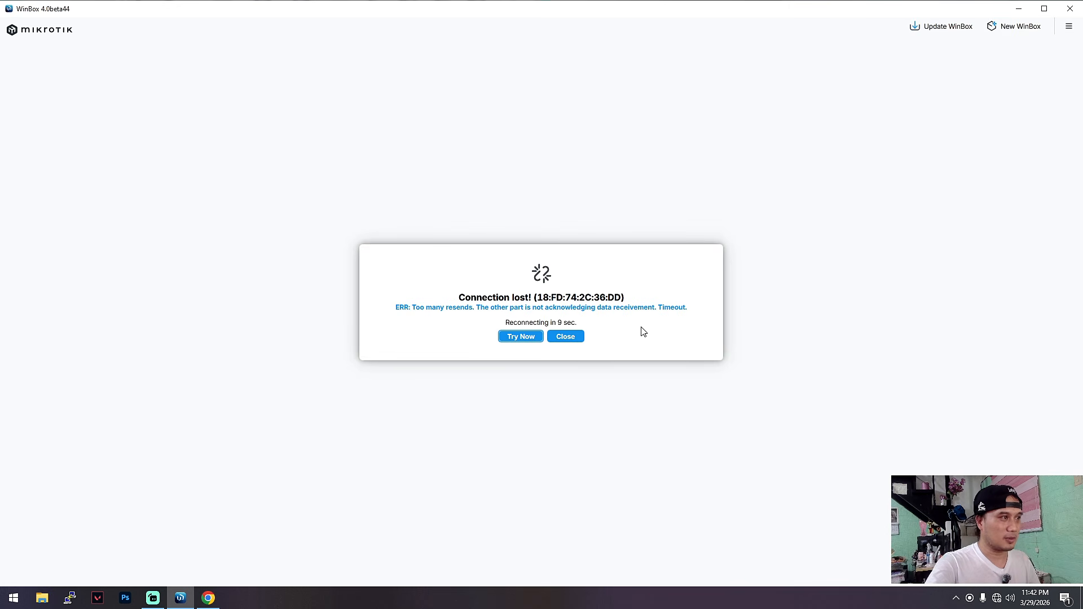
# Close the lost router session and refresh the neighbors list to rediscover the rebooted router.
pyautogui.click(574, 339)
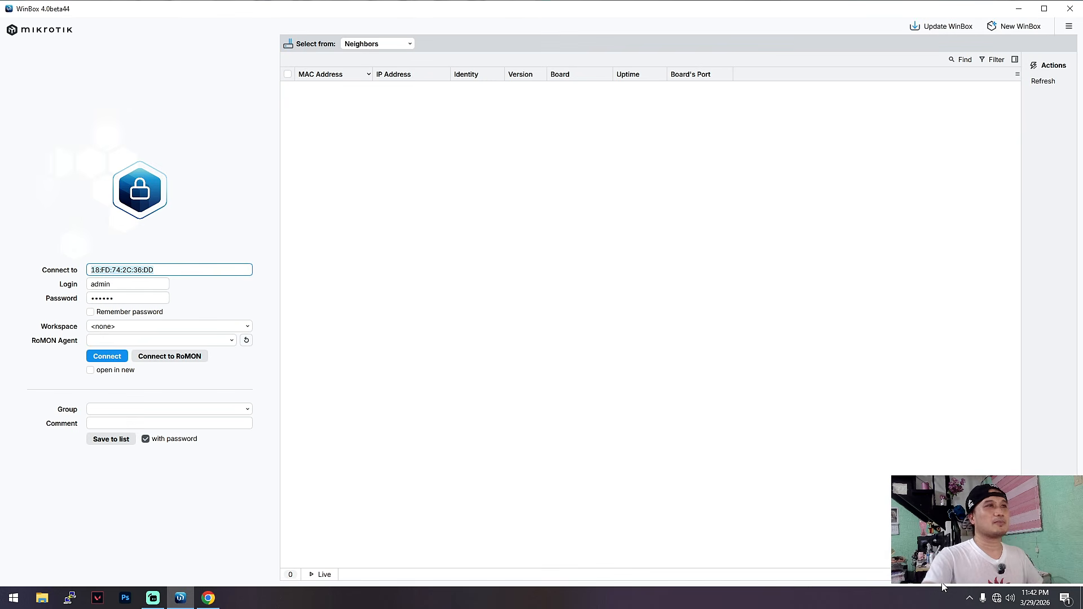
pyautogui.click(1049, 85)
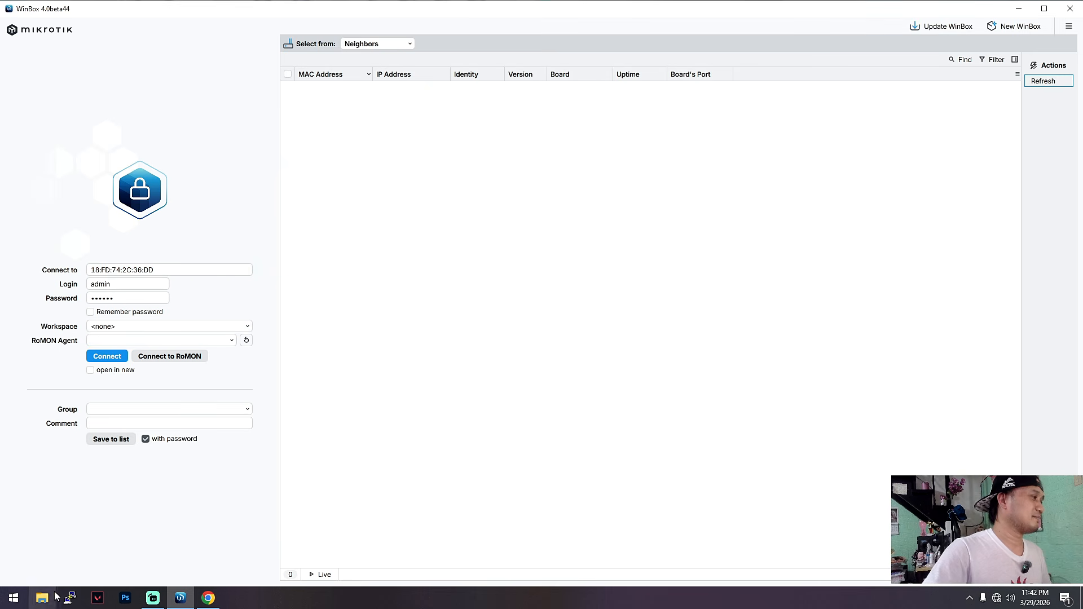
pyautogui.click(157, 600)
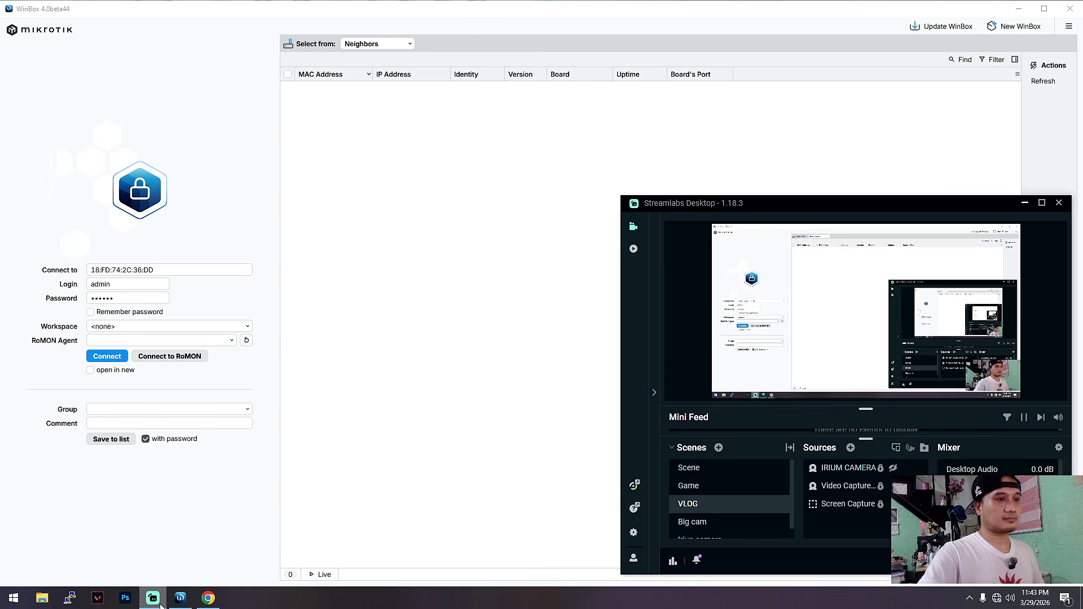
pyautogui.click(160, 601)
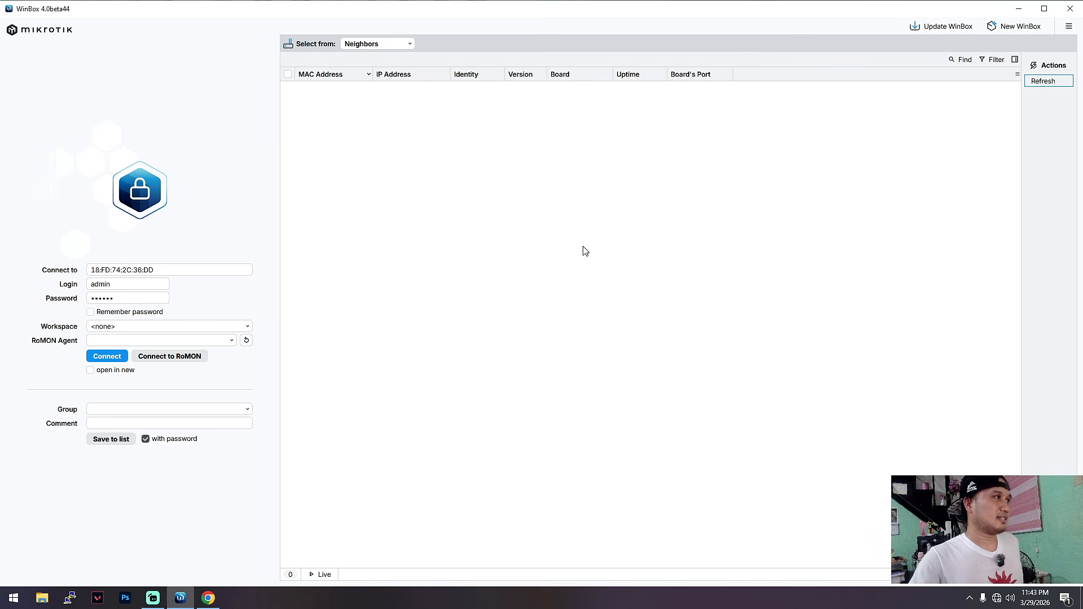
pyautogui.click(1043, 83)
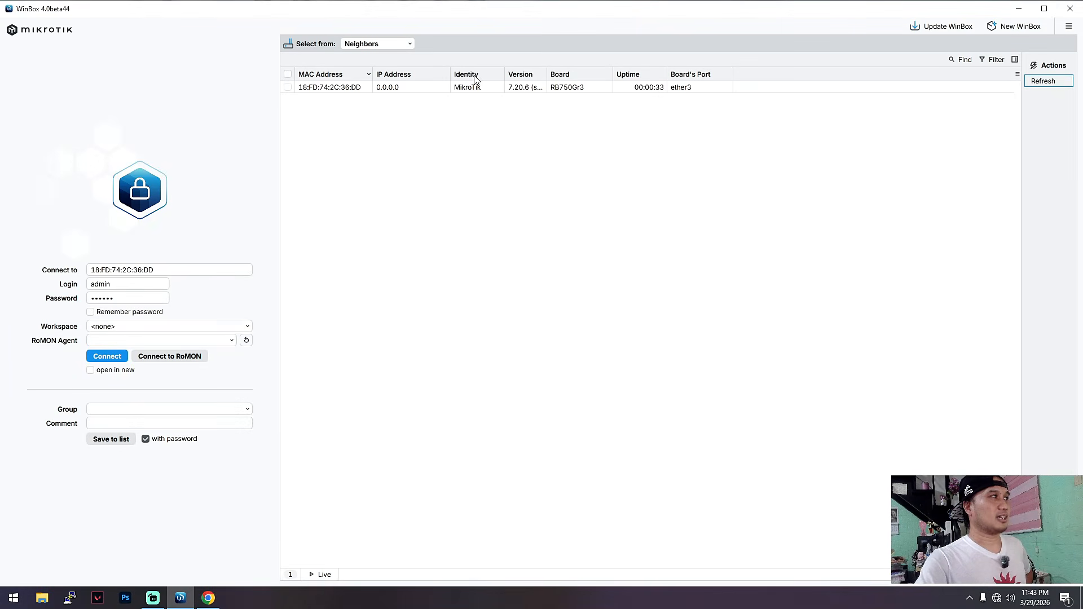
# Select the discovered RB750Gr3 router and connect as admin with an empty password.
pyautogui.click(338, 89)
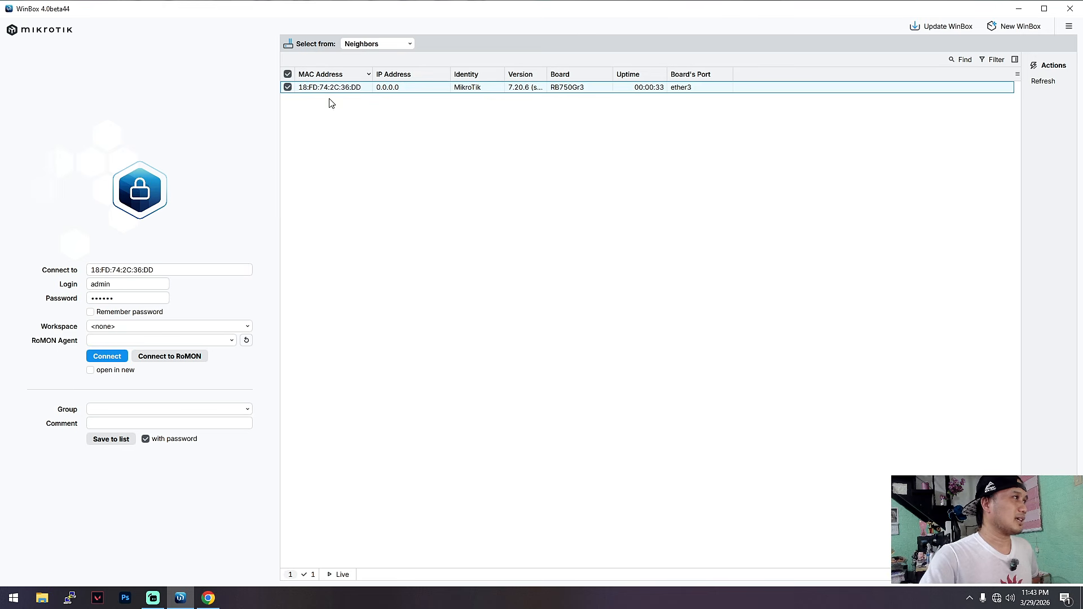
pyautogui.click(138, 299)
pyautogui.press('BackSpace')
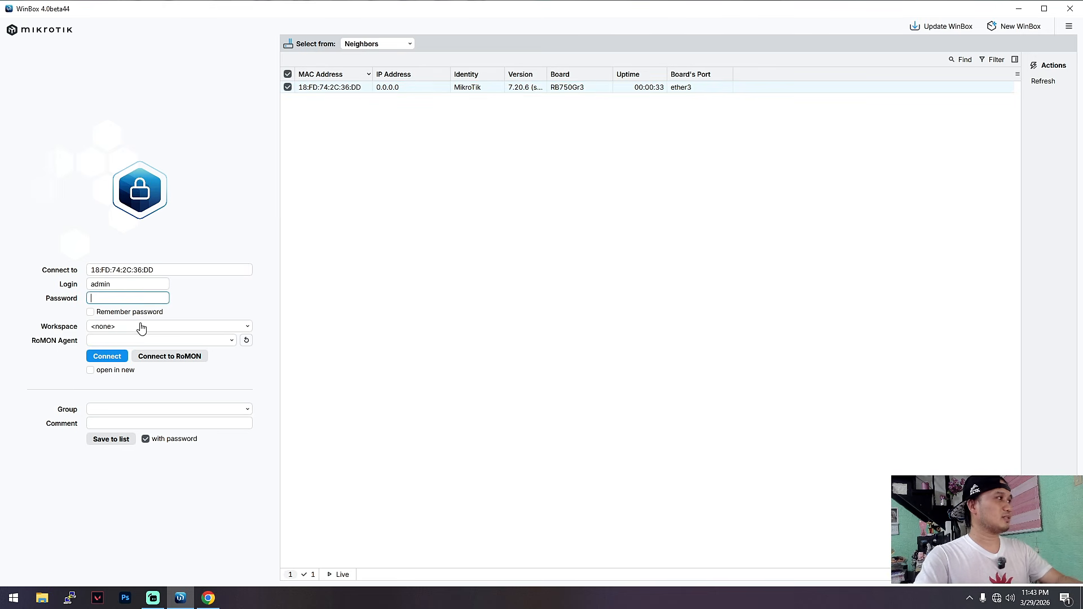
pyautogui.click(107, 355)
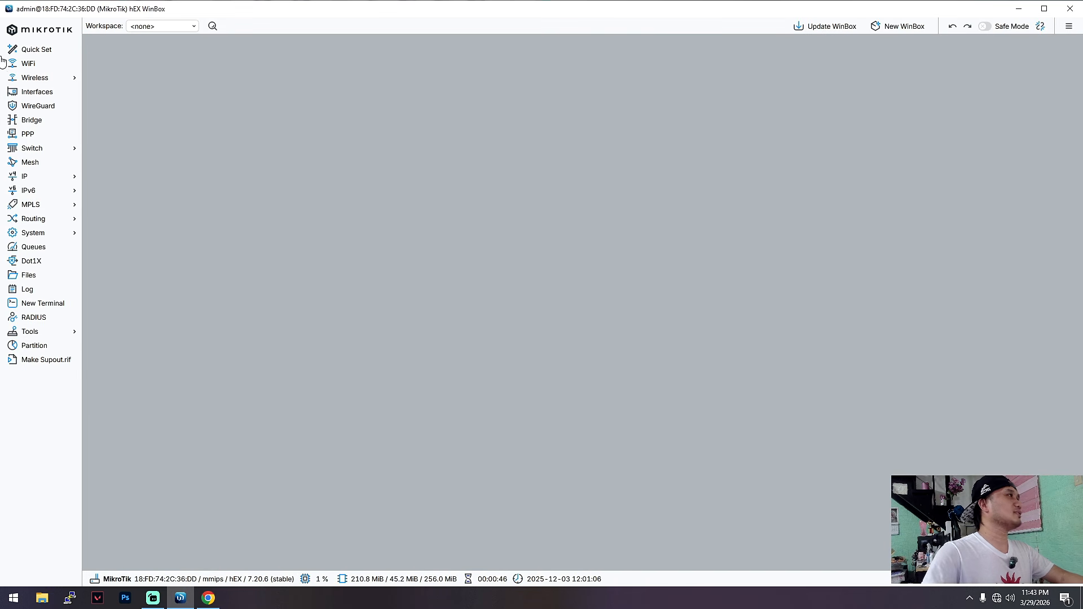
# View the router's interface list, then recheck the ether1 and ether 2 requirements in the YouTube comment in Chrome.
pyautogui.click(35, 92)
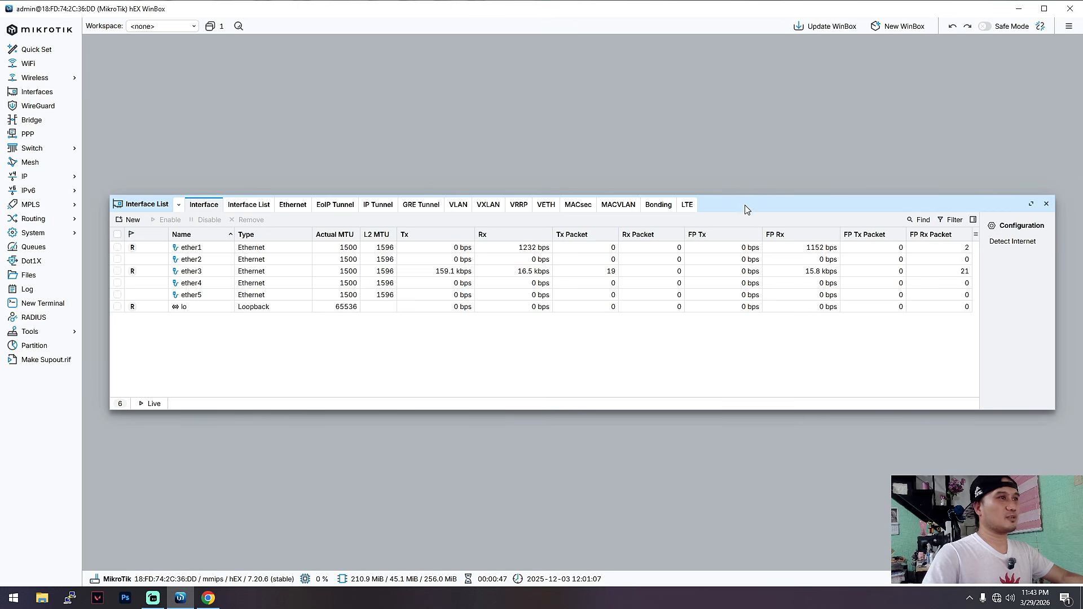
pyautogui.moveTo(746, 209); pyautogui.dragTo(715, 56)
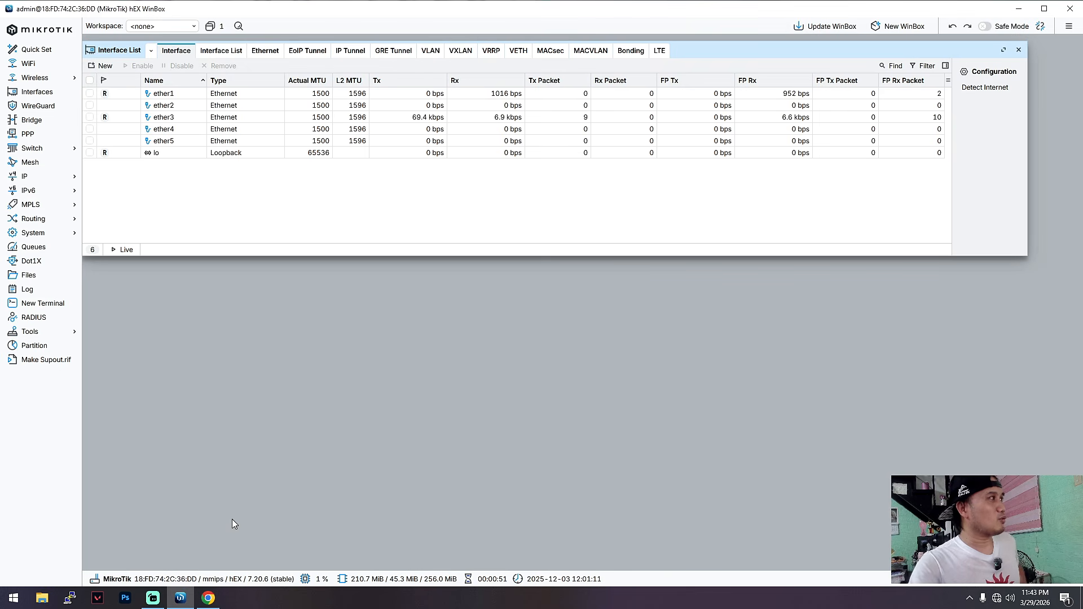
pyautogui.click(208, 598)
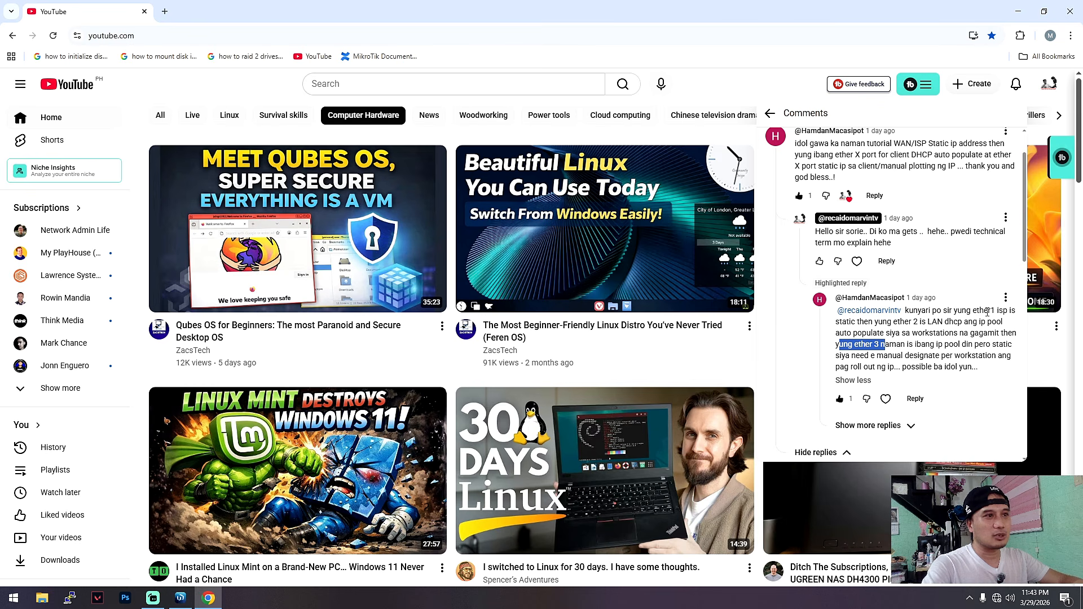
pyautogui.moveTo(905, 310); pyautogui.dragTo(1002, 321)
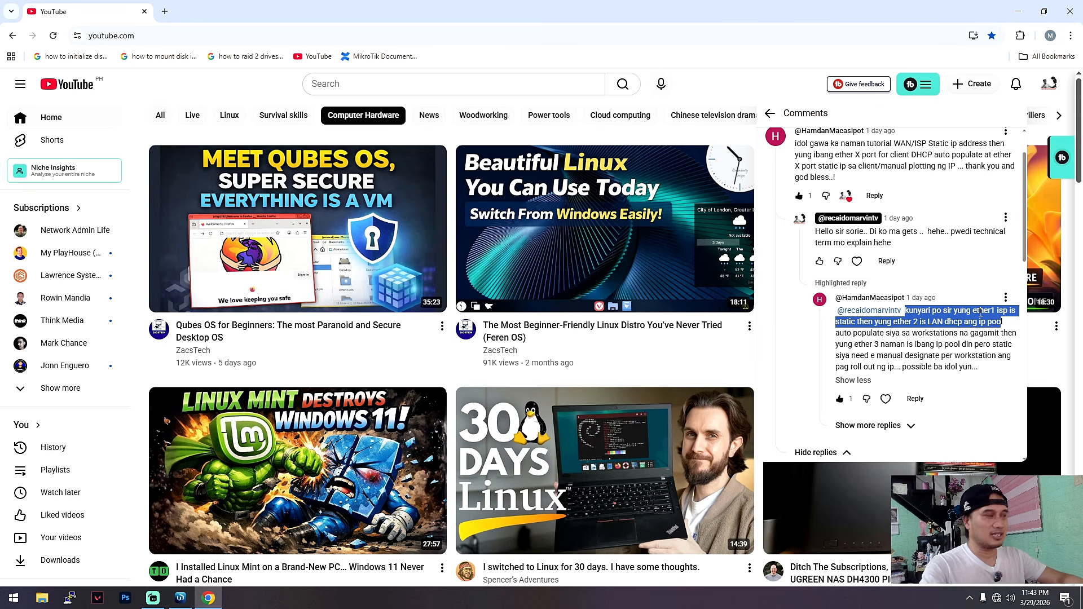
pyautogui.click(1018, 11)
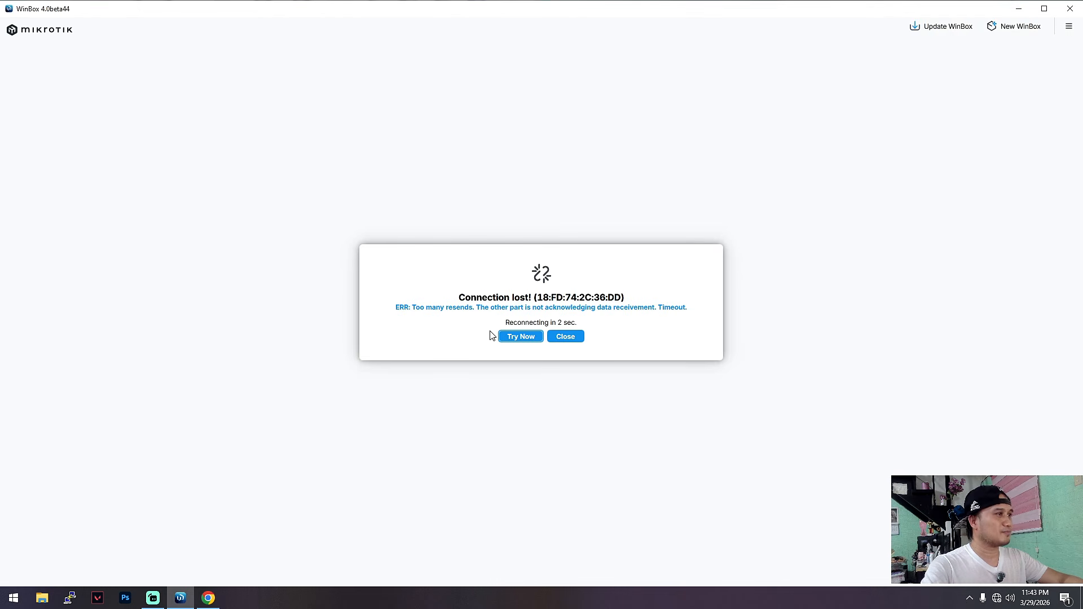
# Close the dropped session, reconnect to the router and open its interface list.
pyautogui.click(565, 336)
pyautogui.click(112, 360)
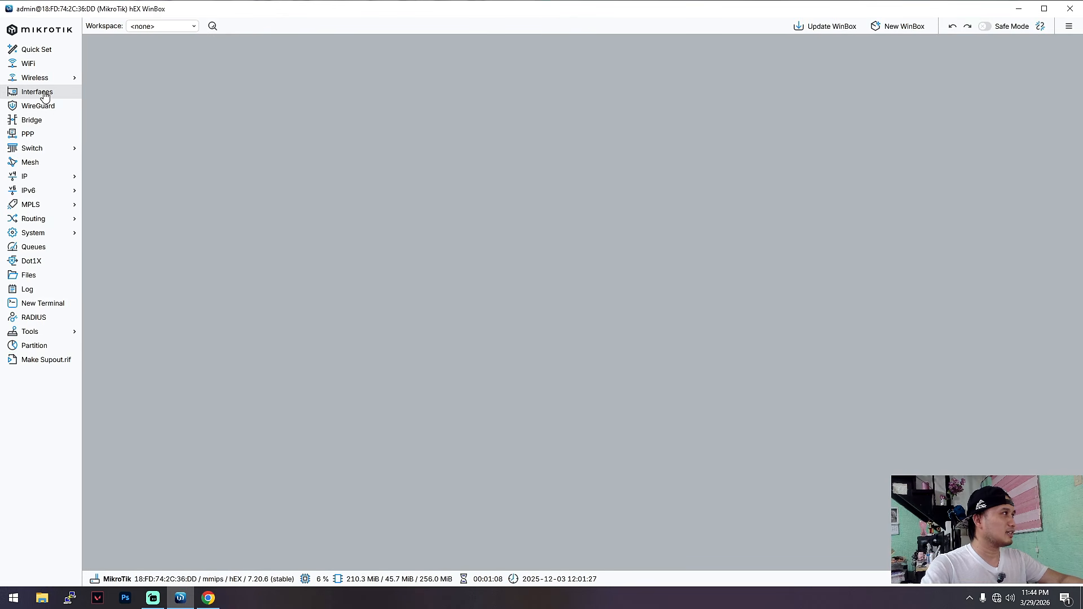
pyautogui.click(45, 93)
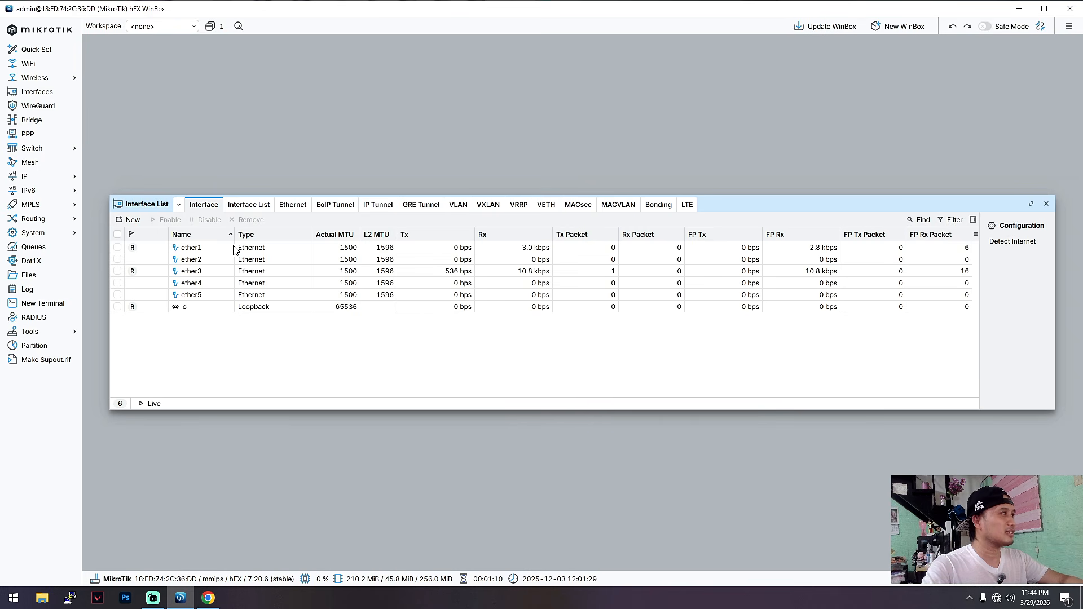
# Comment the ether1 interface as WAN, rename it ether1-WAN and save the changes.
pyautogui.click(197, 247)
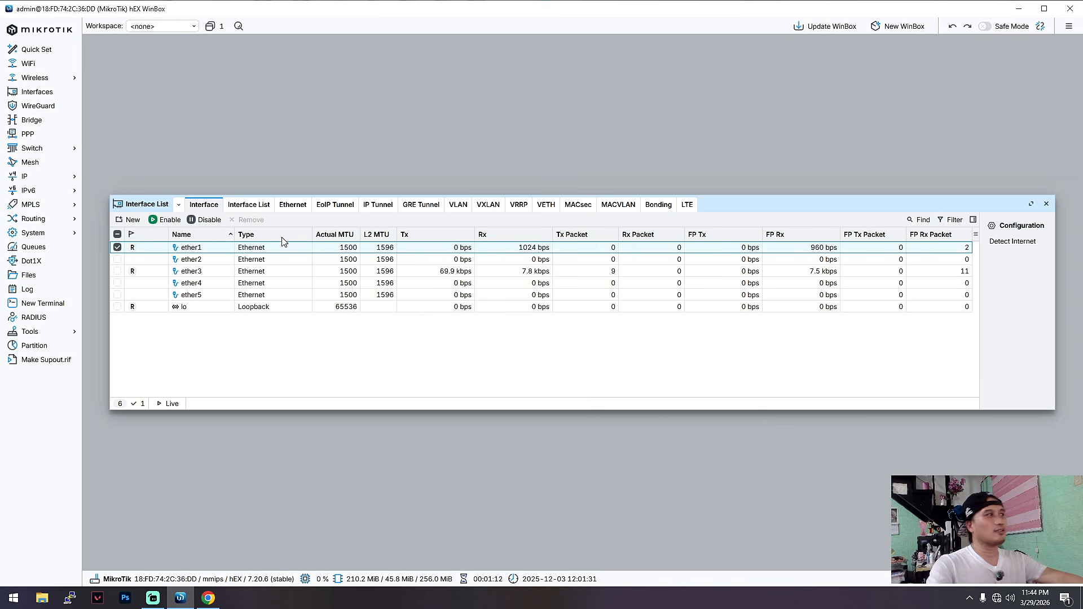
pyautogui.doubleClick(210, 248)
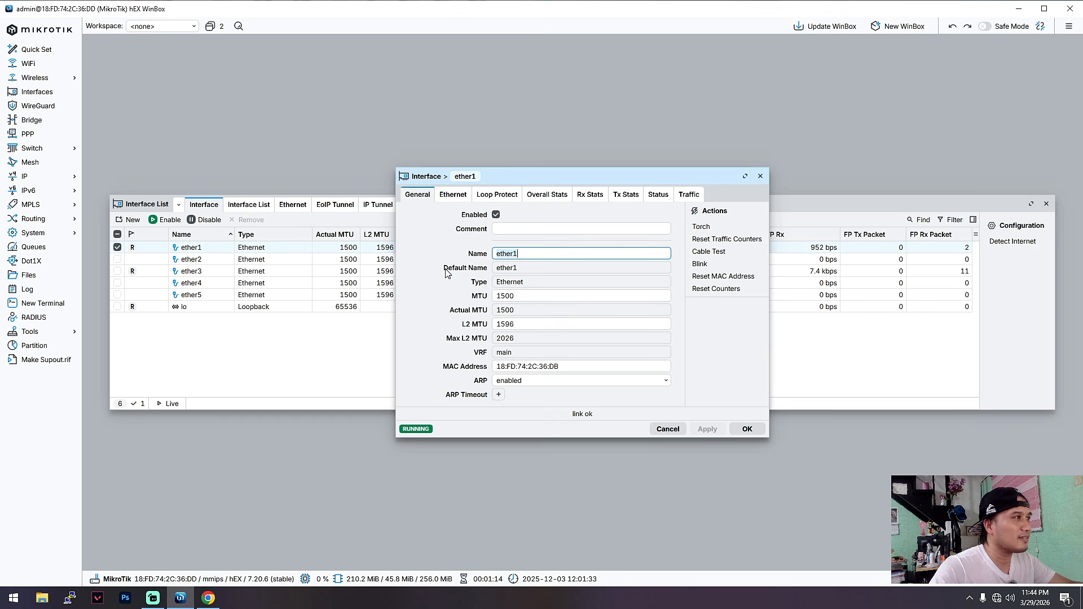
pyautogui.click(507, 230)
pyautogui.write('WAN')
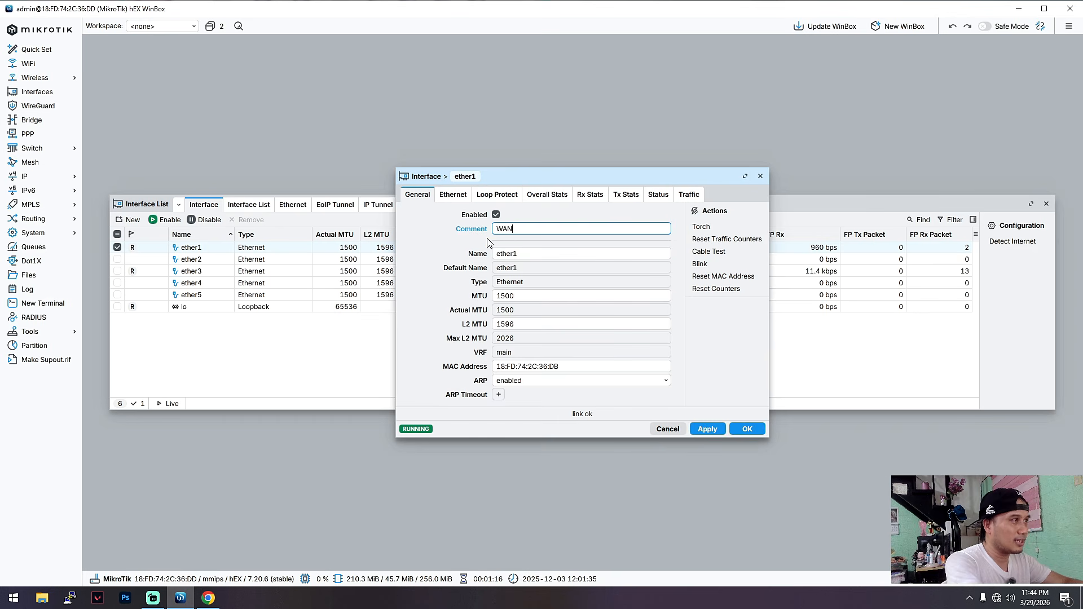
pyautogui.click(534, 256)
pyautogui.write('-WAN')
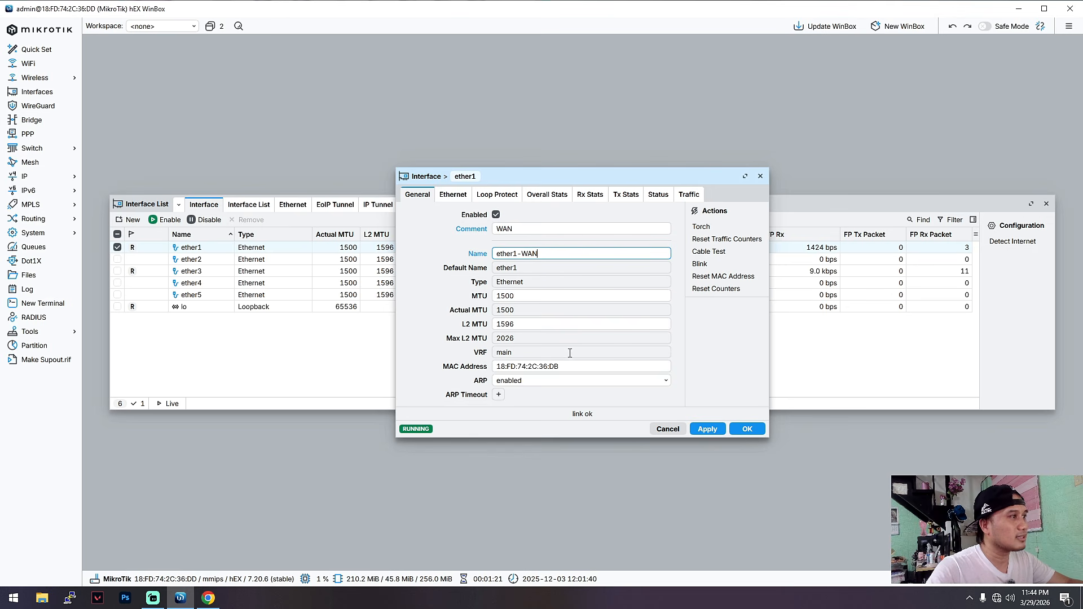
pyautogui.click(748, 430)
# Comment the ether3 interface as LAN, rename it ether3-LAN and save the changes.
pyautogui.click(196, 282)
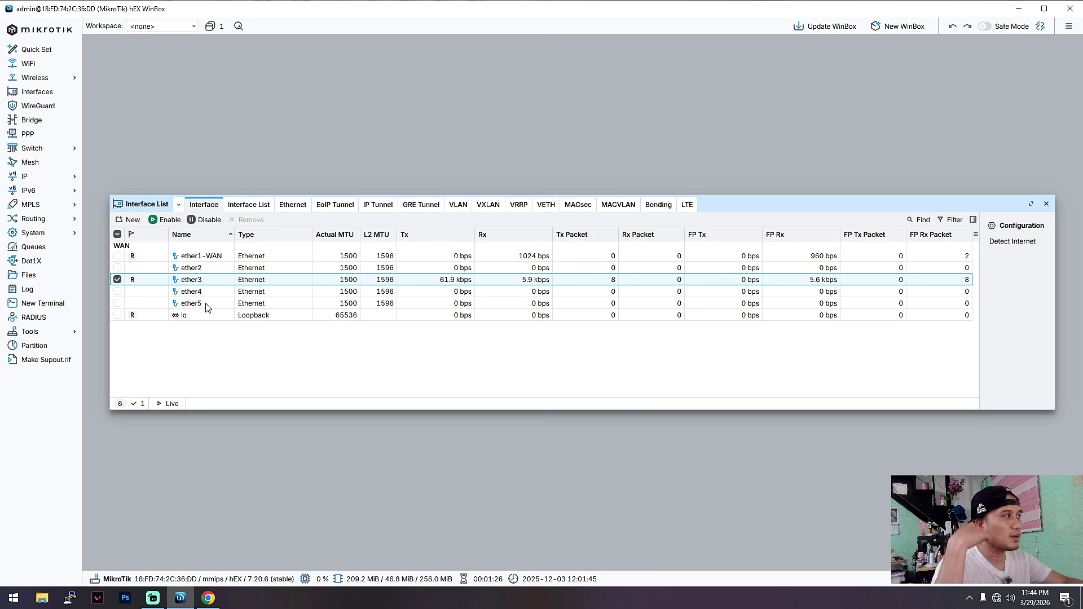
pyautogui.doubleClick(198, 282)
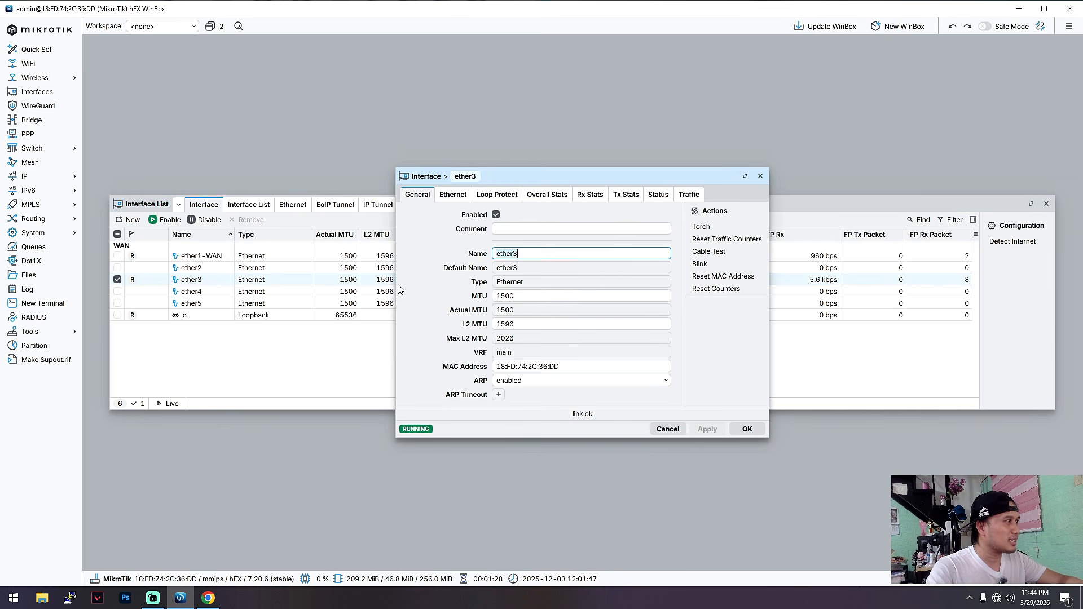
pyautogui.click(520, 230)
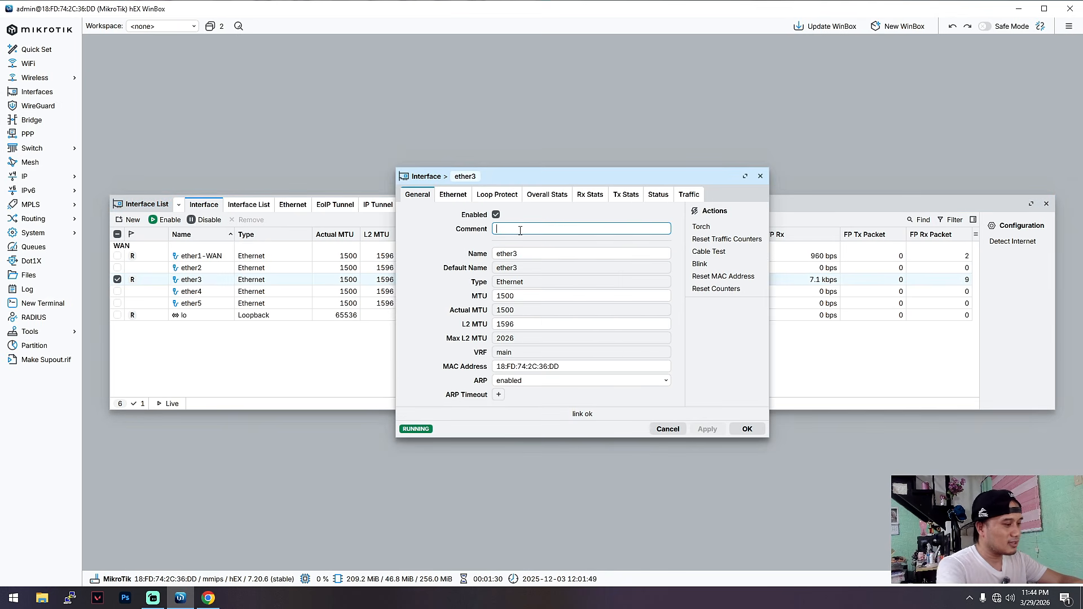
pyautogui.write('LAN')
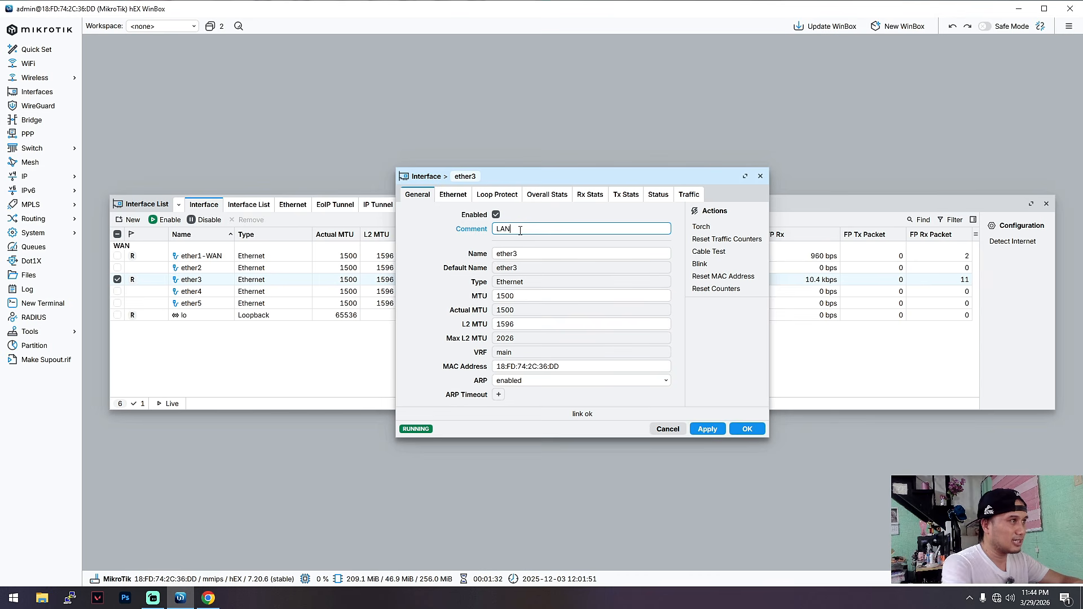
pyautogui.click(537, 252)
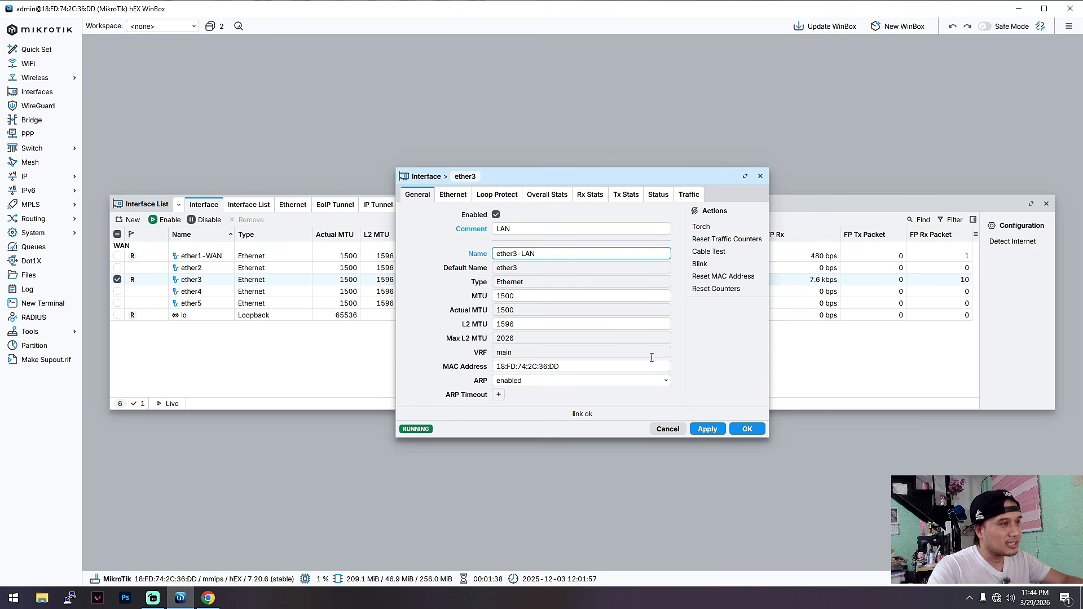
pyautogui.click(738, 424)
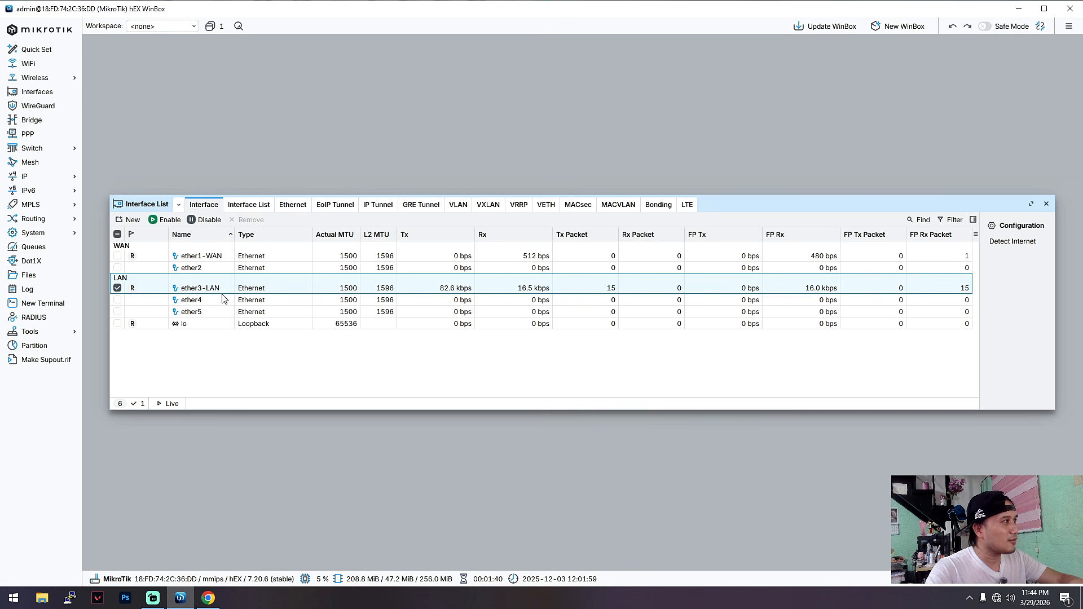
# Open the ether4 interface settings and change its name to ether4-LAN2.
pyautogui.moveTo(726, 212); pyautogui.dragTo(714, 189)
pyautogui.click(203, 285)
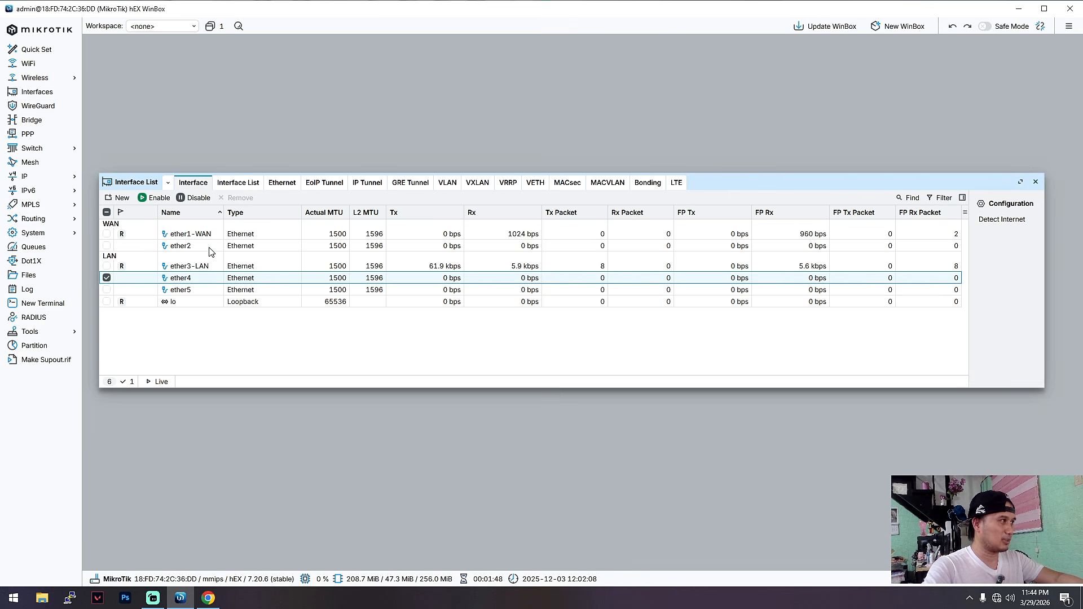
pyautogui.click(210, 248)
pyautogui.click(208, 280)
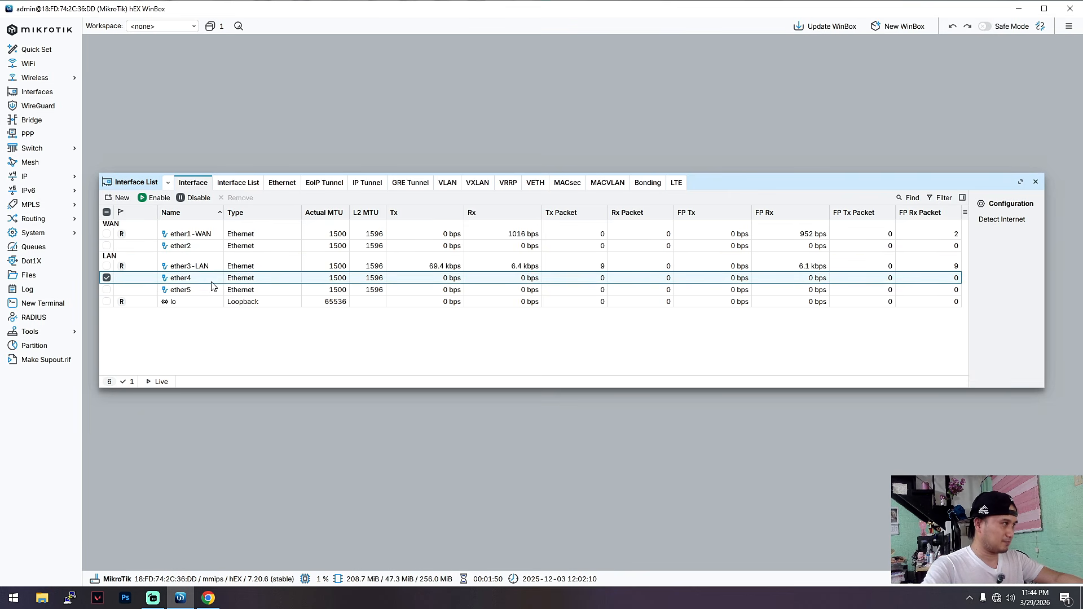
pyautogui.click(219, 270)
pyautogui.doubleClick(208, 279)
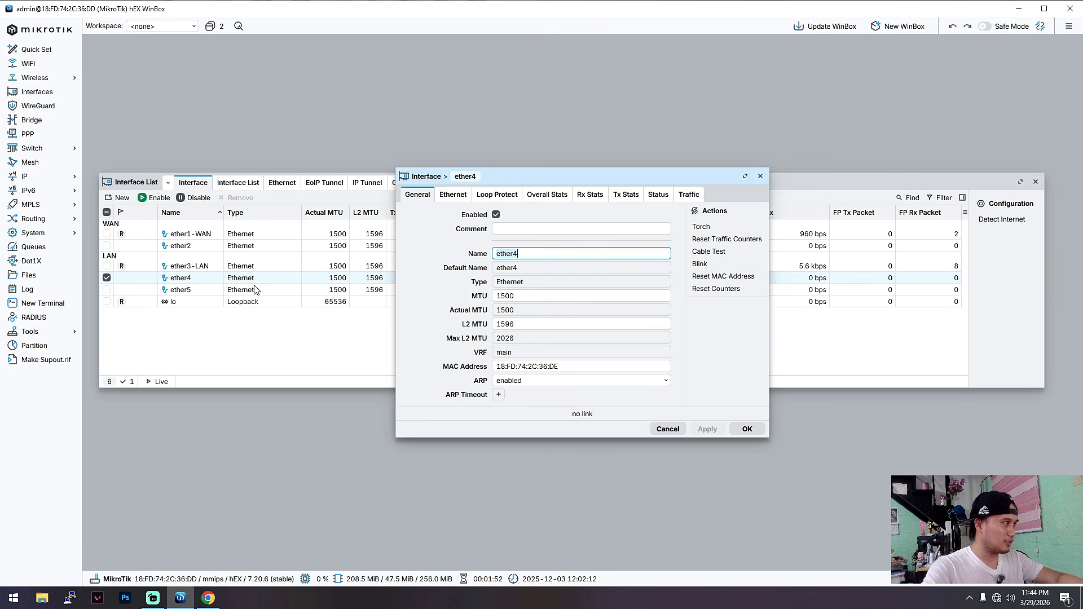
pyautogui.click(527, 253)
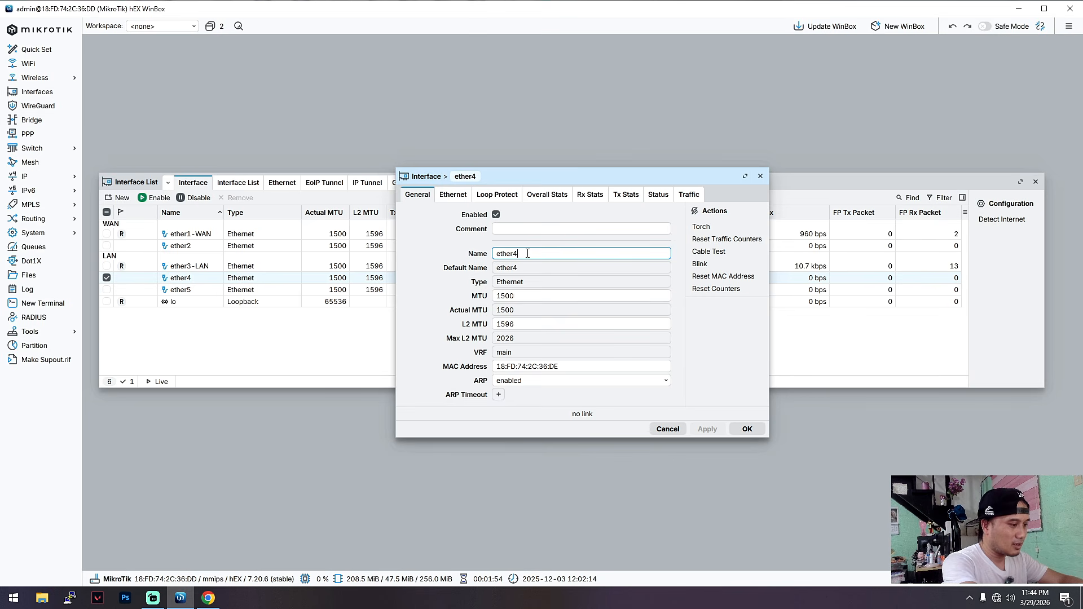
pyautogui.write('-LAN2')
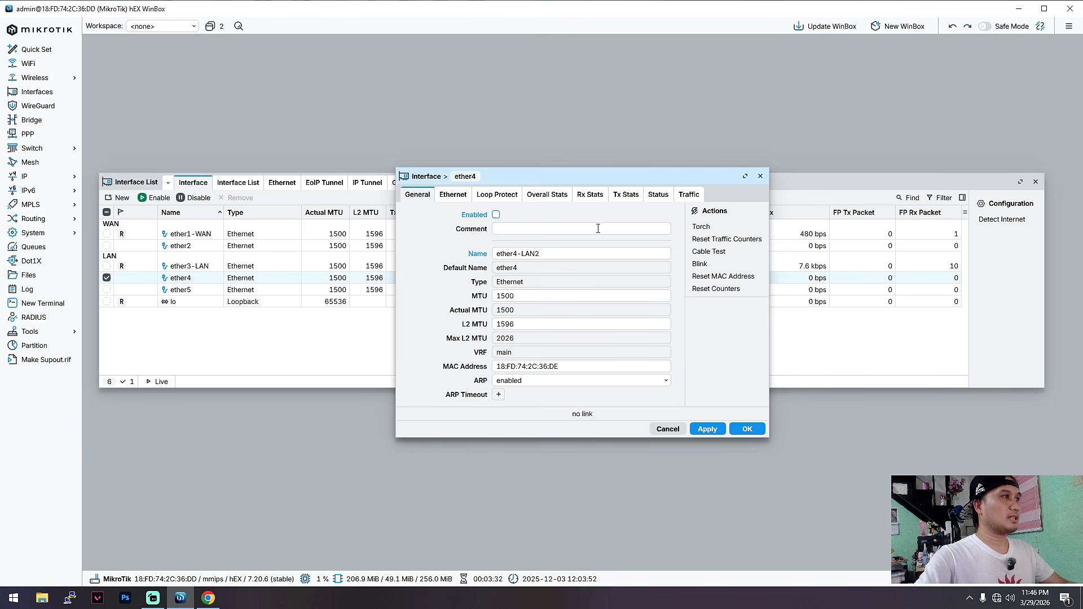
# Comment the ether4 interface as LAN2, set it to enabled and save its settings.
pyautogui.click(601, 228)
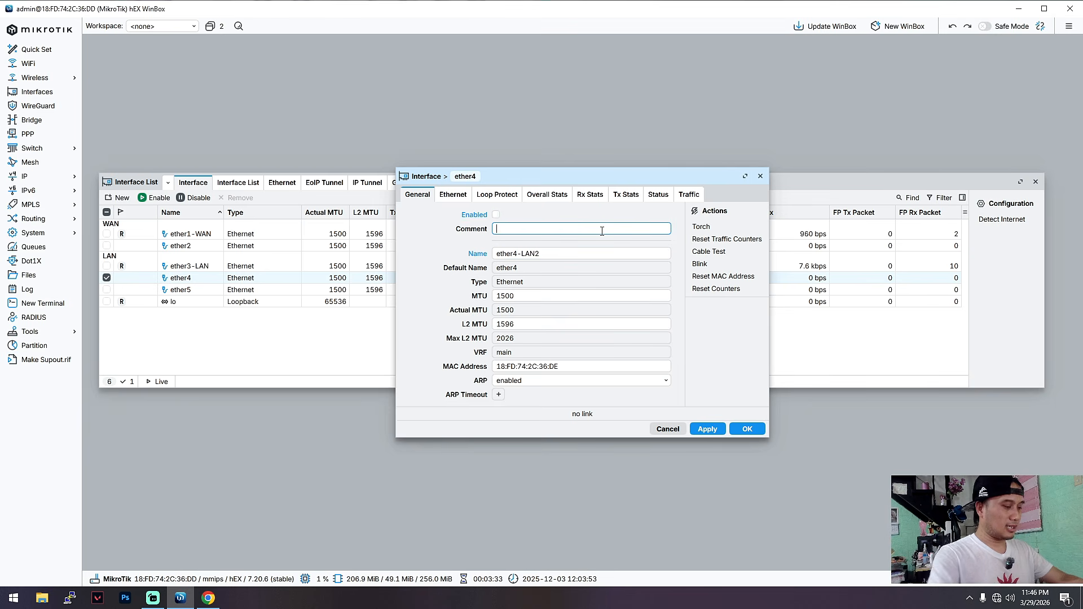
pyautogui.write('LAN')
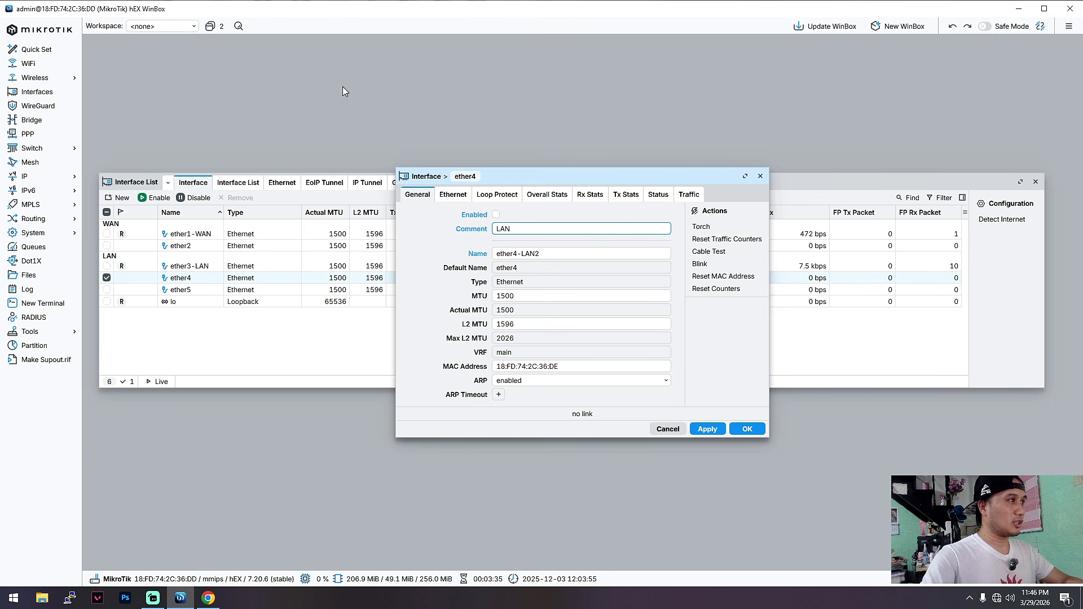
pyautogui.click(496, 214)
pyautogui.click(535, 226)
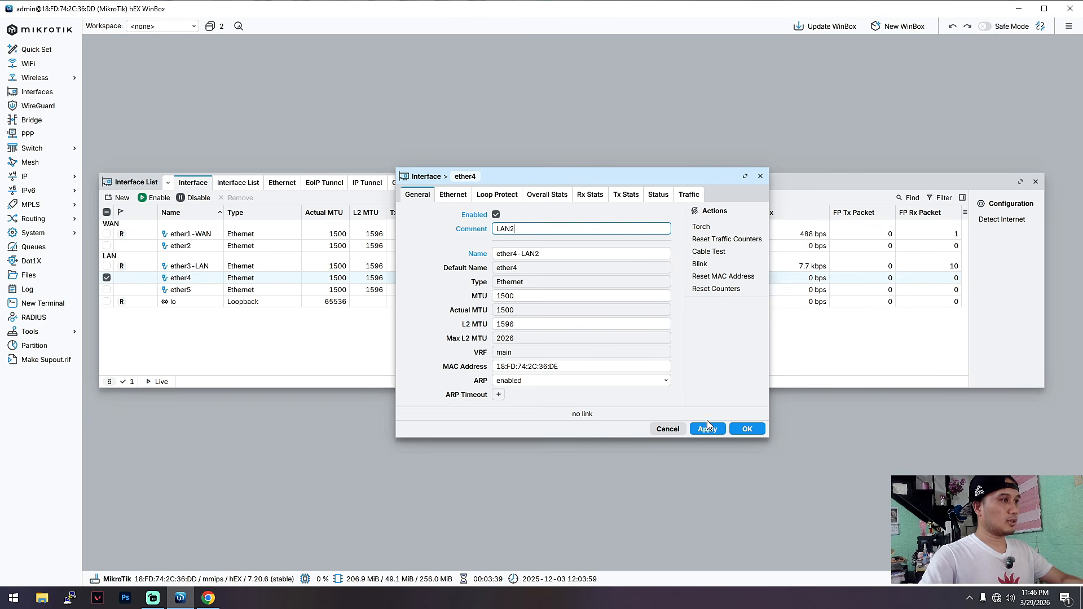
pyautogui.click(746, 430)
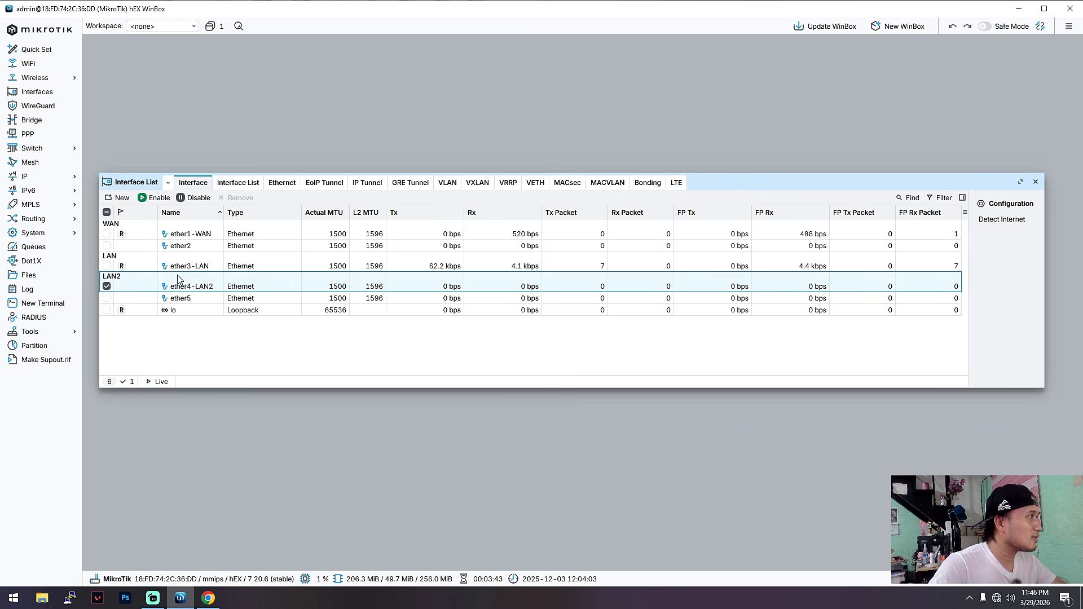
# Switch to Chrome to recheck the static ISP requirement for ether1 in the YouTube comment, then return to WinBox.
pyautogui.click(210, 237)
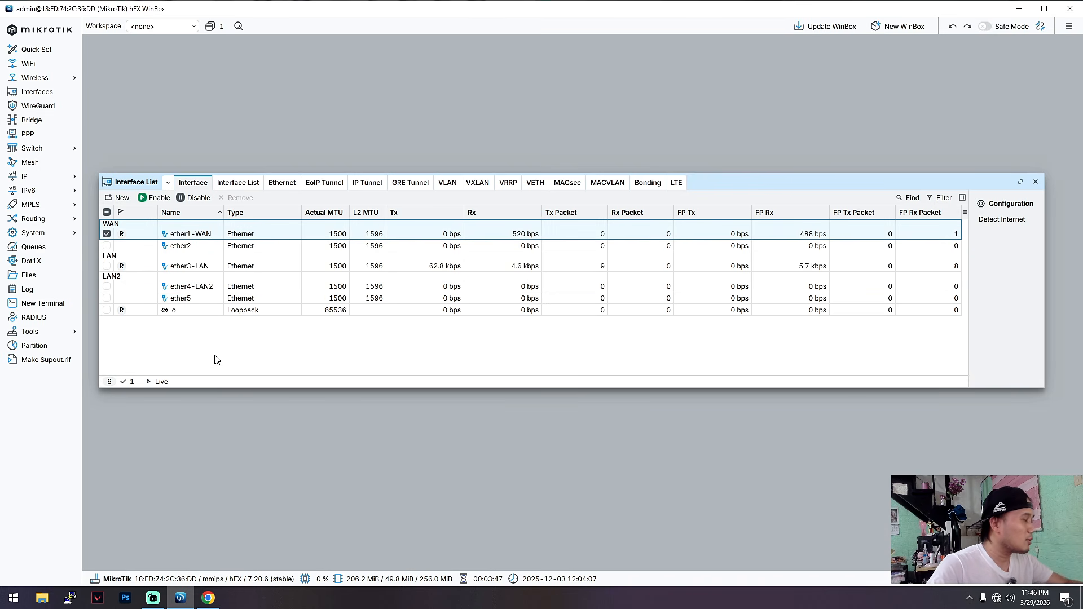
pyautogui.click(208, 598)
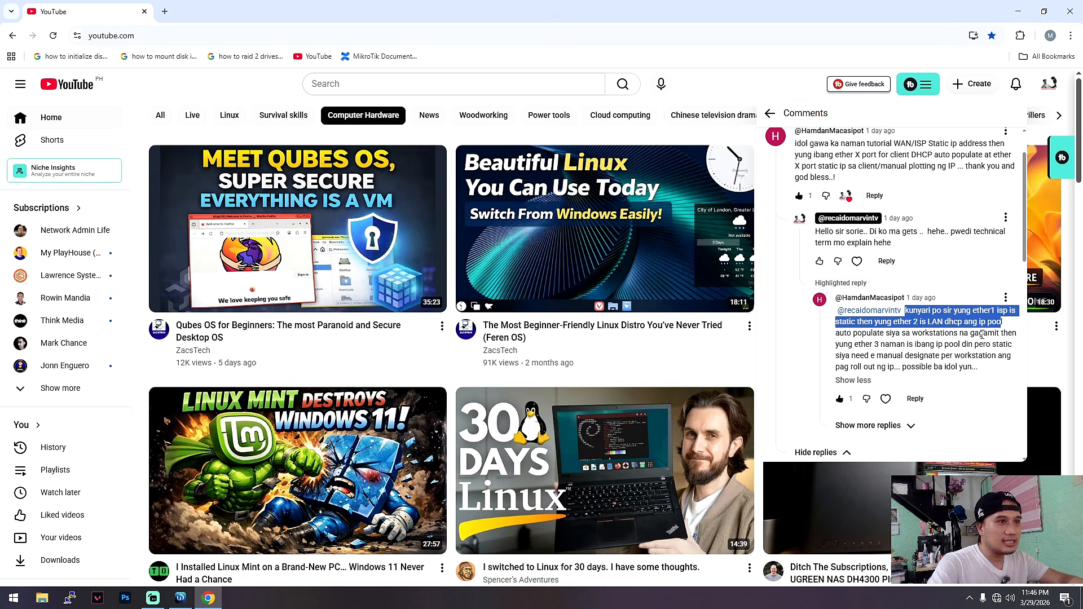
pyautogui.moveTo(909, 309); pyautogui.dragTo(933, 314)
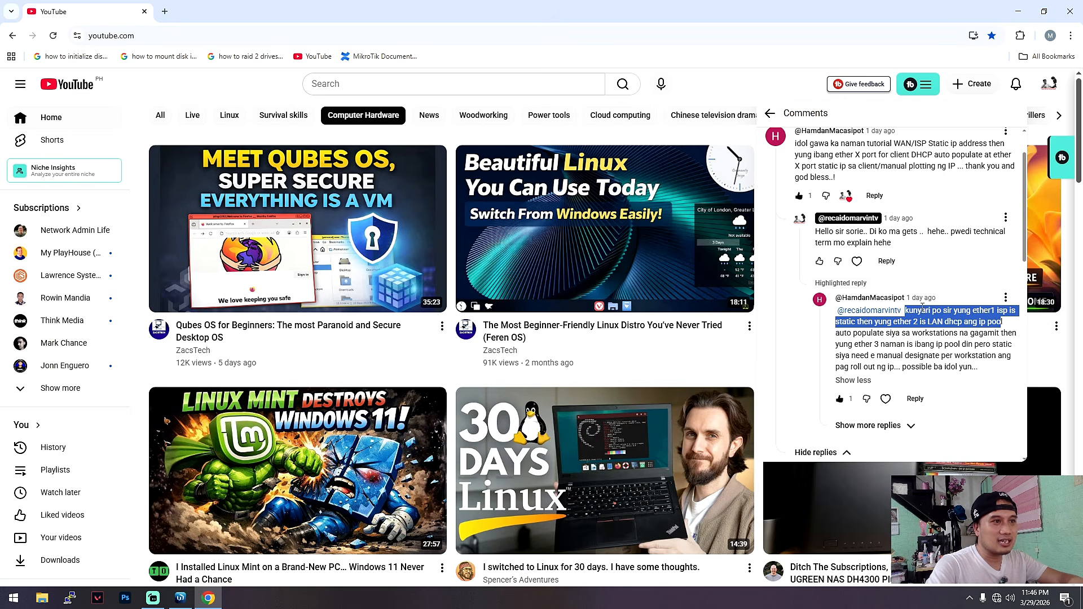
pyautogui.click(1018, 11)
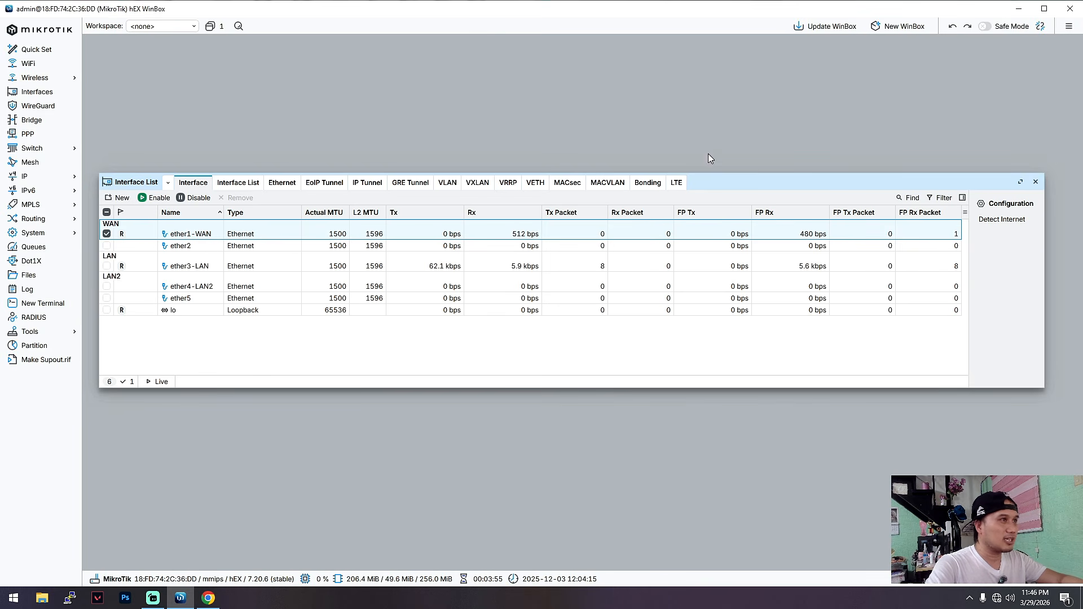
# Move the interface list out of the way and start a new IP address entry with the comment WANIP.
pyautogui.moveTo(718, 188); pyautogui.dragTo(697, 39)
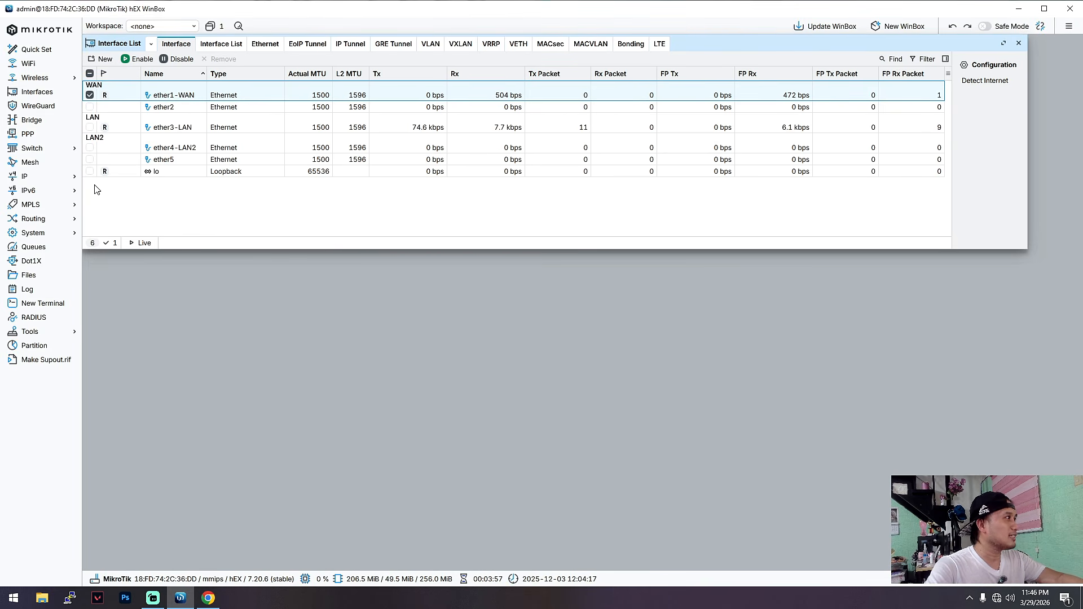
pyautogui.click(52, 177)
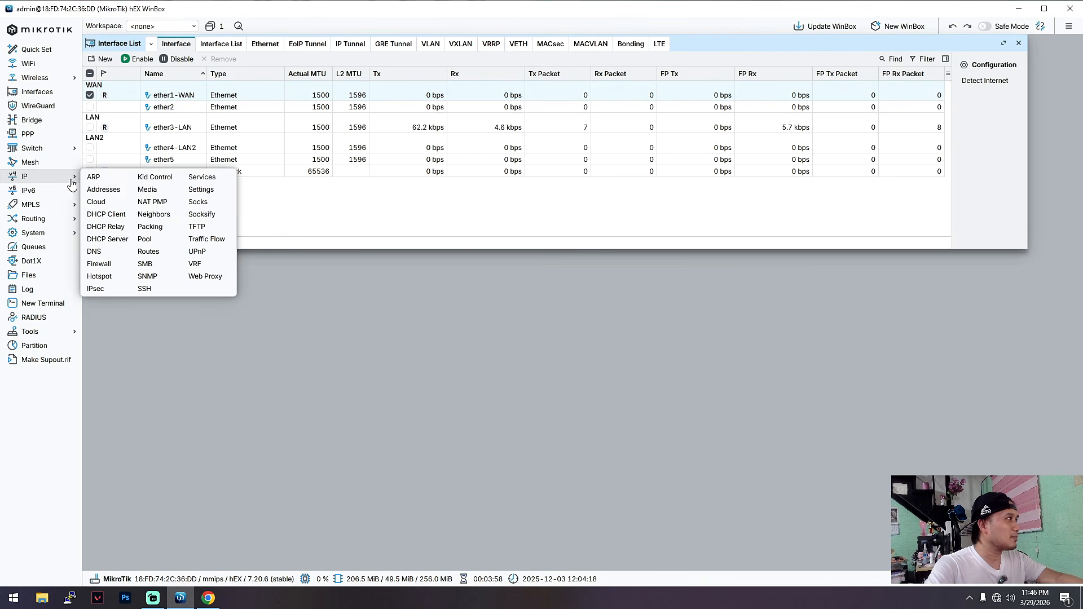
pyautogui.click(110, 189)
pyautogui.moveTo(582, 210); pyautogui.dragTo(593, 300)
pyautogui.click(477, 257)
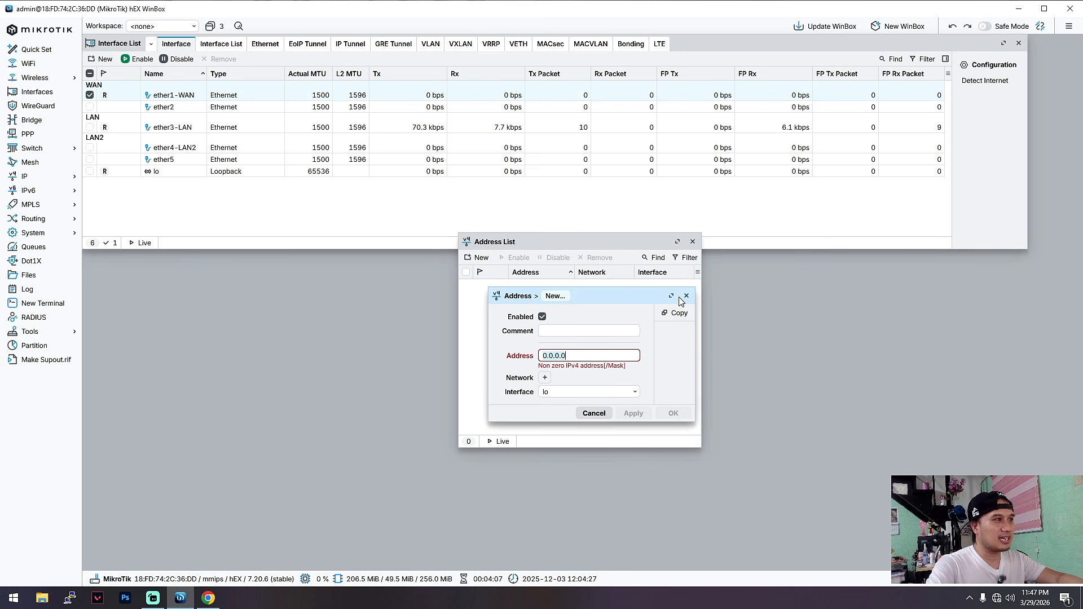
pyautogui.click(601, 333)
pyautogui.write('WAN')
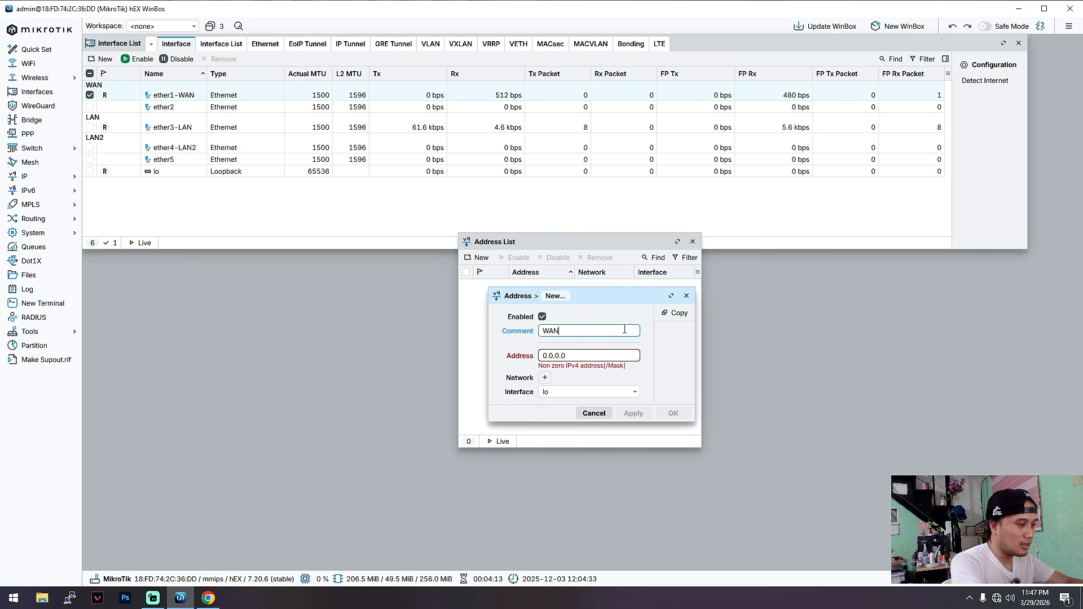
# Assign the address 192.168.1.14 to the ether1-WAN interface, save the entry and close the address list.
pyautogui.click(591, 357)
pyautogui.moveTo(591, 358); pyautogui.dragTo(532, 354)
pyautogui.write('192.168.')
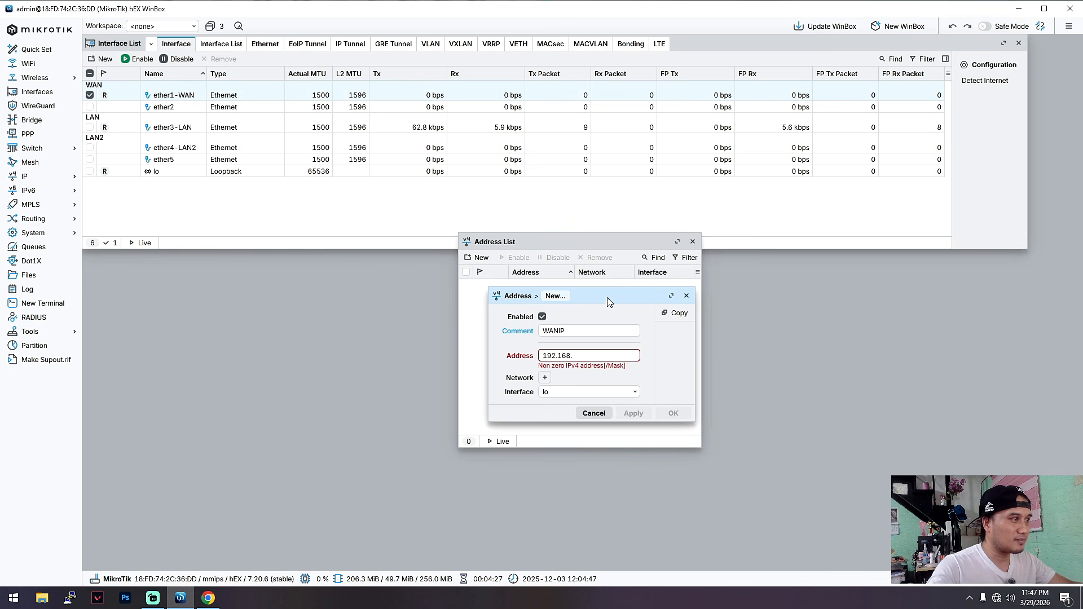
pyautogui.moveTo(611, 302); pyautogui.dragTo(593, 312)
pyautogui.write('1')
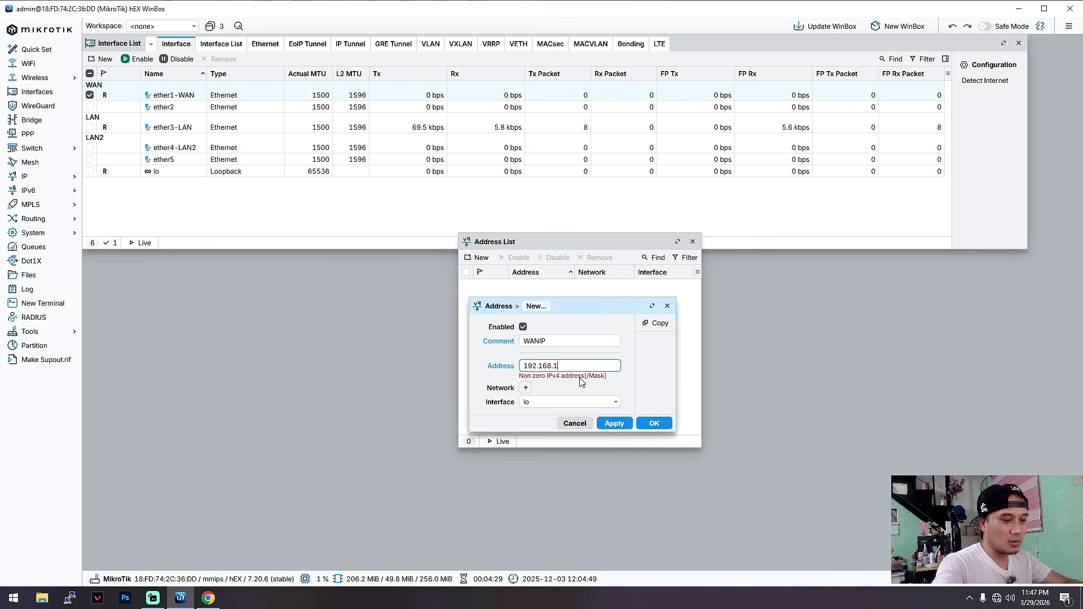
pyautogui.write('.14')
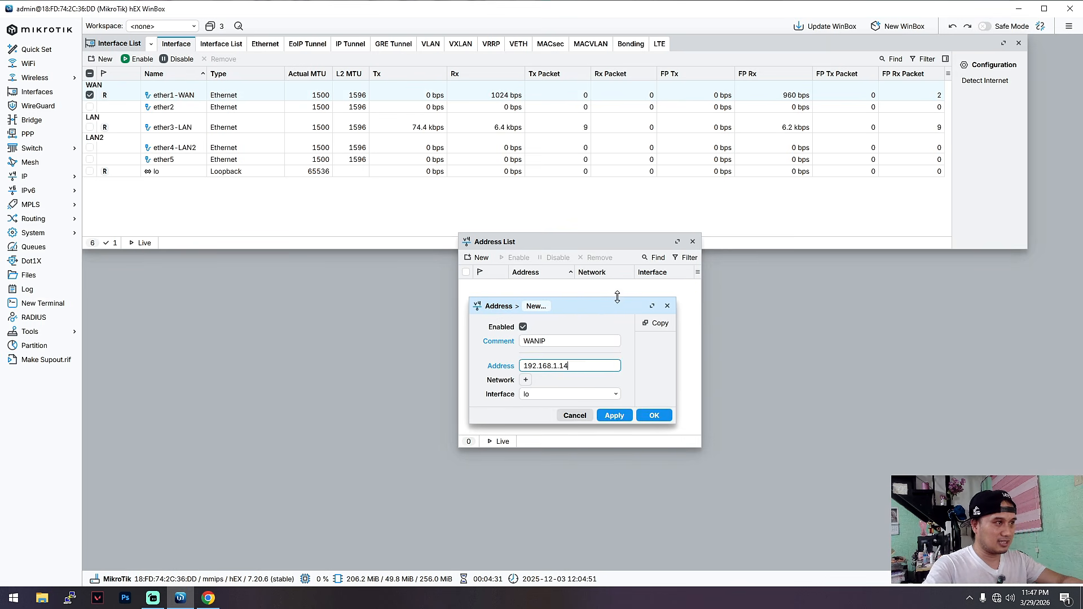
pyautogui.click(612, 394)
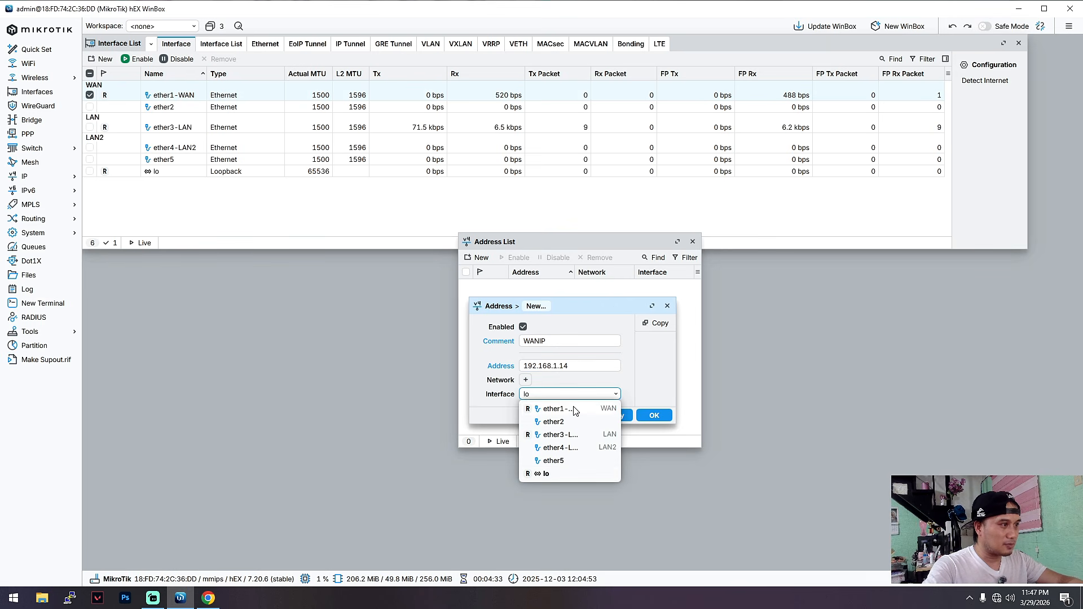
pyautogui.click(575, 410)
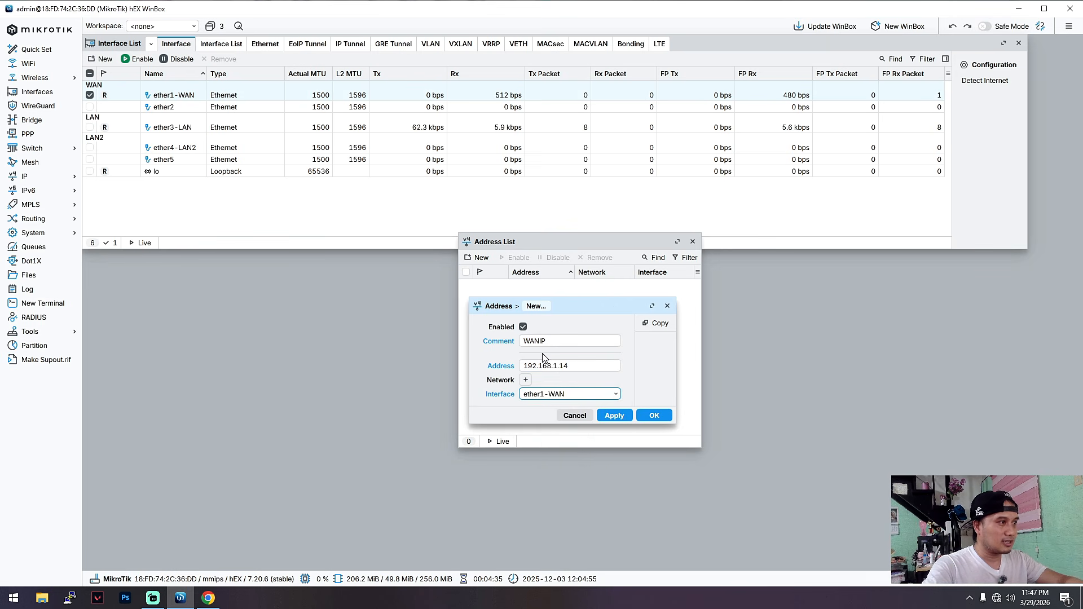
pyautogui.click(654, 416)
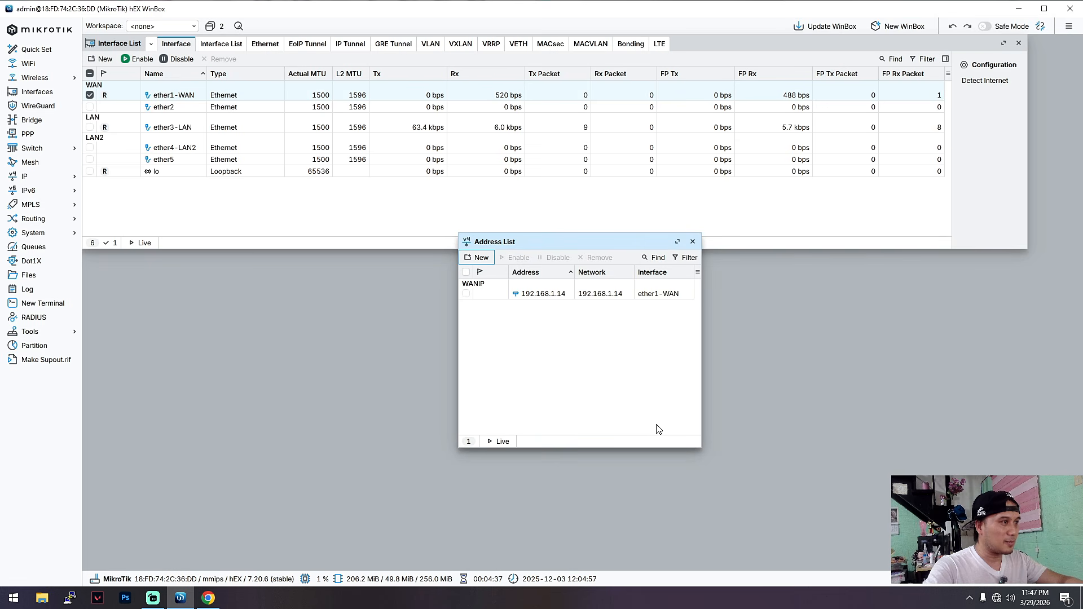
pyautogui.click(692, 241)
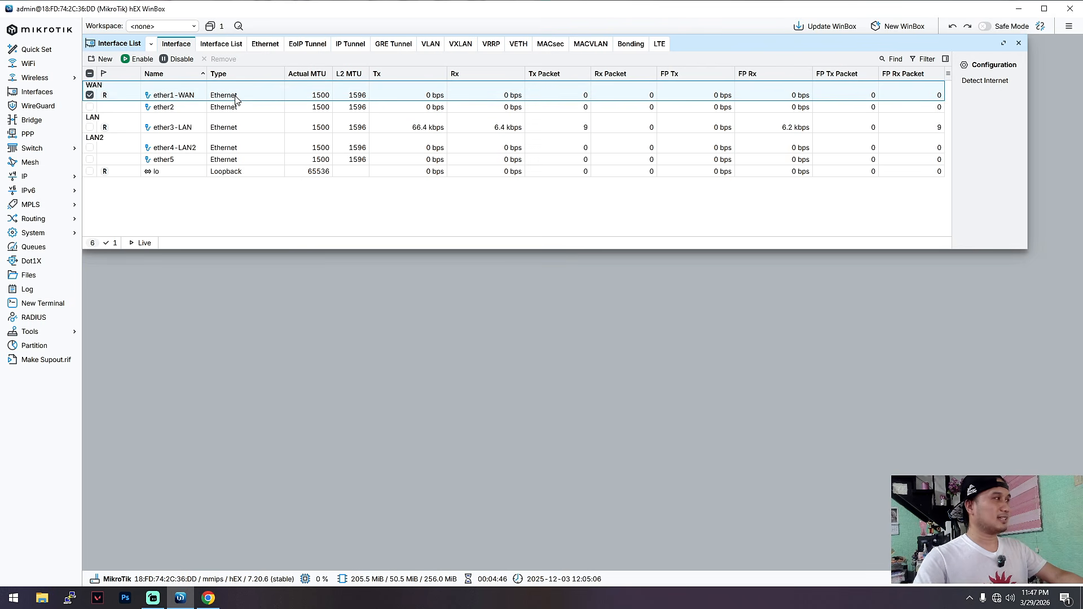
pyautogui.click(221, 126)
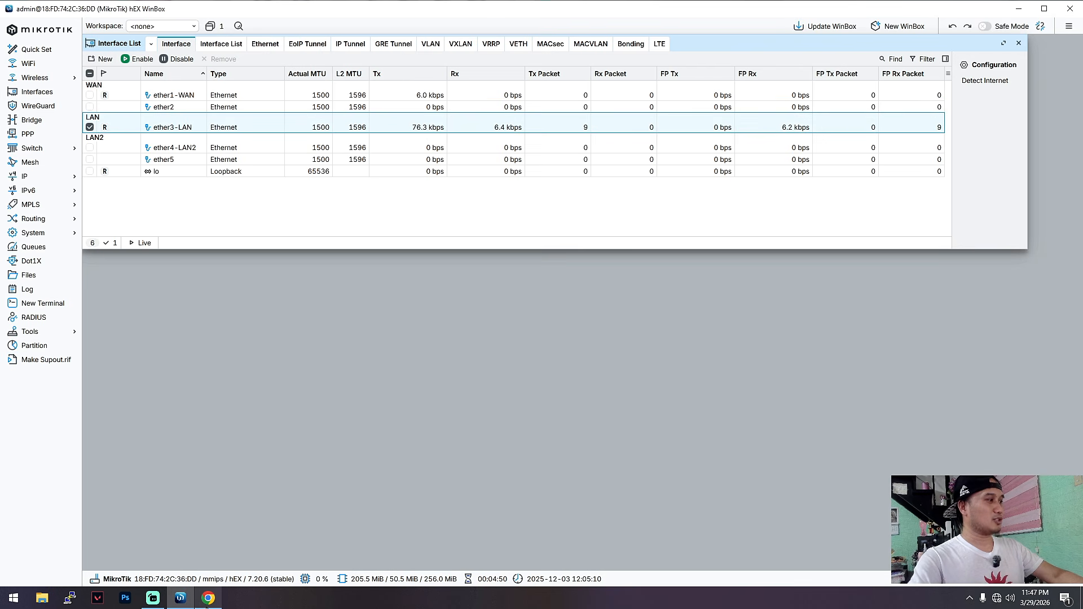
# Switch to Chrome to recheck the DHCP LAN requirement in the YouTube comment, then return to WinBox.
pyautogui.click(208, 598)
pyautogui.moveTo(893, 322); pyautogui.dragTo(1013, 332)
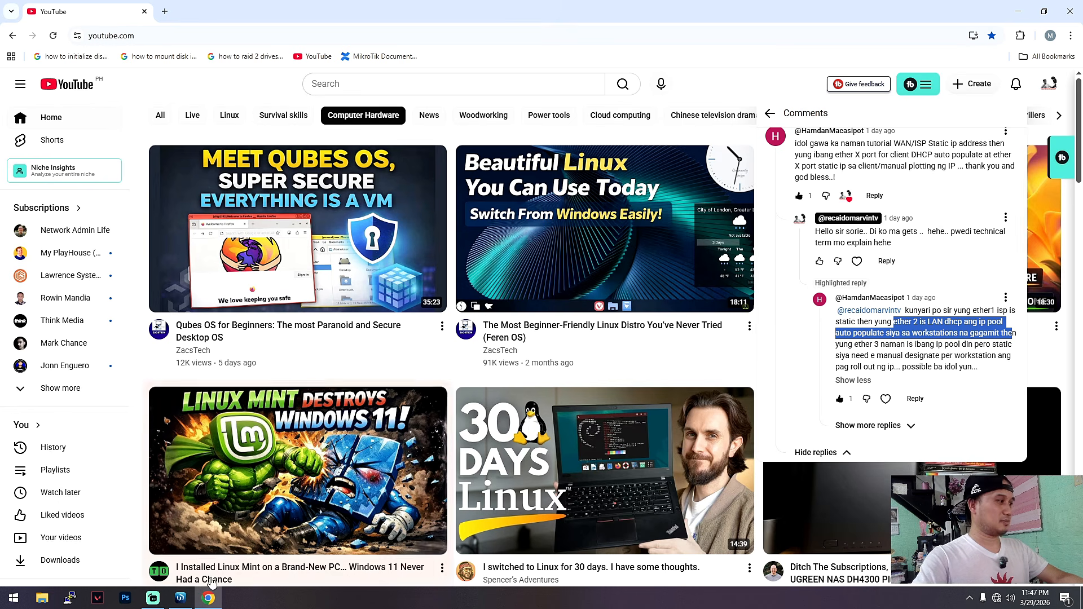
pyautogui.click(180, 598)
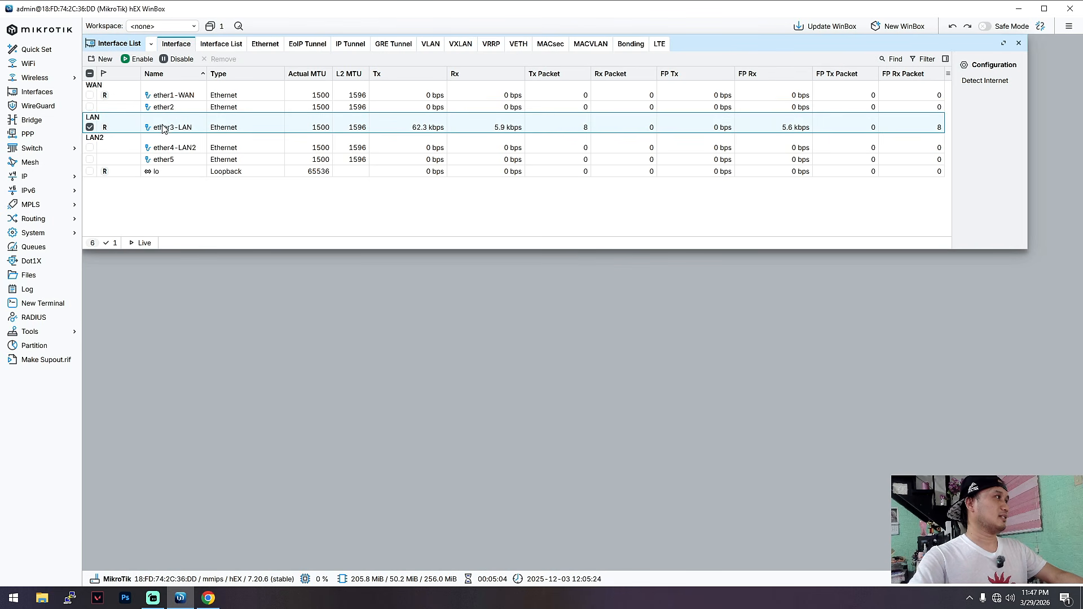
# Start a new IP address entry with the comment LANIP.
pyautogui.click(32, 176)
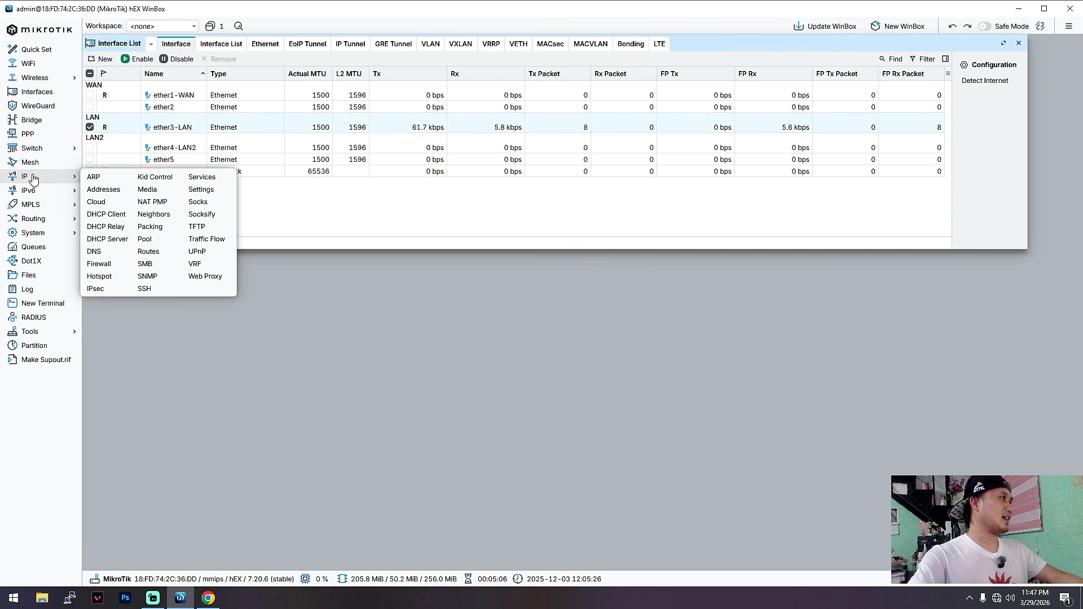
pyautogui.click(107, 192)
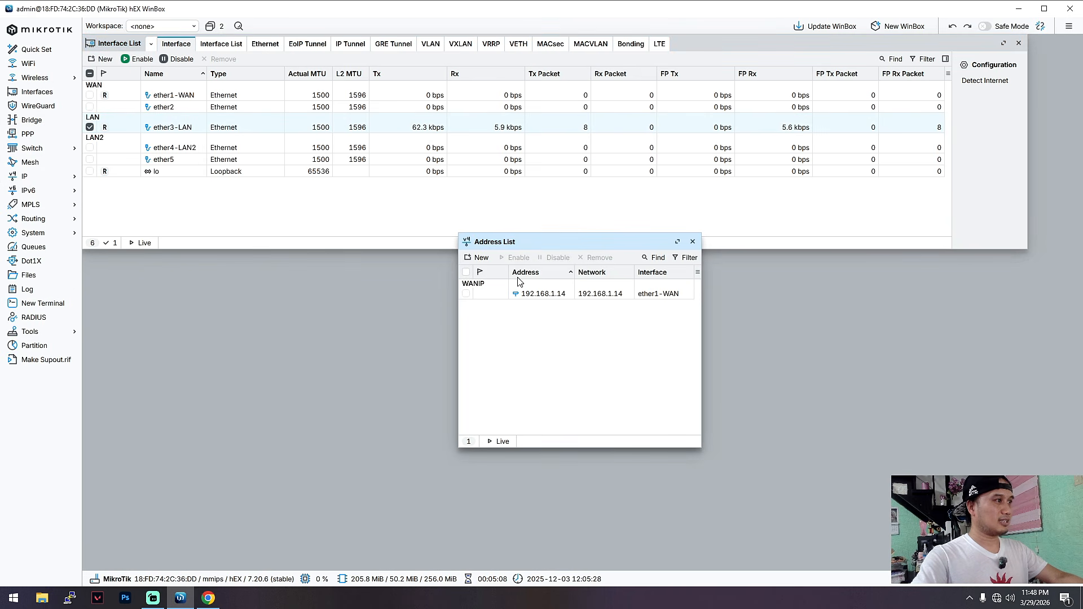
pyautogui.click(479, 258)
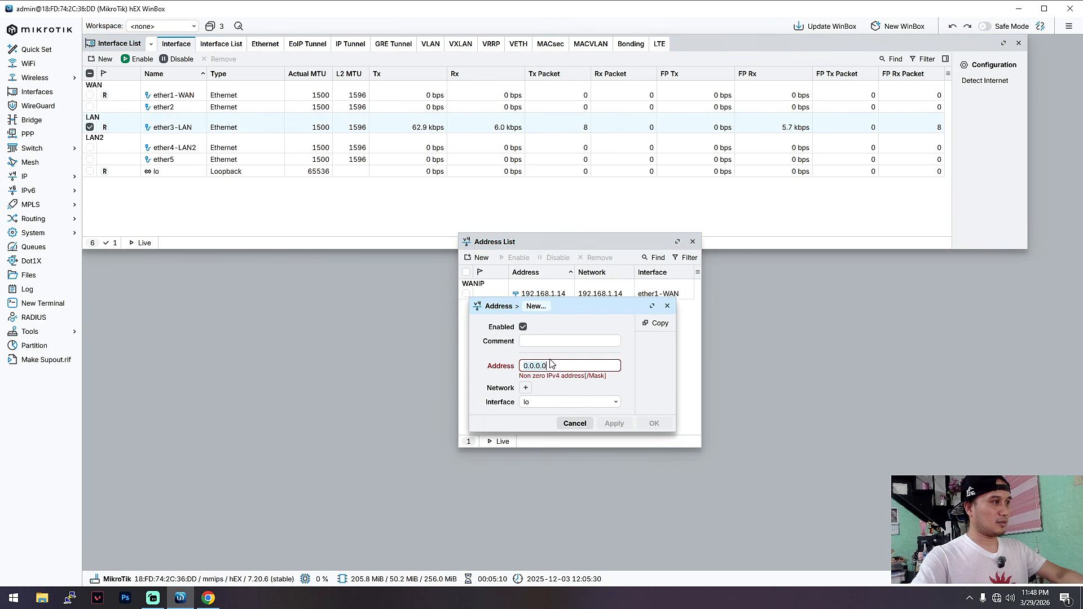
pyautogui.click(544, 339)
pyautogui.write('LANIP')
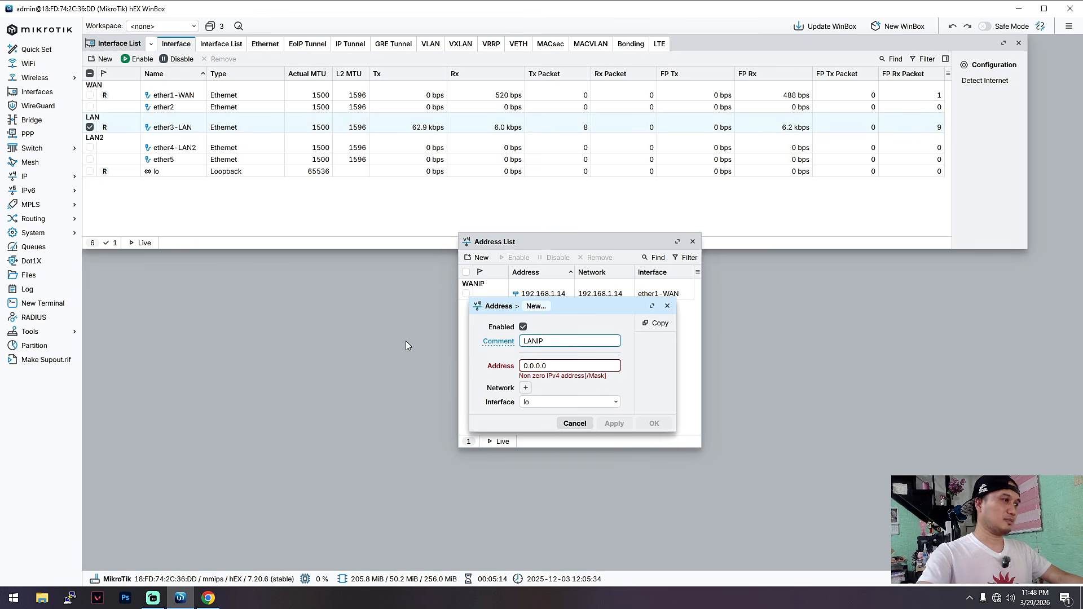
# Assign the address 172.16.50.1/24 to the ether3-LAN interface, save the entry and close the address list.
pyautogui.press('Tab')
pyautogui.write('172.16.50.1/24')
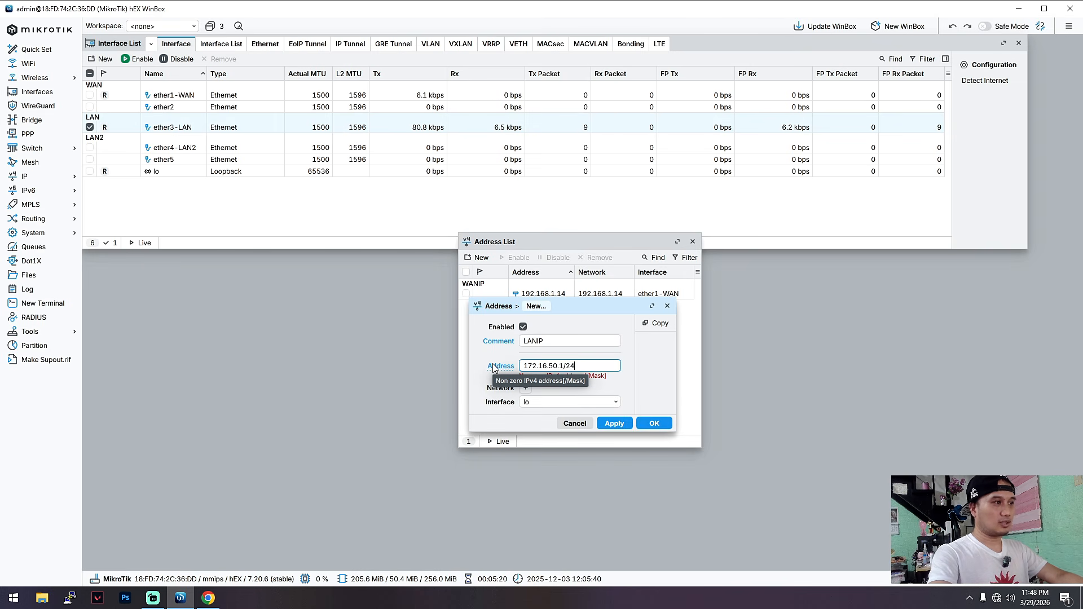
pyautogui.click(608, 396)
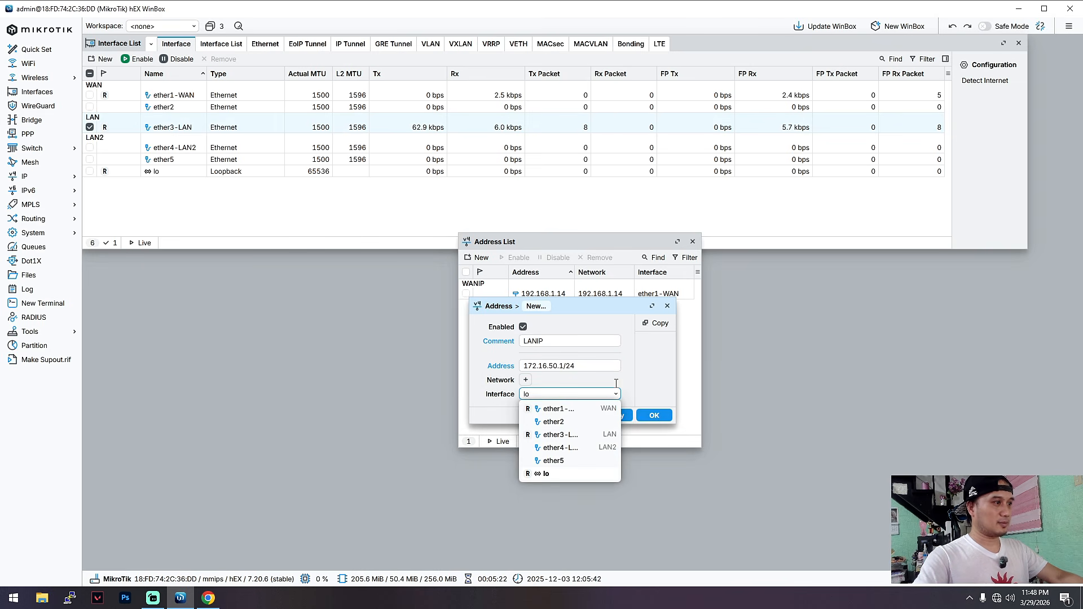
pyautogui.click(574, 434)
pyautogui.click(652, 416)
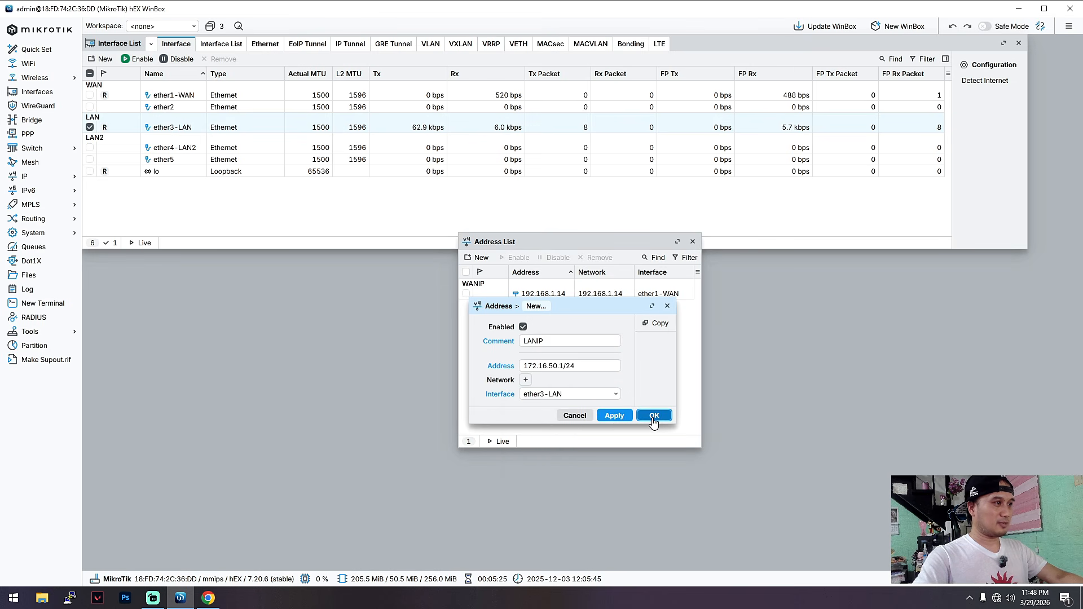
pyautogui.click(694, 241)
pyautogui.click(34, 177)
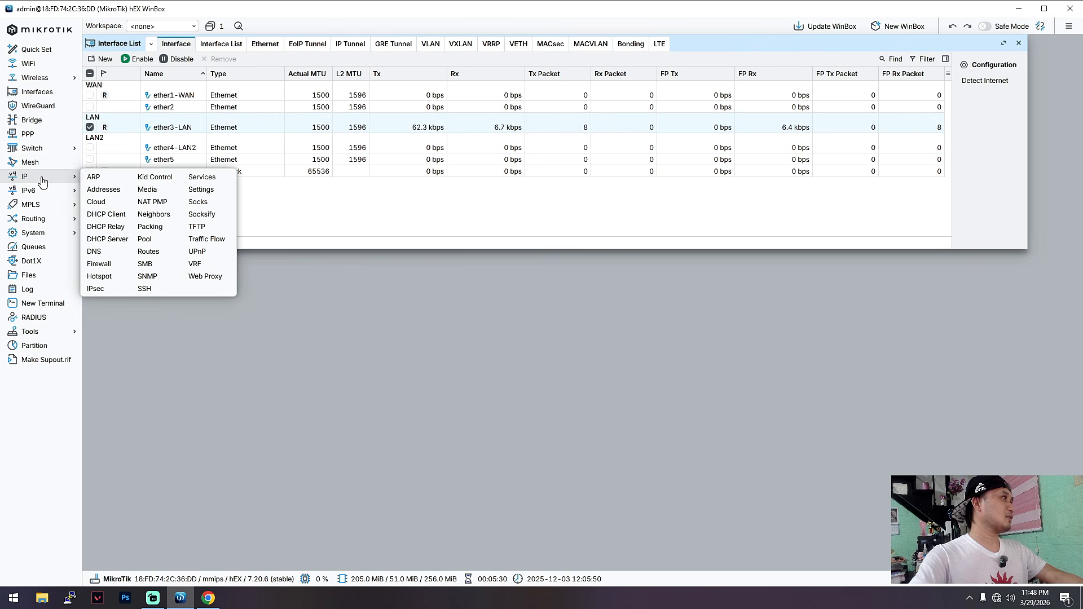
pyautogui.click(107, 239)
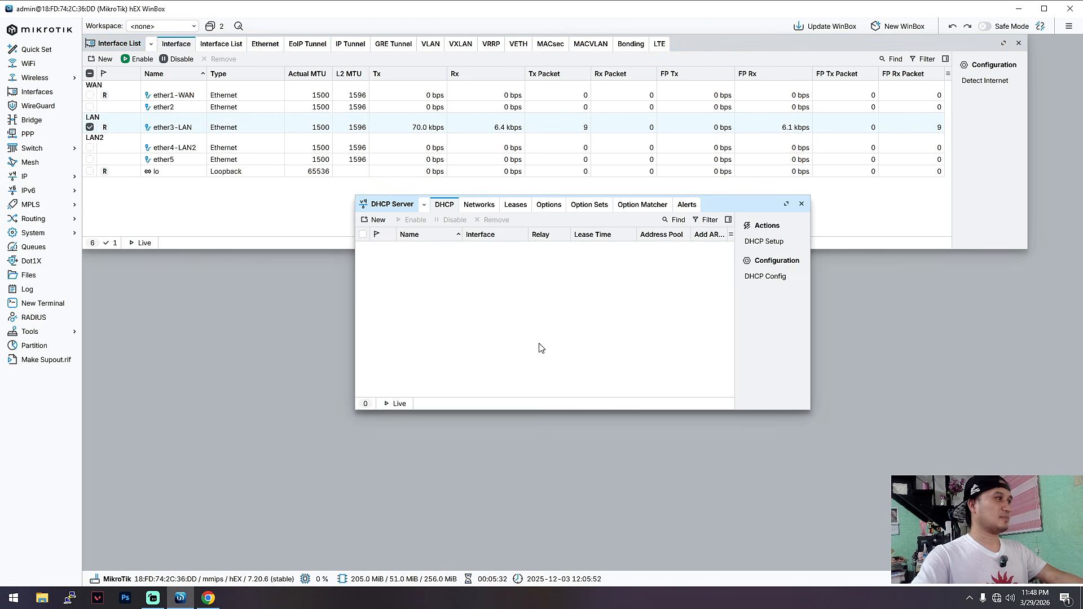
pyautogui.moveTo(674, 245); pyautogui.dragTo(673, 245)
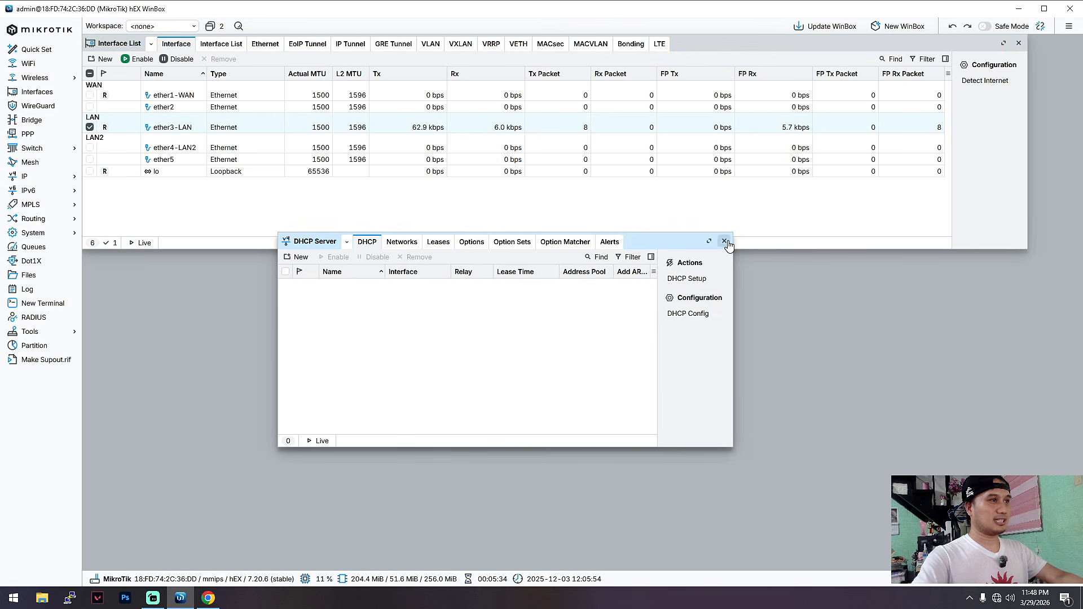
pyautogui.click(725, 241)
# Open the DHCP server settings below the interface list and start DHCP Setup on the ether3-LAN interface.
pyautogui.click(46, 178)
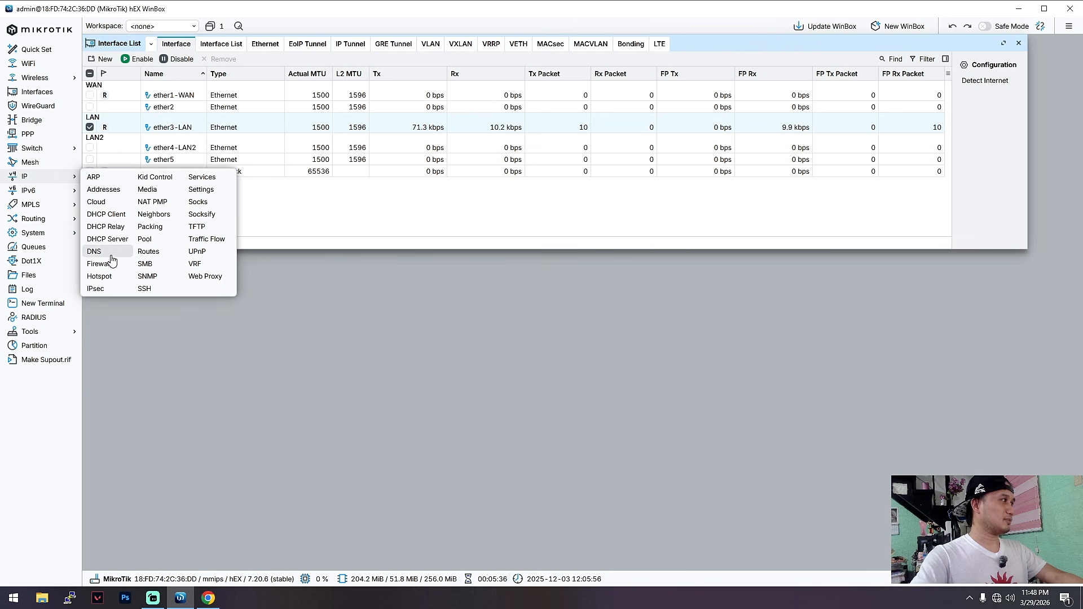
pyautogui.click(107, 239)
pyautogui.moveTo(674, 242); pyautogui.dragTo(676, 277)
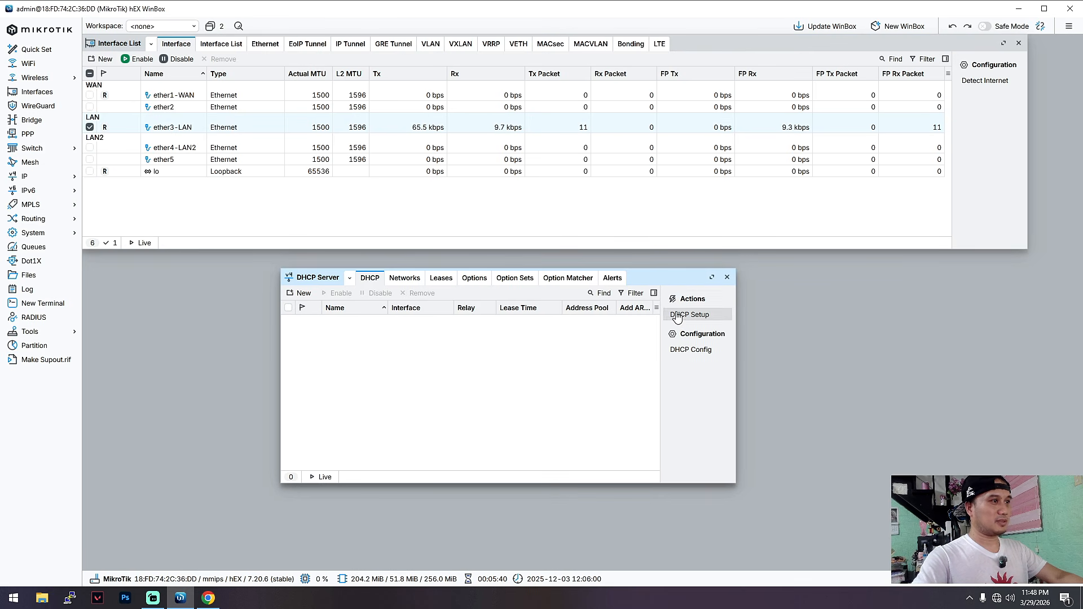
pyautogui.click(677, 316)
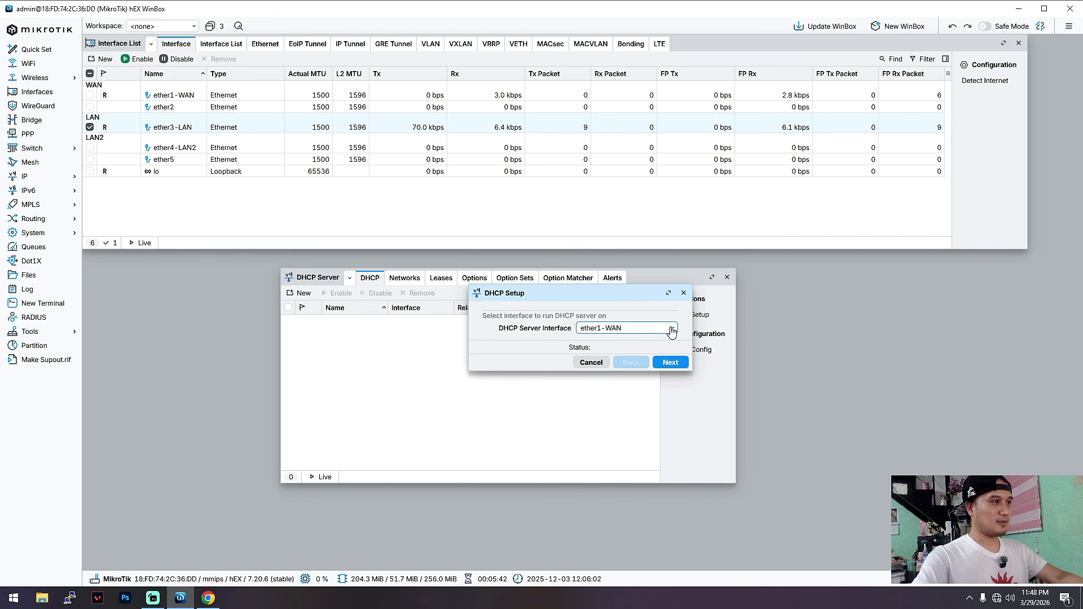
pyautogui.click(665, 333)
pyautogui.click(654, 369)
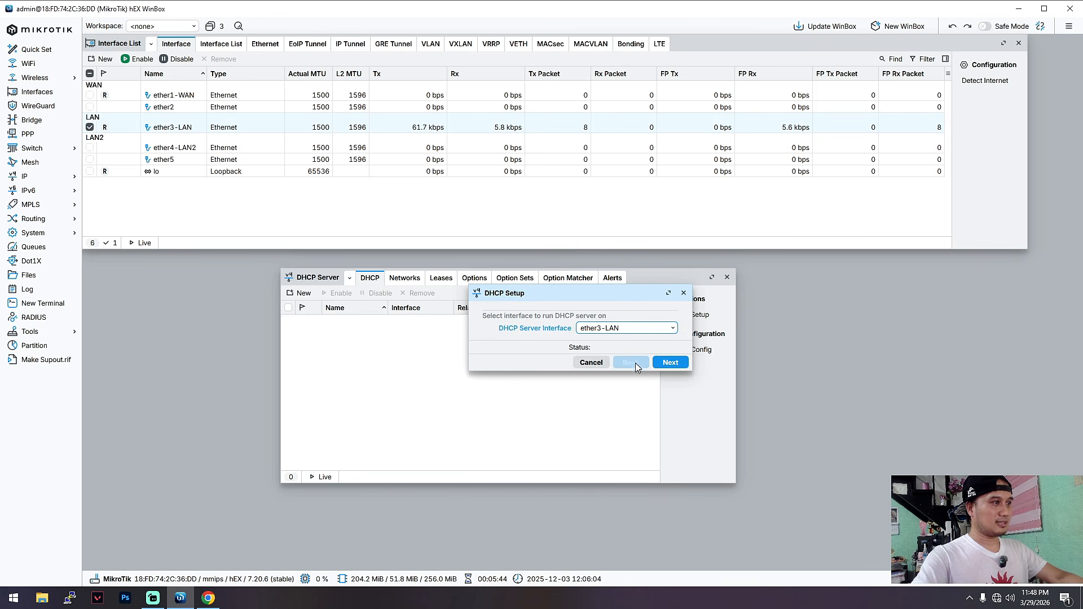
pyautogui.click(669, 362)
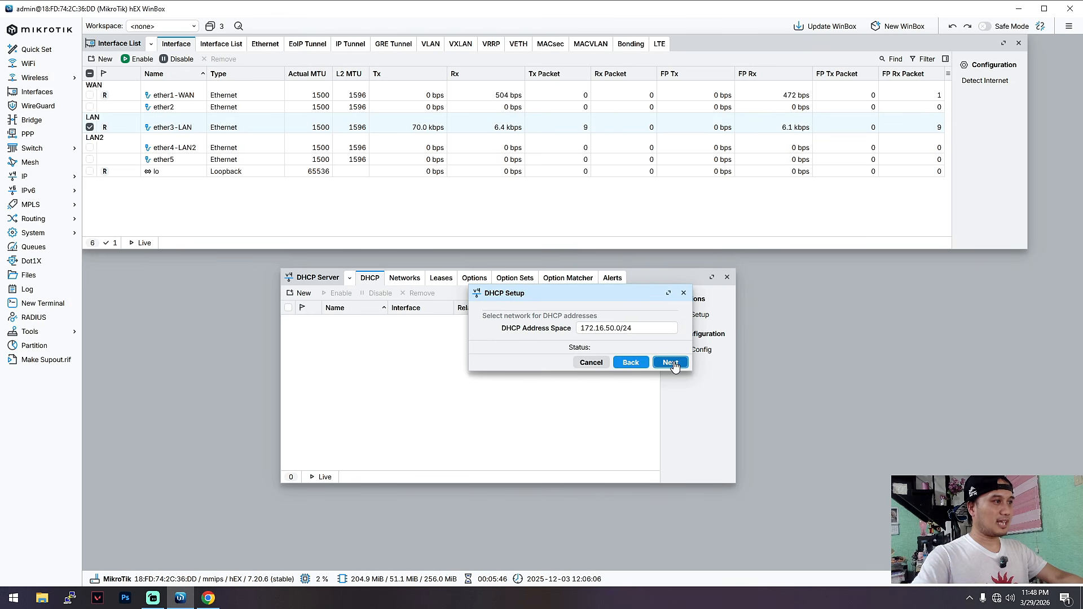
# Complete DHCP Setup with address space 172.16.50.0/24, the suggested gateway and address pool, no DNS server and a lease time of 00:30:00.
pyautogui.click(670, 364)
pyautogui.click(669, 363)
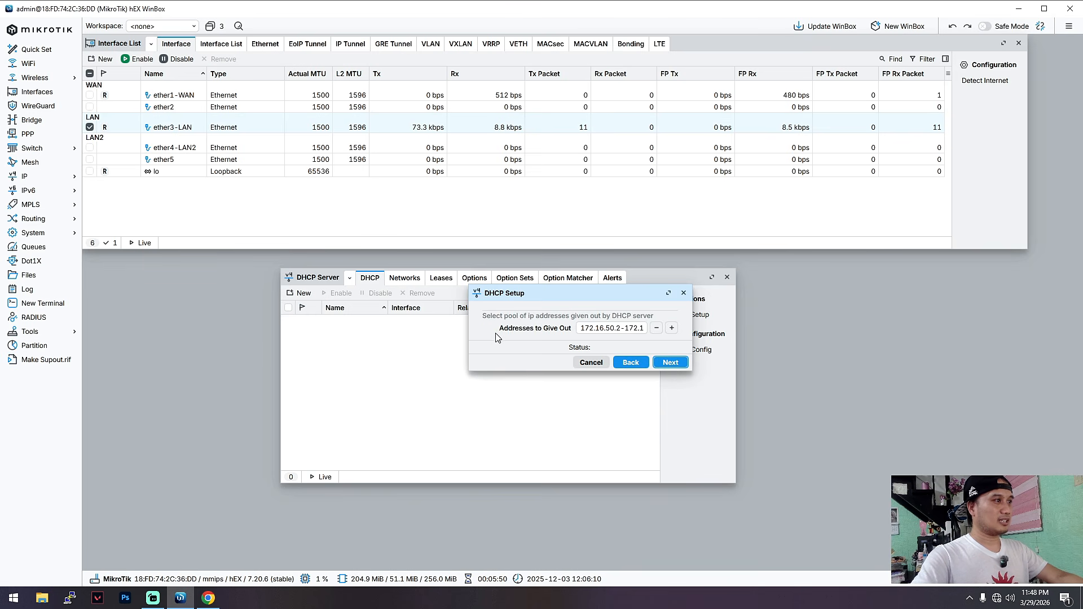
pyautogui.click(670, 364)
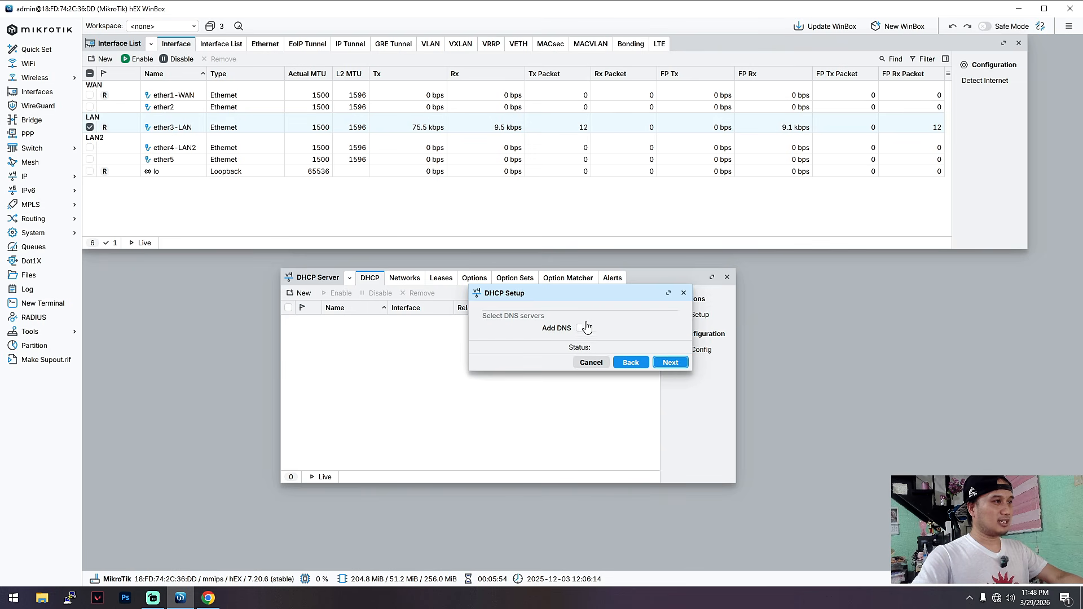
pyautogui.click(666, 365)
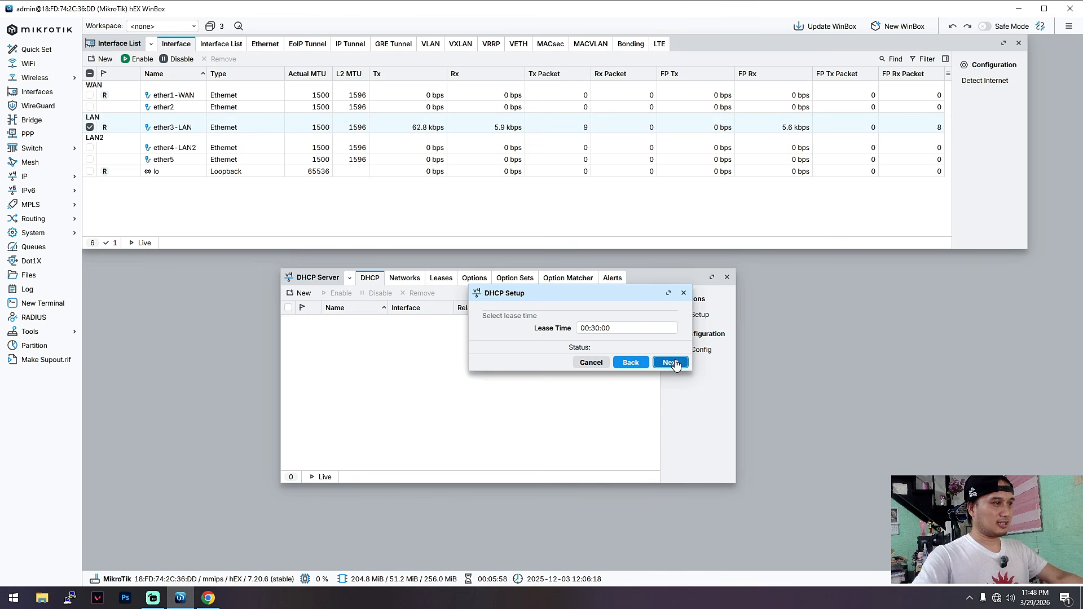
pyautogui.click(671, 363)
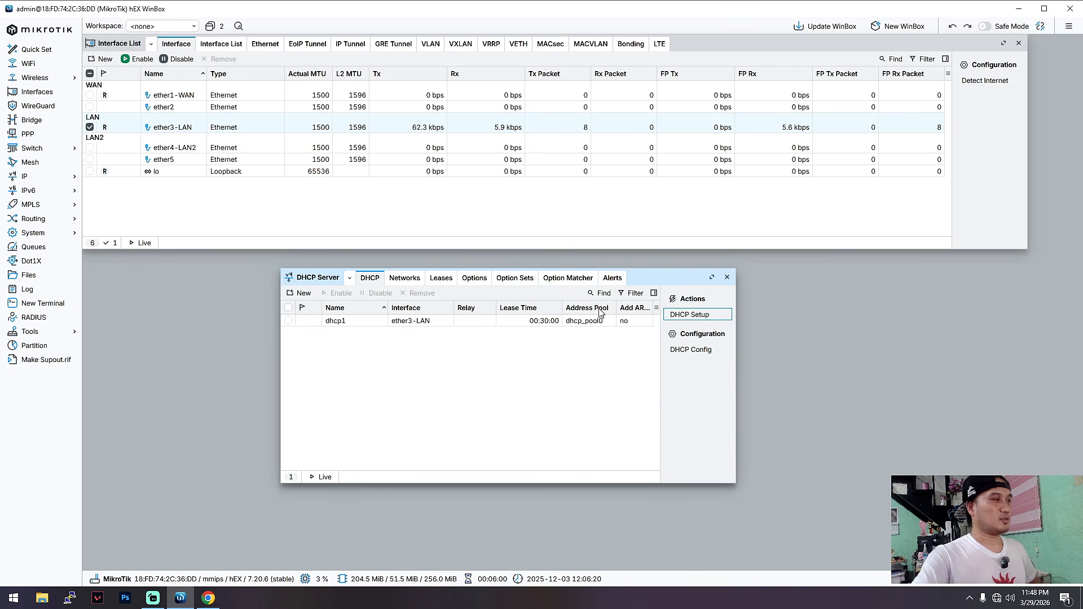
# Check the DHCP server's leases, its server entry and the ether3-LAN interface for a connected client.
pyautogui.click(448, 282)
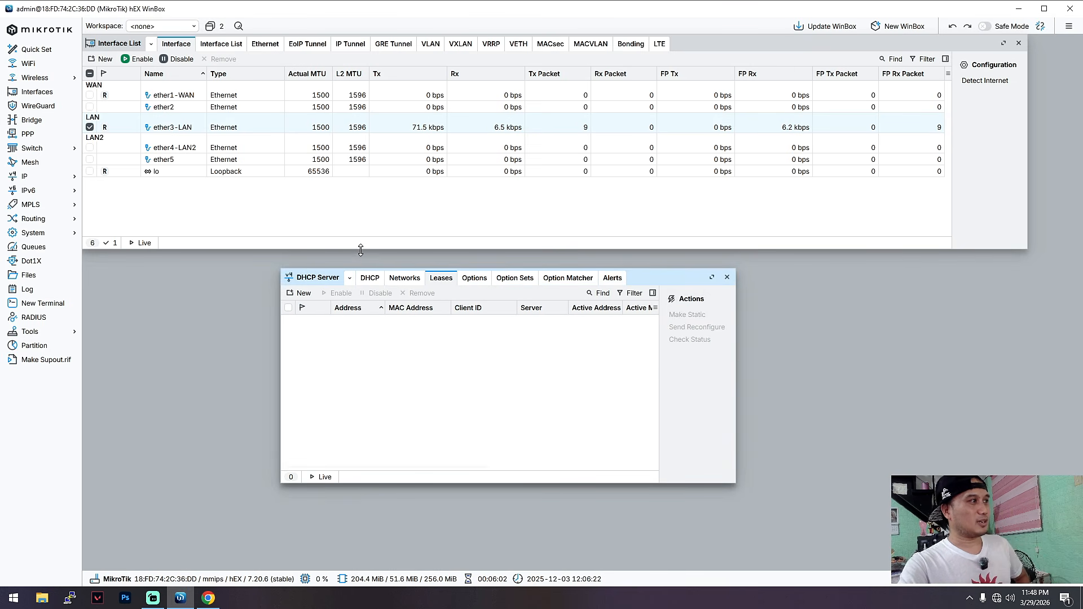
pyautogui.click(371, 279)
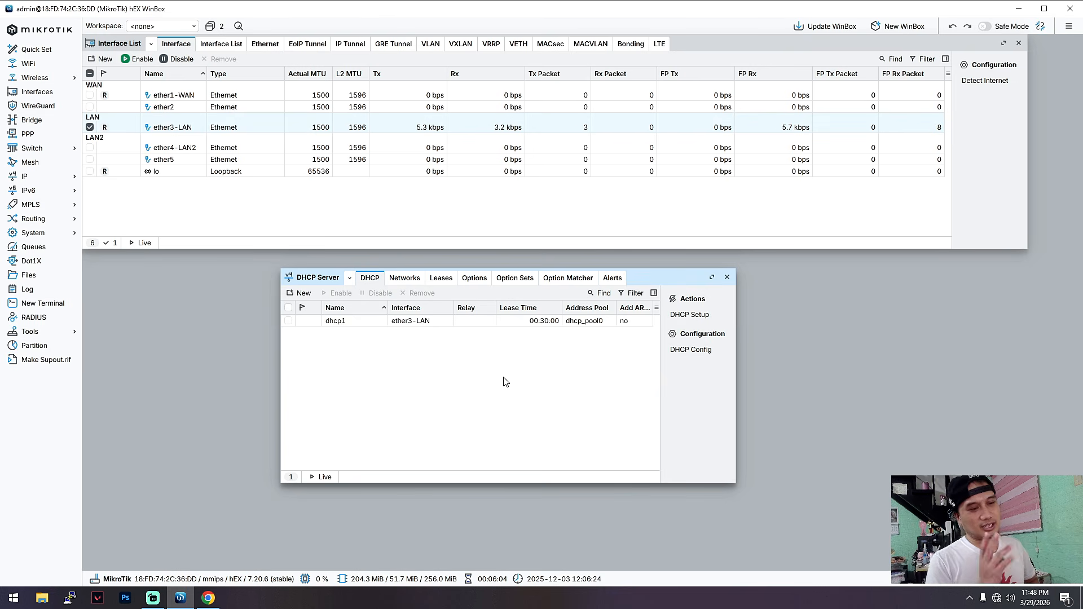
pyautogui.click(441, 281)
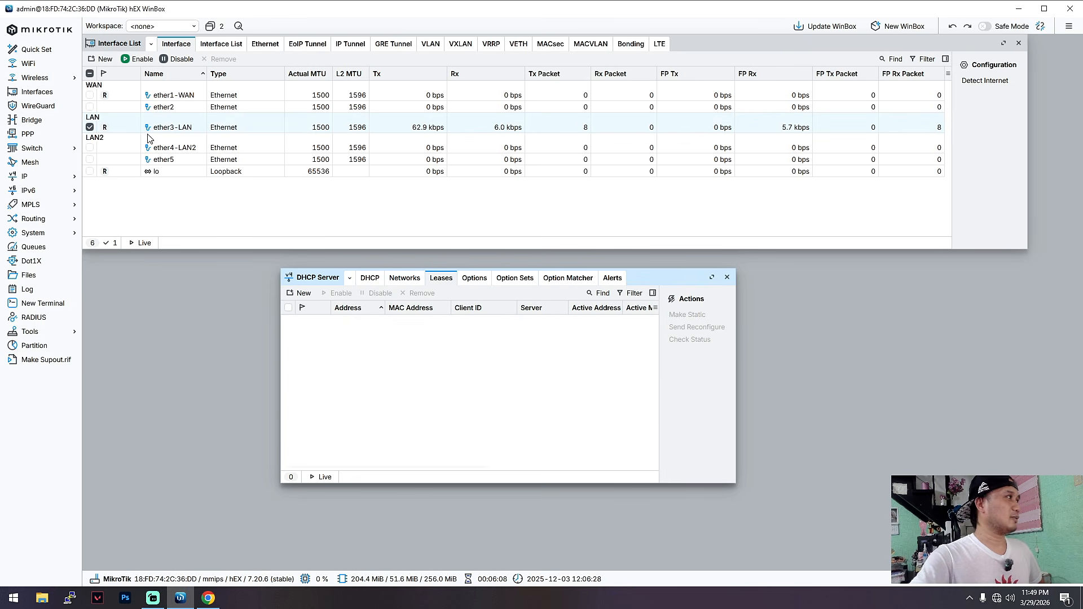
pyautogui.click(174, 132)
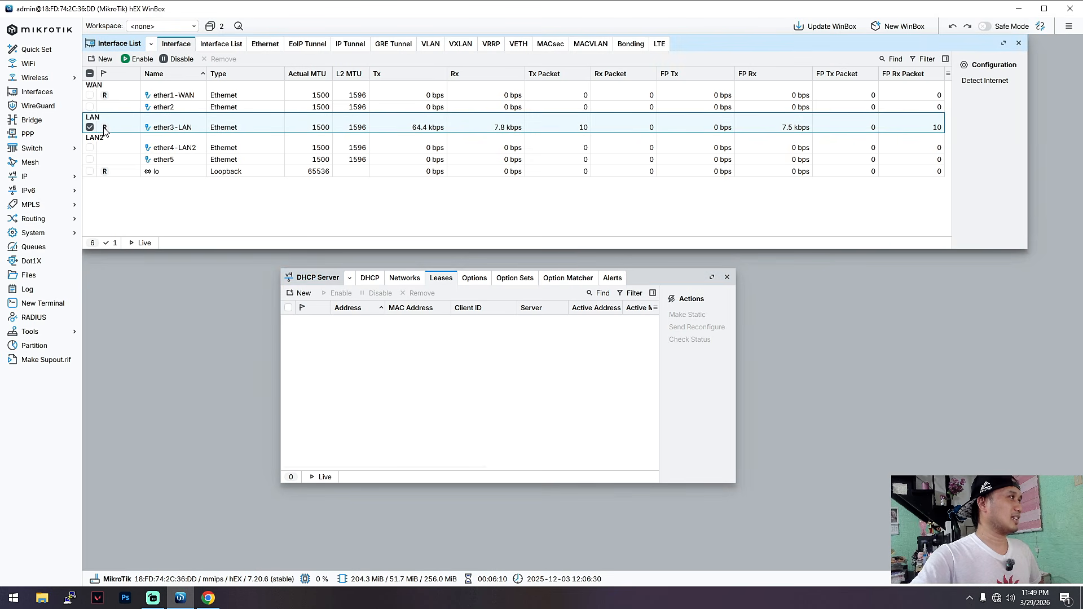
pyautogui.click(405, 278)
pyautogui.click(441, 278)
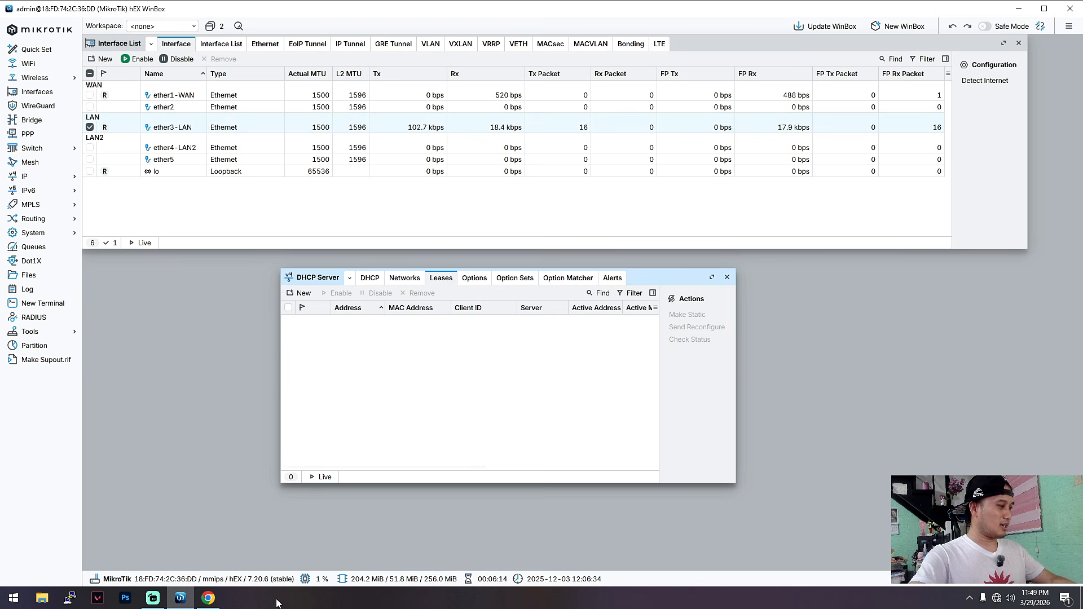
# Switch to the Windows Command Prompt, run ipconfig /renew to renew the computer's address, and minimize the window.
pyautogui.press('super+r')
pyautogui.press('Return')
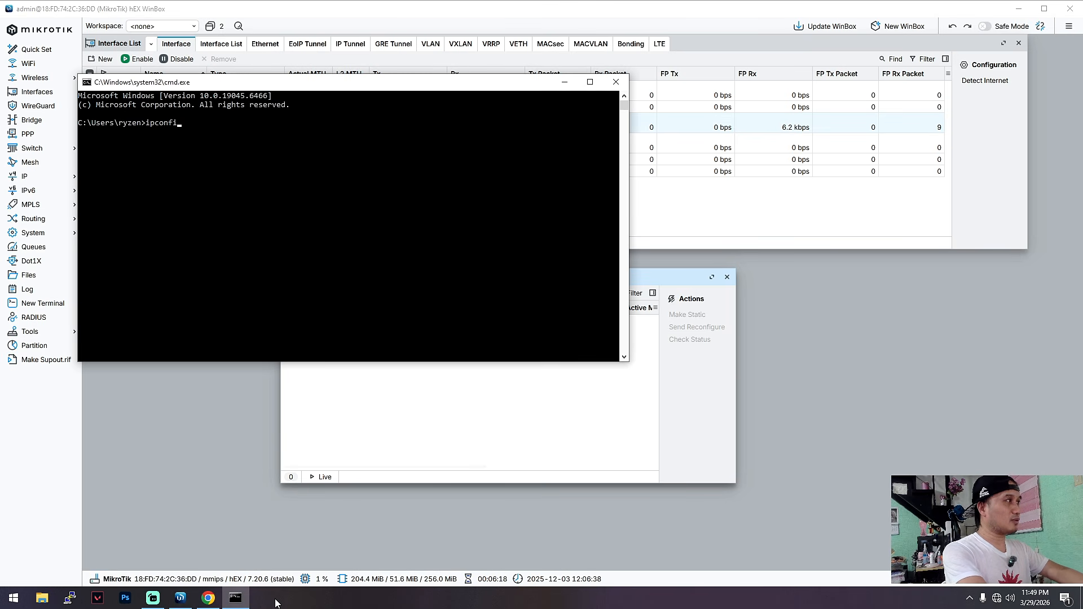
pyautogui.write('ipconfig /renew')
pyautogui.press('Return')
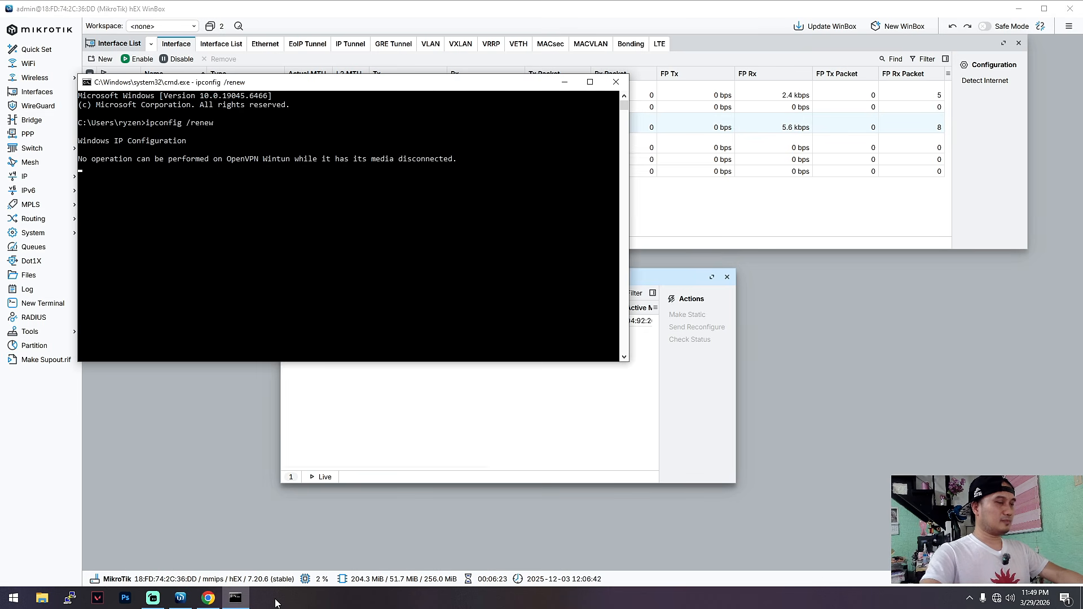
pyautogui.moveTo(443, 86); pyautogui.dragTo(449, 160)
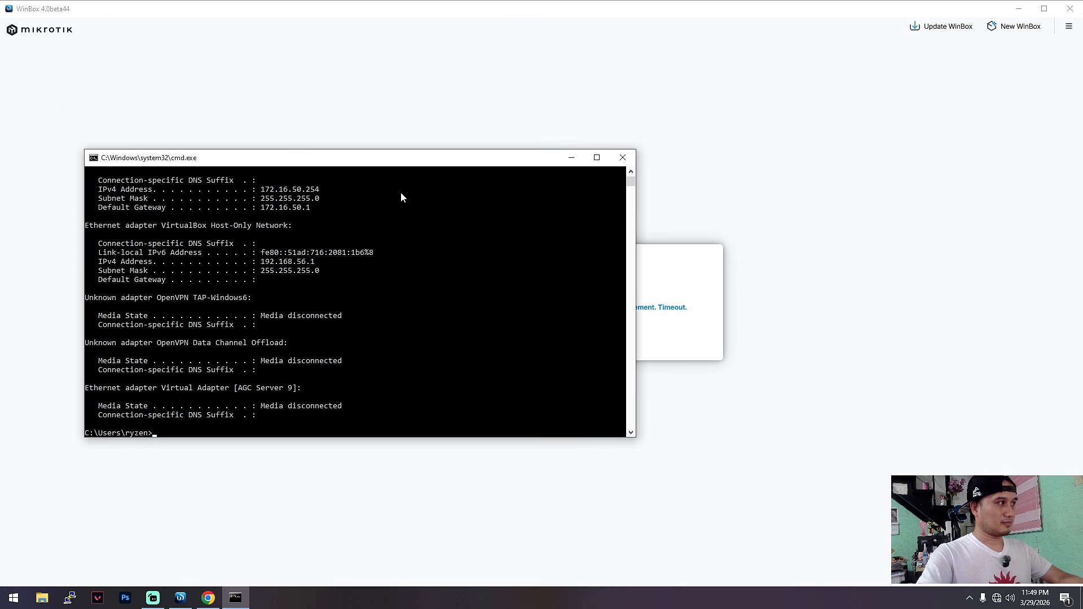
pyautogui.click(574, 158)
# Dismiss the timeout notice in WinBox and reconnect to the discovered RB750Gr3 router as admin.
pyautogui.click(565, 336)
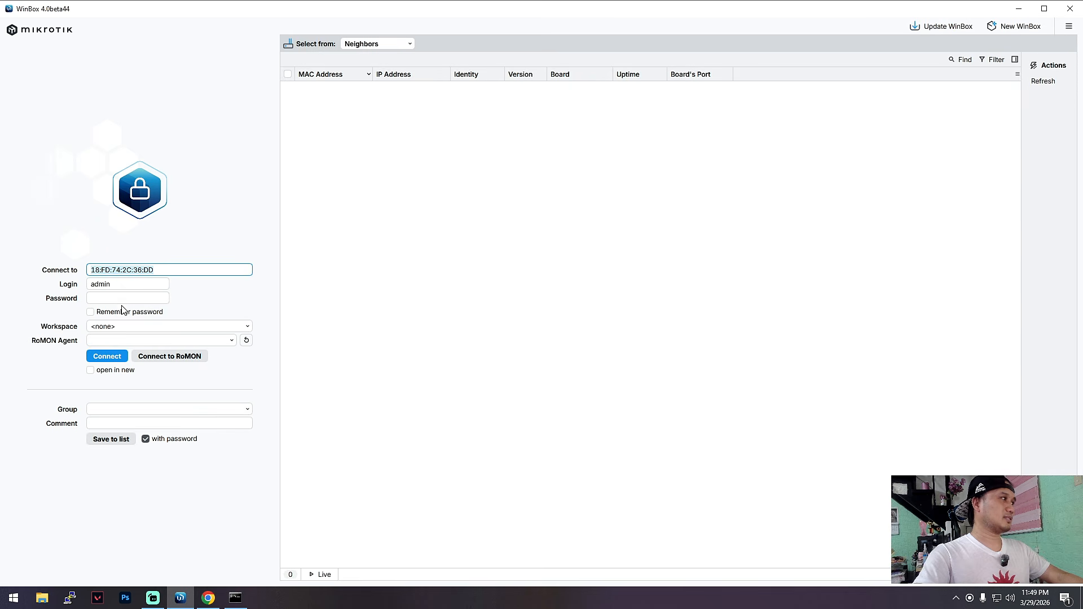
pyautogui.click(352, 88)
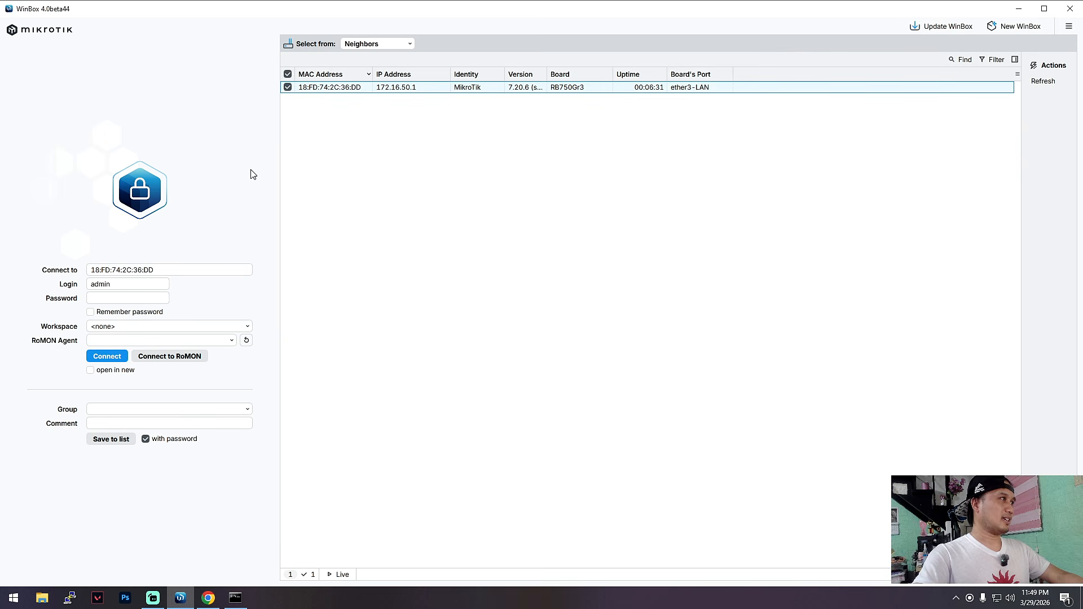
pyautogui.click(106, 356)
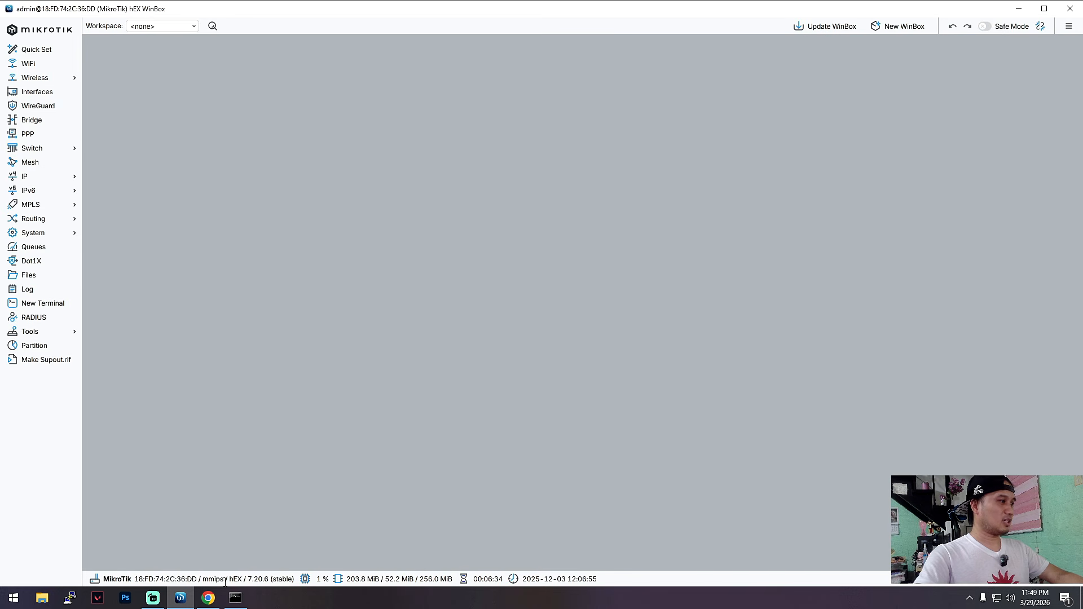
# Open the interface list, move it to the upper edge of the workspace and select the ether1-WAN interface.
pyautogui.click(47, 92)
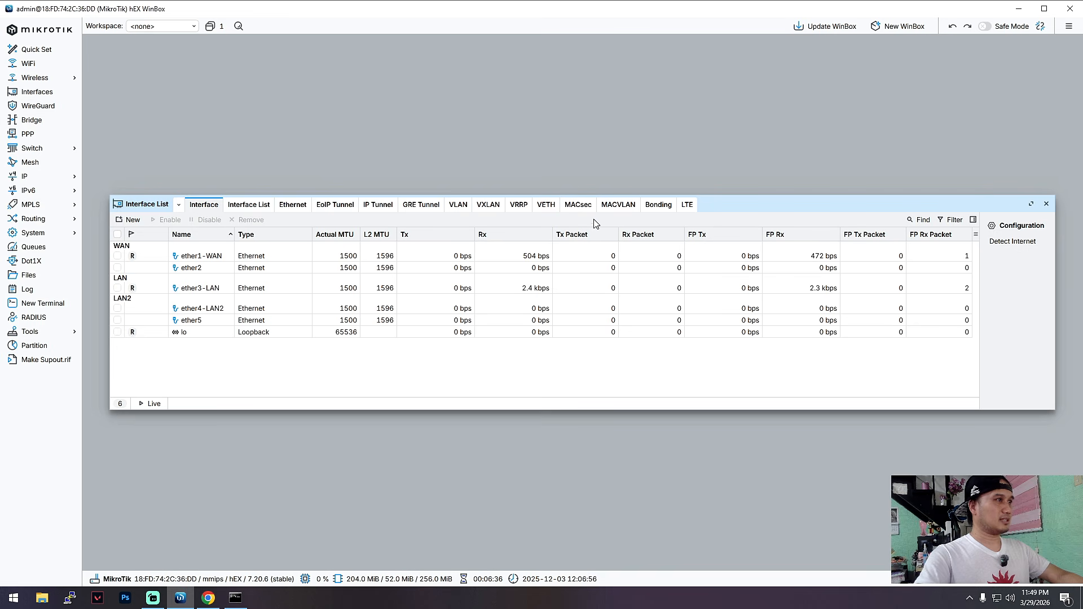
pyautogui.moveTo(716, 204); pyautogui.dragTo(688, 51)
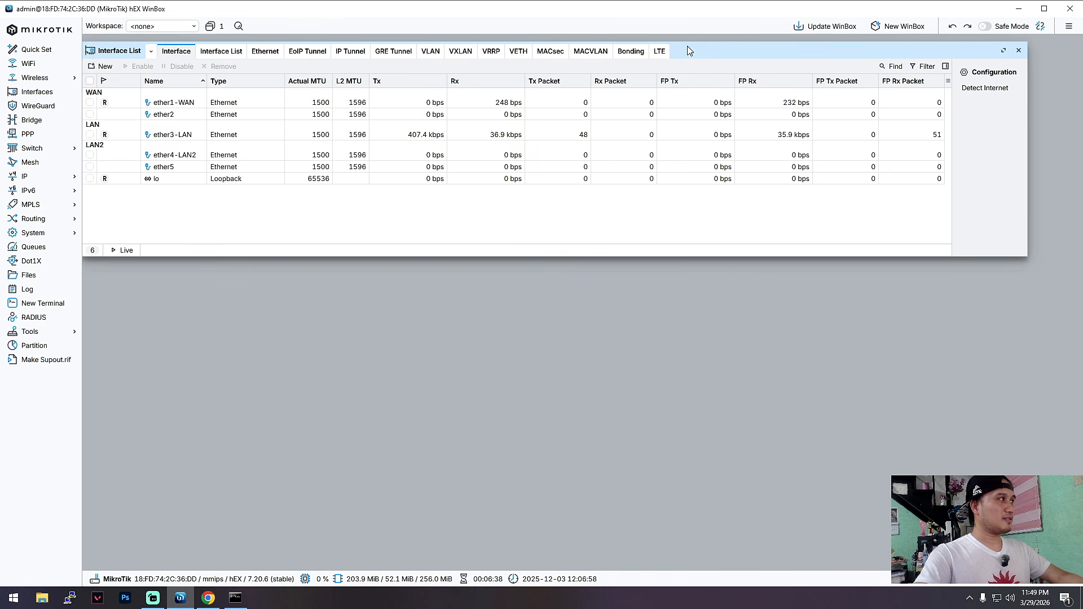
pyautogui.click(197, 102)
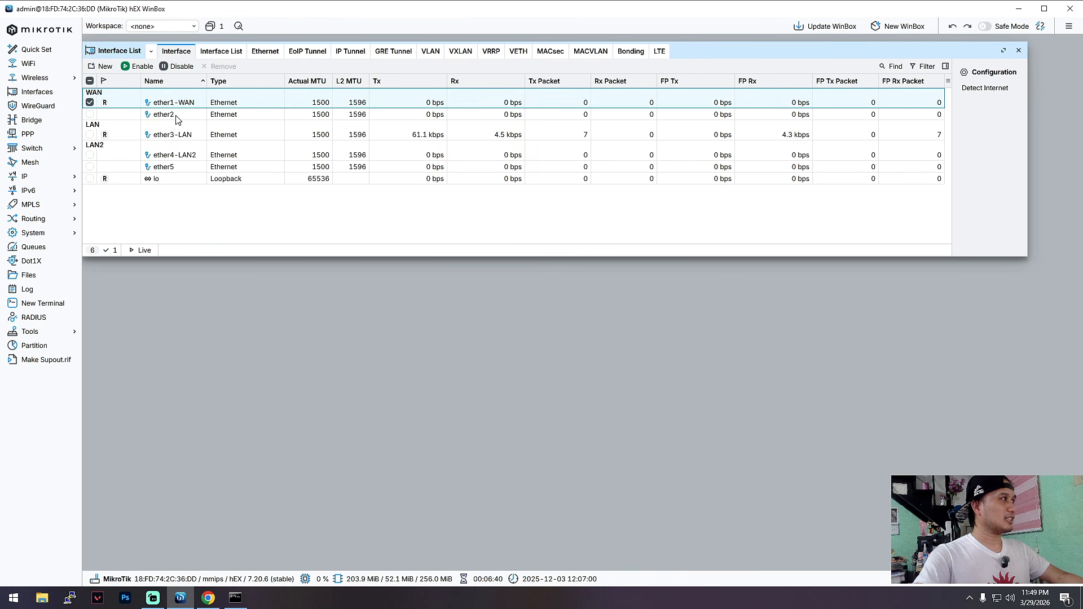
# Select the ether3-LAN interface, switch to the Command Prompt and check the computer's IPv4 address, subnet mask and default gateway.
pyautogui.click(190, 137)
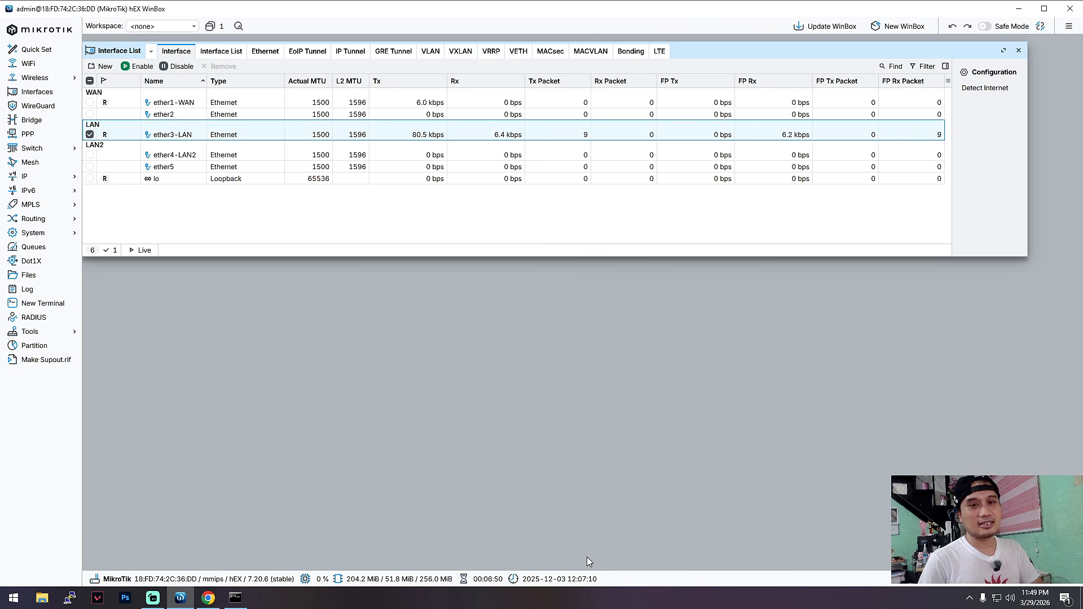
pyautogui.click(236, 597)
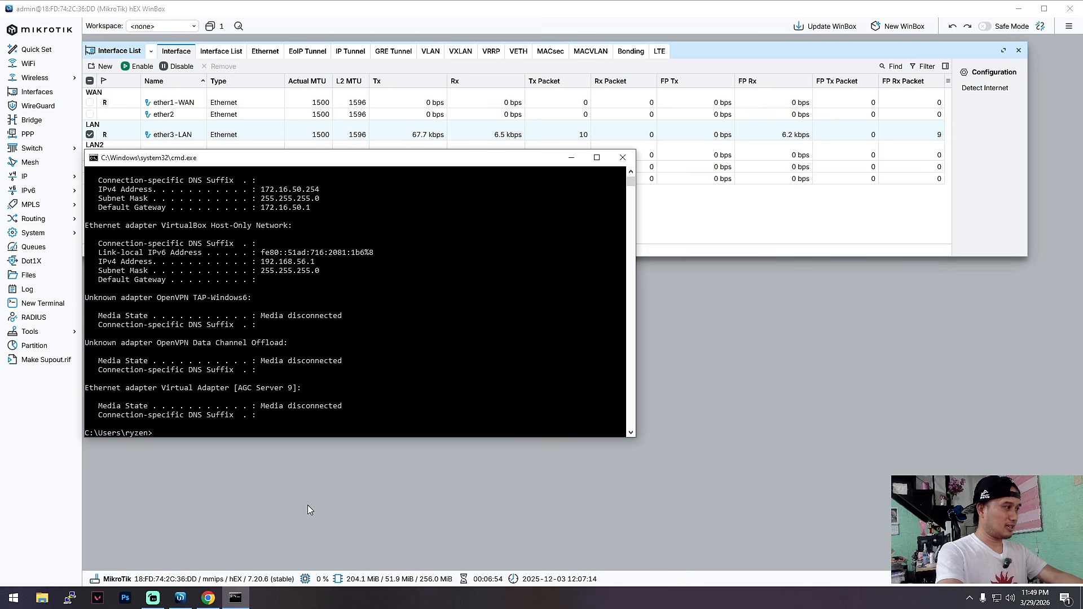
pyautogui.write('ipconfig')
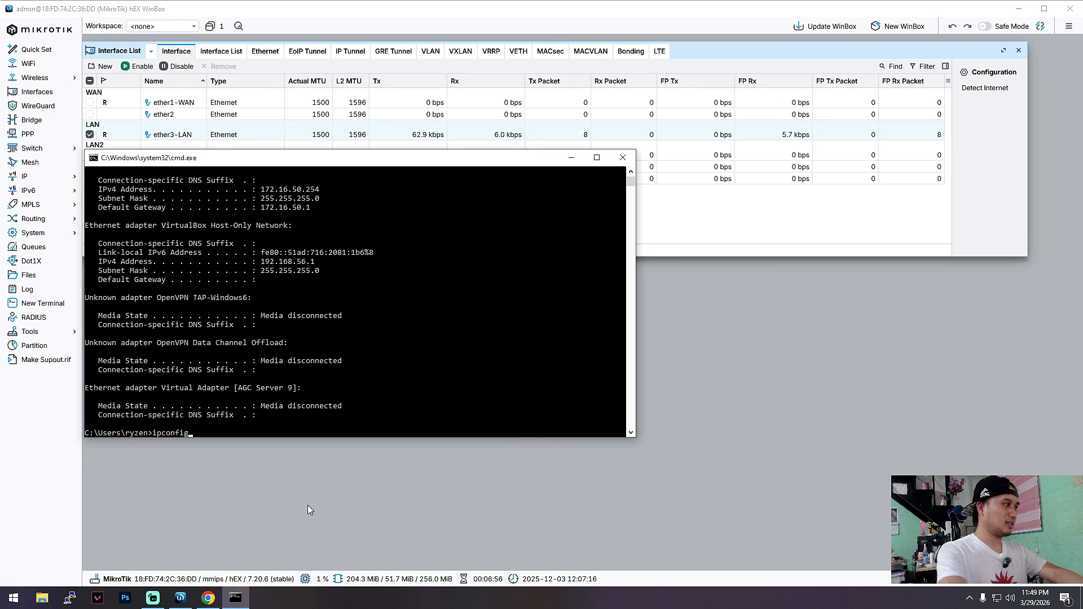
pyautogui.press('Escape')
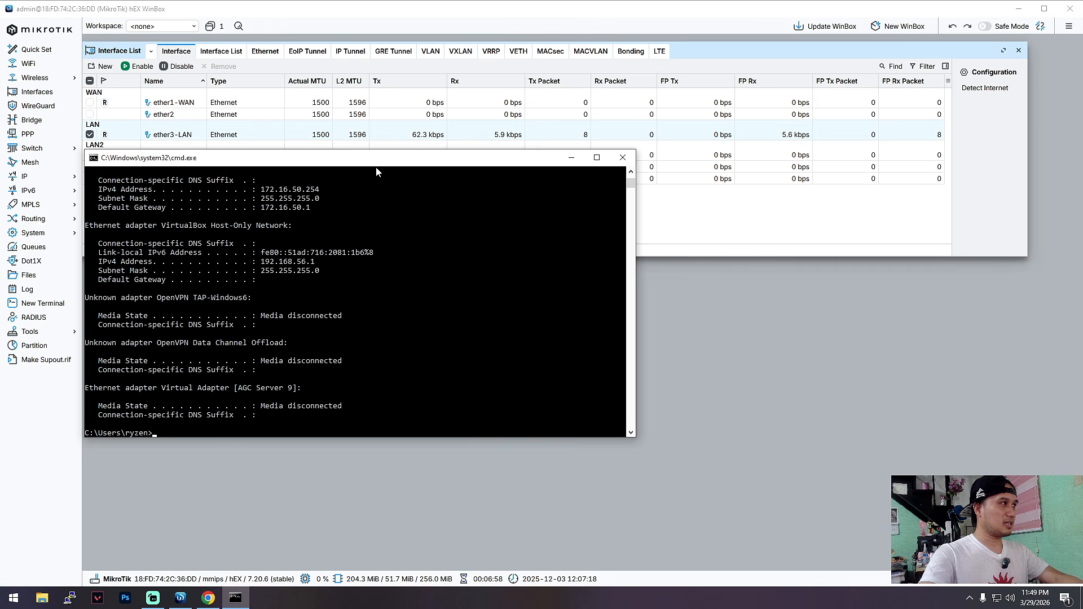
pyautogui.moveTo(376, 159); pyautogui.dragTo(499, 228)
pyautogui.moveTo(443, 278)
pyautogui.mouseDown()
pyautogui.moveTo(387, 259)
pyautogui.moveTo(440, 277)
pyautogui.mouseUp()
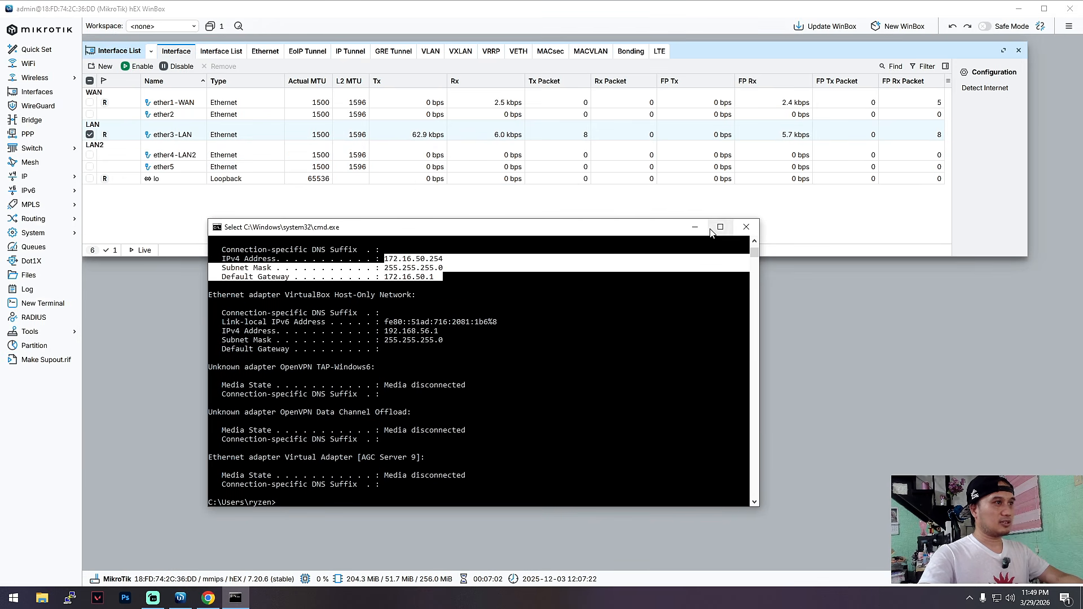
pyautogui.click(695, 226)
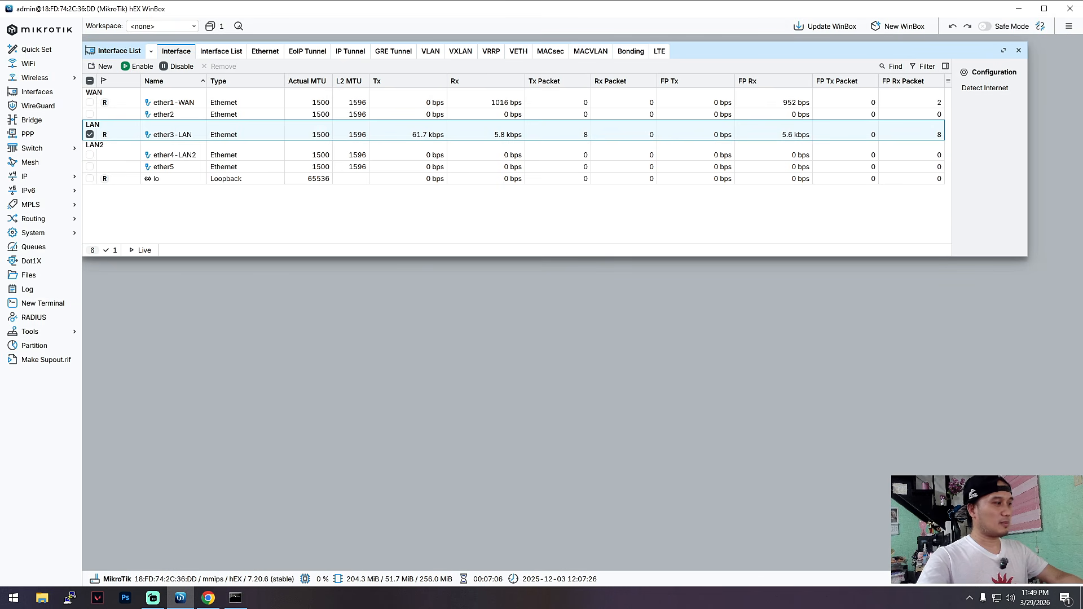
# Switch to the Command Prompt, ping google.com to test the computer's internet access, and minimize the window.
pyautogui.click(235, 597)
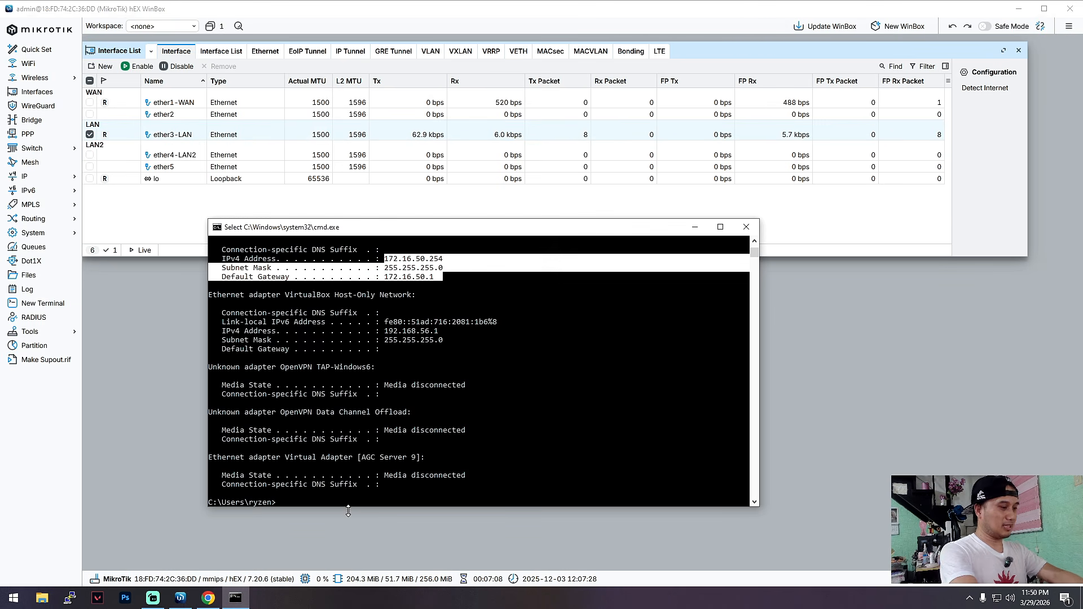
pyautogui.write('ping google.com')
pyautogui.press('Return')
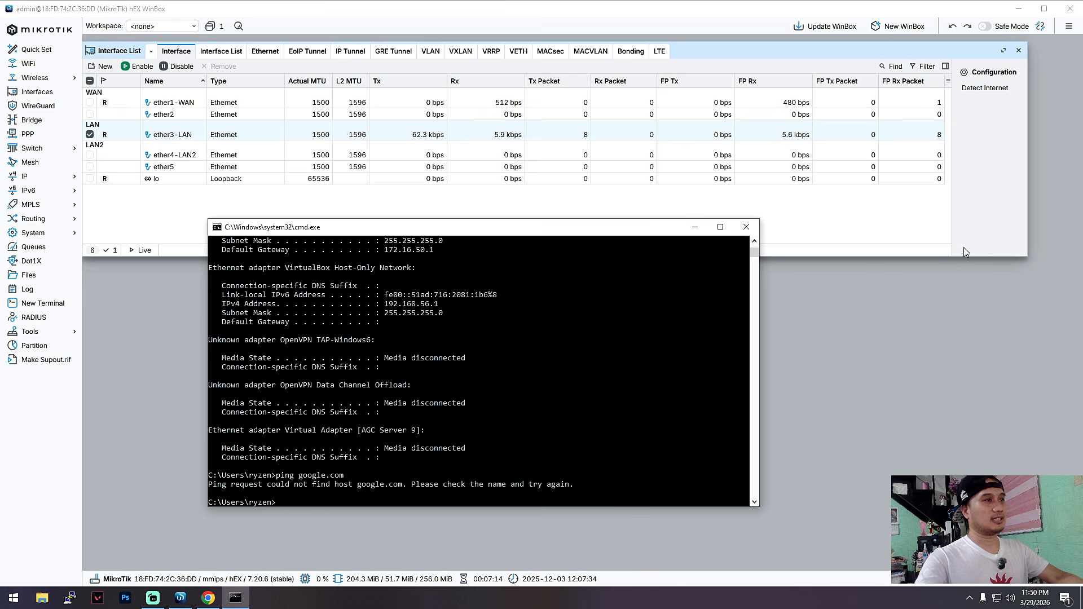
pyautogui.click(694, 227)
# Open a new router terminal, decline viewing the software license, and enter and repeat the new admin password.
pyautogui.click(48, 307)
pyautogui.press('n')
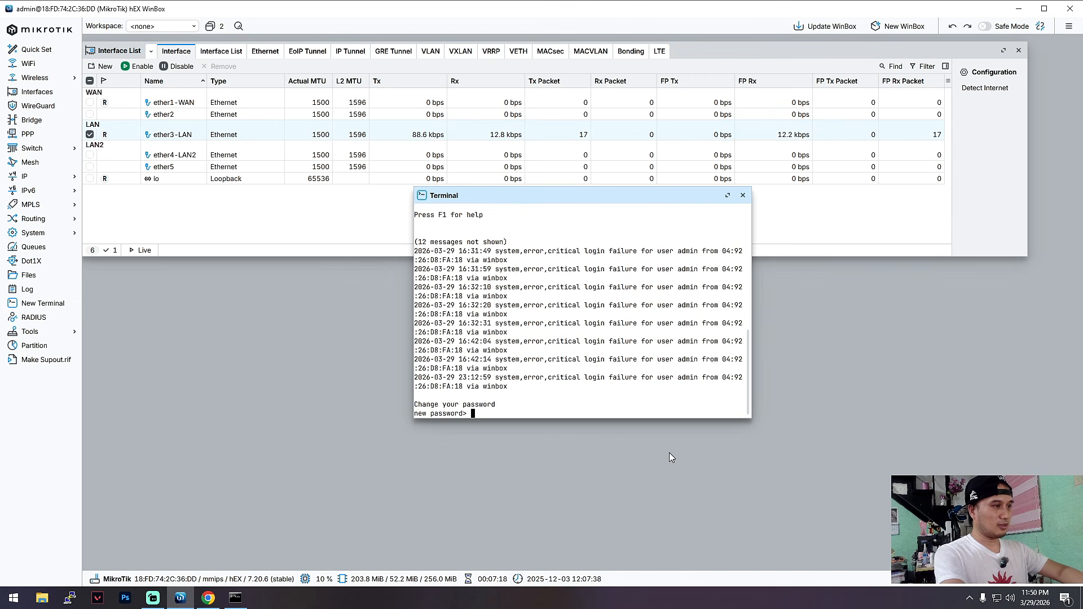
pyautogui.write('******')
pyautogui.press('Return')
pyautogui.write('******')
pyautogui.press('Return')
# Ping 8.8.8.8 from the router terminal, then enlarge the terminal window and move it below the interface list.
pyautogui.write('ping 8.8.8.8')
pyautogui.press('Return')
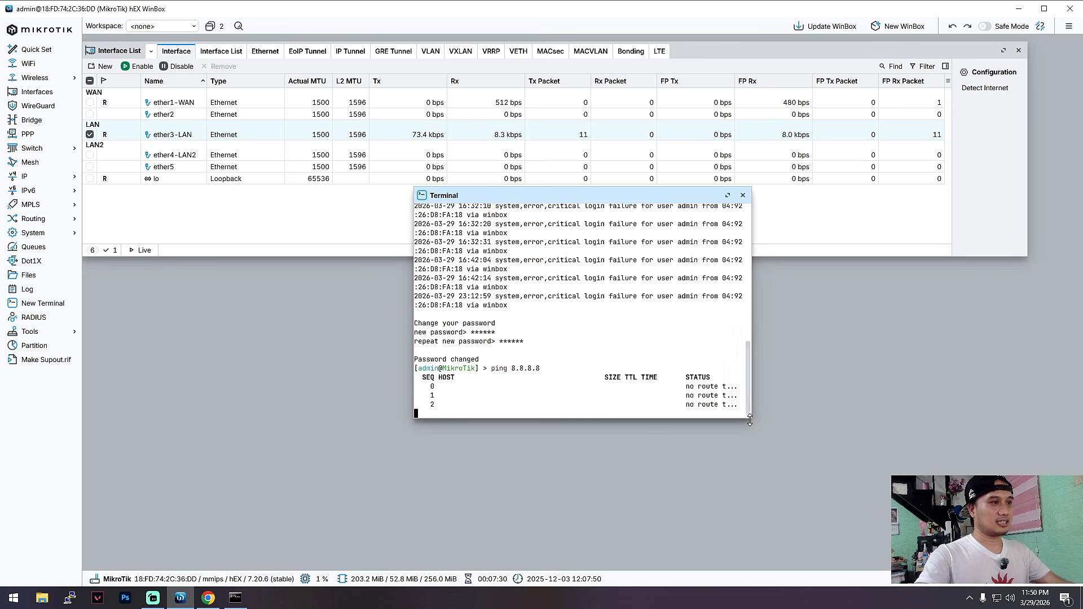
pyautogui.moveTo(753, 419); pyautogui.dragTo(830, 523)
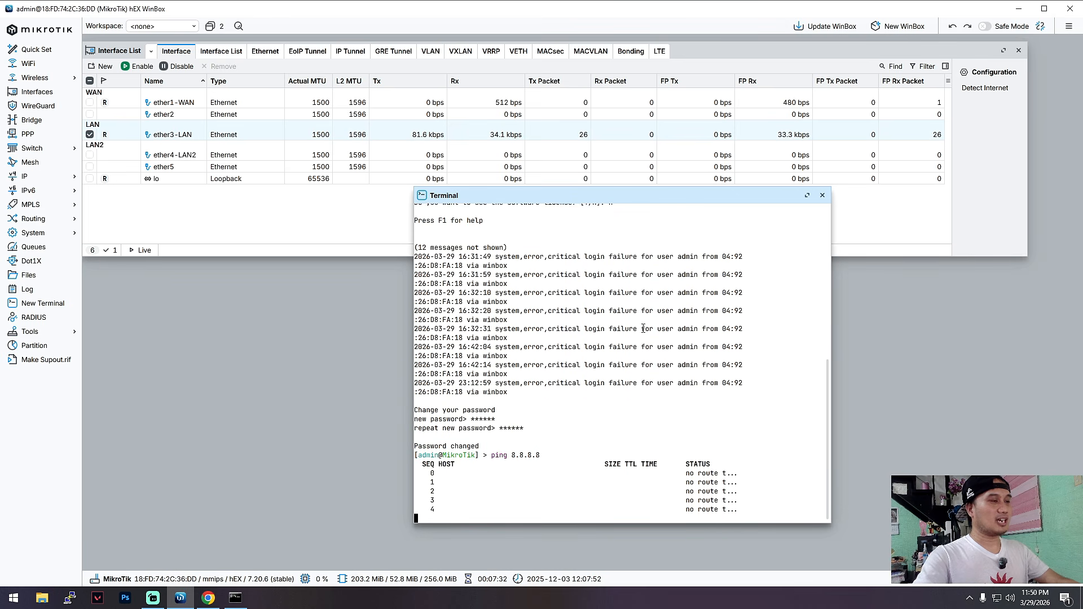
pyautogui.moveTo(748, 196); pyautogui.dragTo(788, 220)
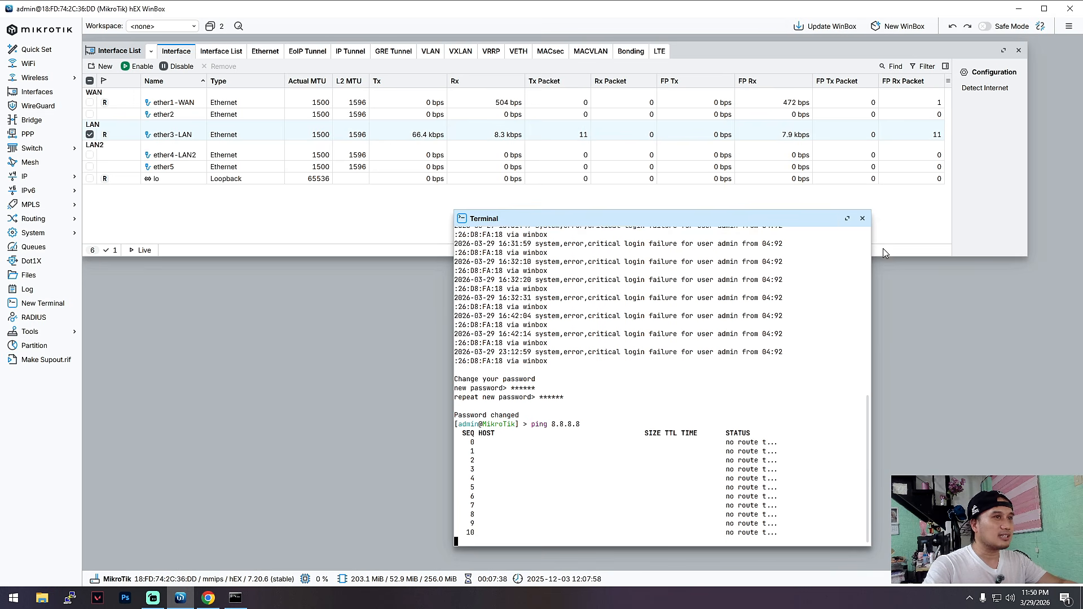
pyautogui.moveTo(712, 219); pyautogui.dragTo(710, 262)
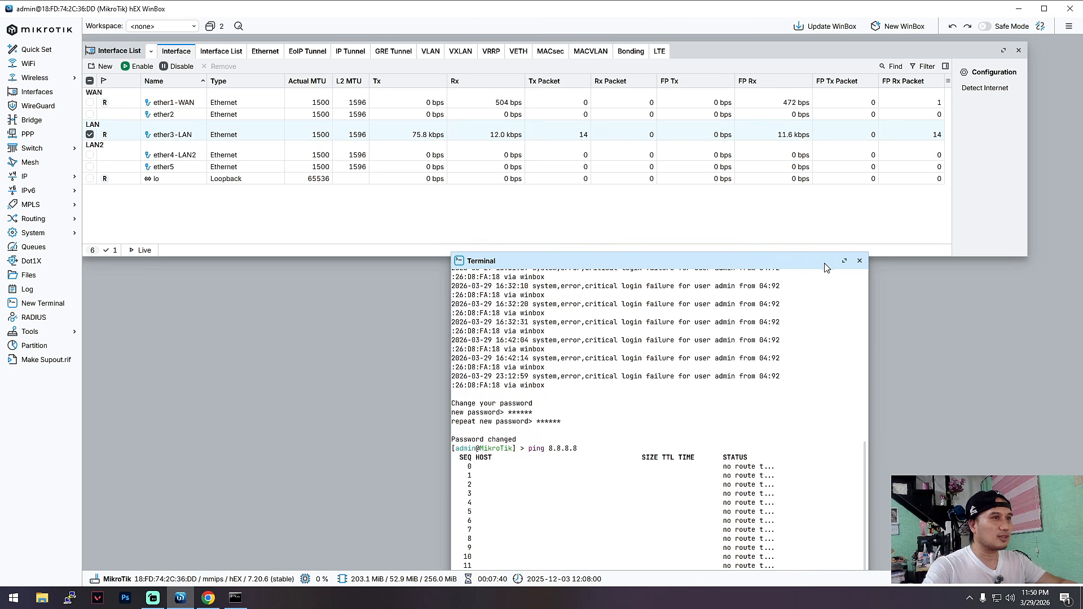
pyautogui.moveTo(600, 264); pyautogui.dragTo(664, 294)
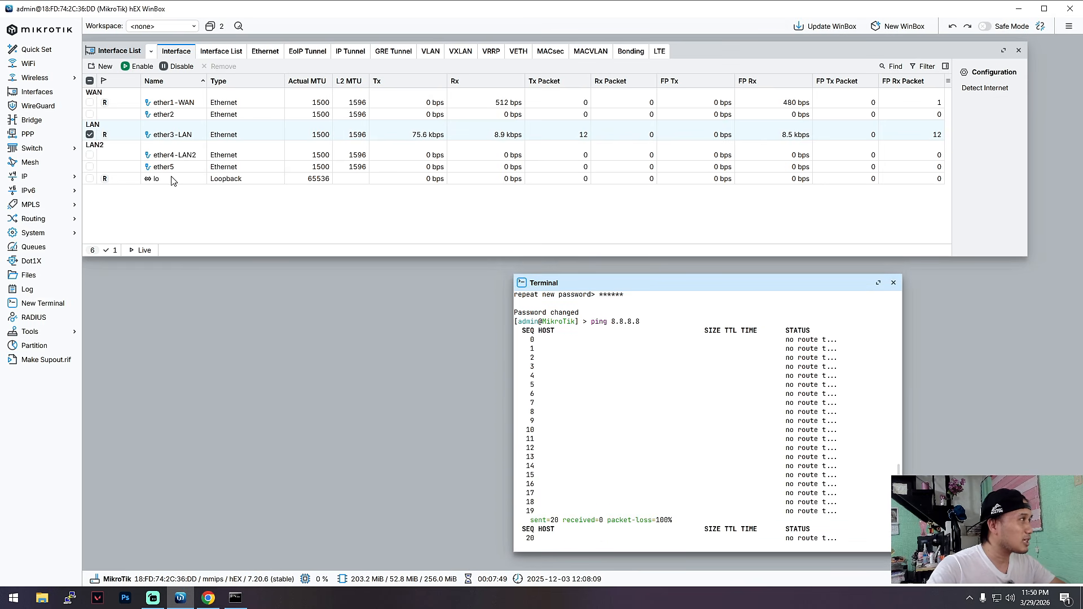
# Select the ether4-LAN2 interface, review the viewer's setup request in the YouTube comments in Chrome, and return to WinBox.
pyautogui.click(188, 161)
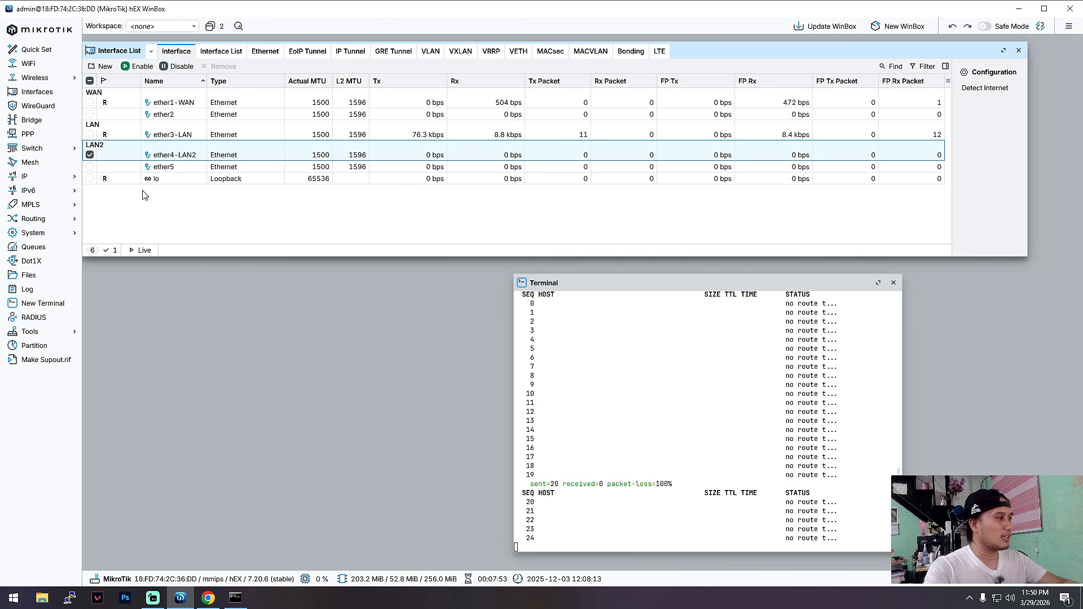
pyautogui.click(208, 598)
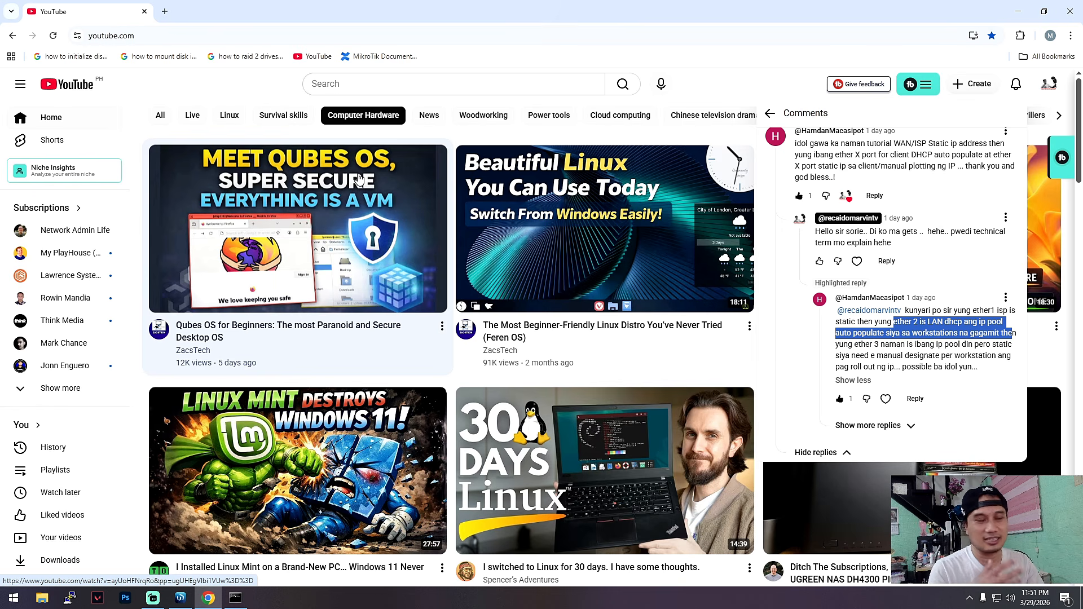
pyautogui.click(181, 598)
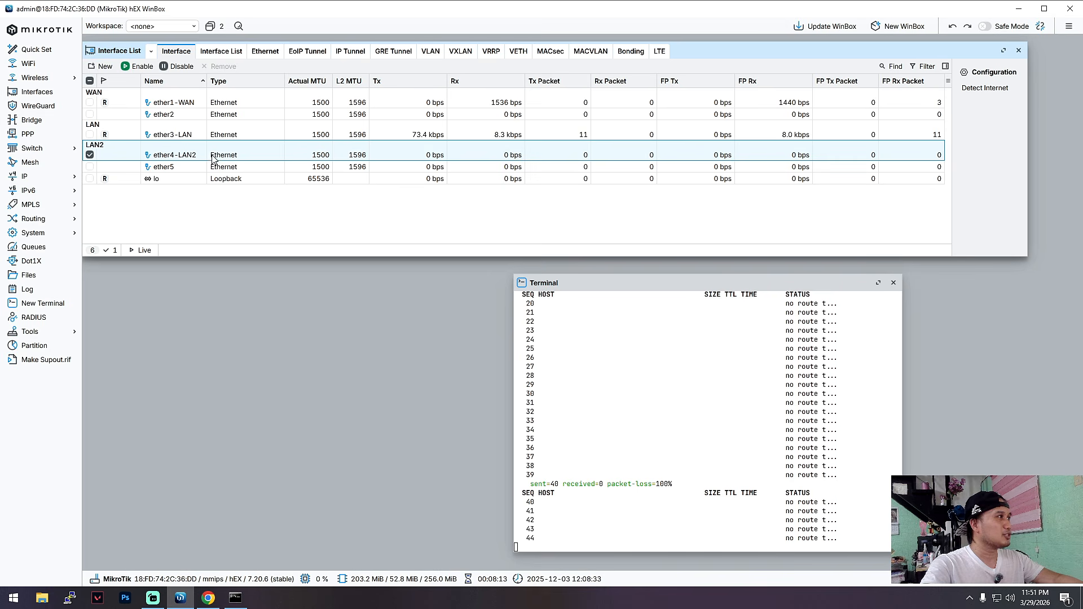
# Open the IP address list and start a new address entry with the comment LAN2IP.
pyautogui.click(26, 178)
pyautogui.click(103, 189)
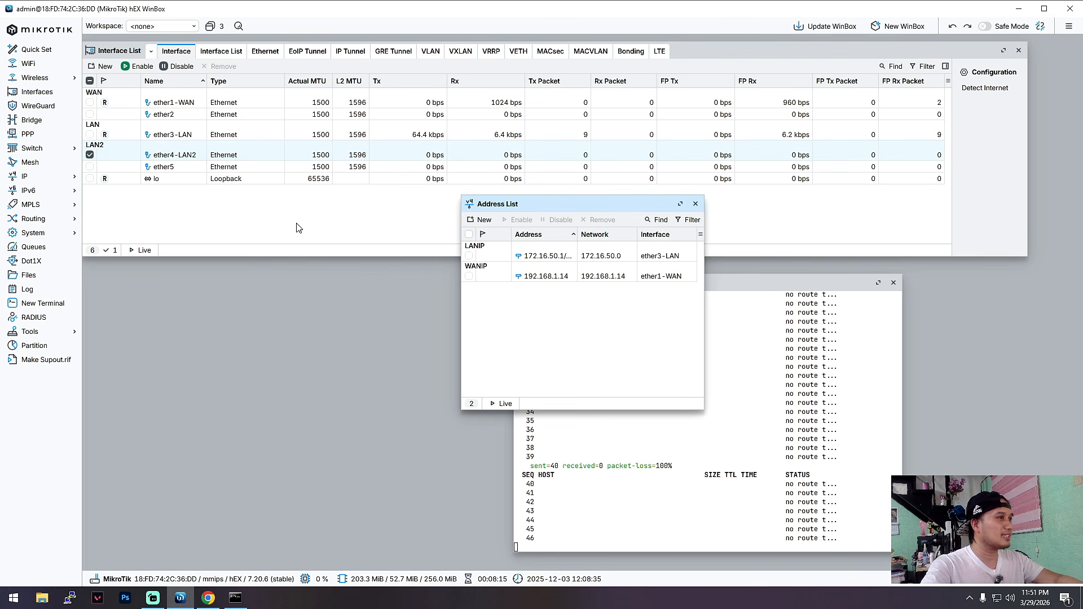
pyautogui.moveTo(555, 209); pyautogui.dragTo(555, 230)
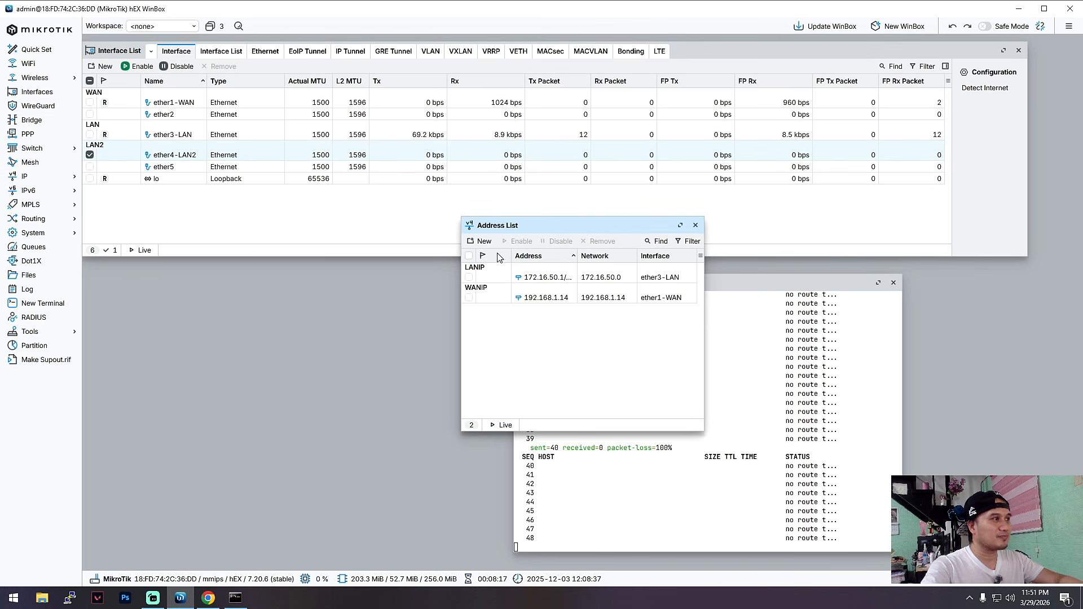
pyautogui.click(479, 241)
pyautogui.click(552, 282)
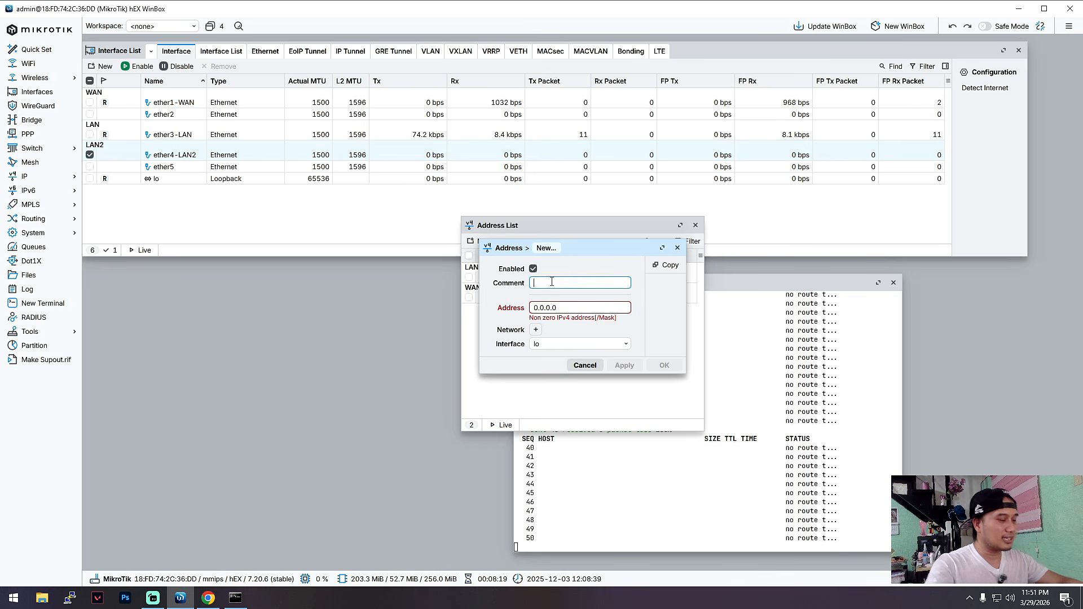
pyautogui.write('LAN')
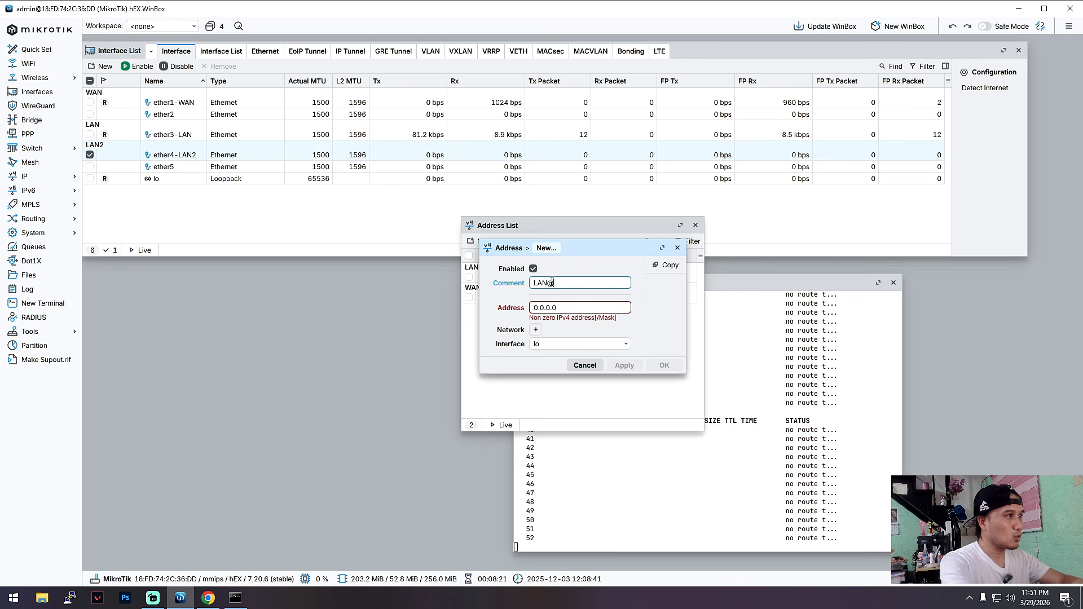
pyautogui.write(' 2')
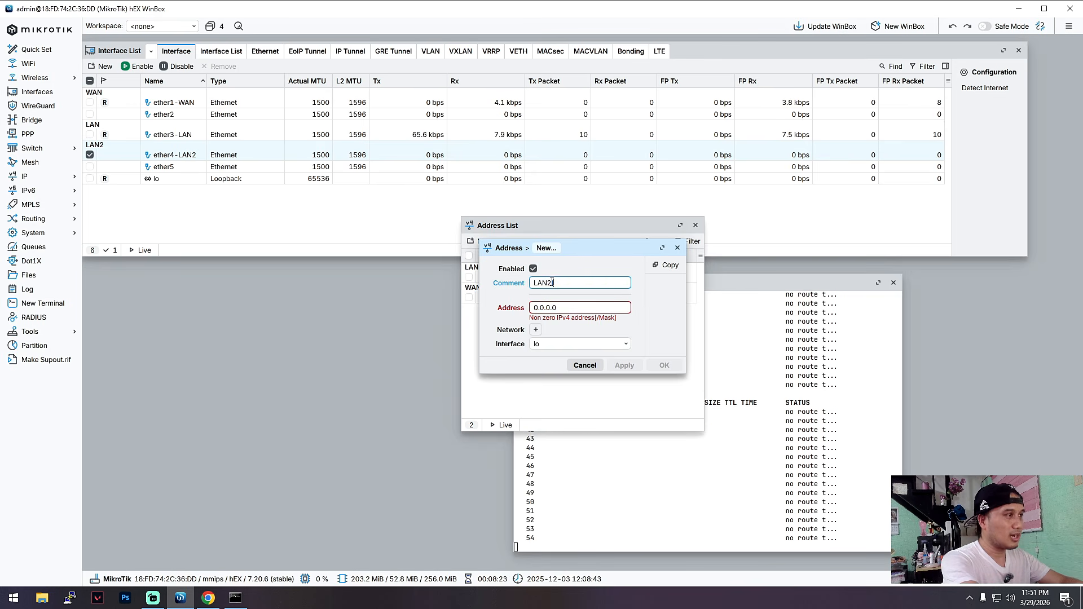
pyautogui.write(' IP')
# Assign 172.16.60.1/24 to the ether4-LAN2 interface in the new entry, save it and close the address list.
pyautogui.click(570, 311)
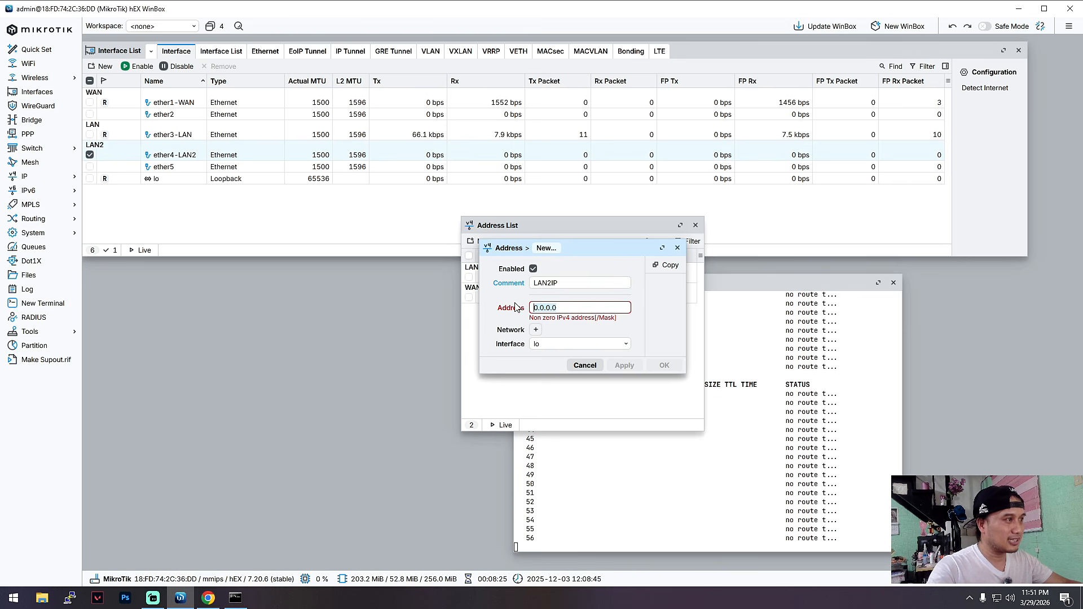
pyautogui.write('172.16.')
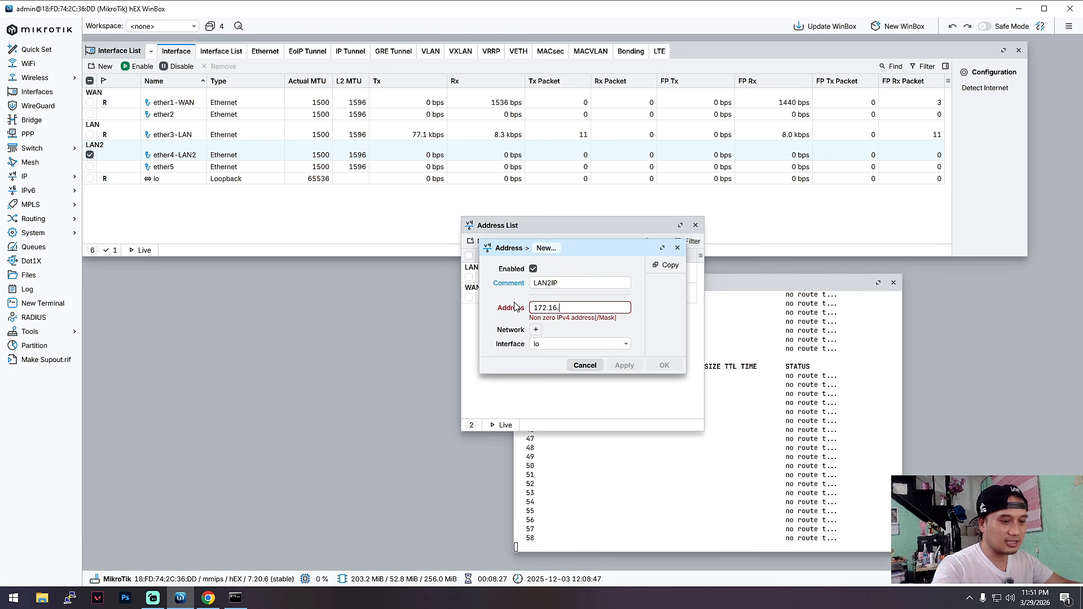
pyautogui.write('60.1')
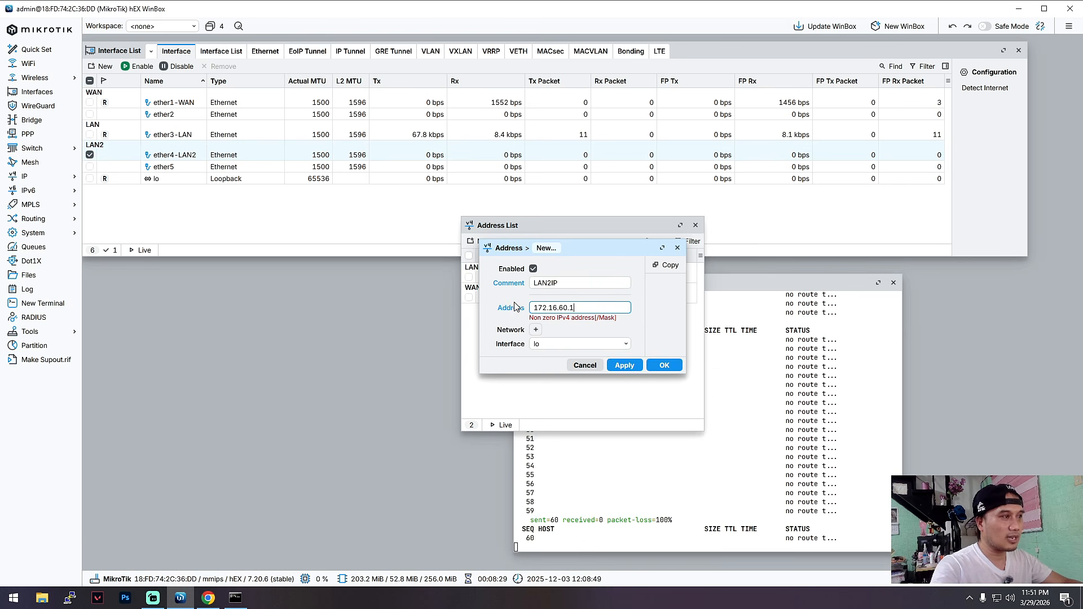
pyautogui.write('/24')
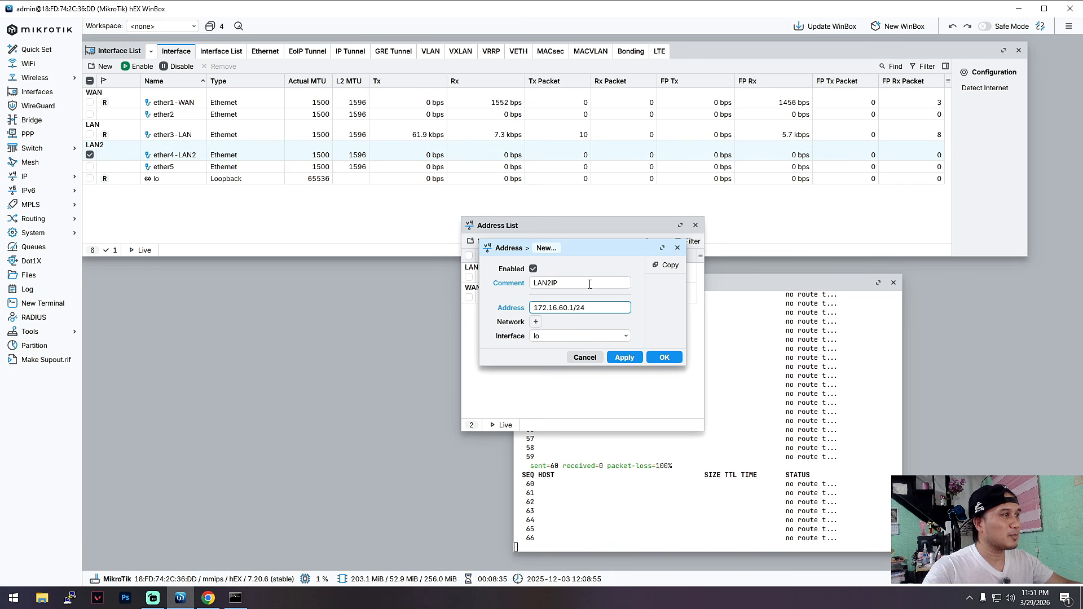
pyautogui.click(603, 337)
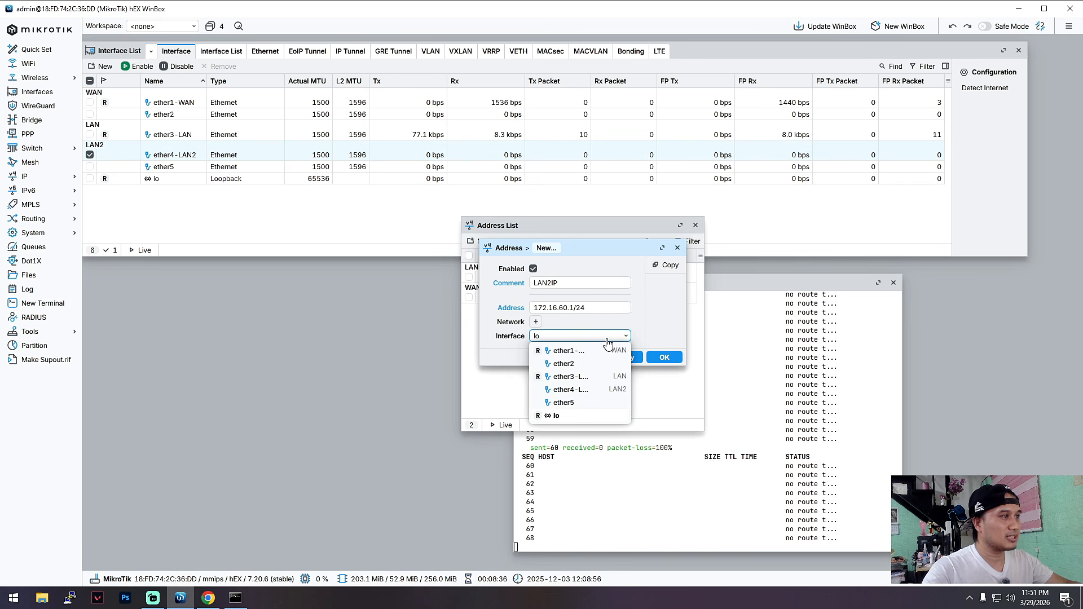
pyautogui.click(614, 391)
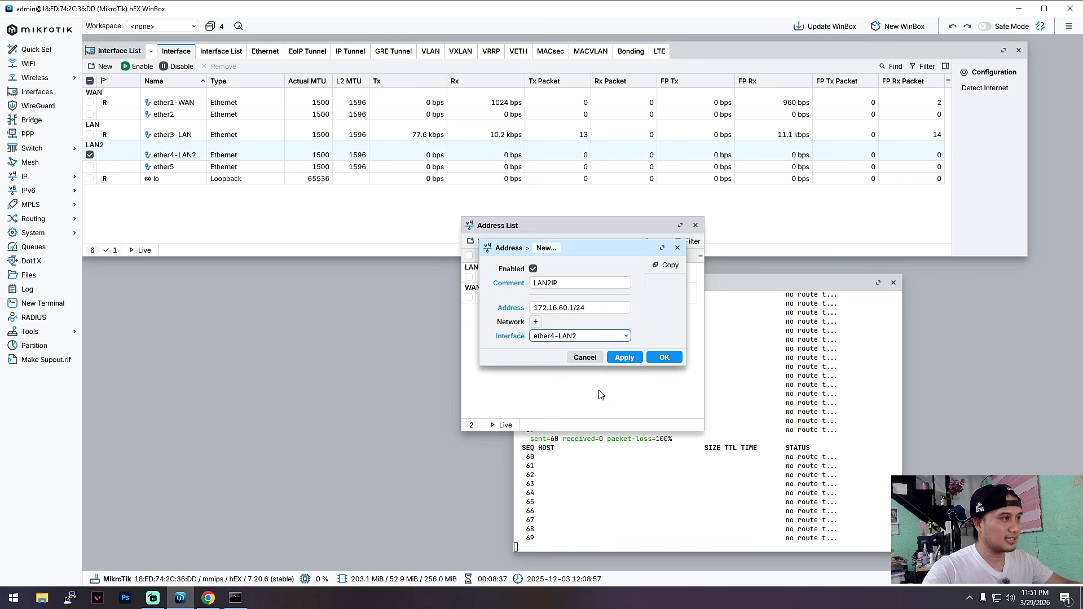
pyautogui.click(666, 356)
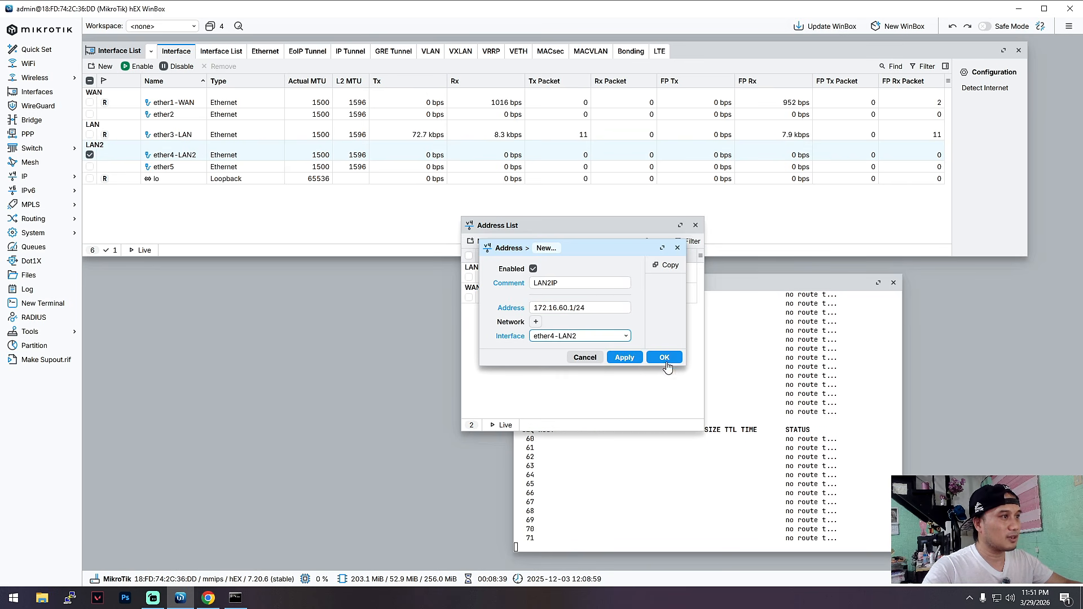
pyautogui.click(693, 226)
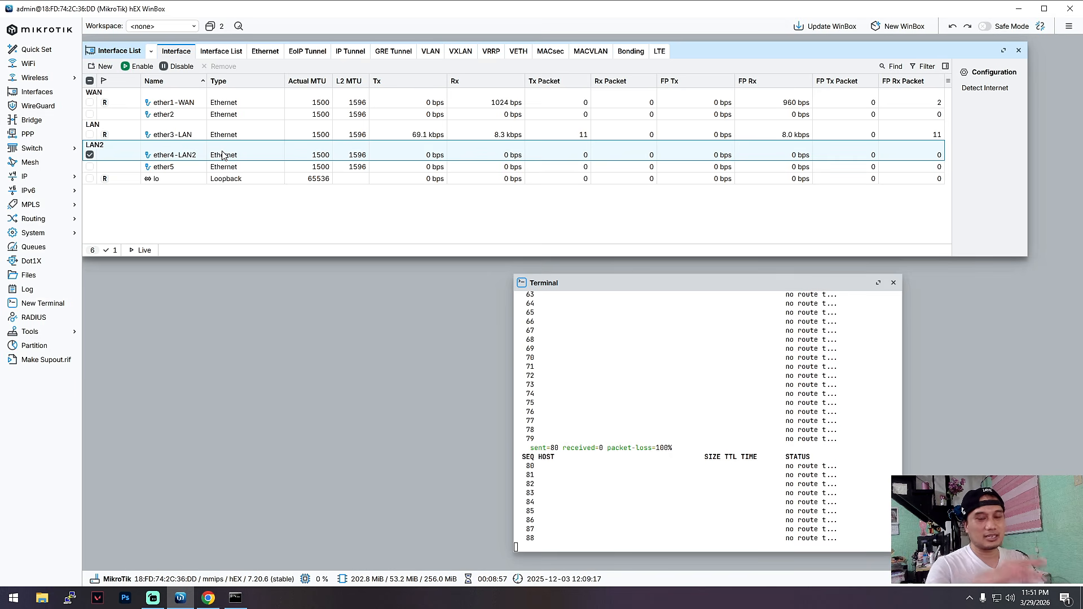
# Check the Windows Network & Internet status settings and close them.
pyautogui.click(988, 595)
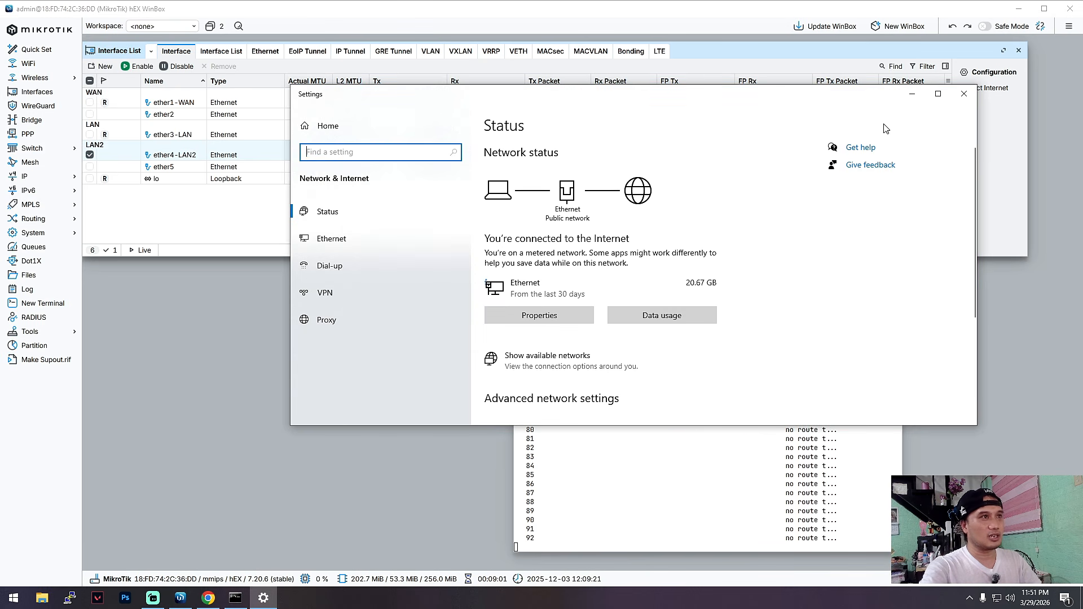
pyautogui.click(964, 94)
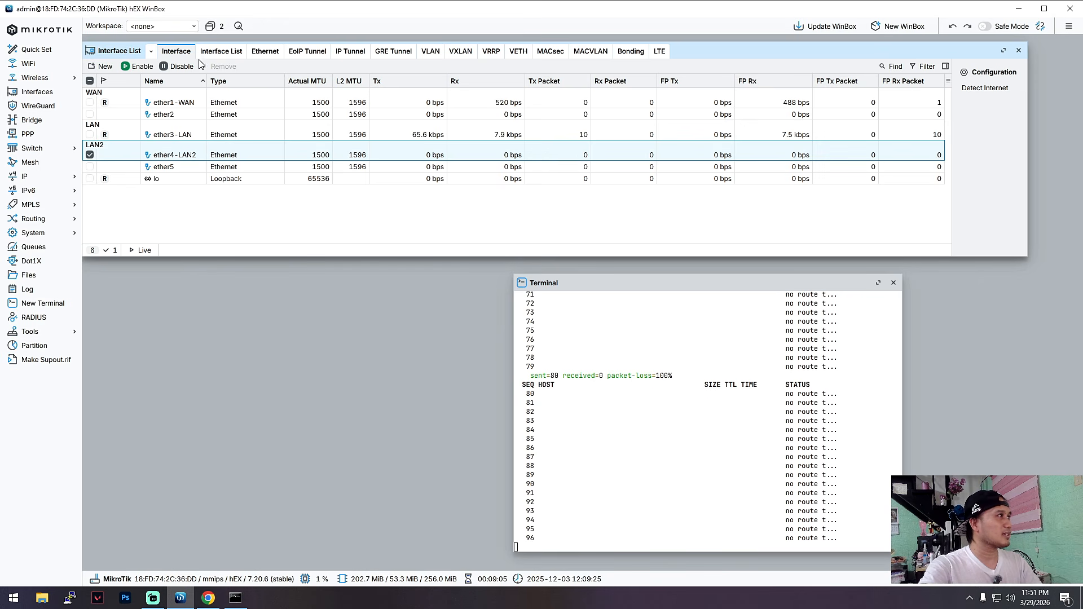
# Reopen the IP address list, widen the Address column to show the full addresses and select the LANIP entry.
pyautogui.click(29, 176)
pyautogui.click(110, 190)
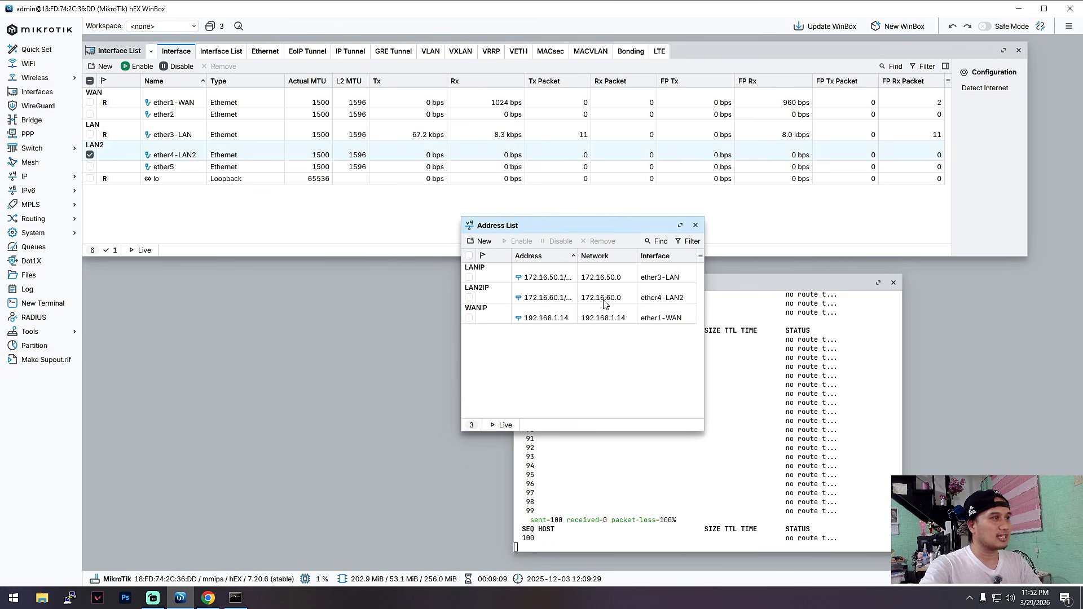
pyautogui.moveTo(577, 256)
pyautogui.mouseDown()
pyautogui.moveTo(609, 258)
pyautogui.moveTo(587, 257)
pyautogui.mouseUp()
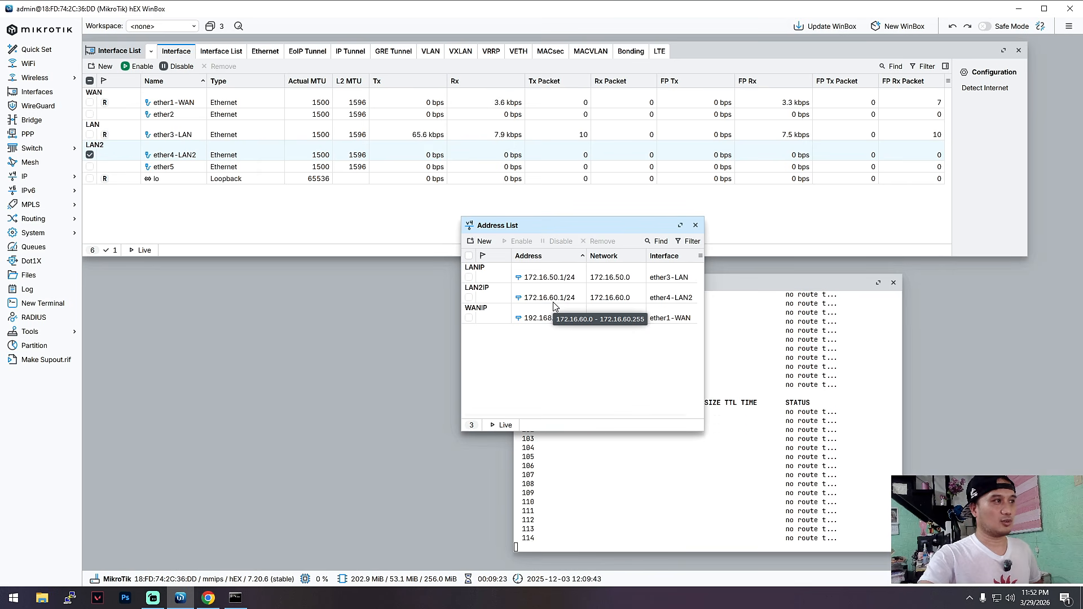
pyautogui.click(546, 277)
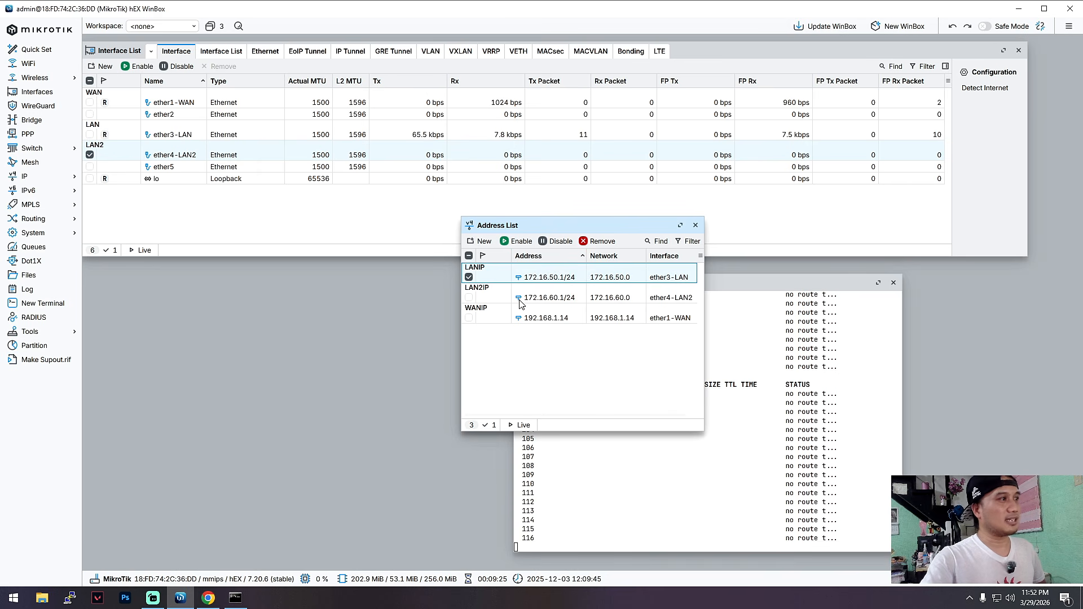
# Close the address list, check which interface the DHCP server runs on, close its list and reposition the terminal window.
pyautogui.click(695, 225)
pyautogui.click(37, 182)
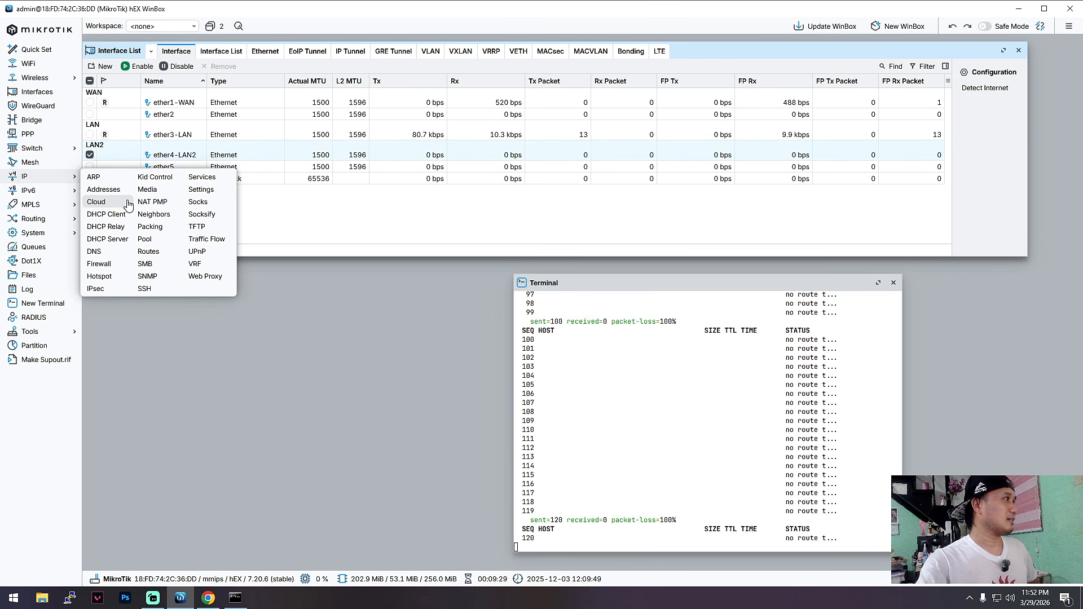
pyautogui.click(113, 243)
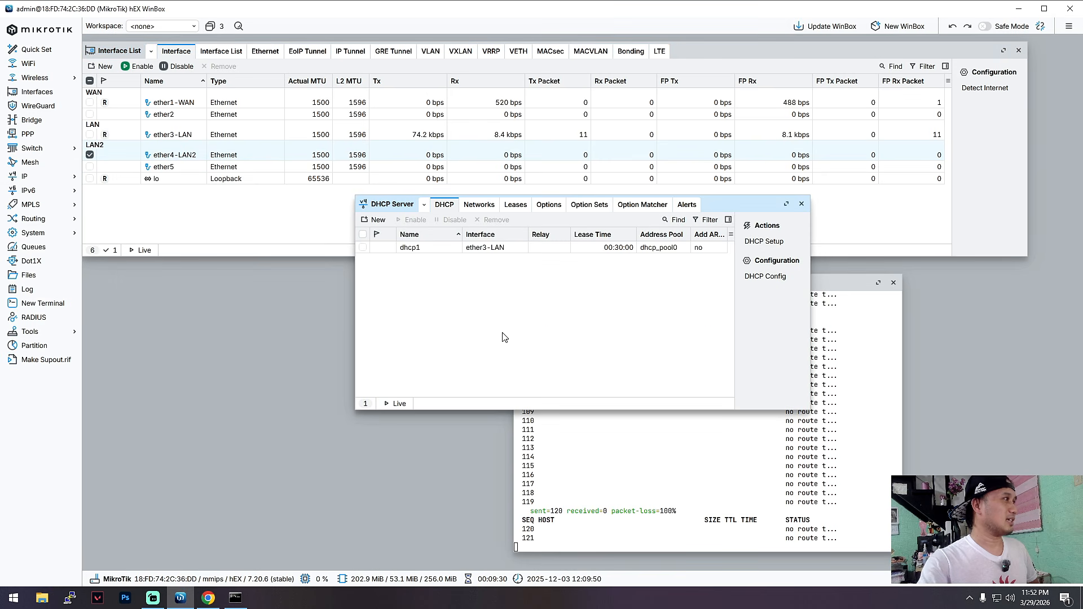
pyautogui.click(483, 248)
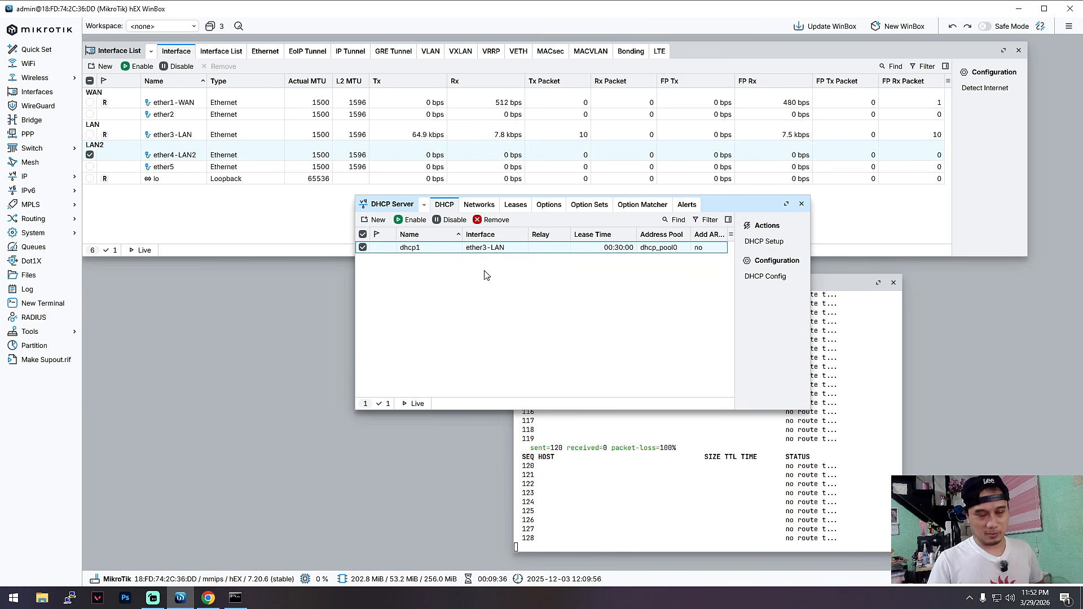
pyautogui.click(801, 204)
pyautogui.moveTo(796, 285); pyautogui.dragTo(850, 288)
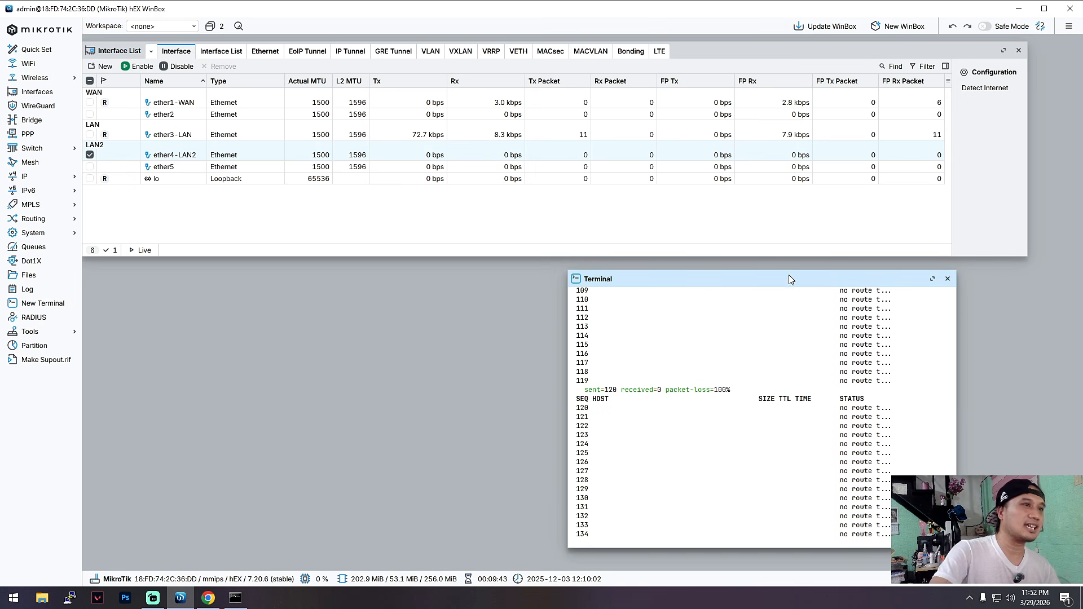
pyautogui.moveTo(793, 279); pyautogui.dragTo(742, 297)
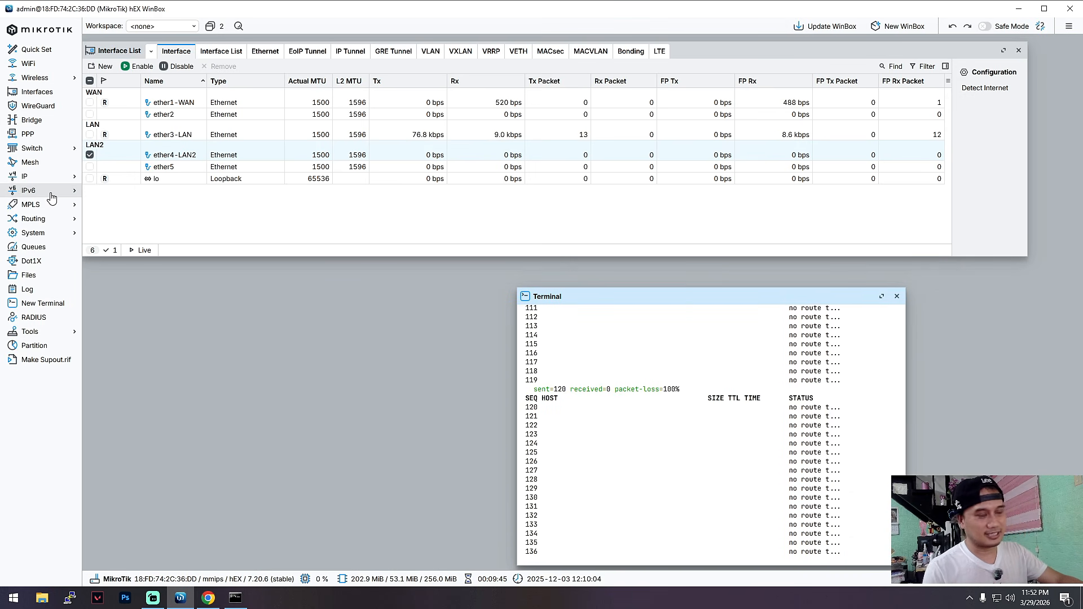
# Select ether1-WAN, reopen the IP address list, select the WANIP entry and place the list below the interface list.
pyautogui.click(189, 103)
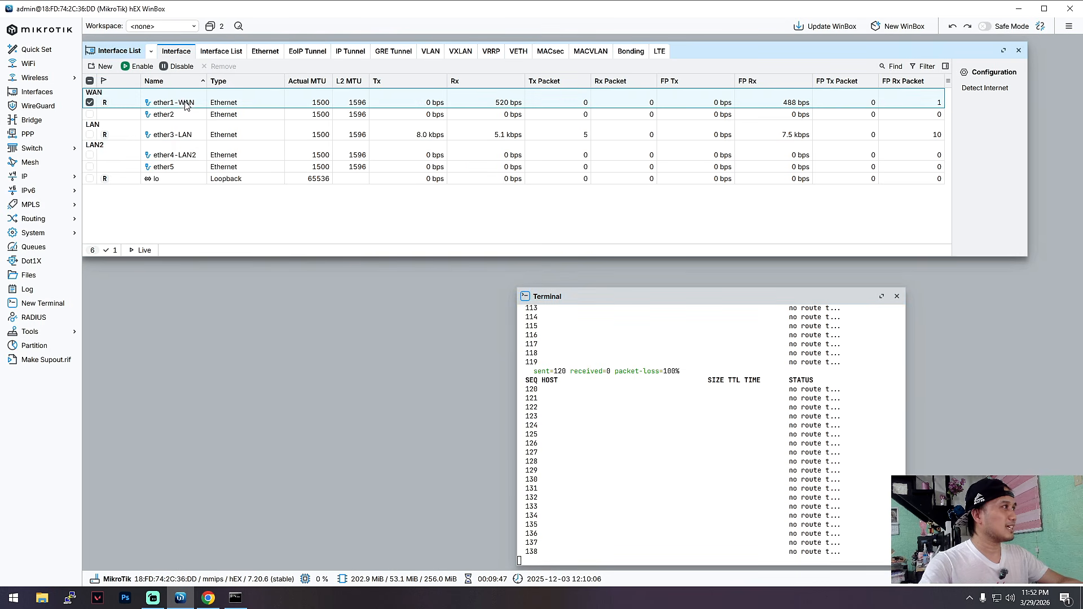
pyautogui.click(33, 176)
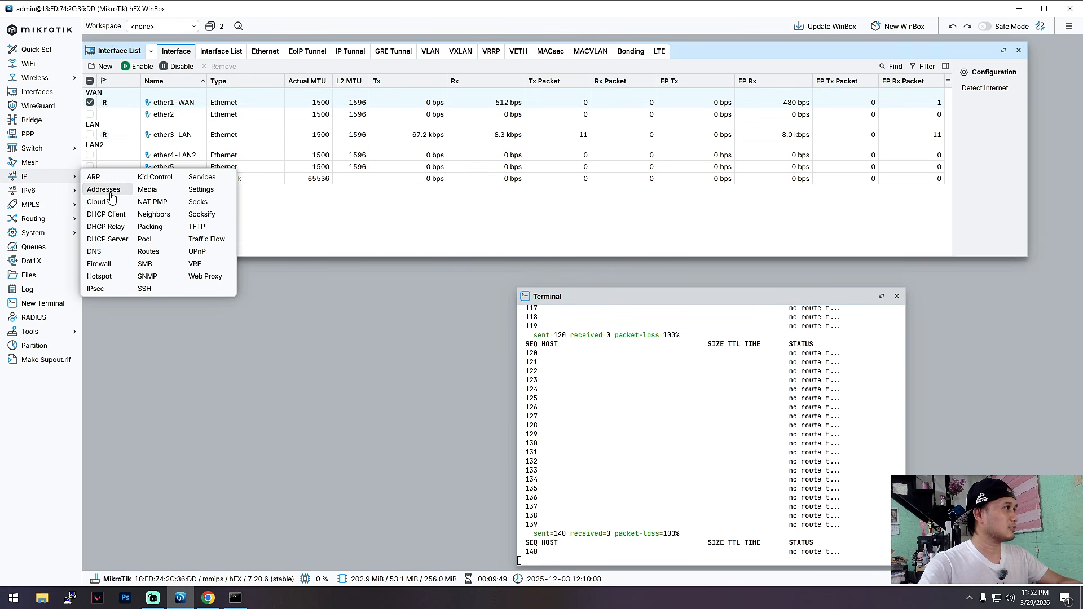
pyautogui.click(102, 191)
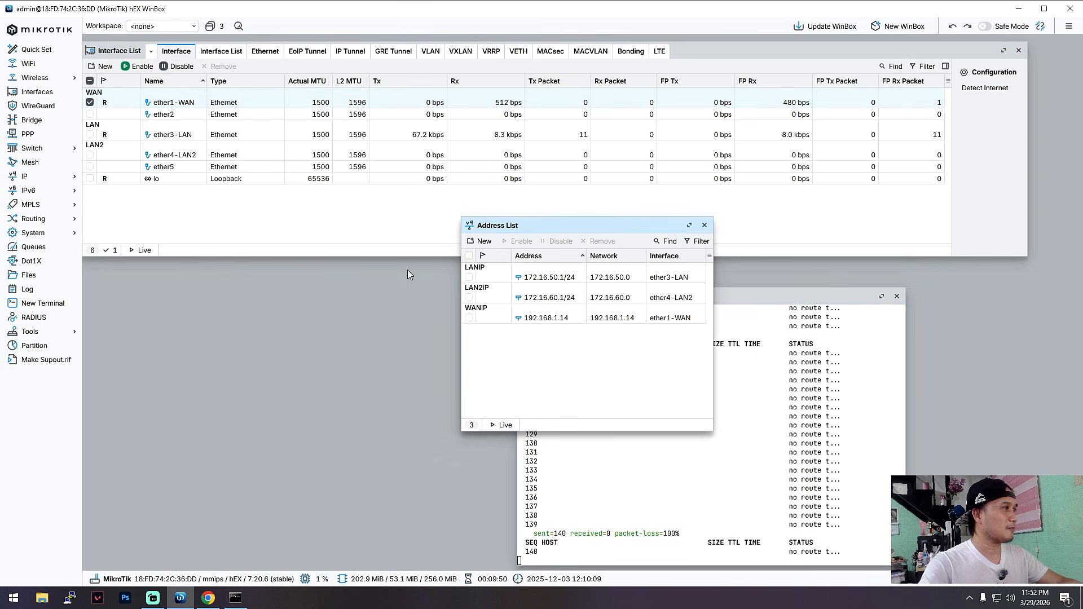
pyautogui.click(483, 314)
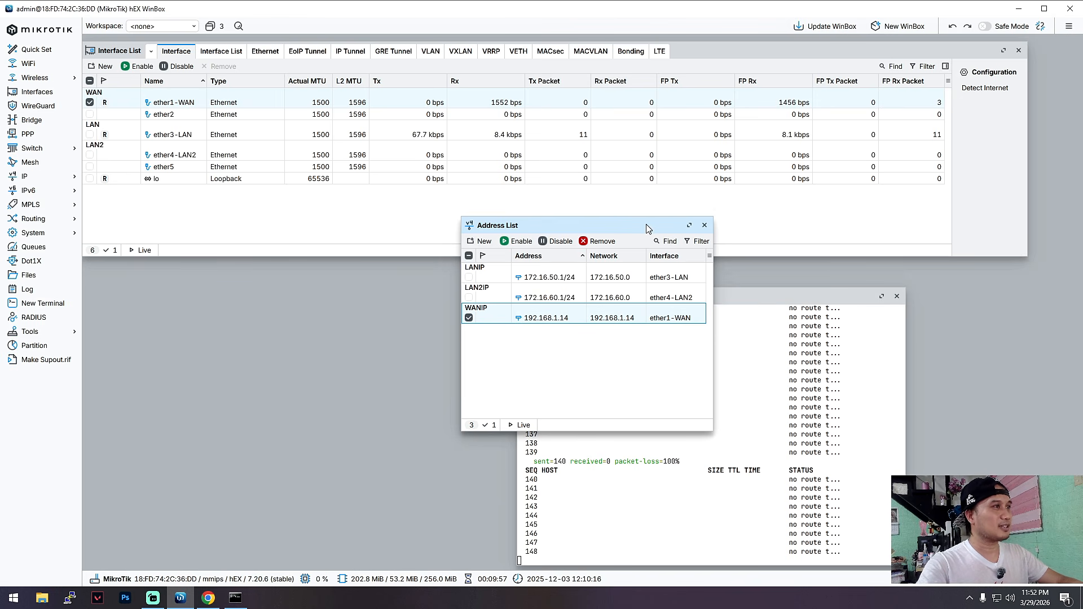
pyautogui.moveTo(587, 225); pyautogui.dragTo(493, 314)
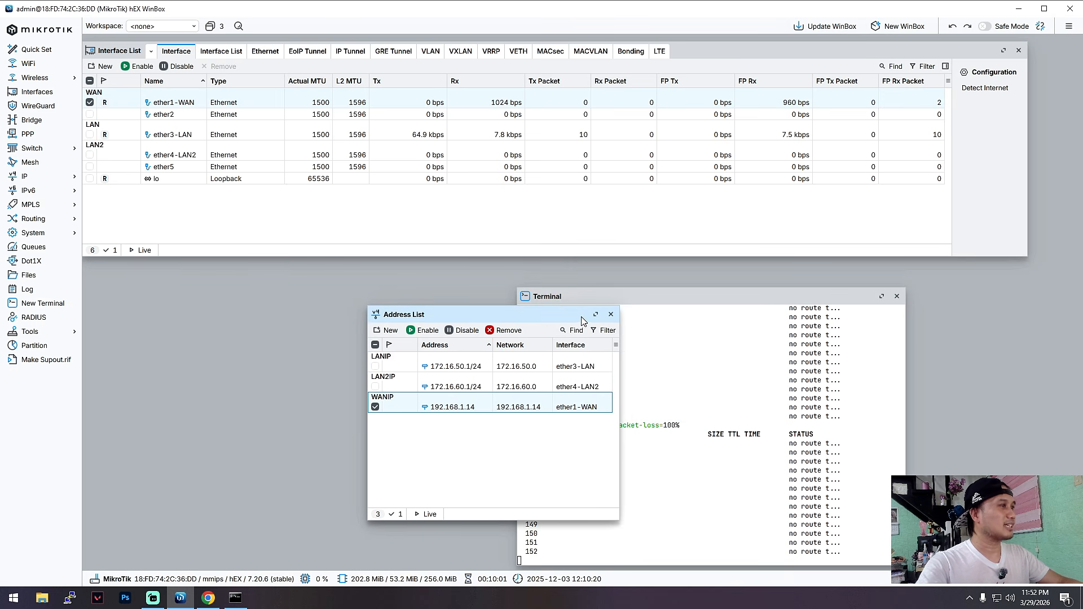
pyautogui.moveTo(522, 316); pyautogui.dragTo(488, 269)
# Open the IP route list and start a new route for destination 0.0.0.0/0 with the comment WANROUTE.
pyautogui.click(64, 176)
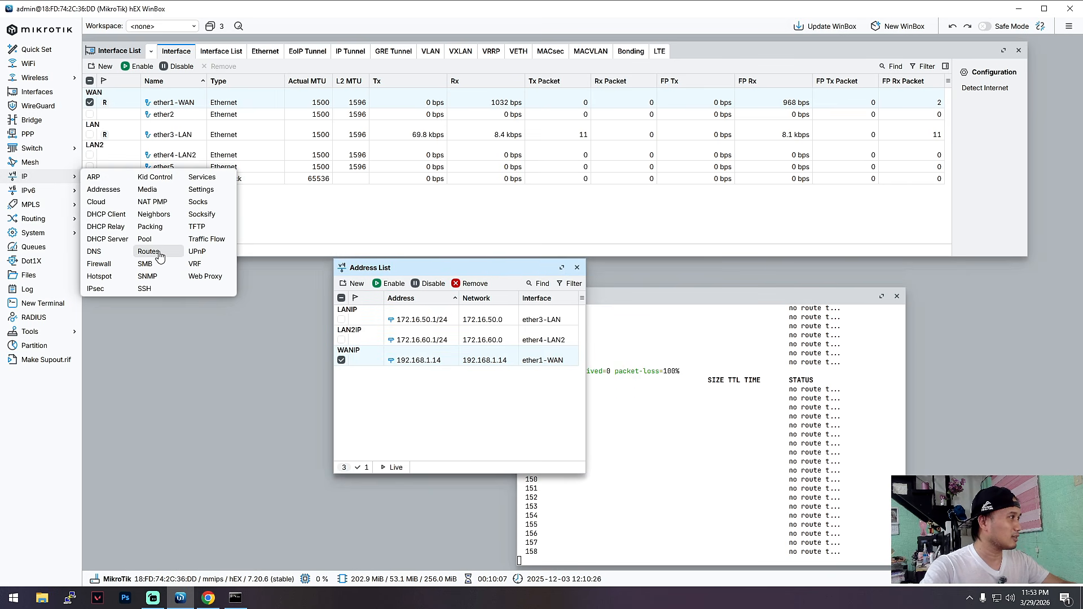
pyautogui.click(150, 252)
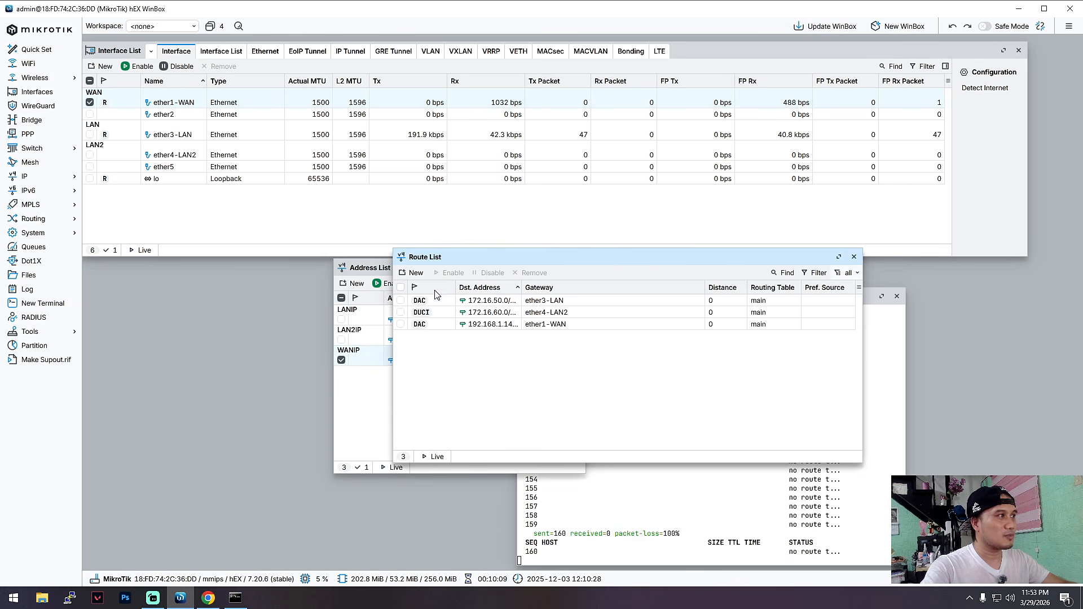
pyautogui.moveTo(657, 263); pyautogui.dragTo(729, 266)
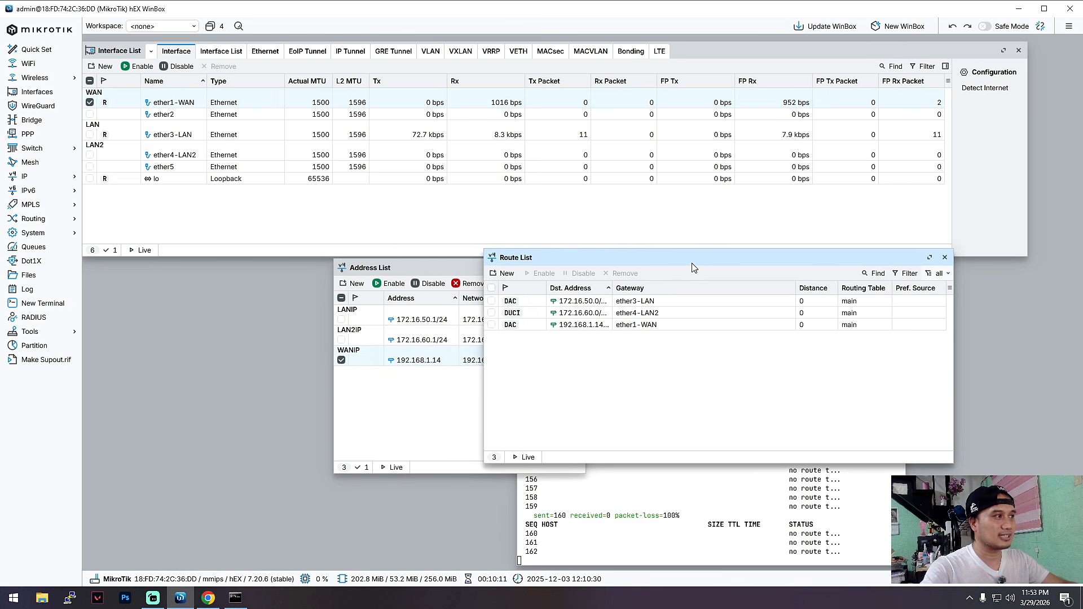
pyautogui.click(503, 275)
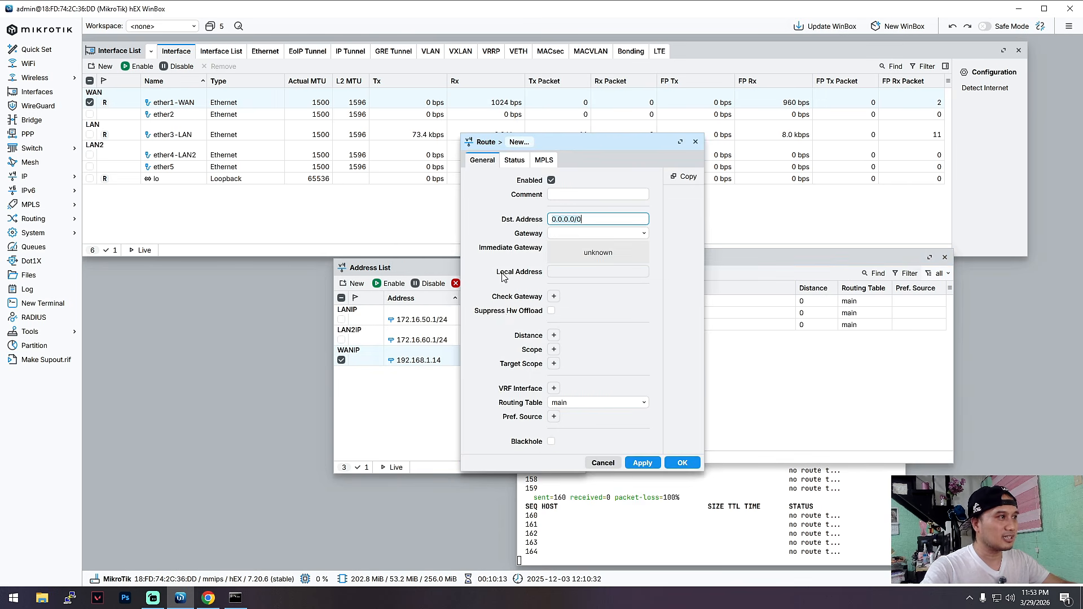
pyautogui.click(579, 233)
pyautogui.click(576, 195)
pyautogui.write('WAN')
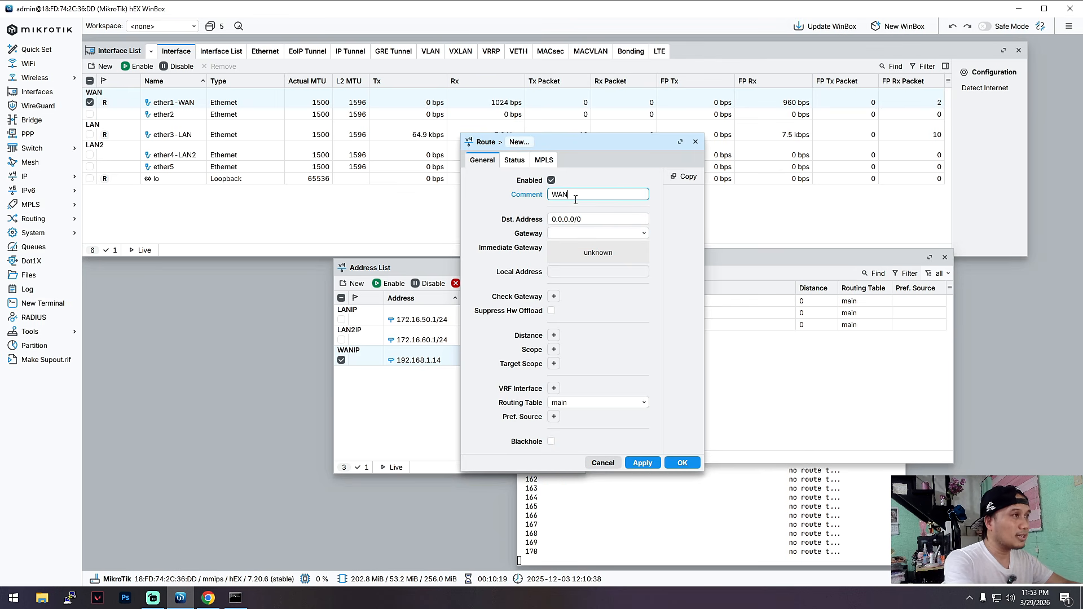
pyautogui.write('ROUTE')
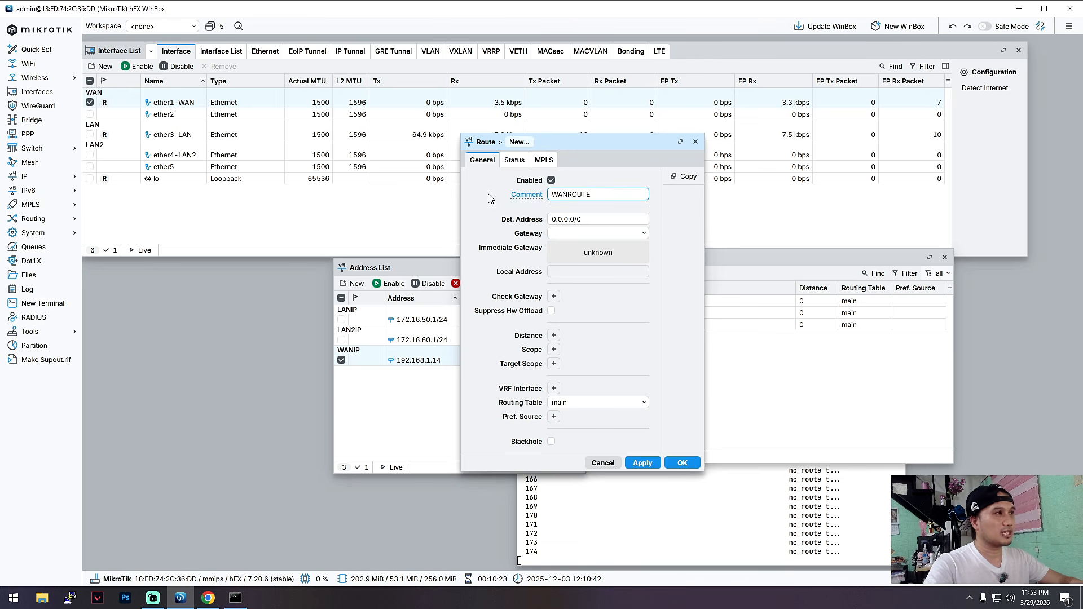
# Set the new route's gateway to 192.168.1.1, distance to 1, scope to 30 and target scope to 10.
pyautogui.click(592, 235)
pyautogui.write('192.168')
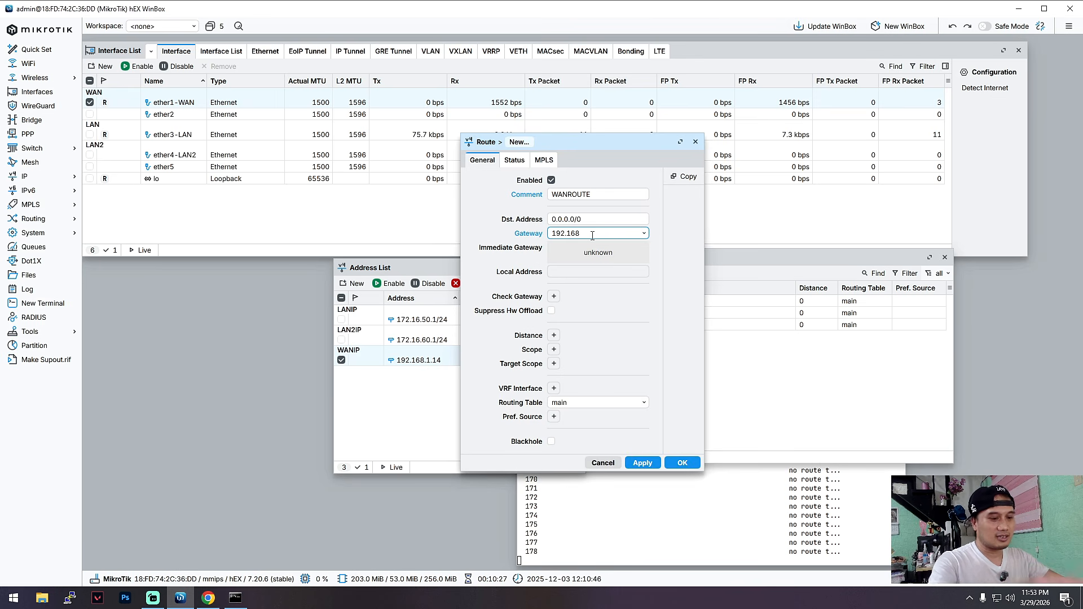
pyautogui.write('.1.1')
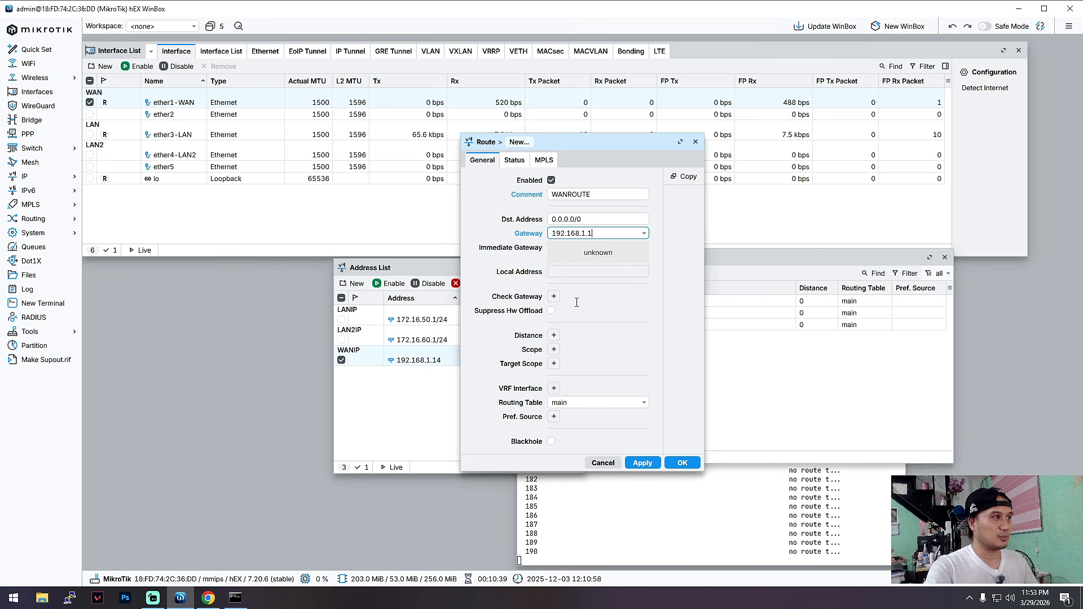
pyautogui.click(553, 335)
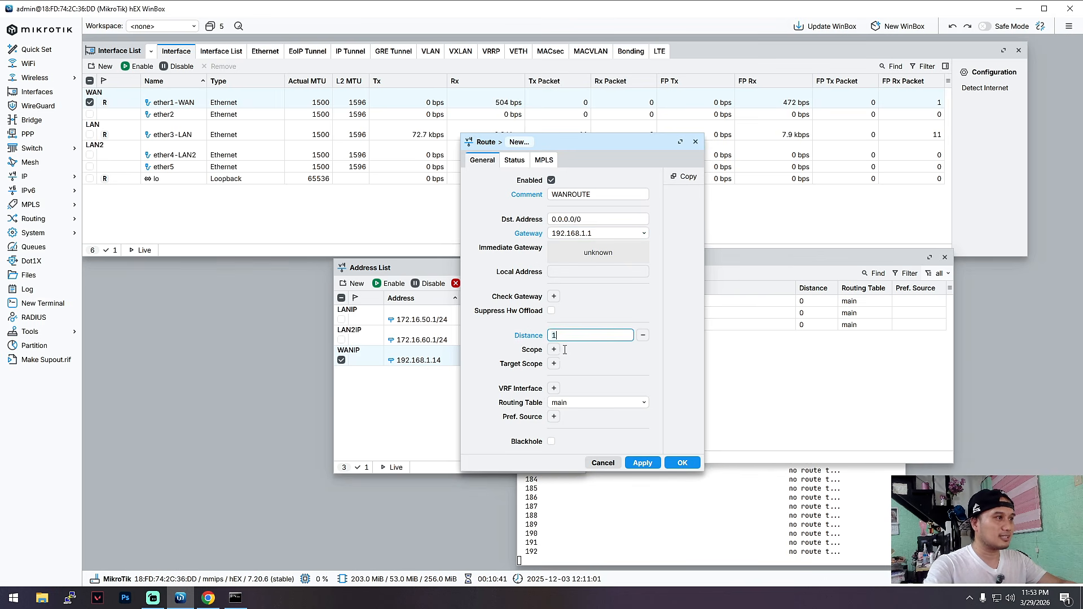
pyautogui.click(554, 349)
pyautogui.click(553, 363)
# Set the route's VRF interface to ether1-WAN with the main routing table and save the route.
pyautogui.click(554, 388)
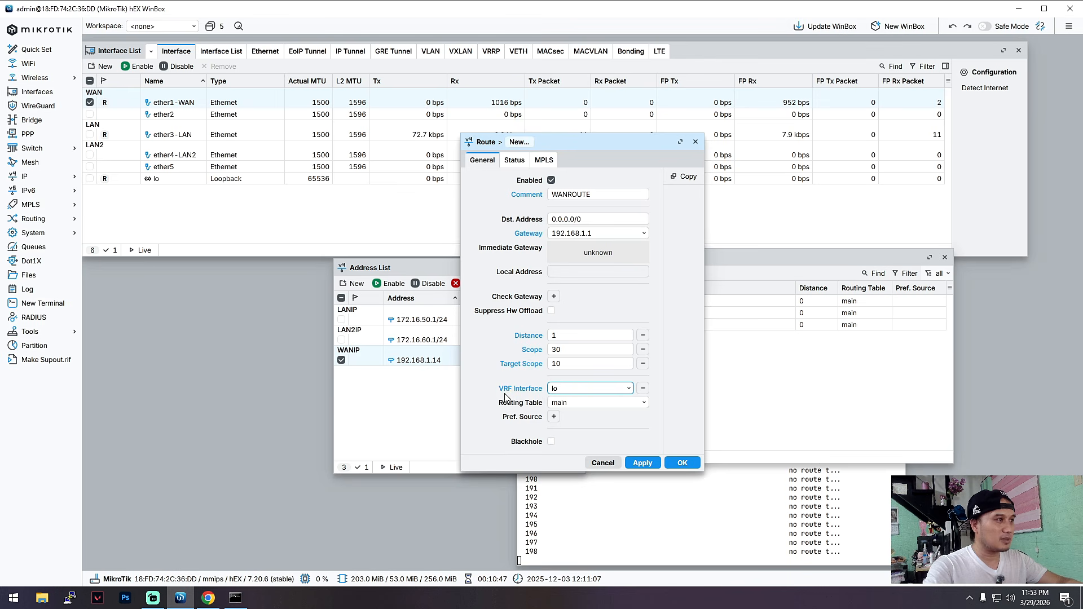
pyautogui.click(627, 388)
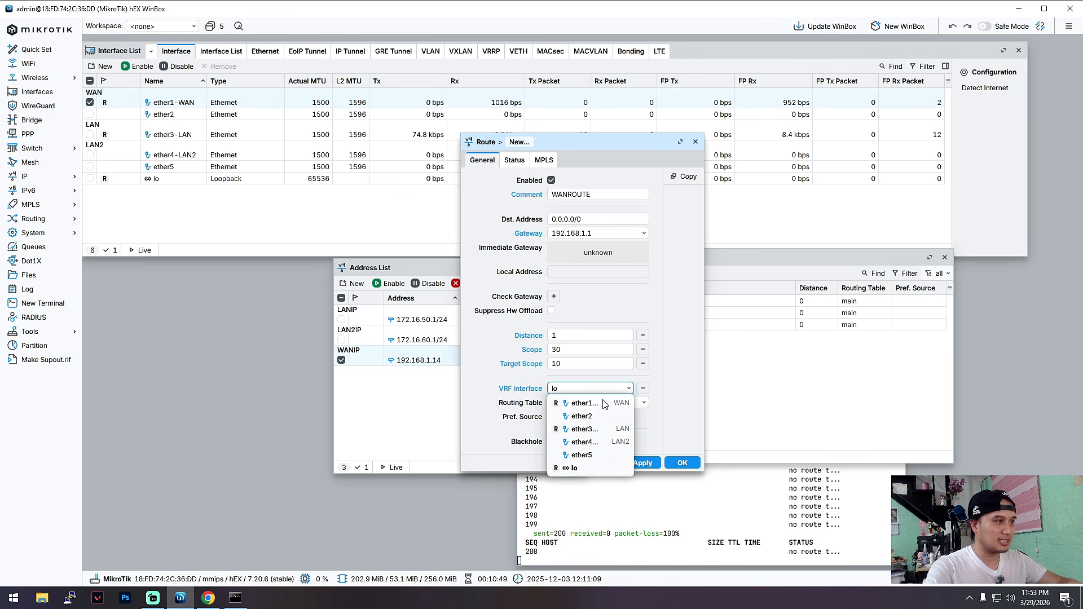
pyautogui.click(584, 402)
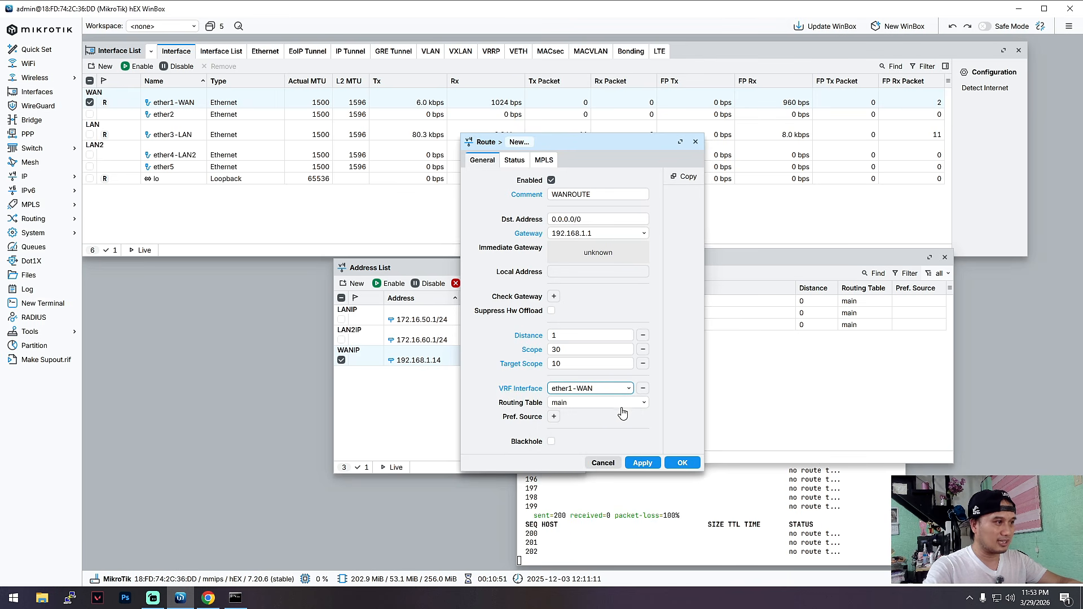
pyautogui.click(584, 408)
pyautogui.click(584, 419)
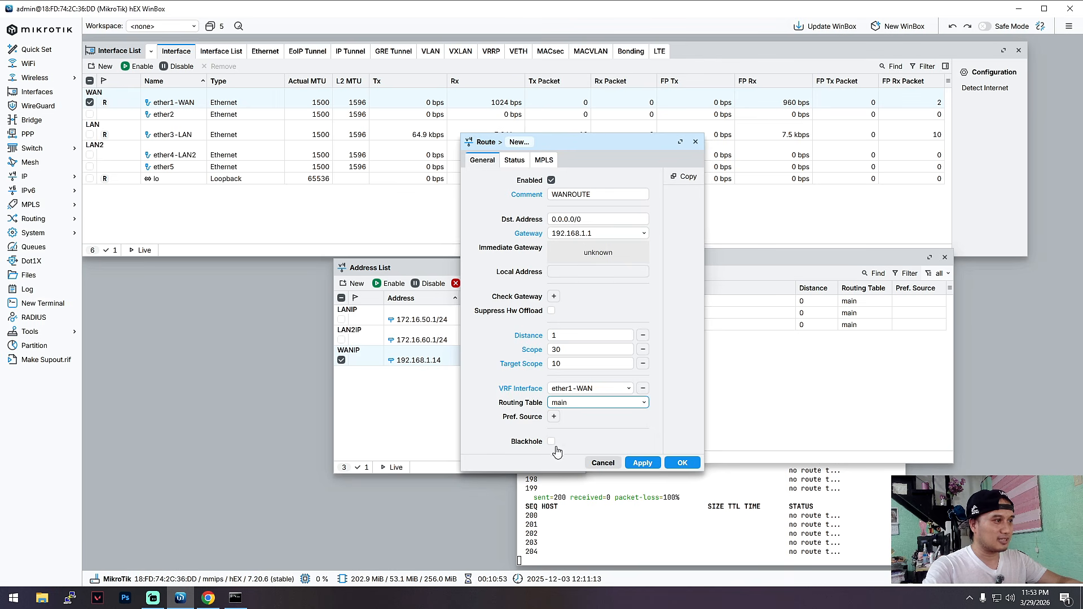
pyautogui.click(642, 462)
pyautogui.click(681, 463)
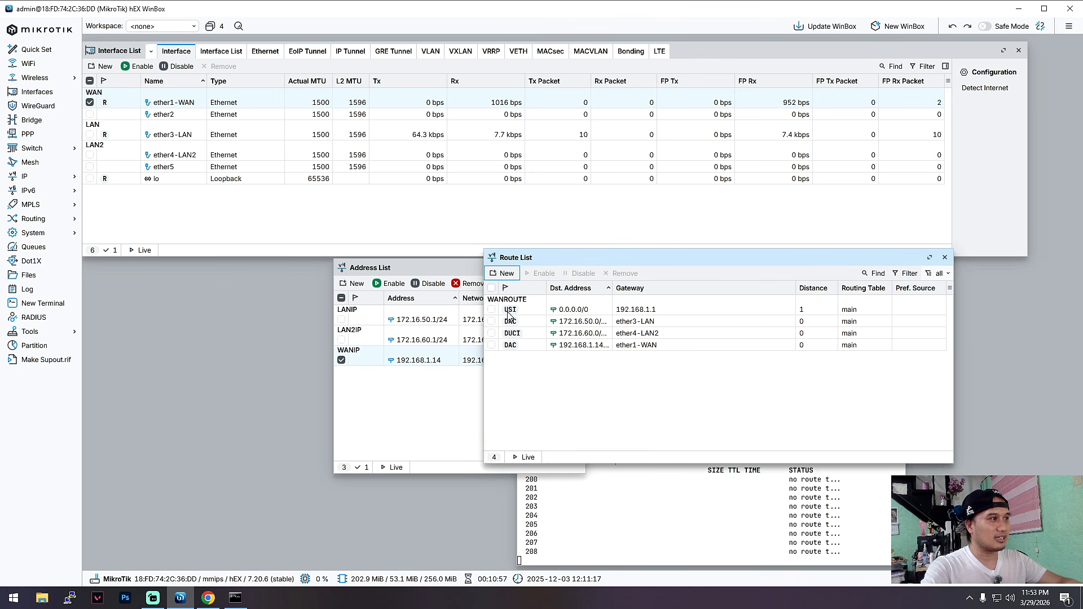
# Check the WANROUTE route's status flags, reopen the route, re-enter 192.168.1.1 as its gateway and save it.
pyautogui.moveTo(511, 315)
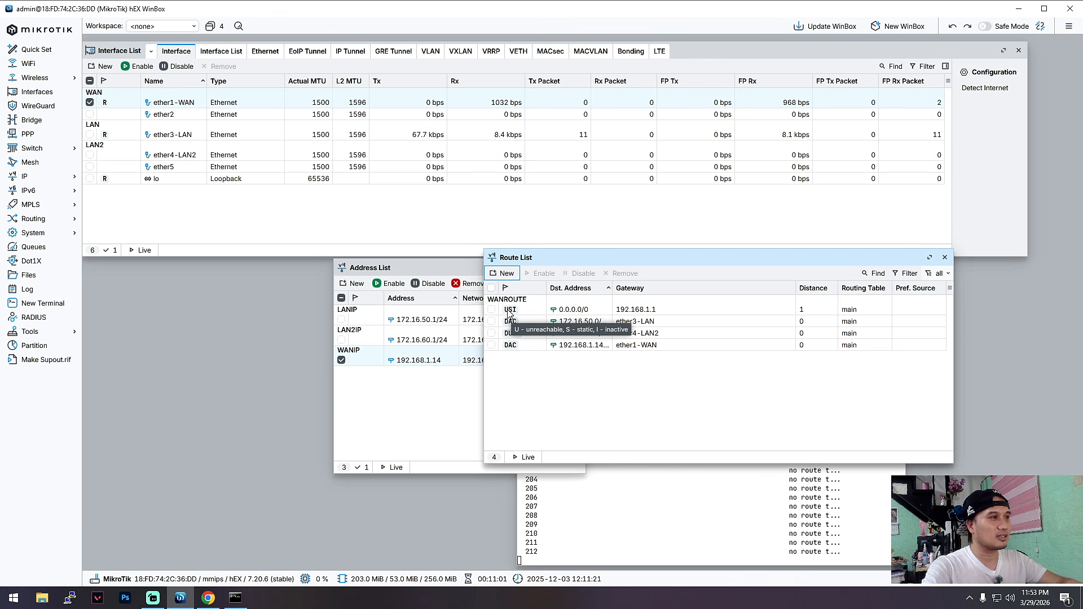
pyautogui.moveTo(692, 264); pyautogui.dragTo(646, 260)
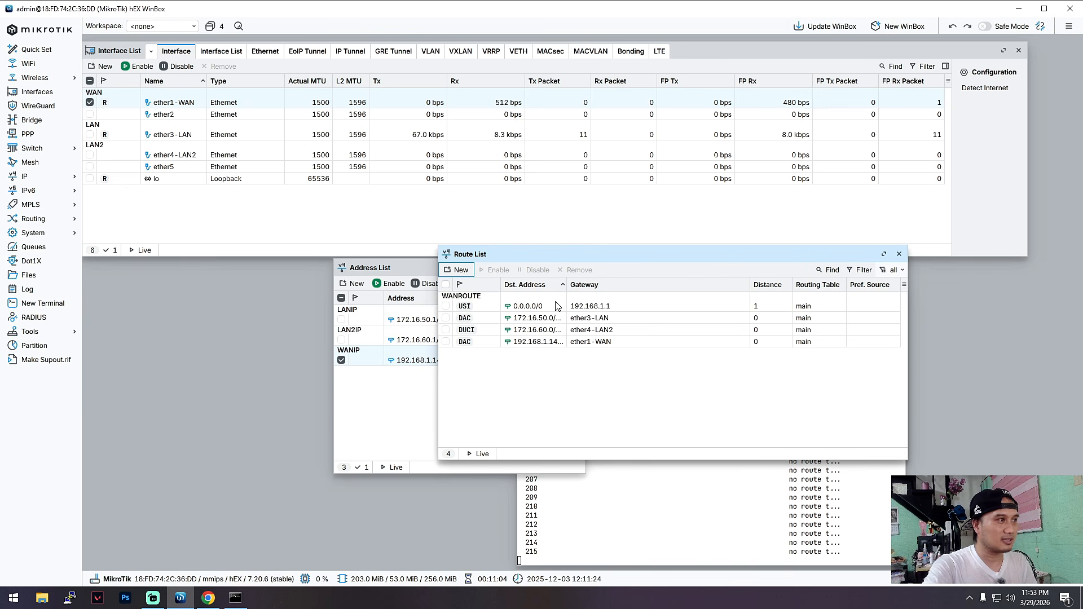
pyautogui.doubleClick(468, 308)
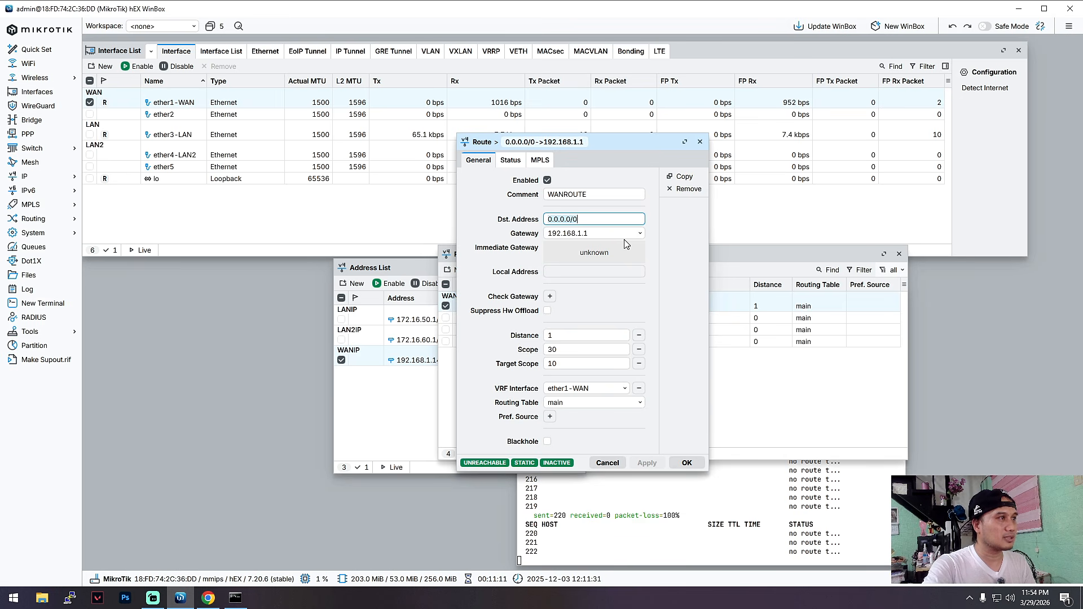
pyautogui.moveTo(621, 234); pyautogui.dragTo(510, 228)
pyautogui.write('192')
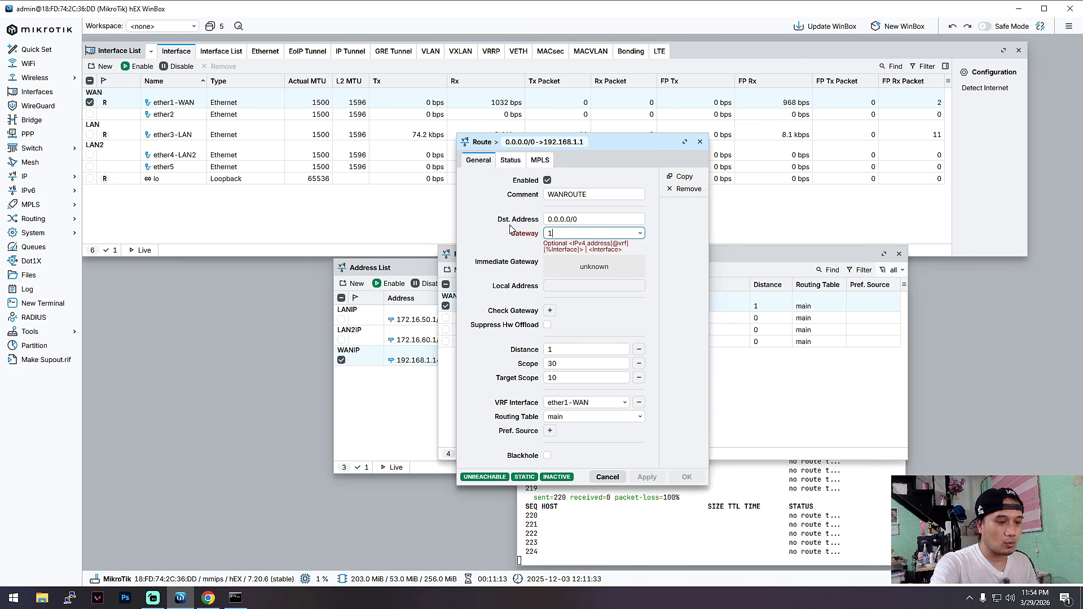
pyautogui.write('.168.1.1')
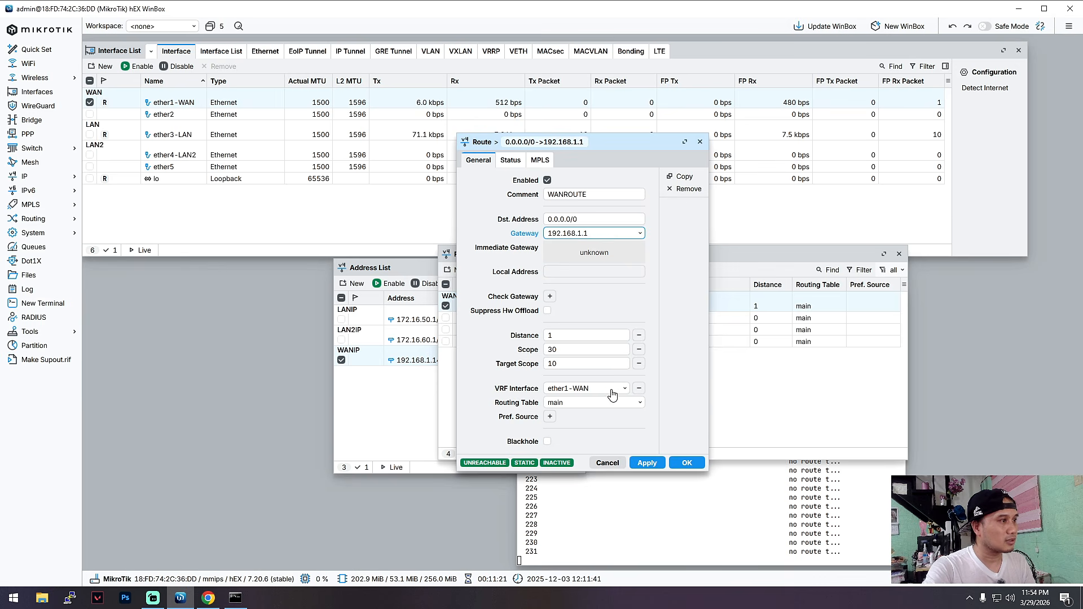
pyautogui.click(652, 461)
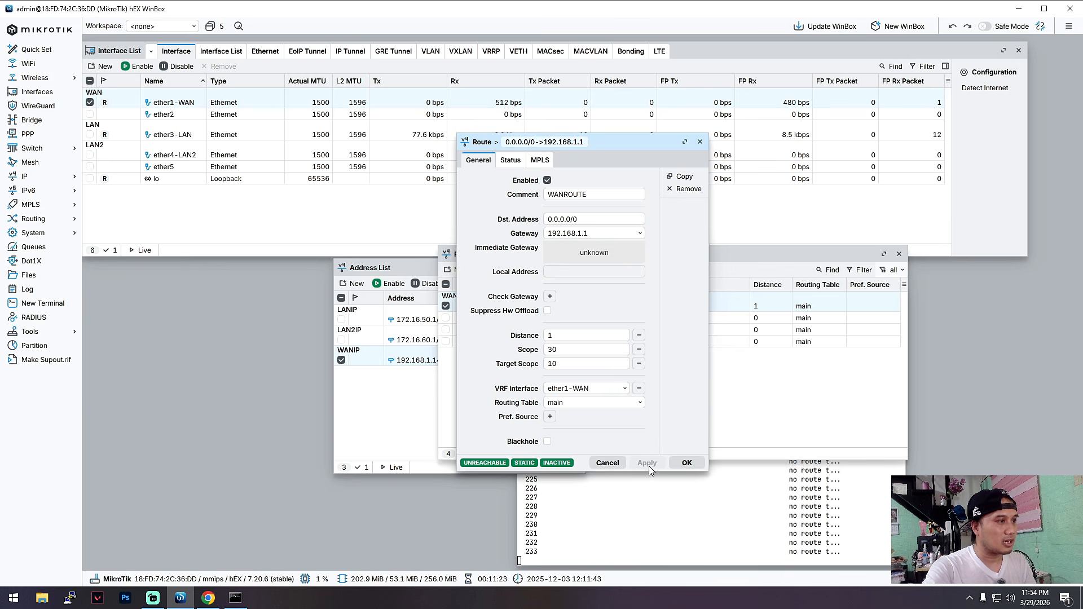
pyautogui.click(687, 464)
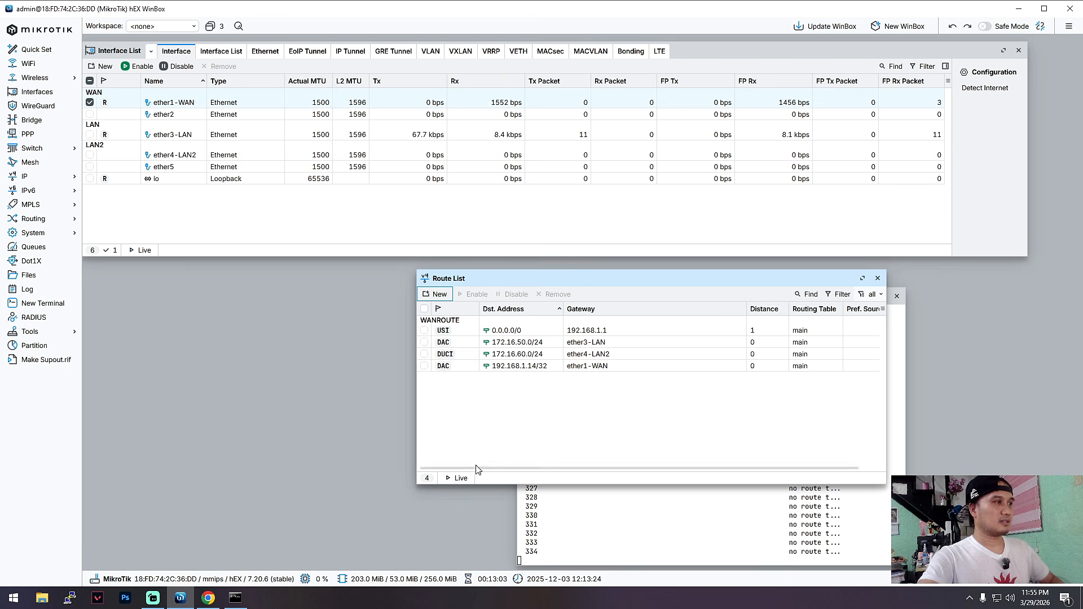
# Remove the WANROUTE default route and close the route list.
pyautogui.click(535, 367)
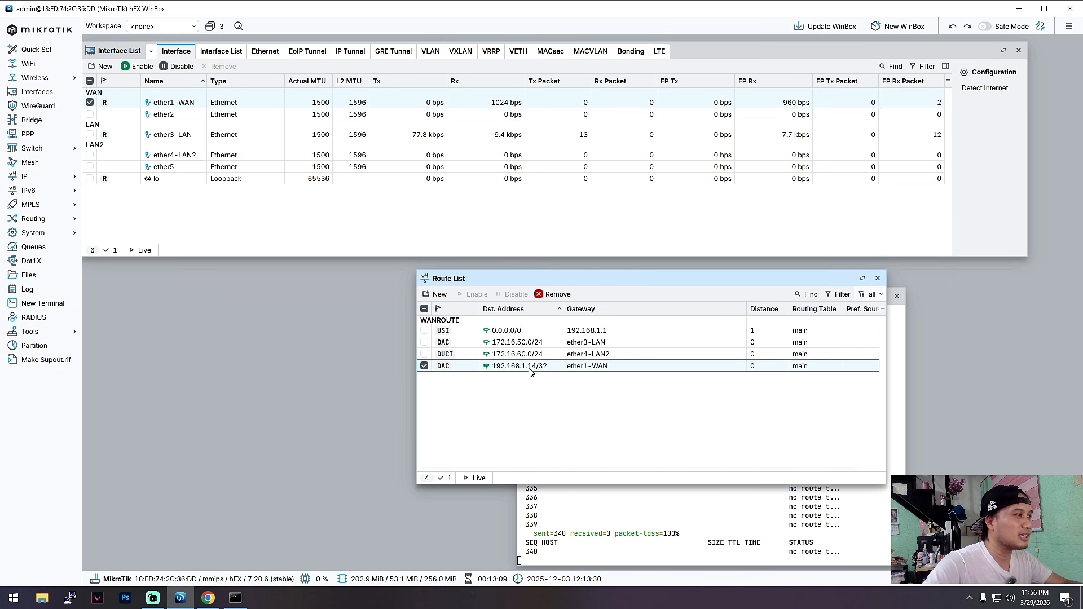
pyautogui.click(486, 331)
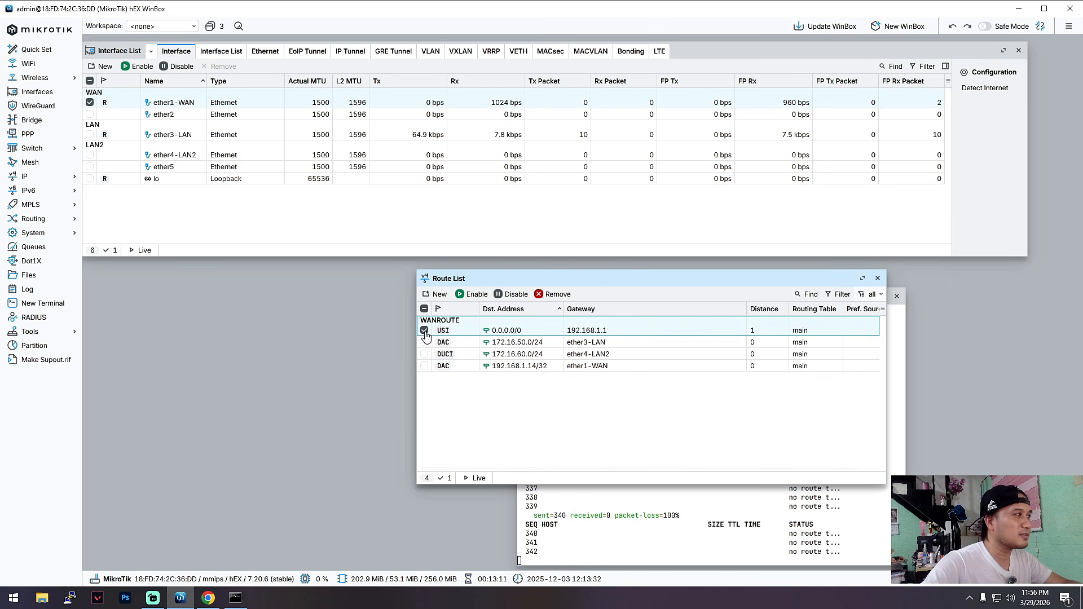
pyautogui.click(554, 293)
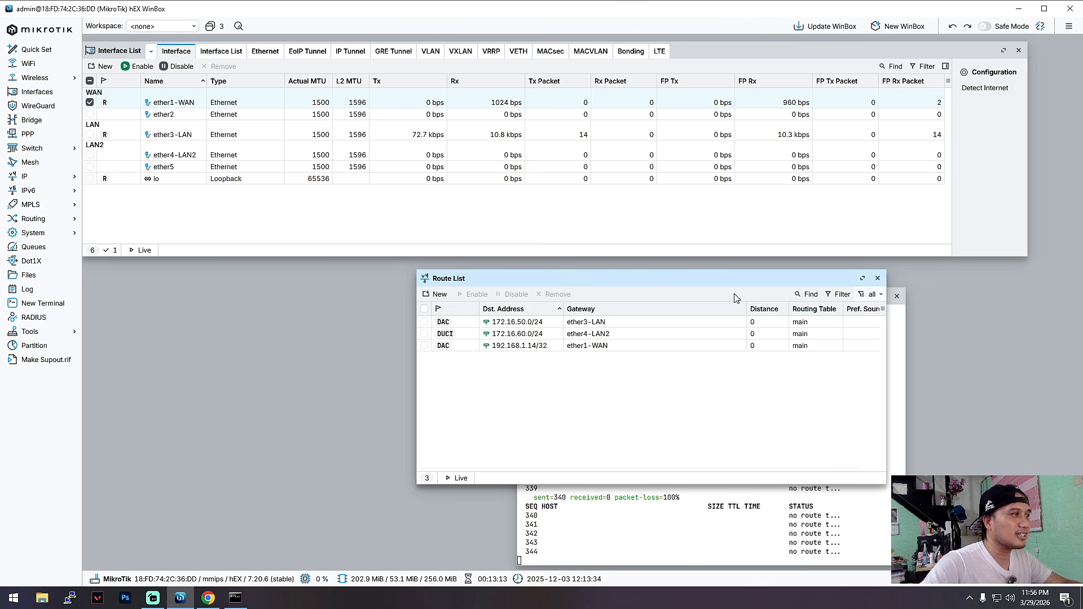
pyautogui.click(877, 278)
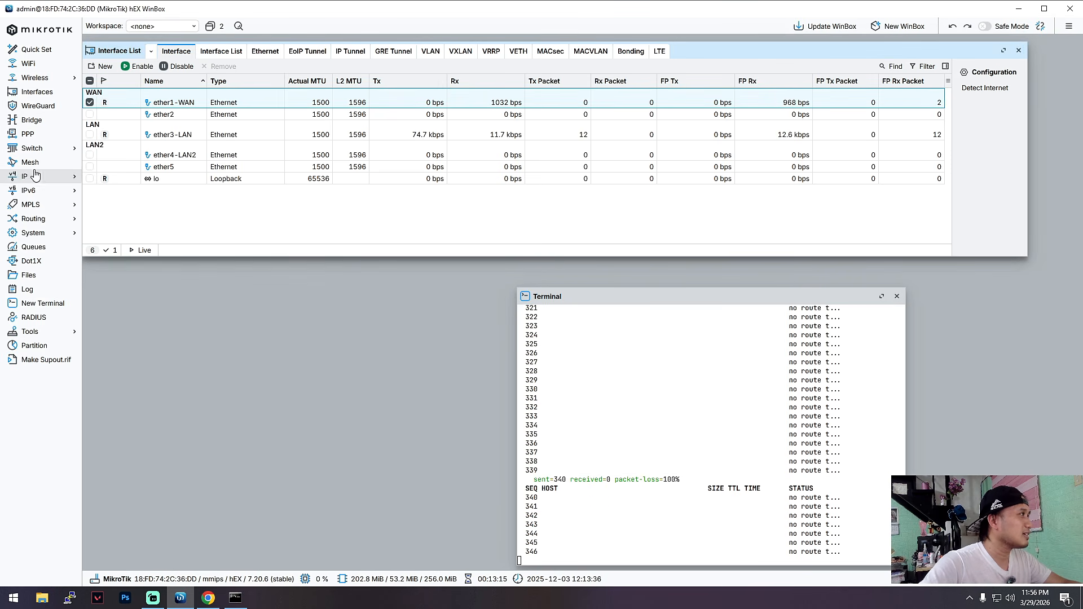
# Set the WANIP address on ether1-WAN to 192.168.1.14/24, save it and close the address list.
pyautogui.click(56, 176)
pyautogui.click(104, 189)
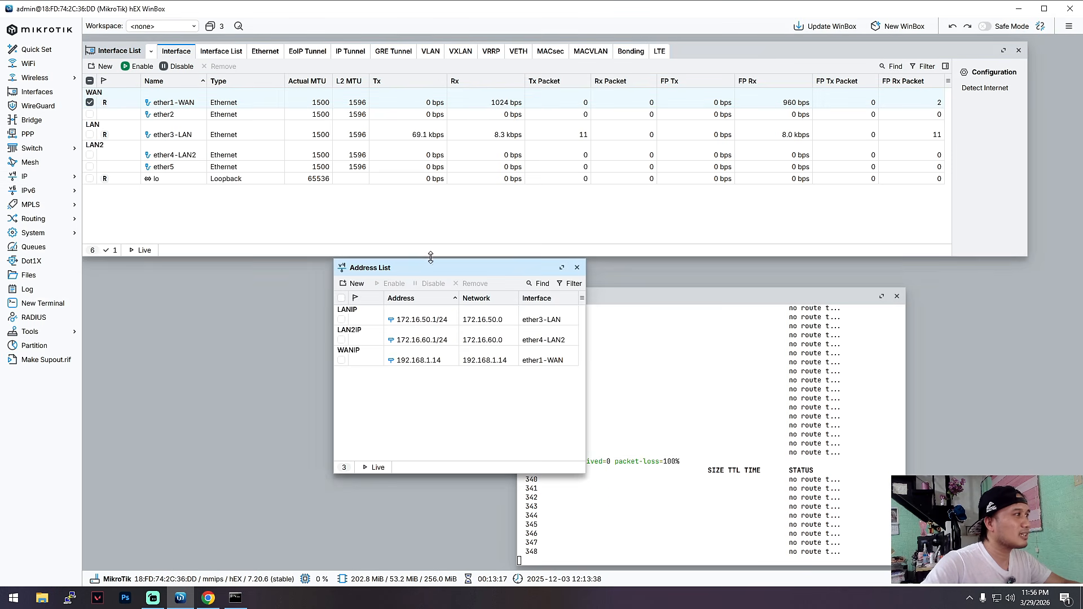
pyautogui.doubleClick(412, 360)
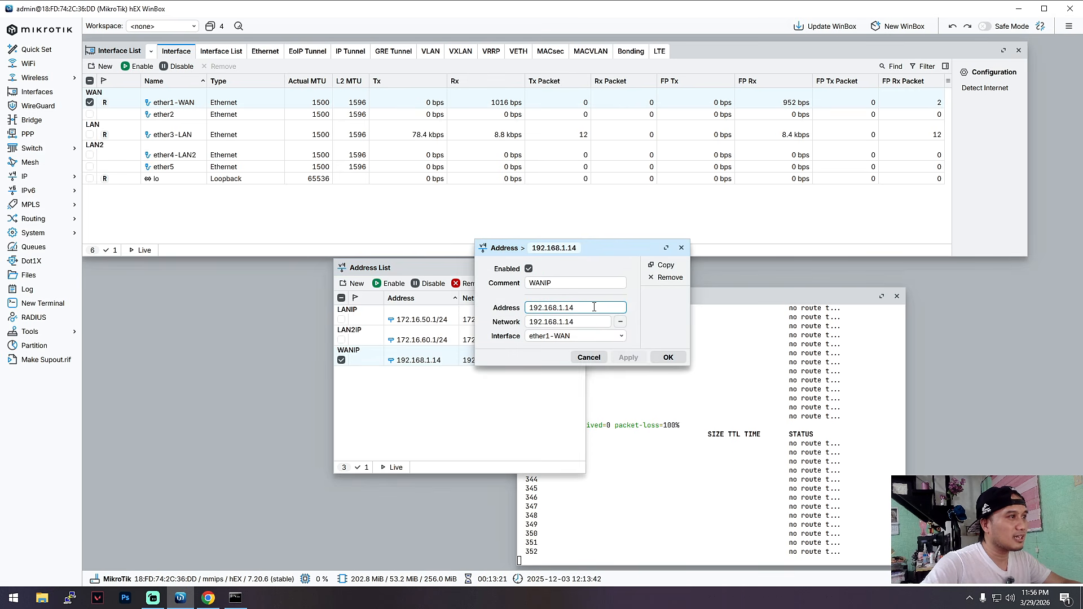
pyautogui.write('/')
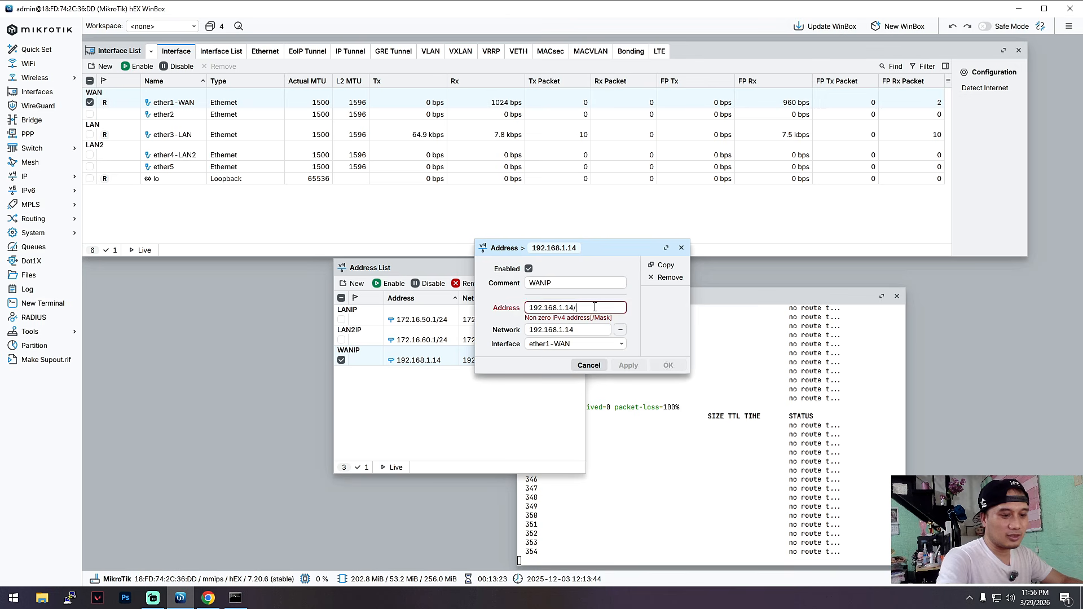
pyautogui.write('24')
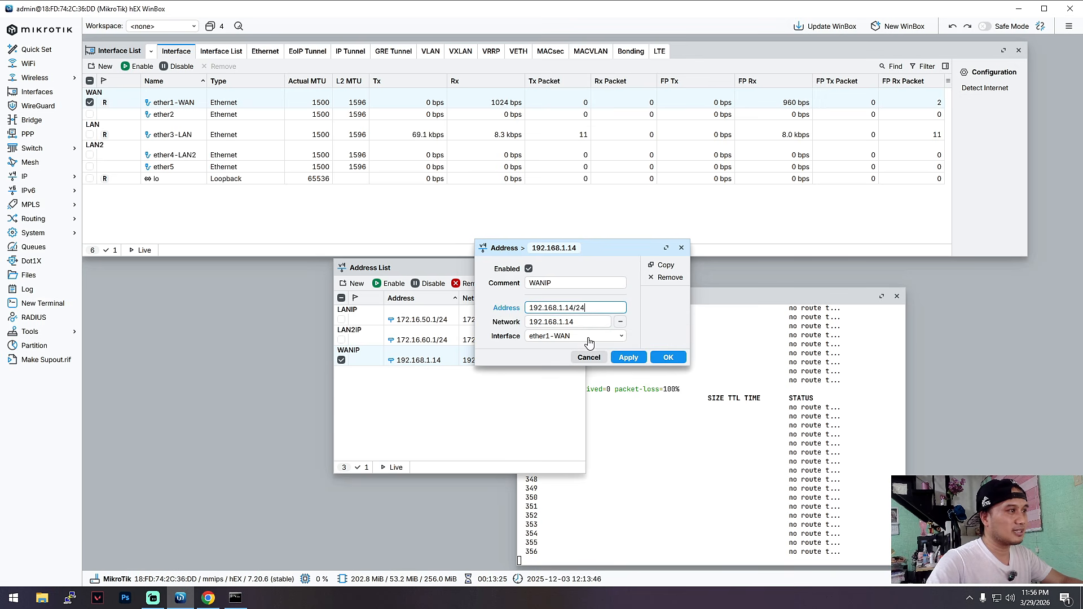
pyautogui.click(630, 356)
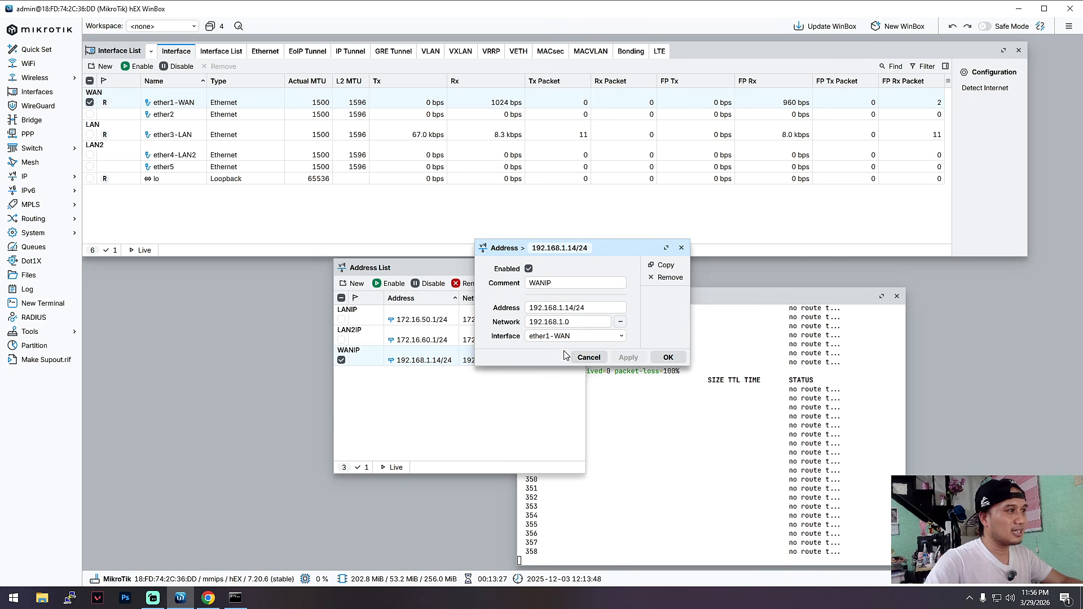
pyautogui.click(668, 357)
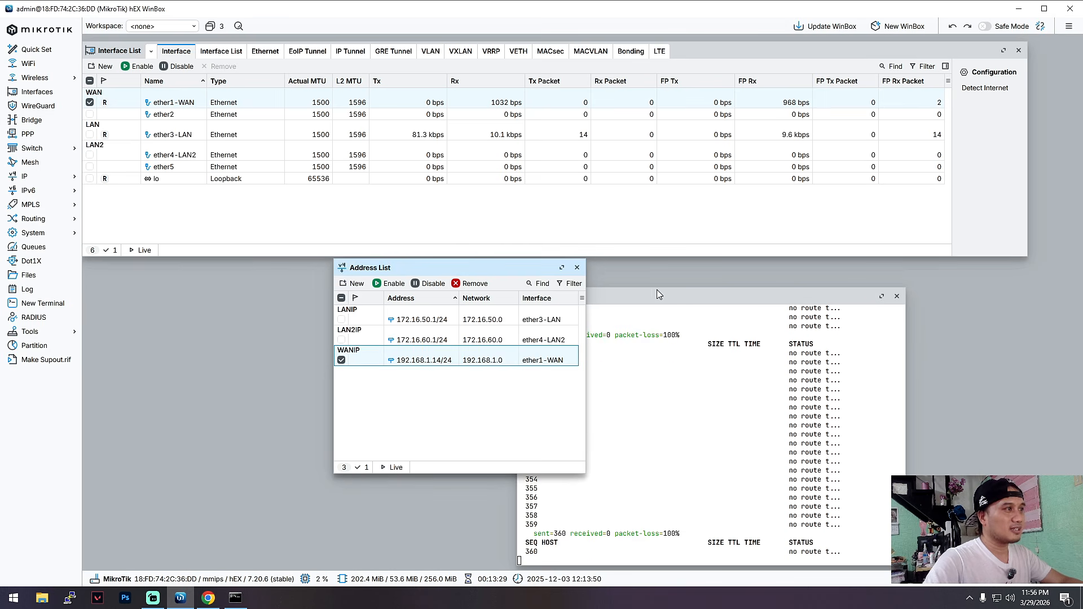
pyautogui.click(577, 268)
pyautogui.moveTo(636, 295); pyautogui.dragTo(604, 267)
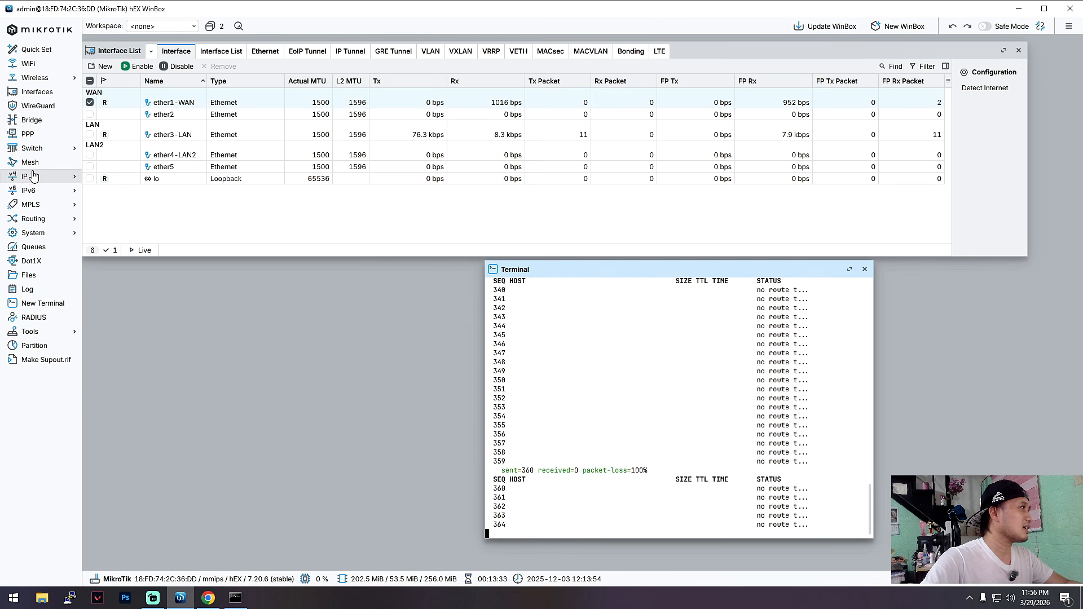
# Start a new IP route commented WANROUTE for destination 0.0.0.0/0 with gateway 192.168.1.1.
pyautogui.click(62, 175)
pyautogui.click(148, 252)
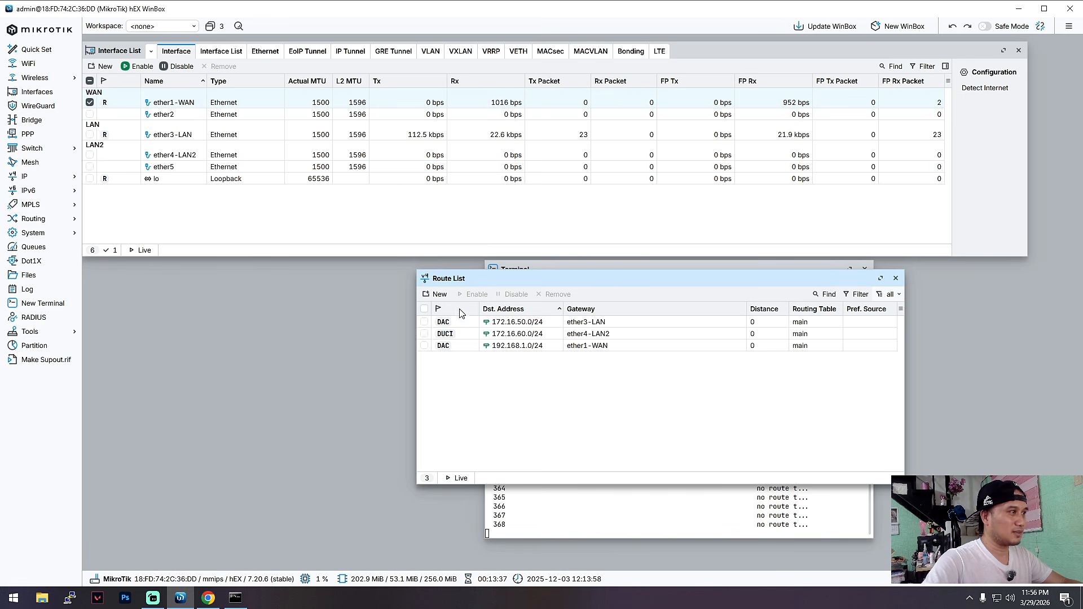
pyautogui.click(437, 293)
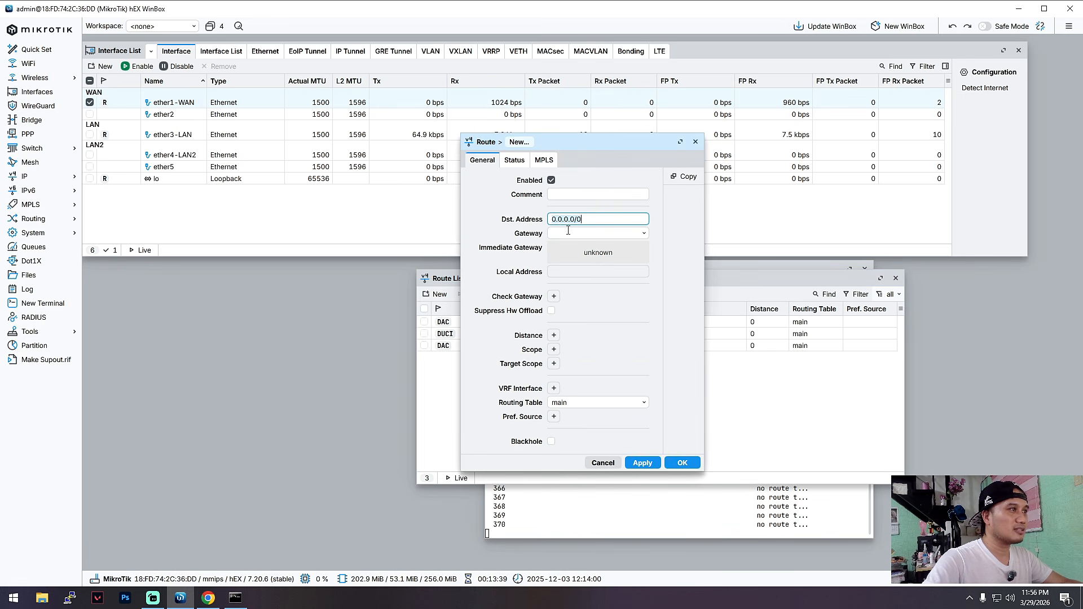
pyautogui.click(565, 195)
pyautogui.write('WAN')
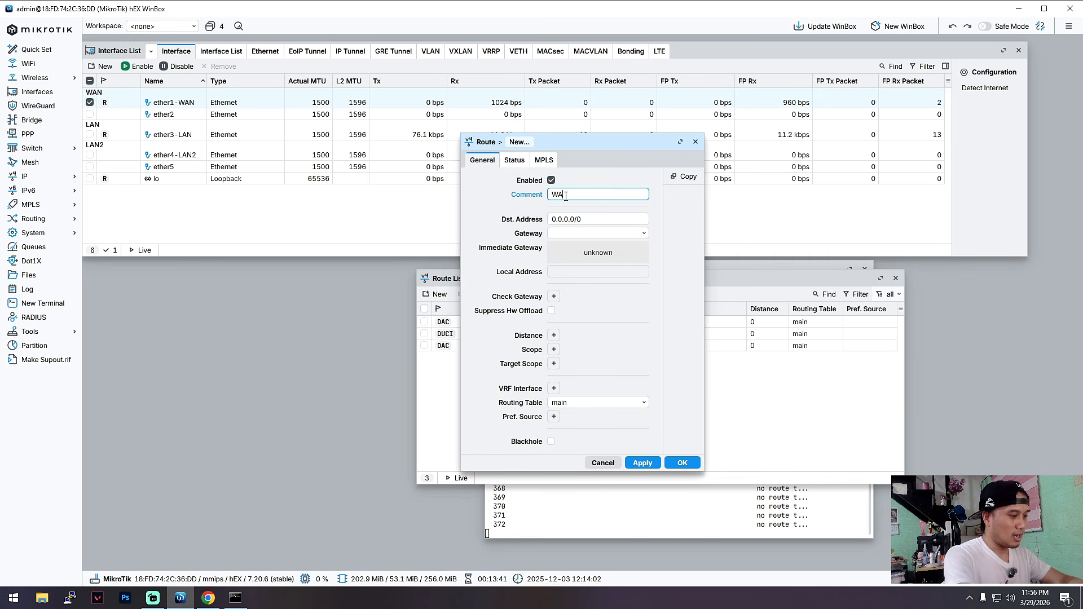
pyautogui.write('ROUTE')
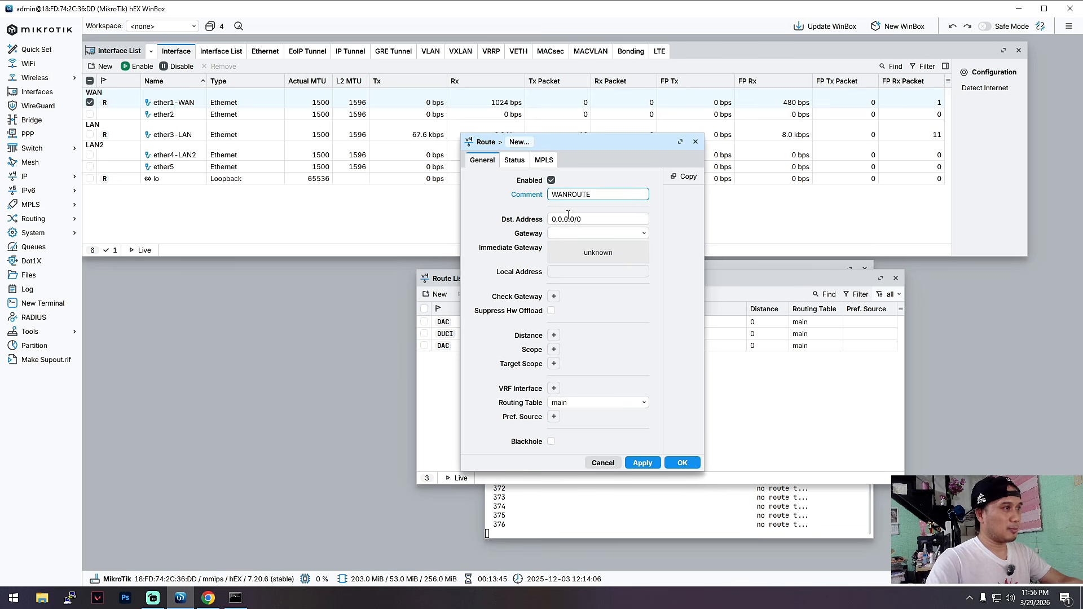
pyautogui.click(572, 232)
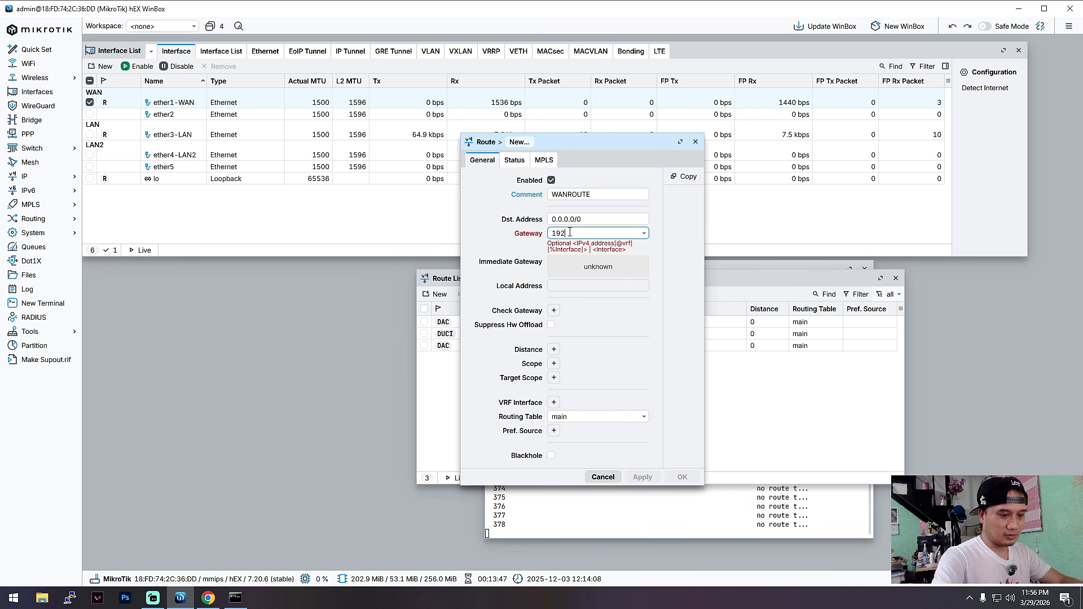
pyautogui.write('.168.1')
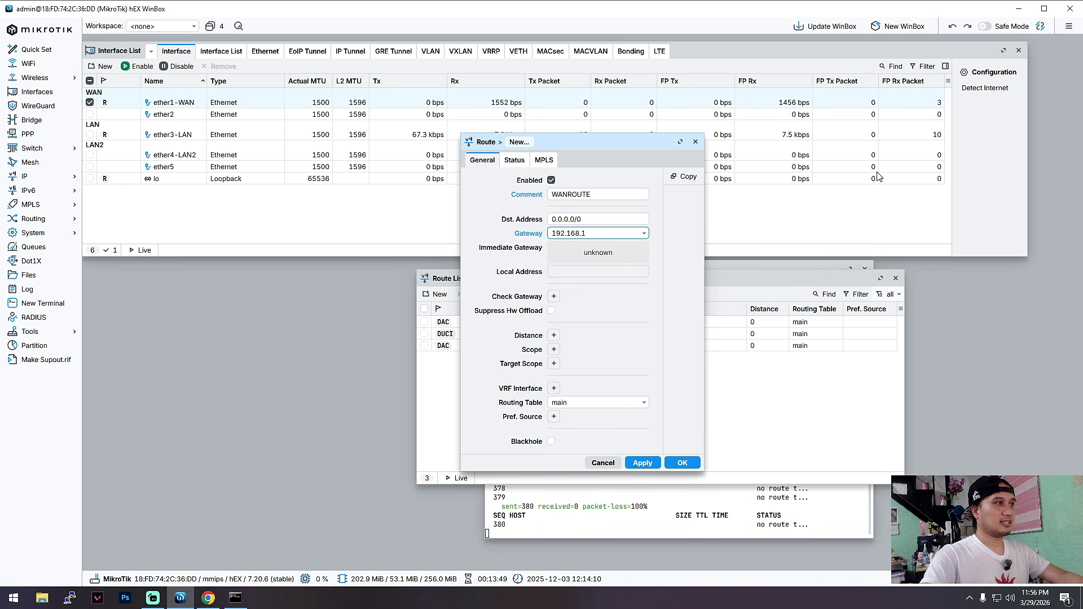
pyautogui.write('.1')
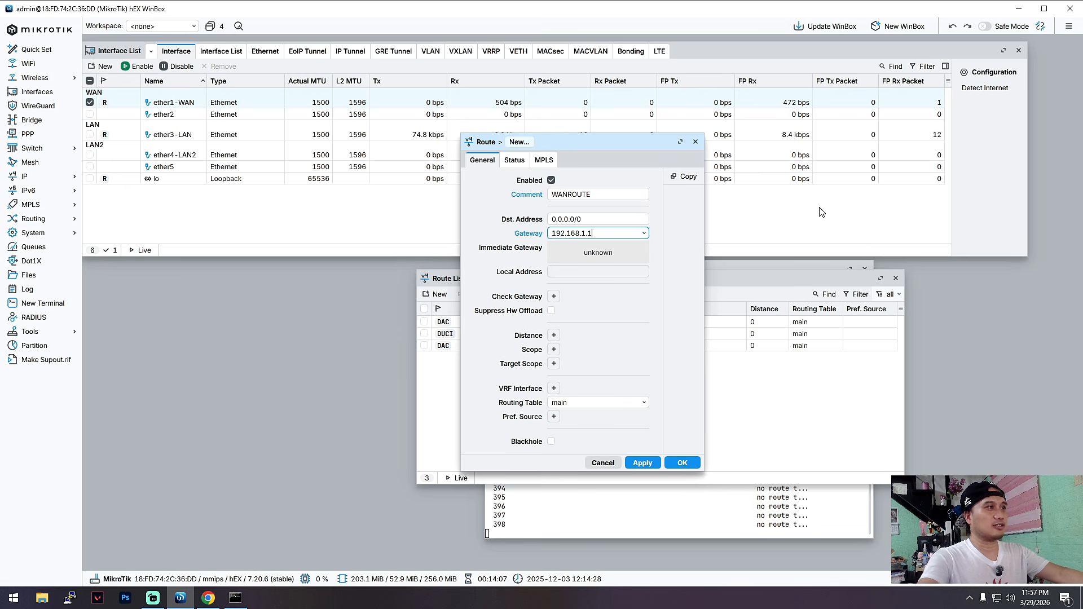
# Give the route distance 1, scope 30, target scope 10 and VRF interface ether1-WAN, and save it.
pyautogui.click(553, 335)
pyautogui.click(553, 350)
pyautogui.click(554, 363)
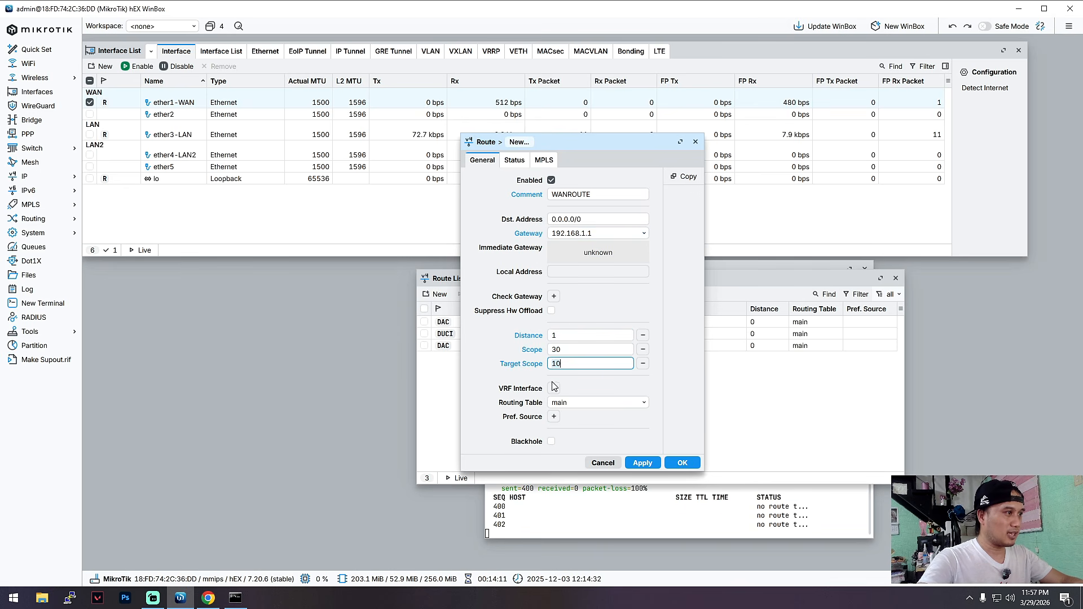
pyautogui.click(555, 389)
pyautogui.click(628, 388)
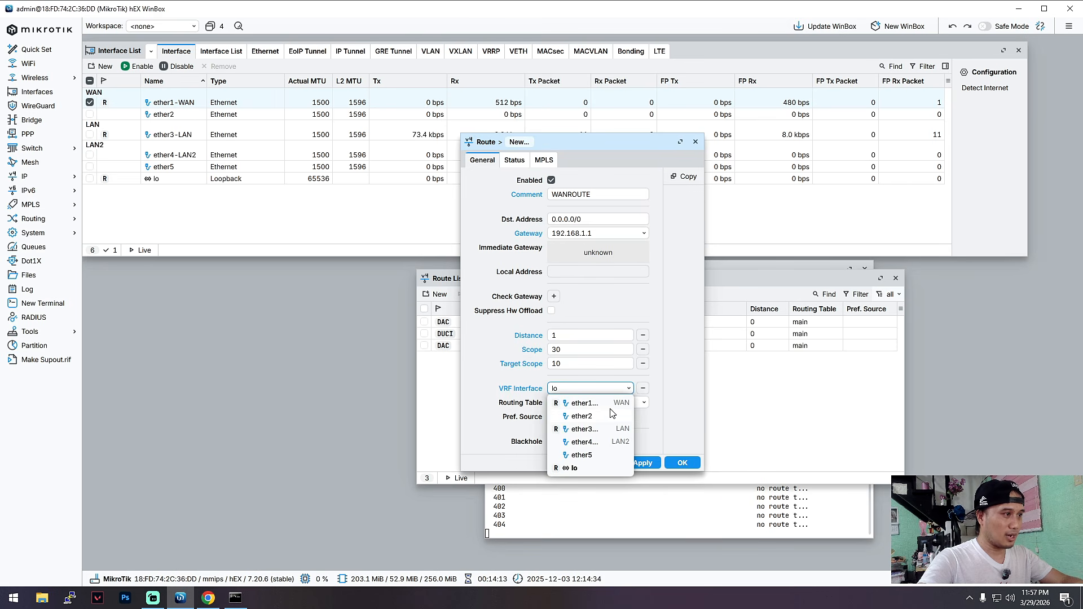
pyautogui.click(611, 401)
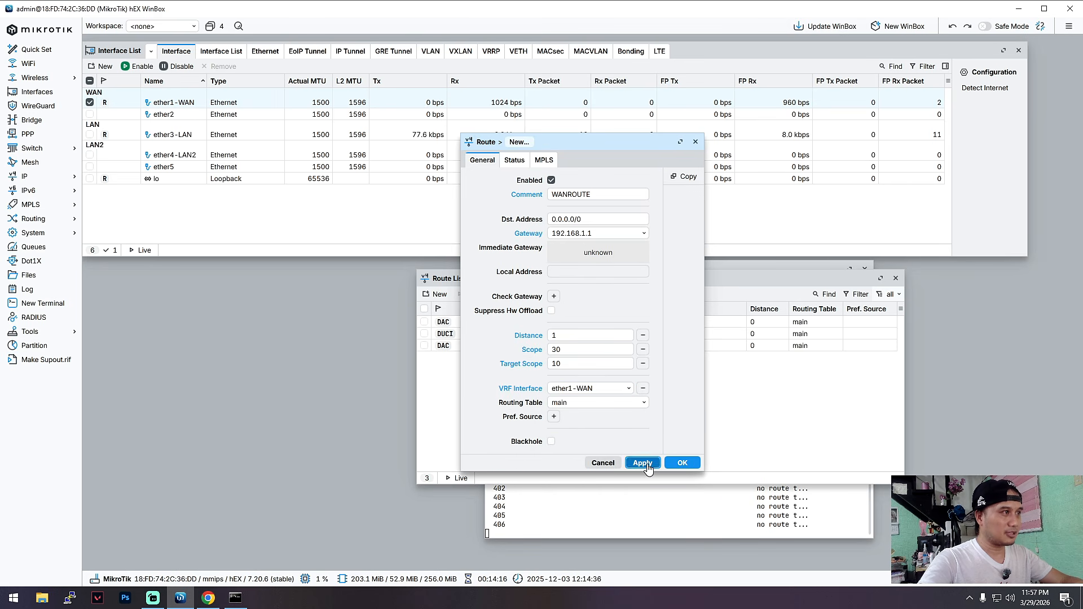
pyautogui.click(642, 463)
pyautogui.click(682, 462)
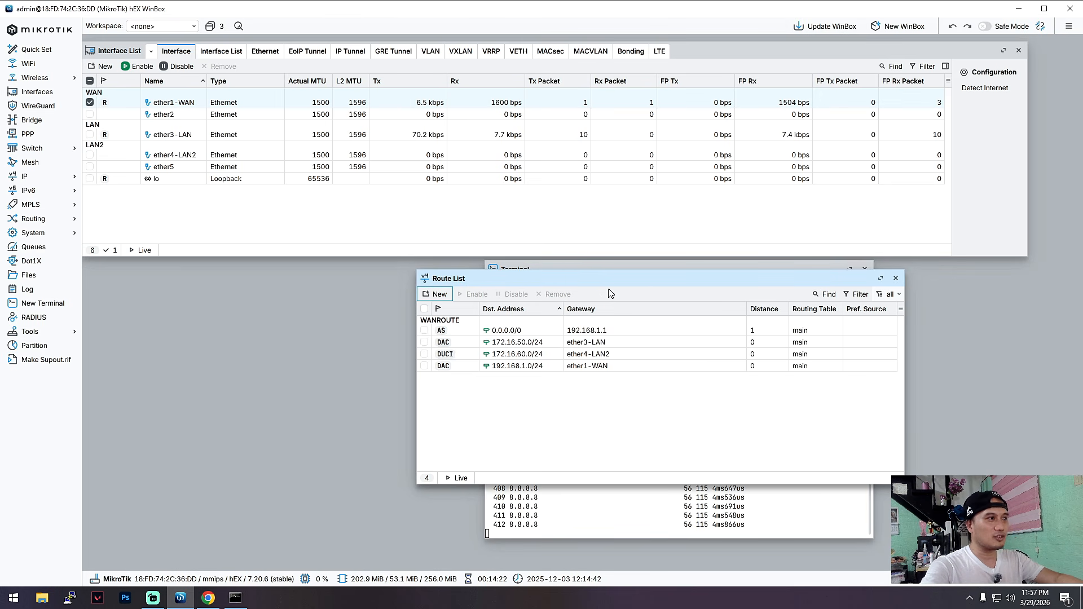
# Close the route list and examine the running 8.8.8.8 ping output in the router terminal.
pyautogui.moveTo(636, 279); pyautogui.dragTo(477, 276)
pyautogui.click(737, 274)
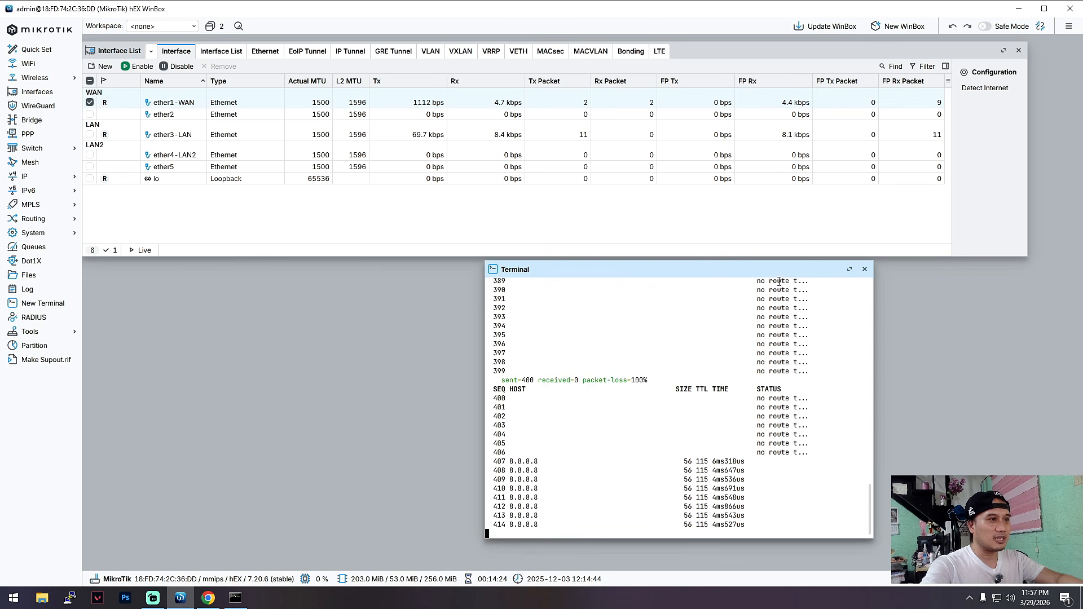
pyautogui.moveTo(766, 271); pyautogui.dragTo(575, 268)
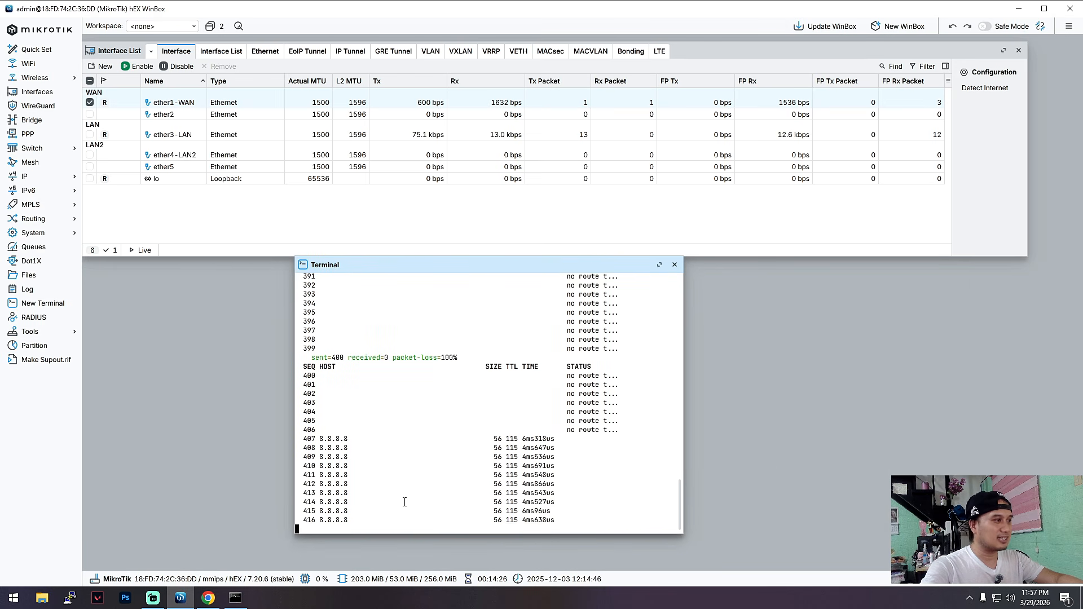
pyautogui.moveTo(561, 521); pyautogui.dragTo(388, 442)
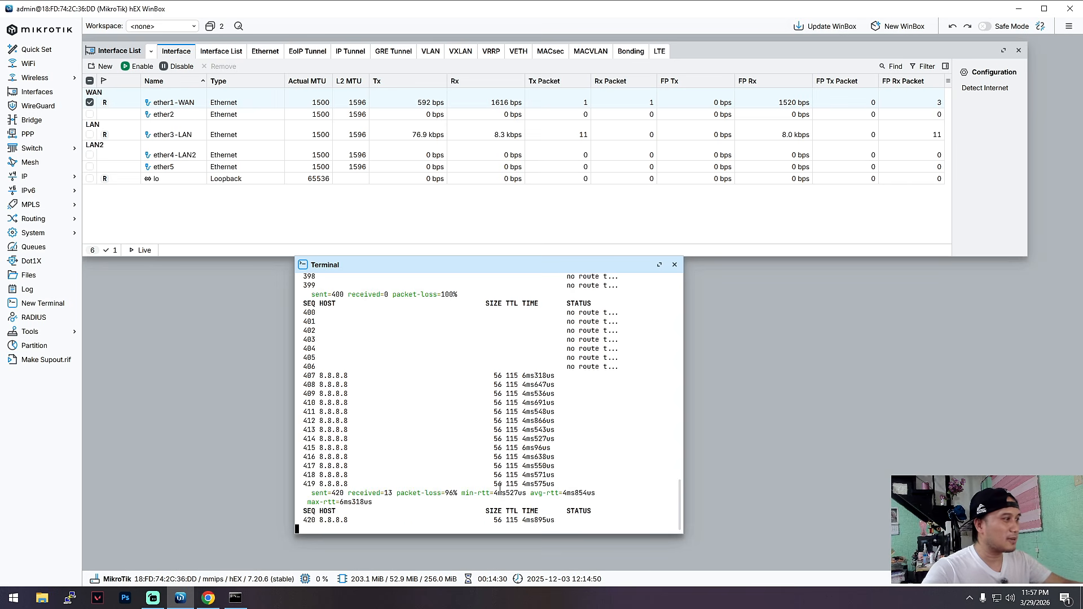
# Switch to the Windows Command Prompt, repeat the ping to google.com twice and minimize the window.
pyautogui.click(241, 603)
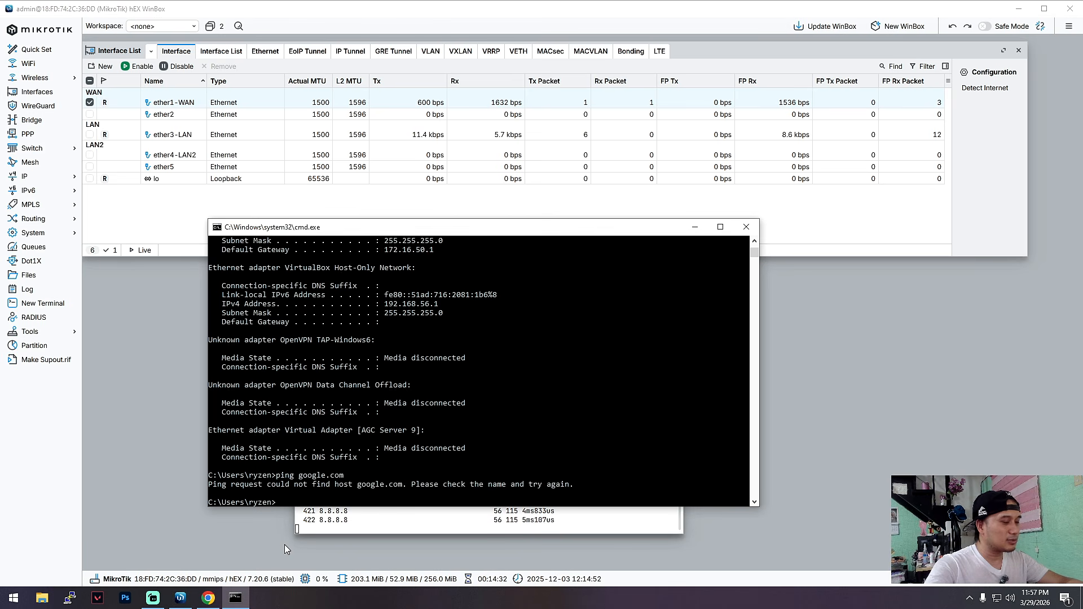
pyautogui.press('Up')
pyautogui.press('Return')
pyautogui.press('Up')
pyautogui.press('Return')
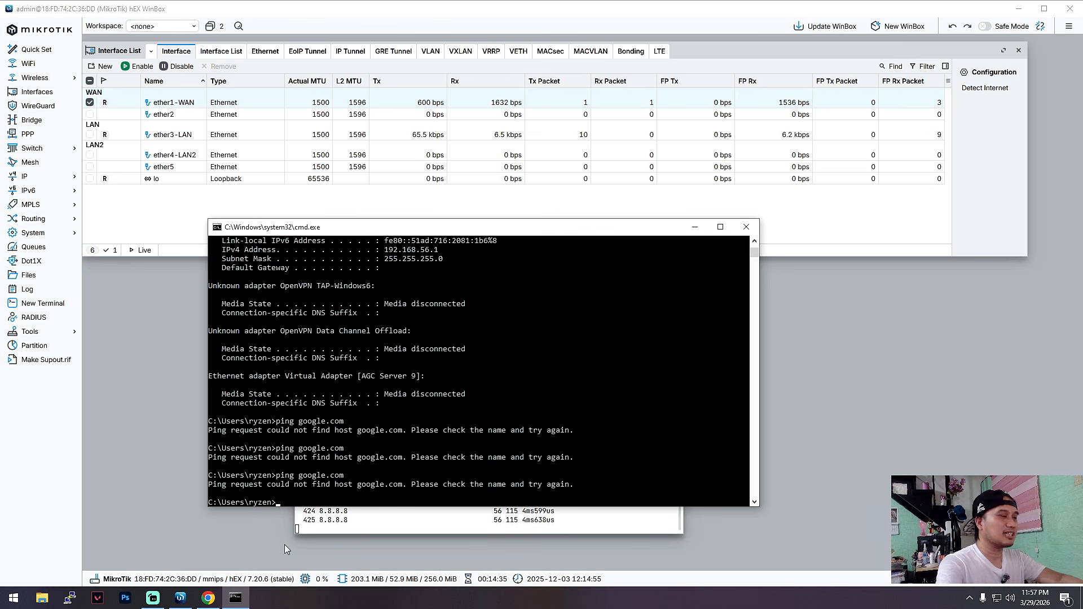
pyautogui.click(694, 227)
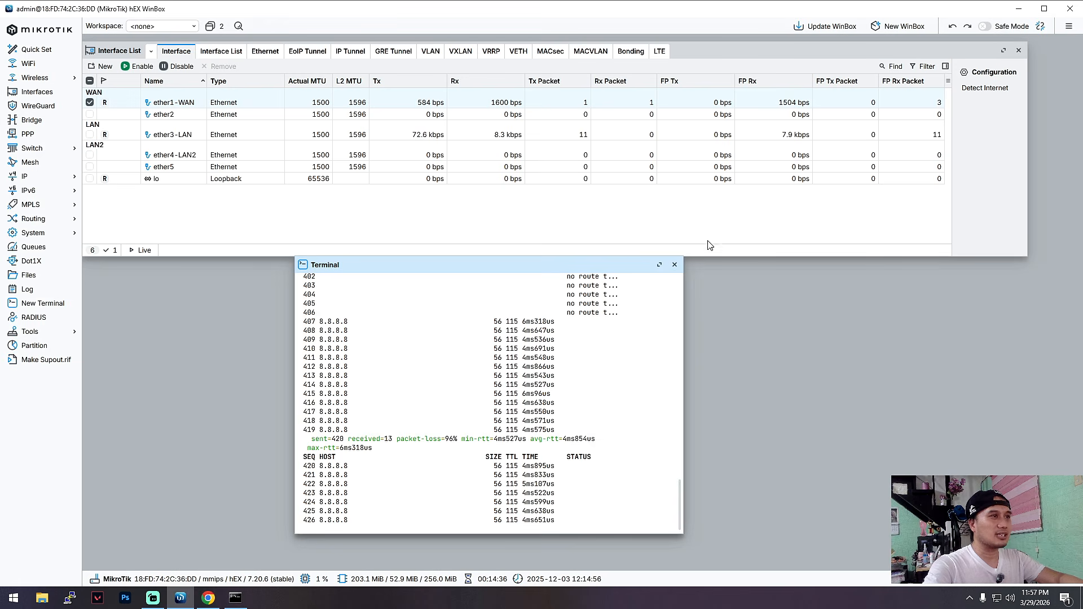
# Start a new firewall NAT rule in the srcnat chain with ether1-WAN as the out interface.
pyautogui.click(38, 179)
pyautogui.click(114, 266)
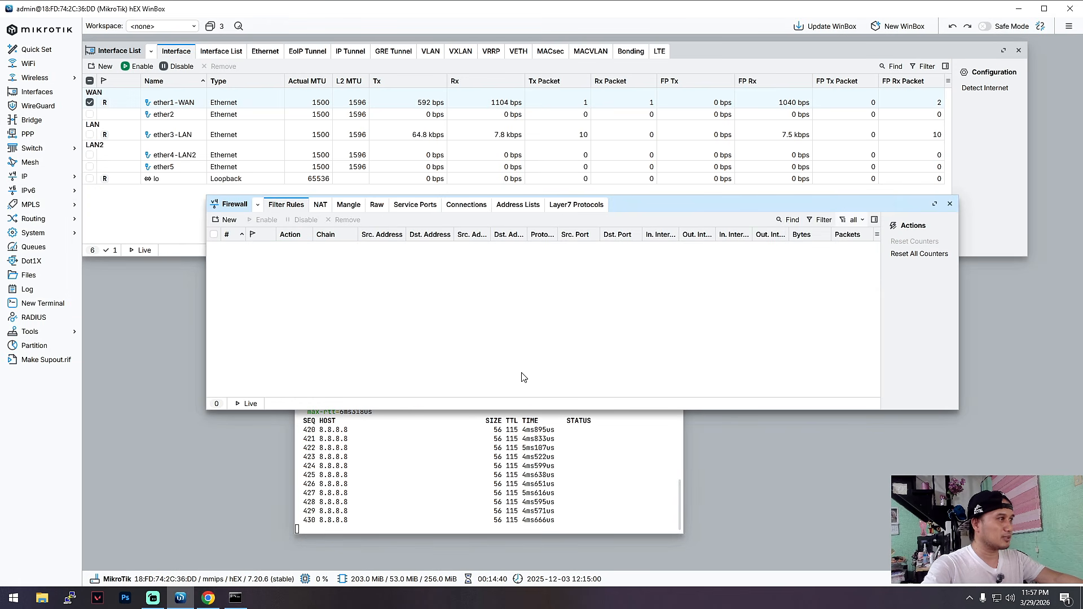
pyautogui.click(316, 207)
pyautogui.moveTo(691, 204); pyautogui.dragTo(602, 182)
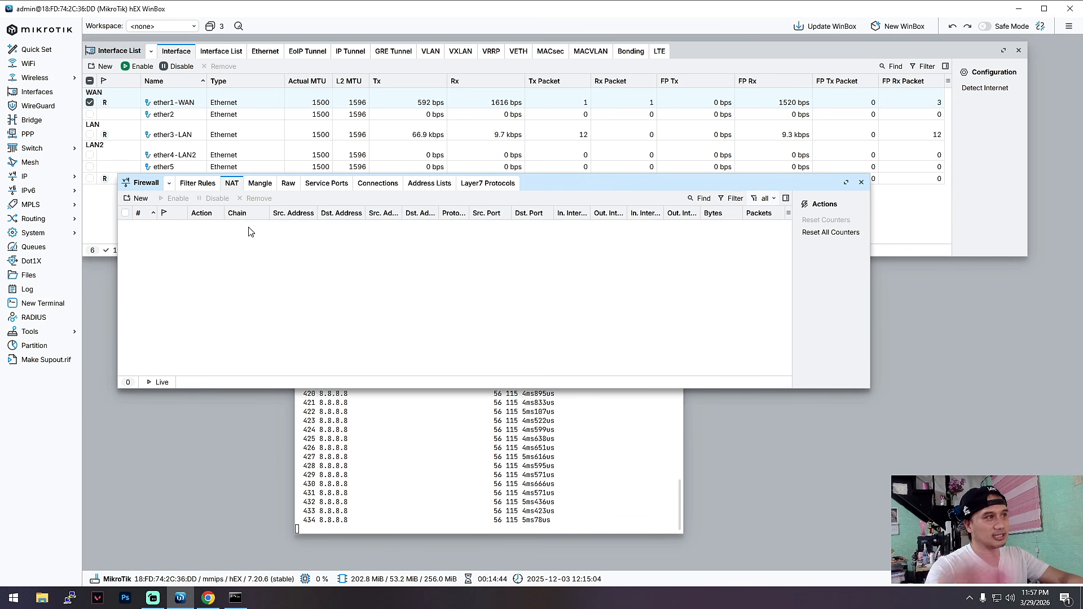
pyautogui.moveTo(546, 186); pyautogui.dragTo(564, 206)
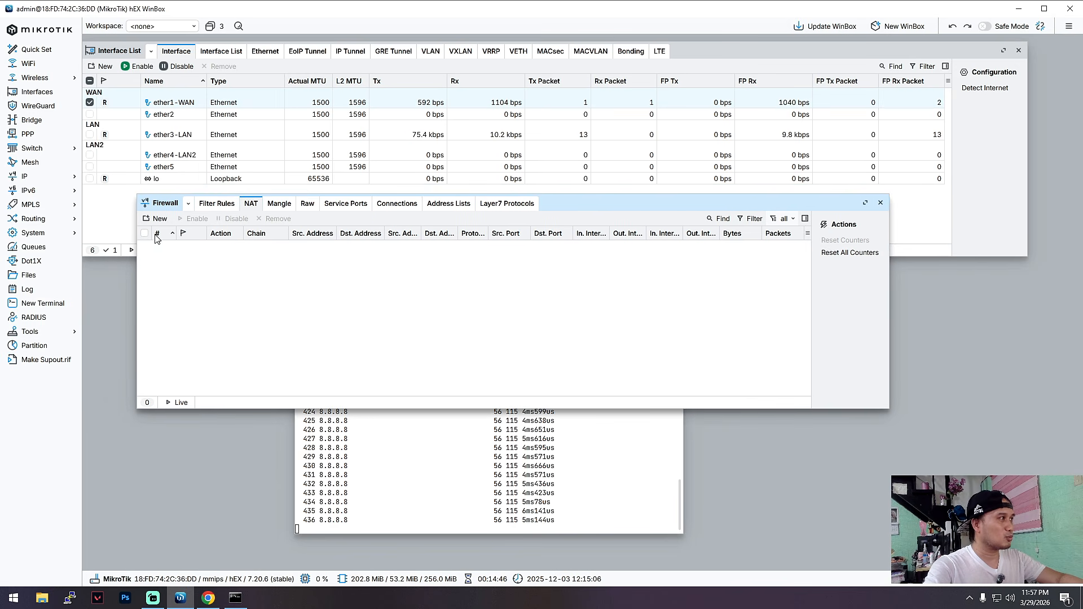
pyautogui.click(160, 219)
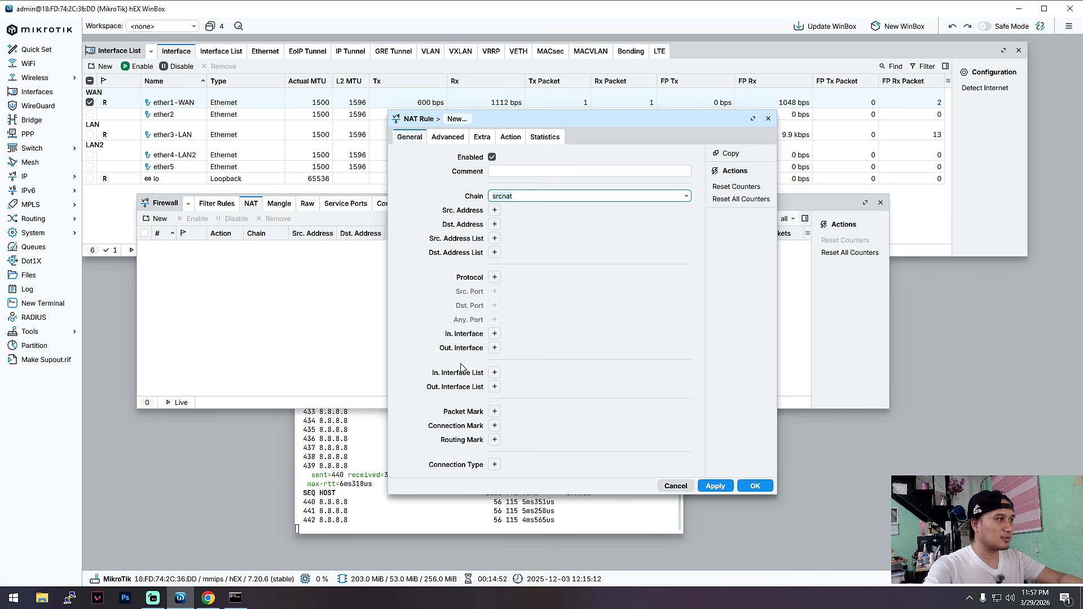
pyautogui.click(494, 347)
pyautogui.click(671, 348)
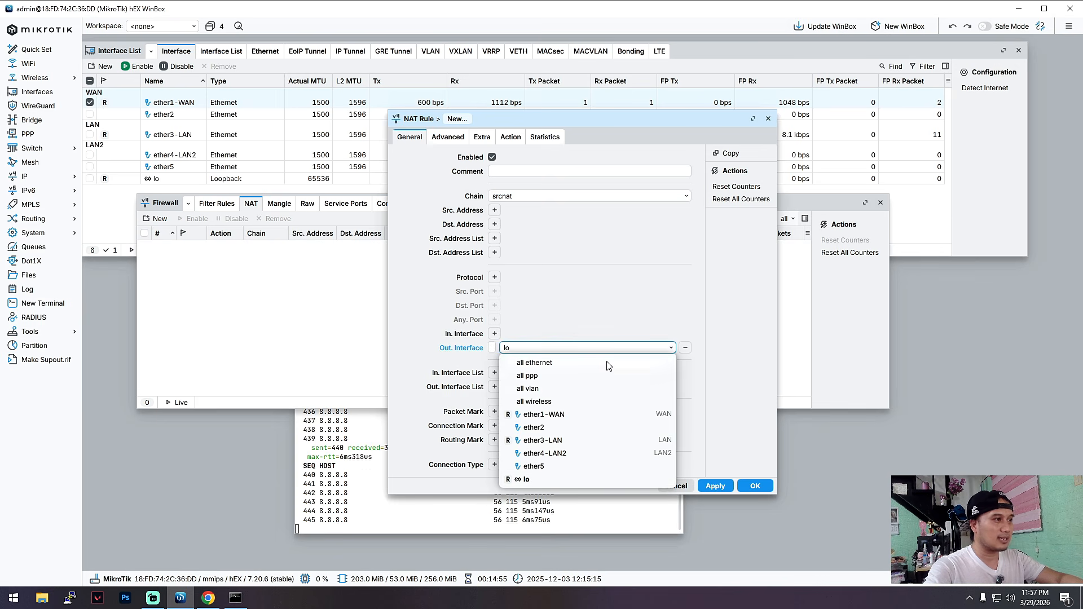
pyautogui.click(566, 416)
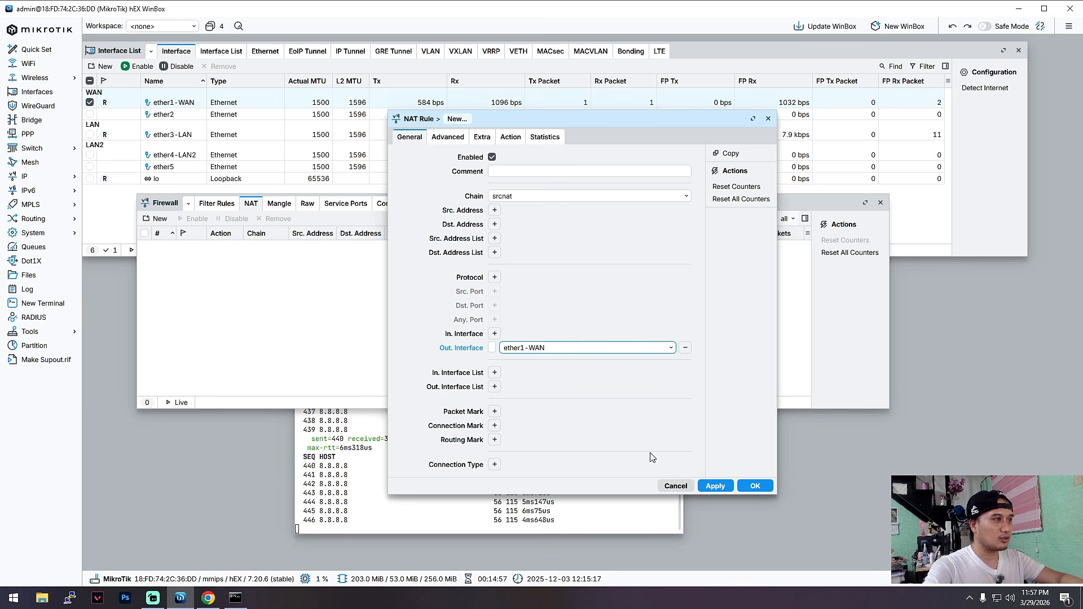
# Set the NAT rule's action to masquerade, save the rule and close the firewall window.
pyautogui.click(510, 137)
pyautogui.click(555, 158)
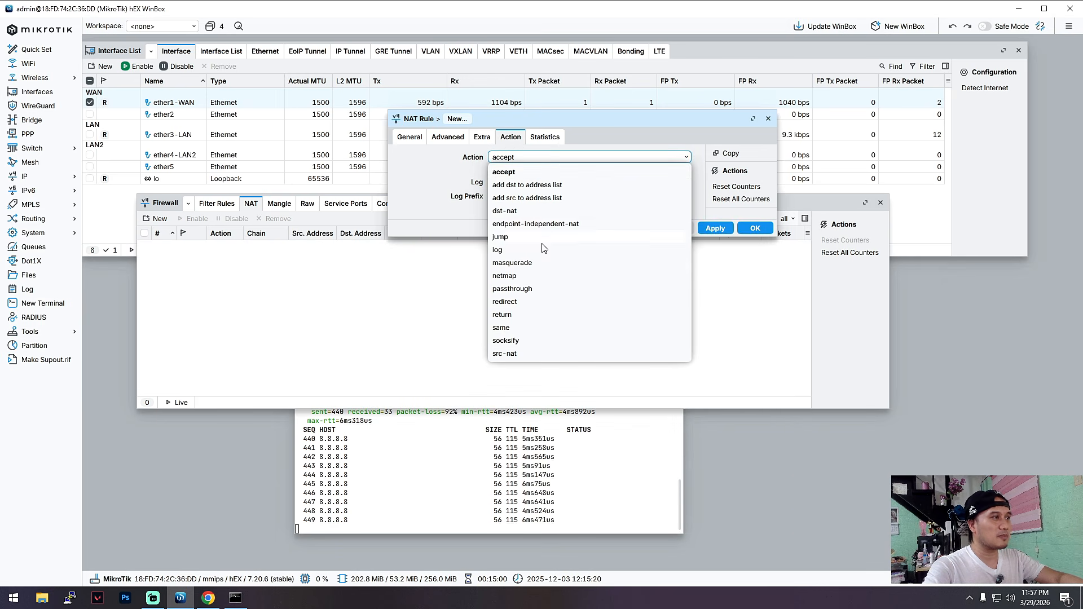
pyautogui.click(529, 262)
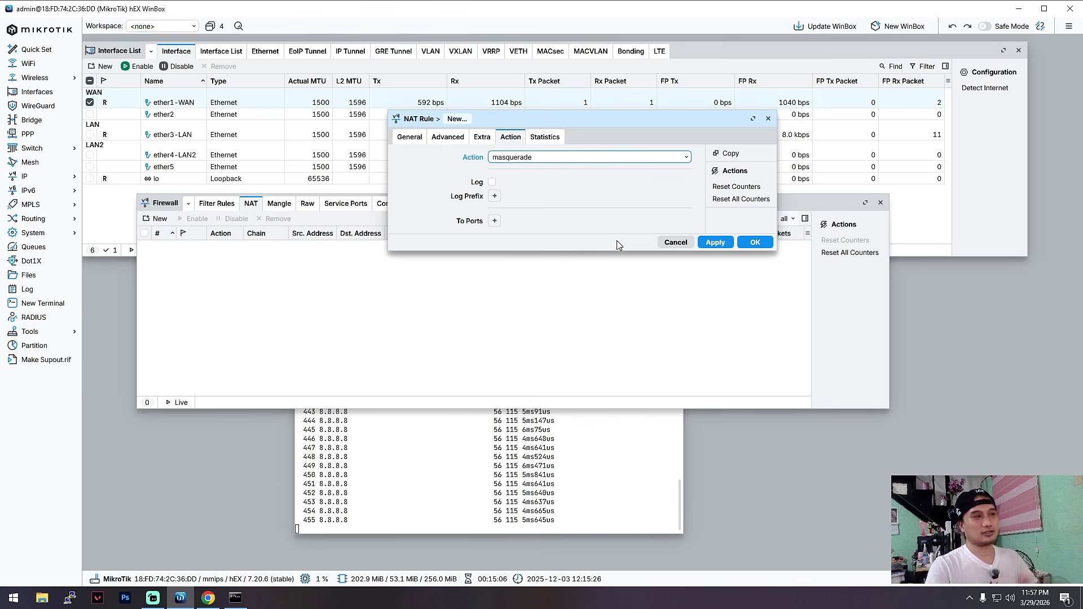
pyautogui.click(748, 244)
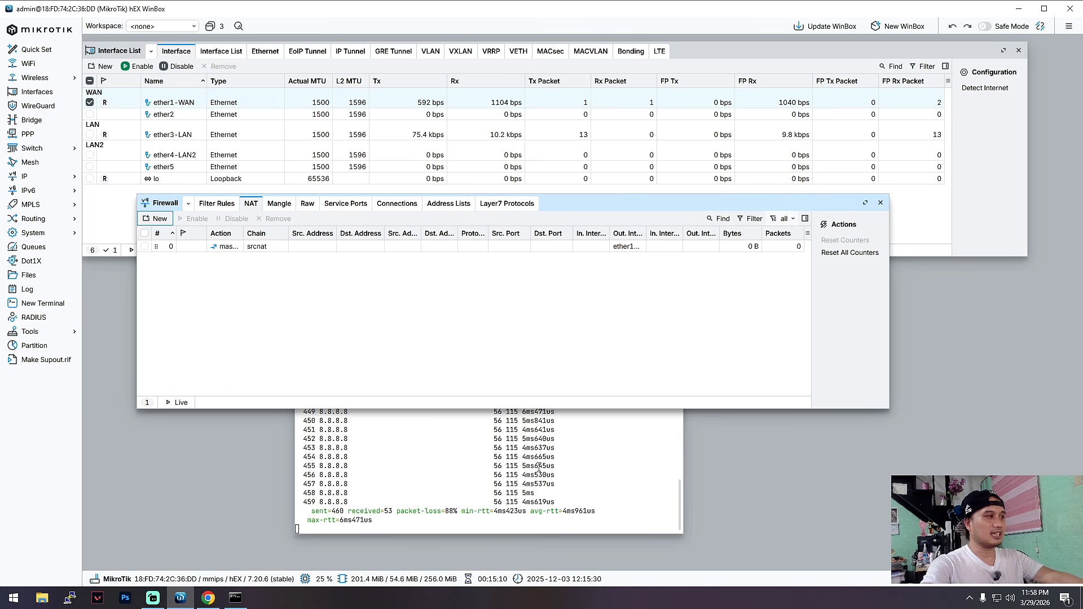
pyautogui.click(880, 202)
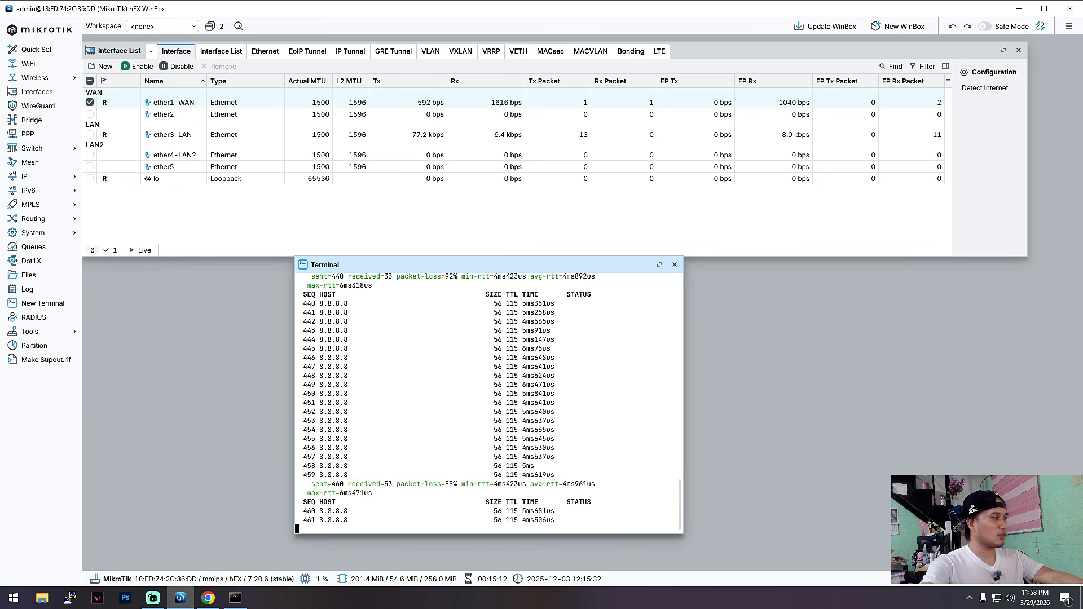
# Return to the Windows Command Prompt and retest internet access by pinging google.com twice.
pyautogui.click(261, 563)
pyautogui.press('Up')
pyautogui.press('Return')
pyautogui.press('Up')
pyautogui.press('Return')
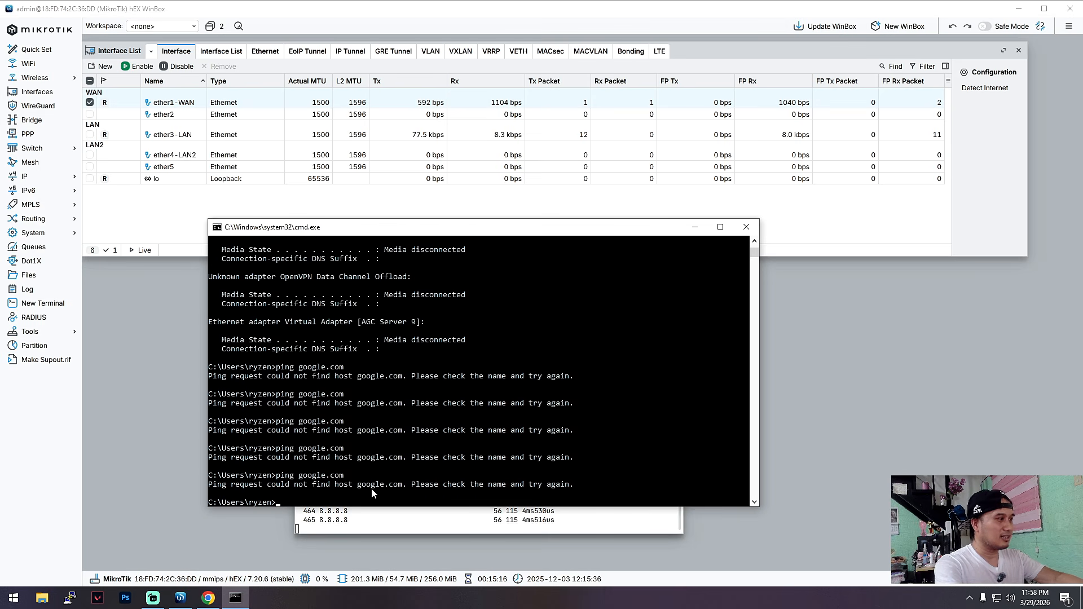
# Renew the computer's IP configuration with ipconfig /renew in the Command Prompt.
pyautogui.write('ipconfig')
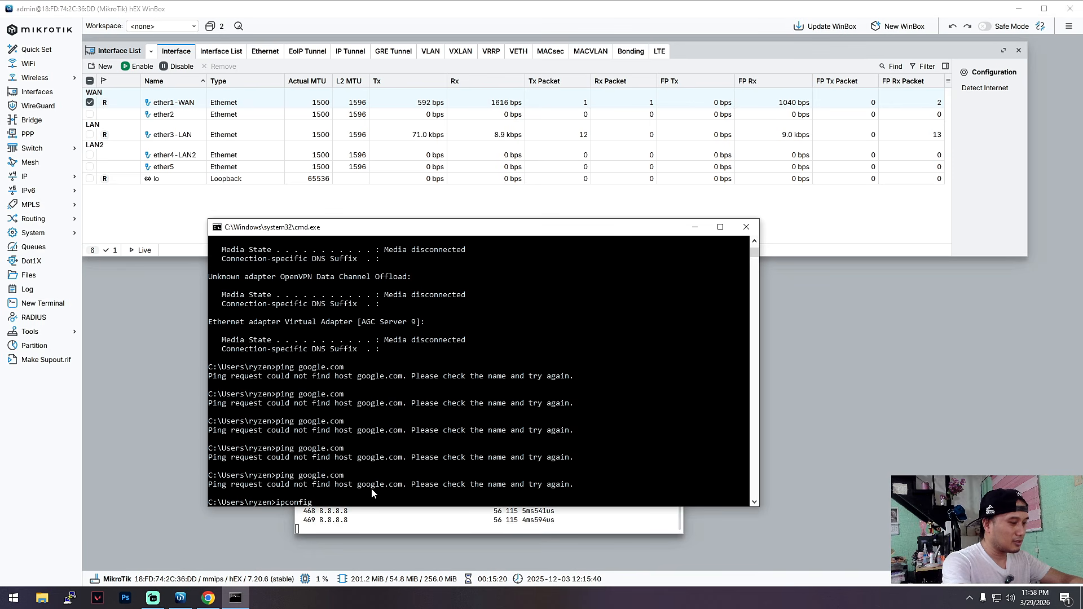
pyautogui.write(' /renew')
pyautogui.press('Return')
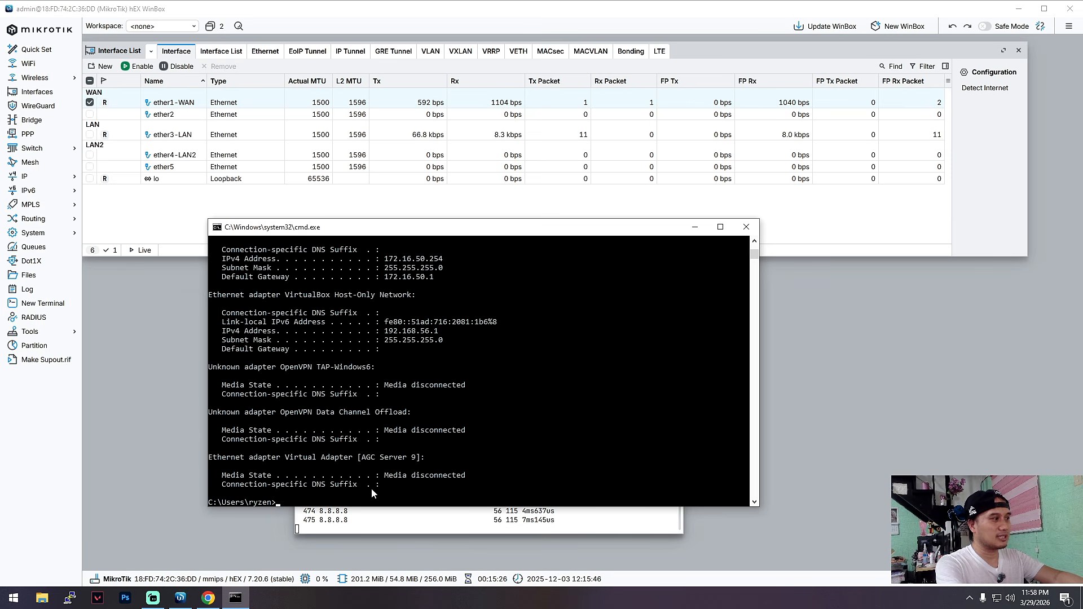
pyautogui.click(695, 229)
pyautogui.click(235, 598)
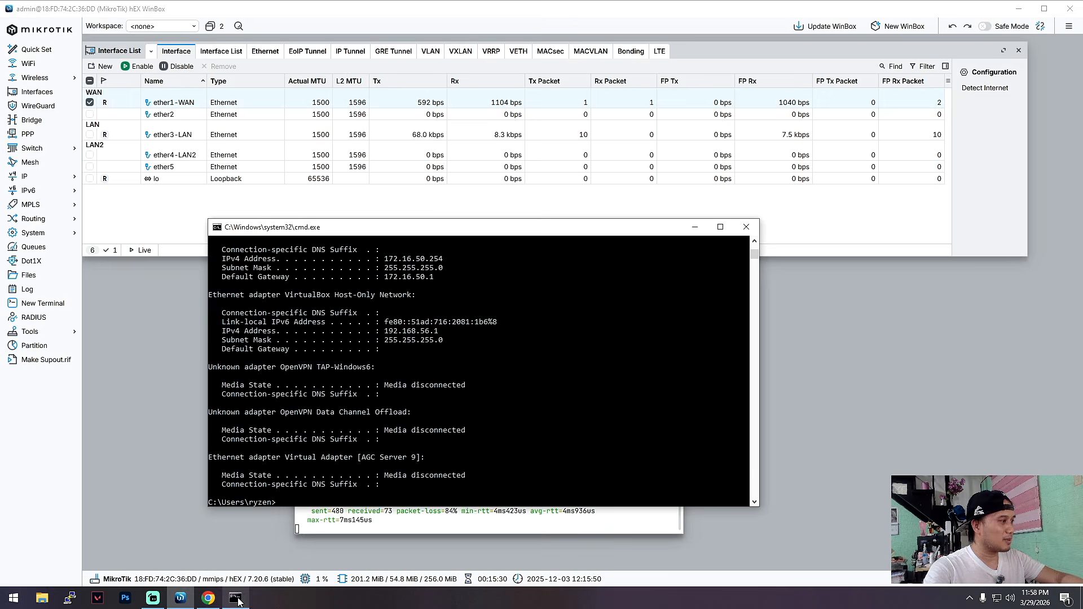
# Test connectivity by pinging google.com and then 8.8.8.8 from the Command Prompt.
pyautogui.write('ping google.com')
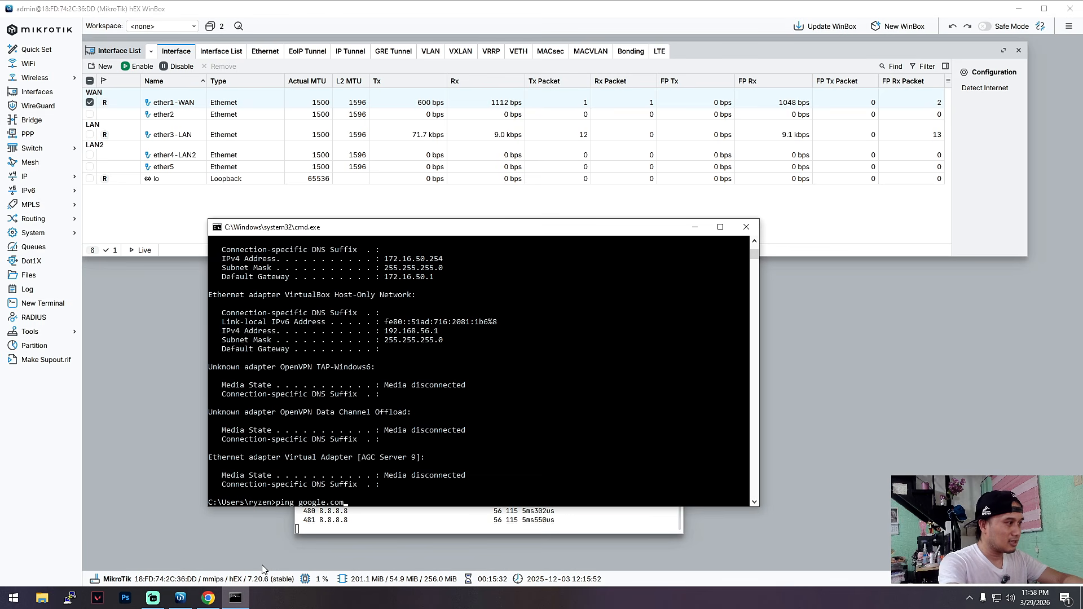
pyautogui.press('Return')
pyautogui.write('ping 8.8.8.8')
pyautogui.press('Return')
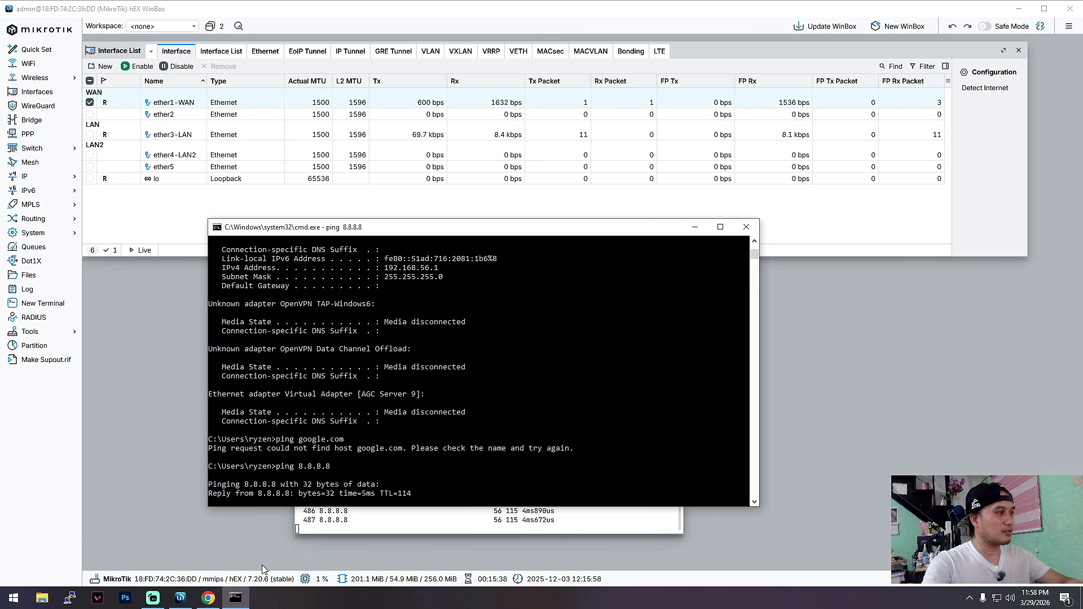
pyautogui.moveTo(534, 229); pyautogui.dragTo(484, 220)
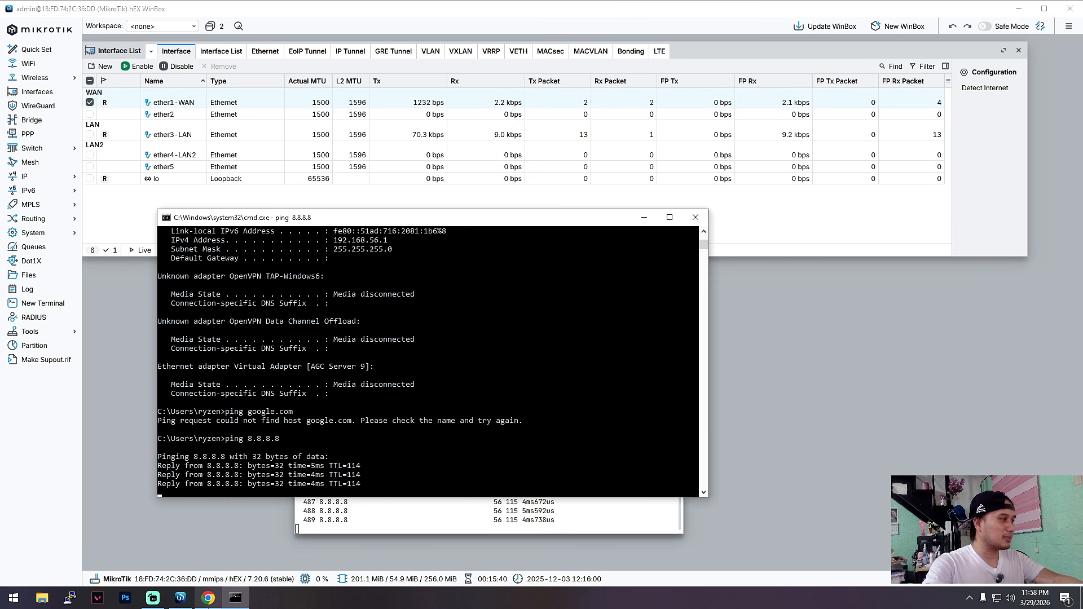
# Switch to Chrome and try to load google.com in a new tab.
pyautogui.moveTo(208, 597)
pyautogui.click(211, 545)
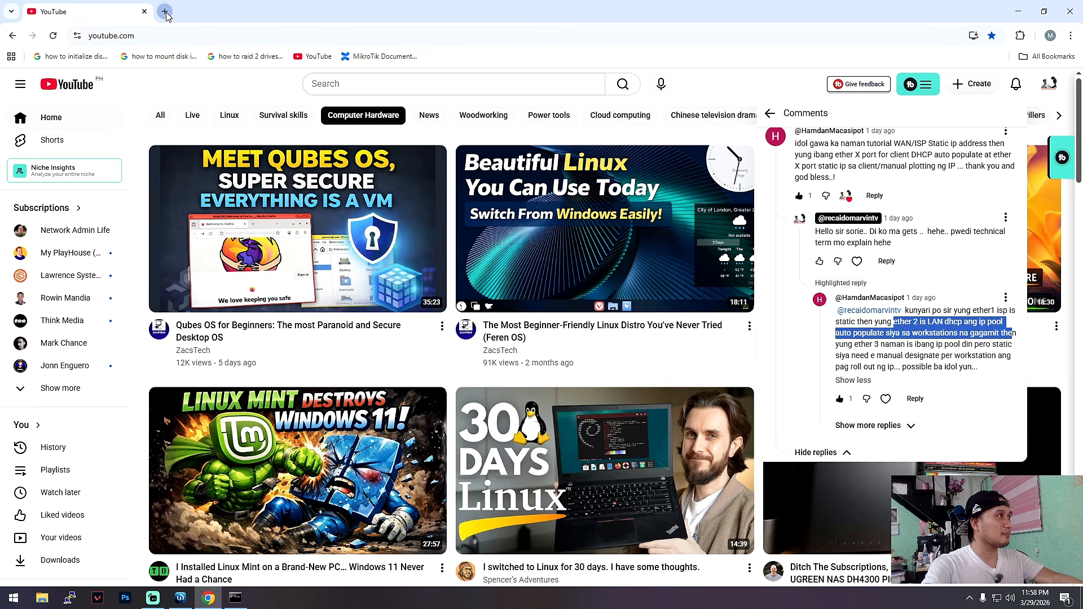
pyautogui.click(165, 12)
pyautogui.write('google.com')
pyautogui.press('Return')
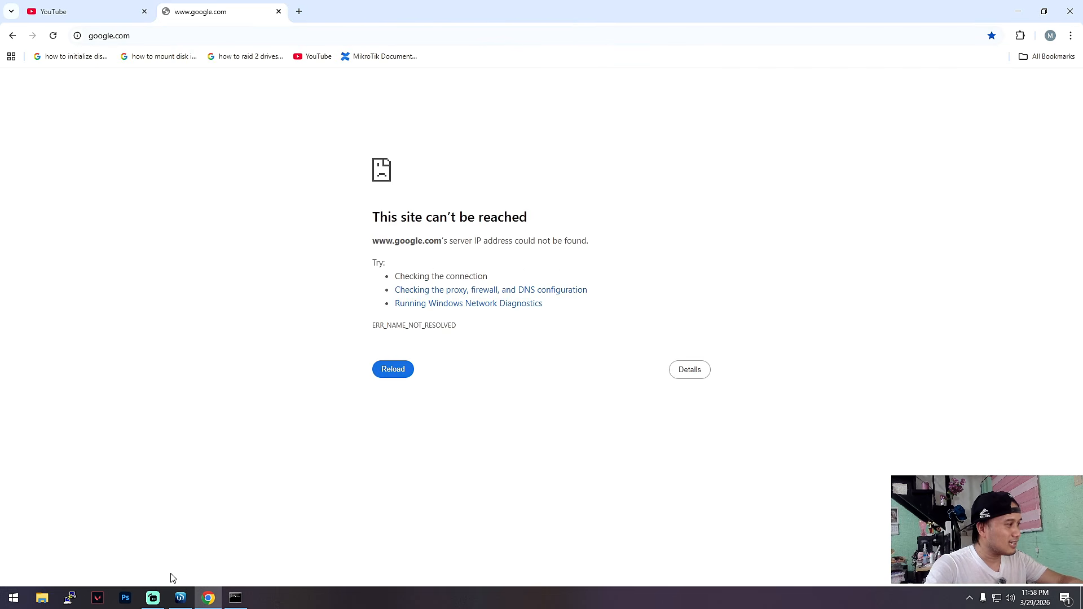
# Switch back to WinBox and enter 8.8.8.8 as a server in the router's DNS settings.
pyautogui.click(180, 596)
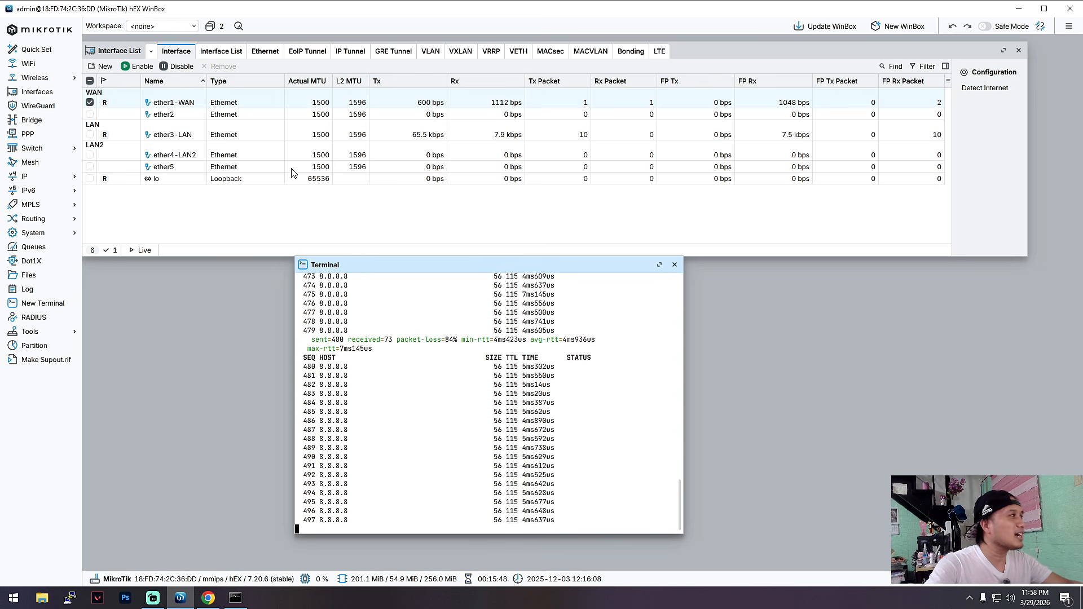
pyautogui.click(42, 182)
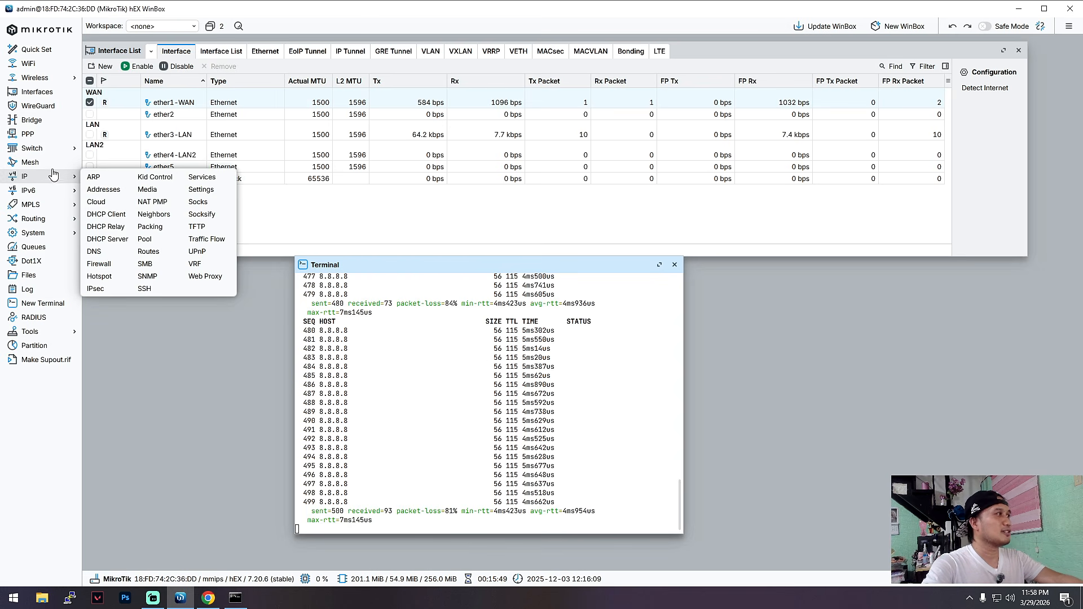
pyautogui.click(94, 252)
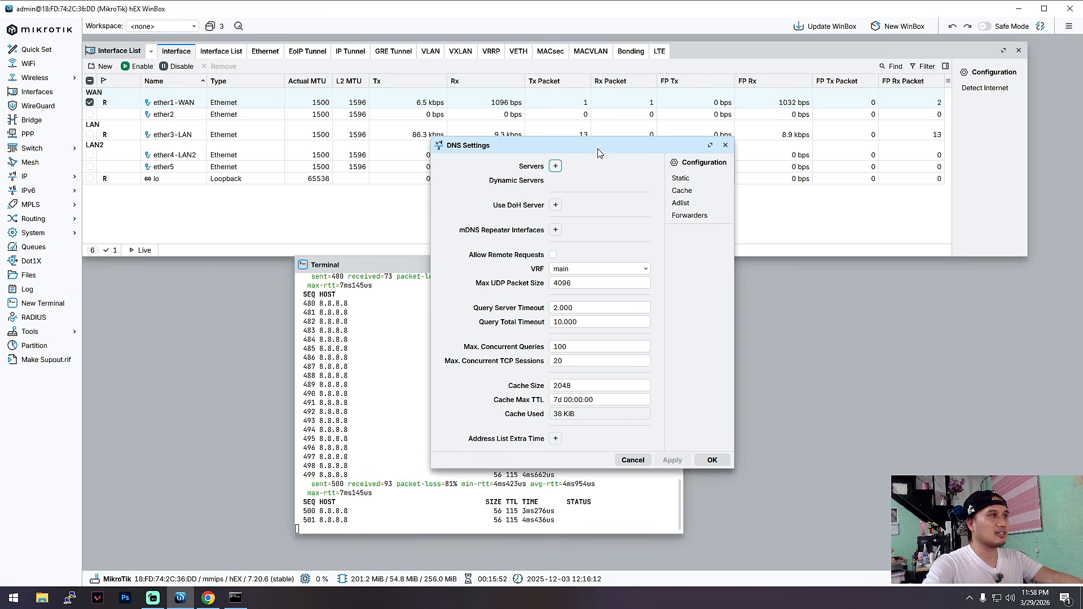
pyautogui.moveTo(599, 153); pyautogui.dragTo(577, 177)
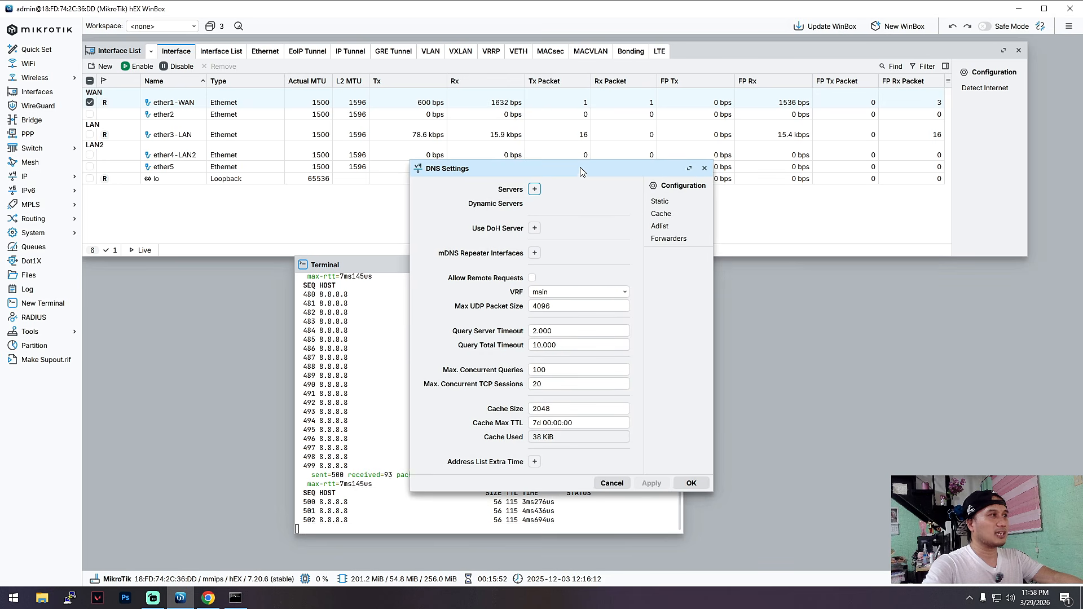
pyautogui.click(533, 189)
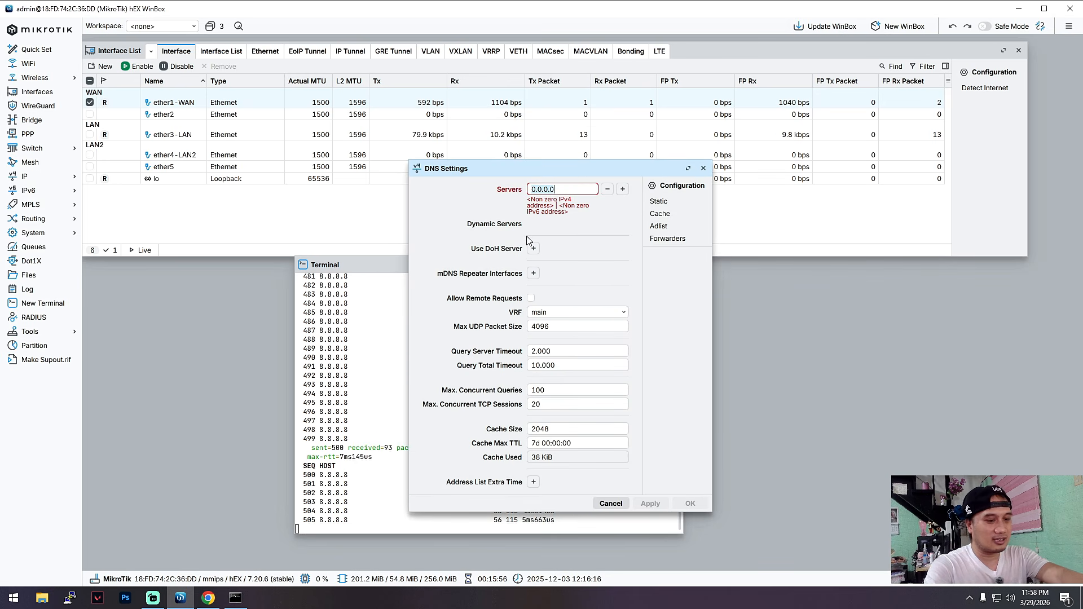
pyautogui.write('8.8.8.8')
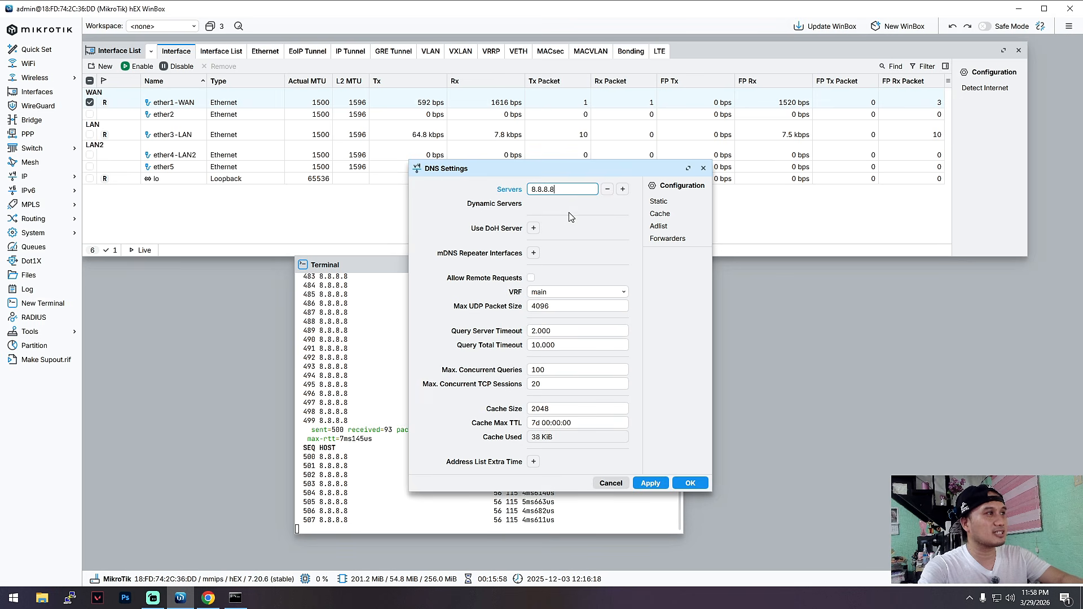
# Add 8.8.4.4 as the second DNS server, allow remote requests and save the DNS settings.
pyautogui.click(622, 189)
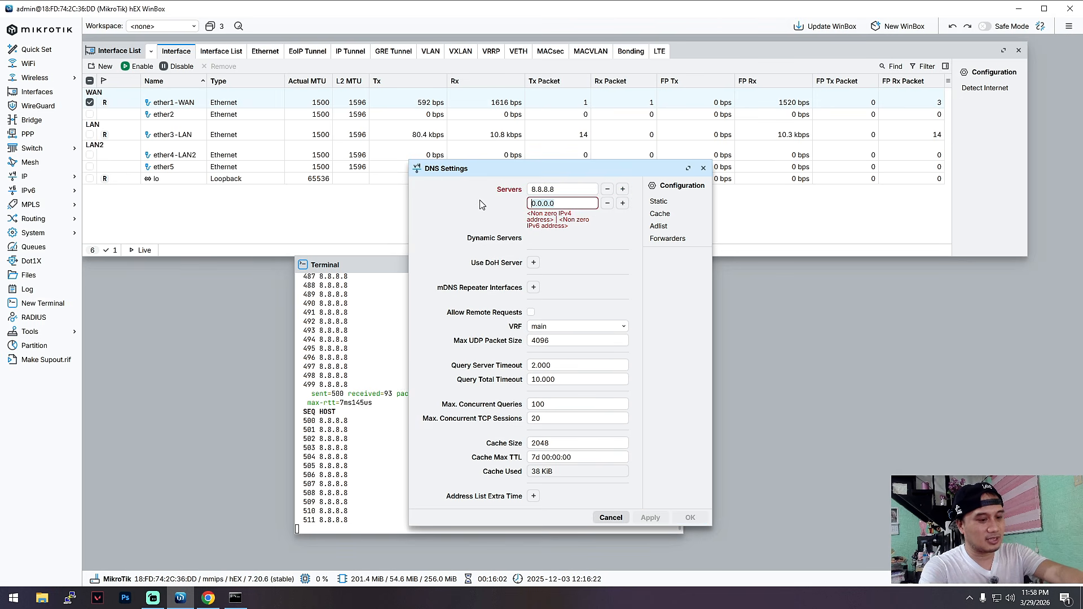
pyautogui.write('8.8.4.4')
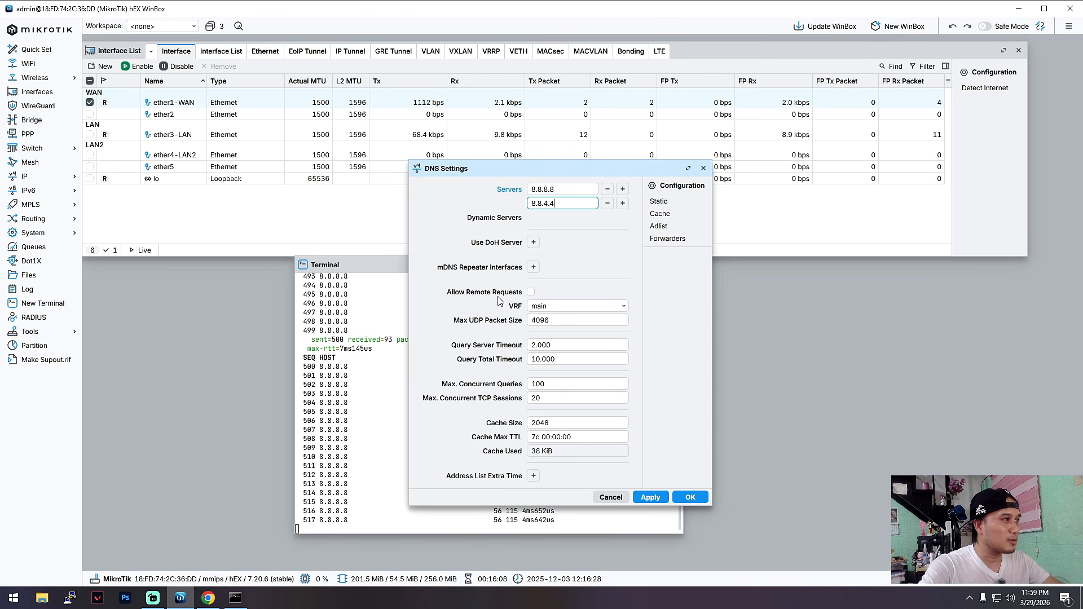
pyautogui.click(530, 292)
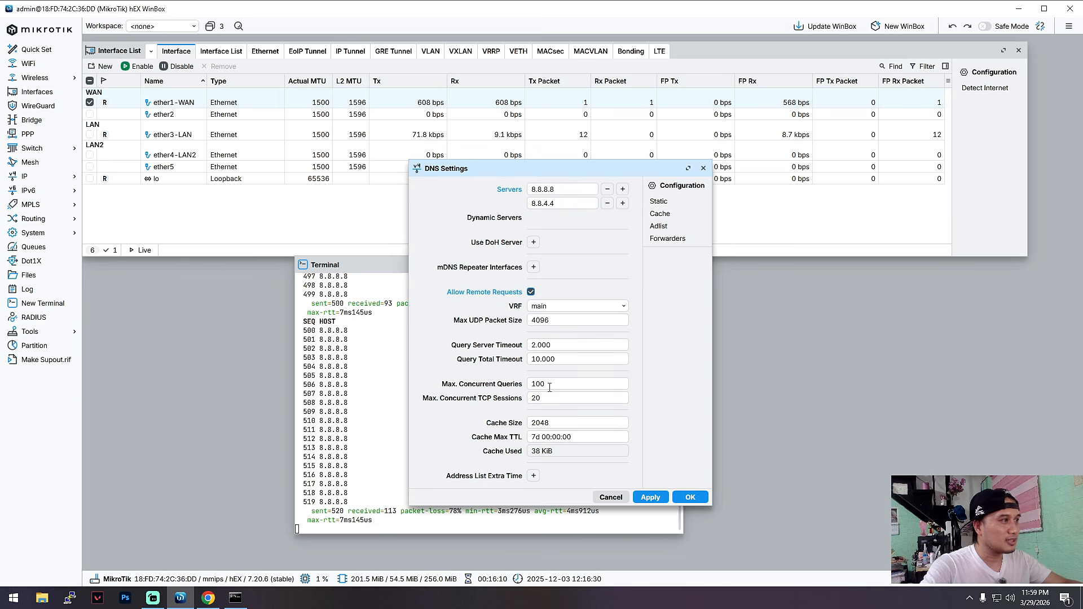
pyautogui.click(690, 498)
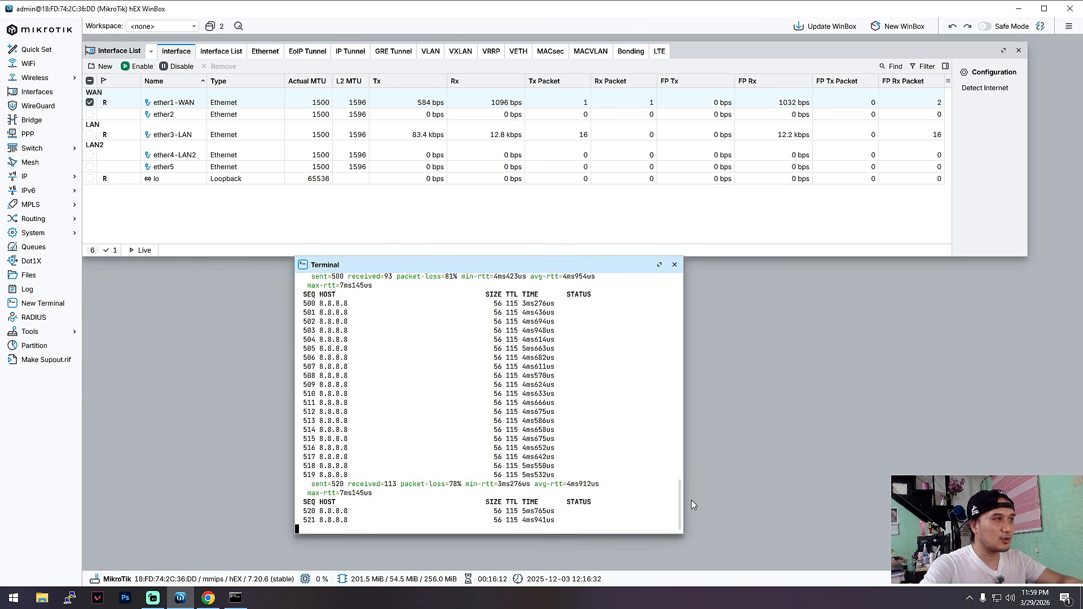
# Return to the Command Prompt and rerun ipconfig /renew to refresh the computer's IP configuration.
pyautogui.click(237, 597)
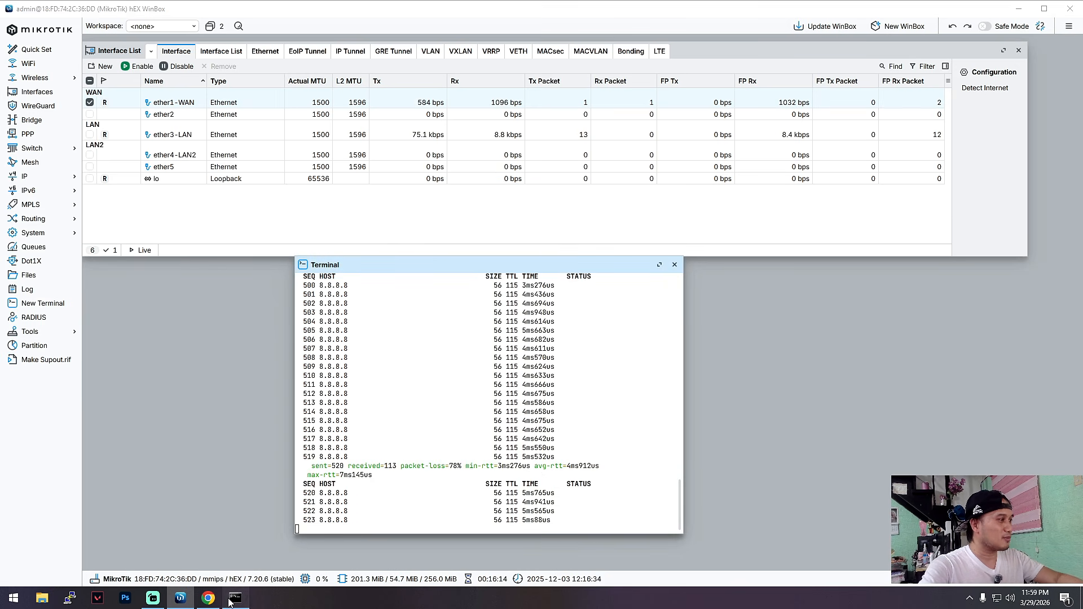
pyautogui.press('Up')
pyautogui.press('Up')
pyautogui.press('Up')
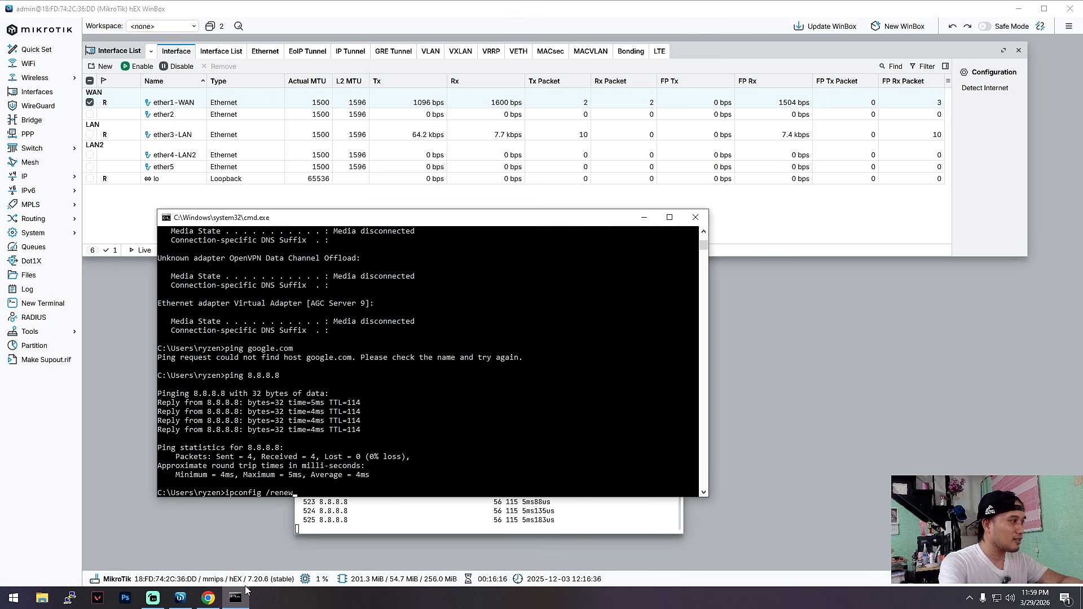
pyautogui.press('Return')
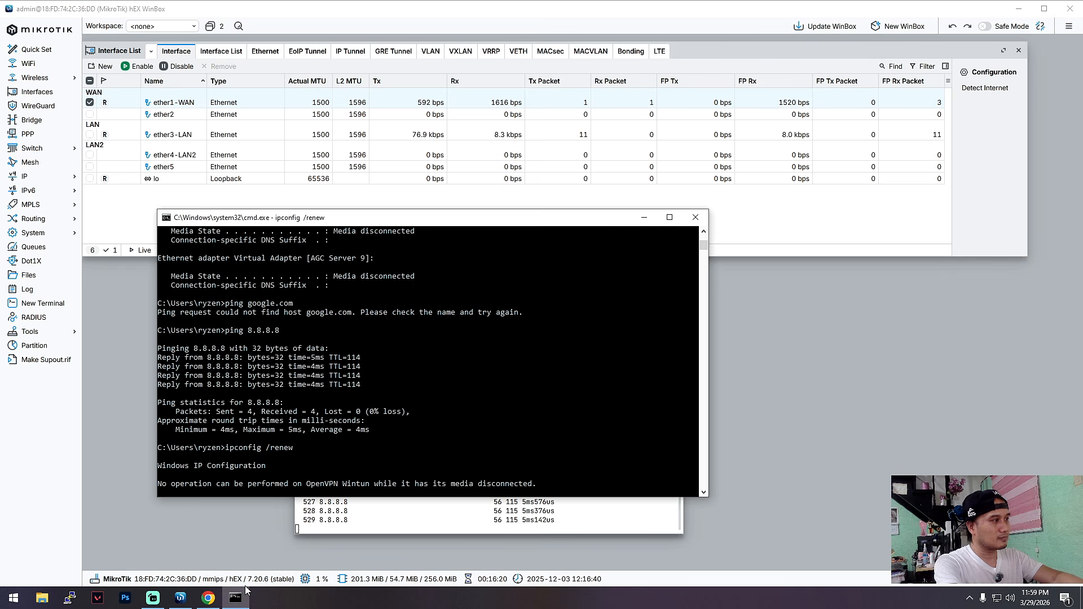
# Recall the ping to 8.8.8.8 from the command history, run it and interrupt it after a couple of replies.
pyautogui.press('Up')
pyautogui.press('Up')
pyautogui.press('Up')
pyautogui.press('Down')
pyautogui.press('Down')
pyautogui.press('Up')
pyautogui.press('Up')
pyautogui.press('Up')
pyautogui.press('Up')
pyautogui.press('Return')
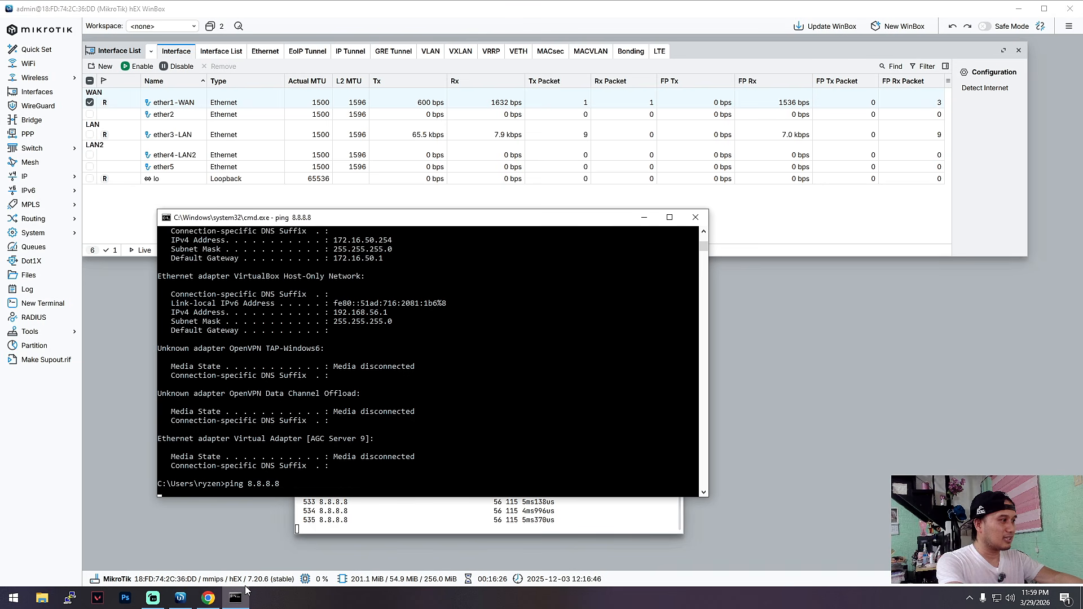
pyautogui.hotkey('ctrl', 'c')
# Test name resolution by pinging google.com six times, and minimize the Command Prompt.
pyautogui.press('Up')
pyautogui.press('Up')
pyautogui.press('Up')
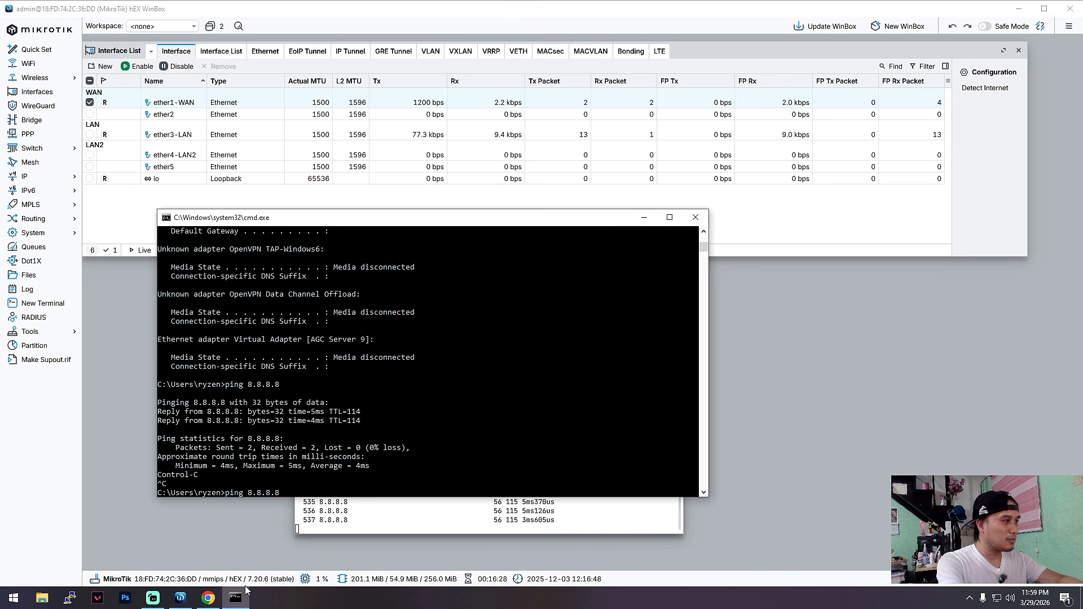
pyautogui.press('Down')
pyautogui.press('Return')
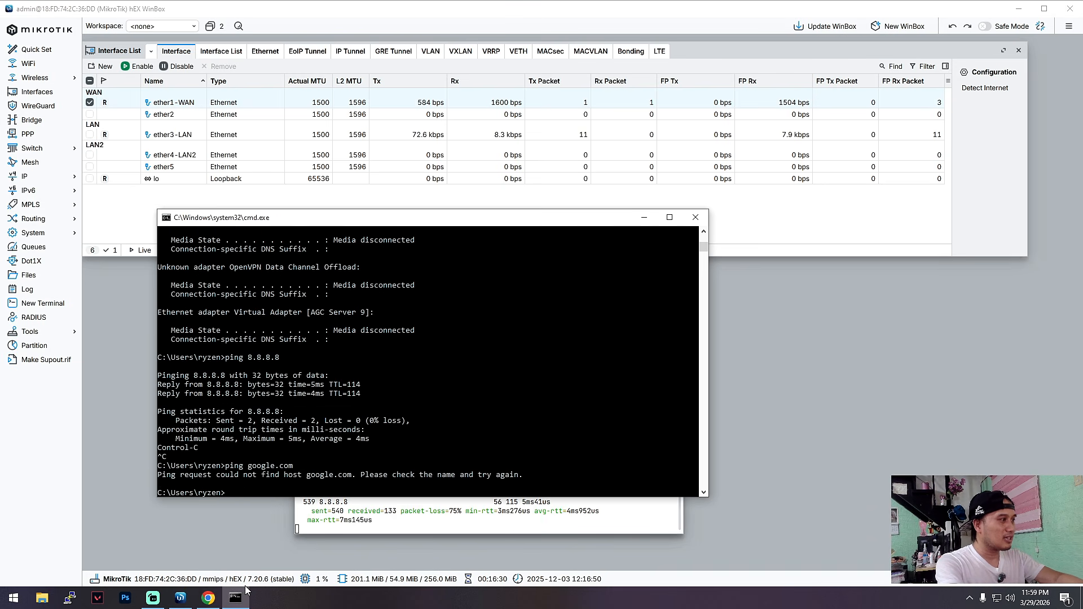
pyautogui.press('Up')
pyautogui.press('Return')
pyautogui.press('Up')
pyautogui.press('Return')
pyautogui.press('Up')
pyautogui.press('Return')
pyautogui.press('Up')
pyautogui.press('Return')
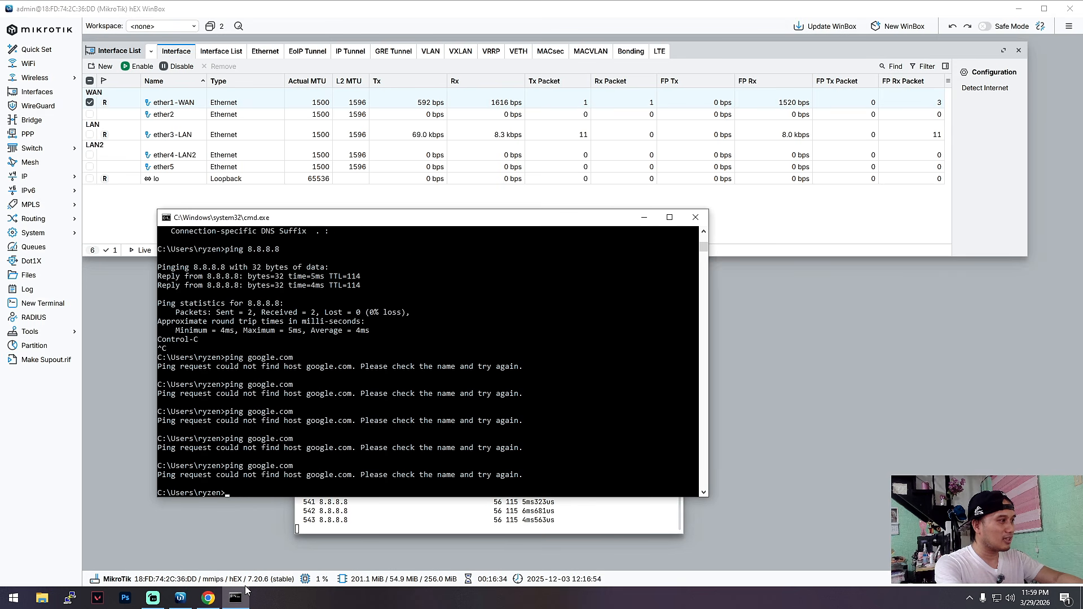
pyautogui.press('Up')
pyautogui.press('Return')
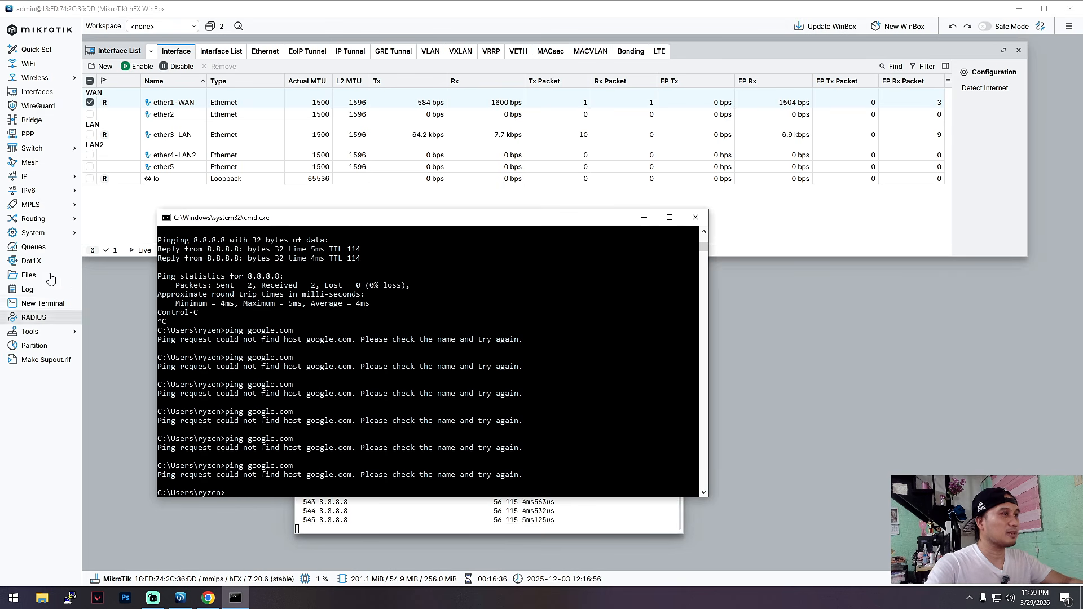
pyautogui.click(644, 217)
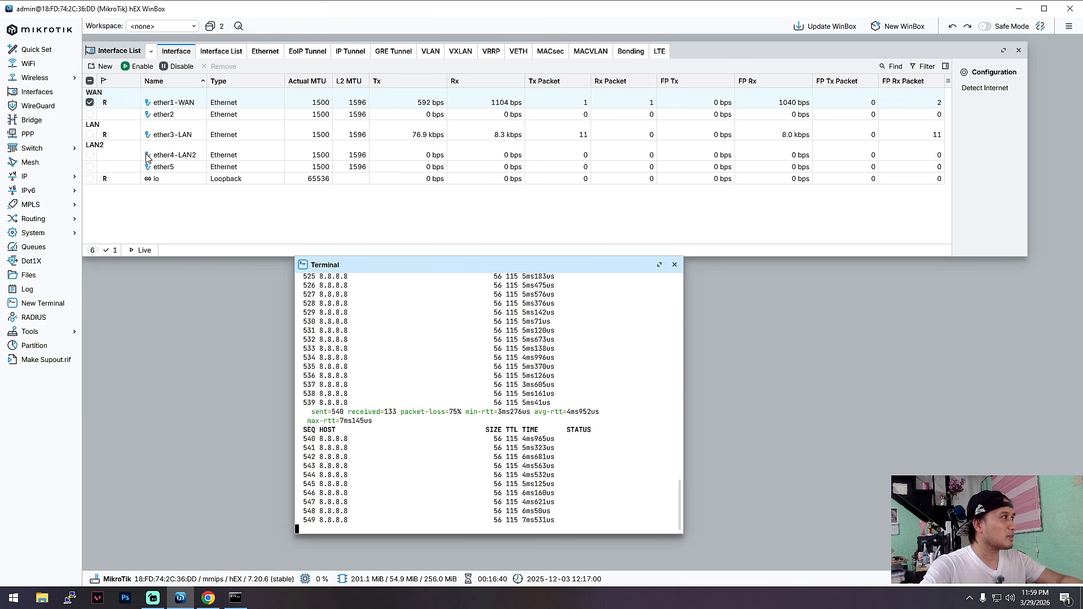
# Reopen the router's DNS settings, remove the 8.8.4.4 server and save.
pyautogui.click(43, 178)
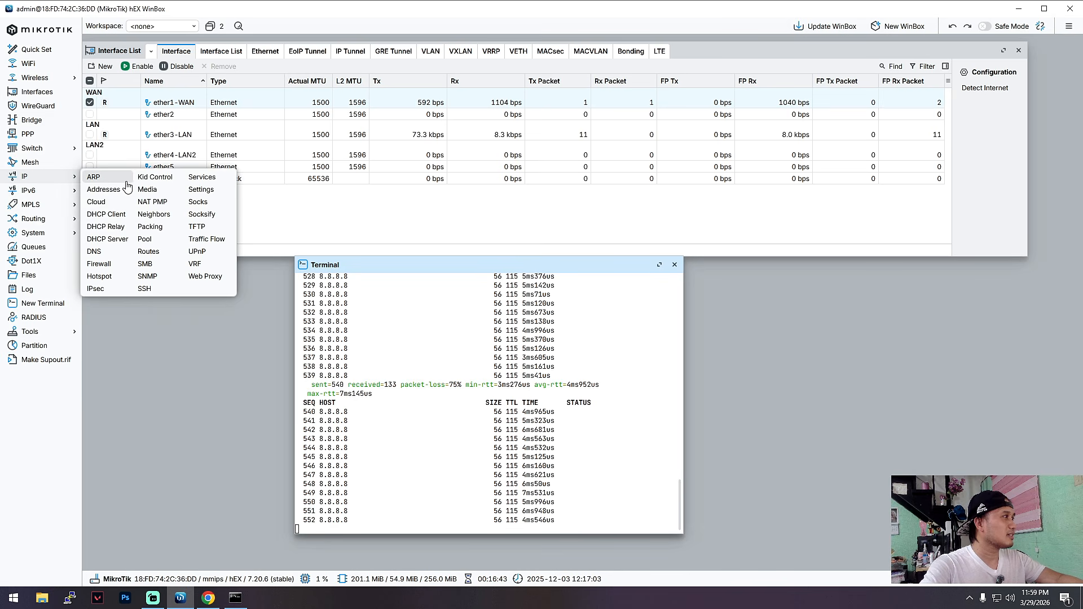
pyautogui.click(107, 261)
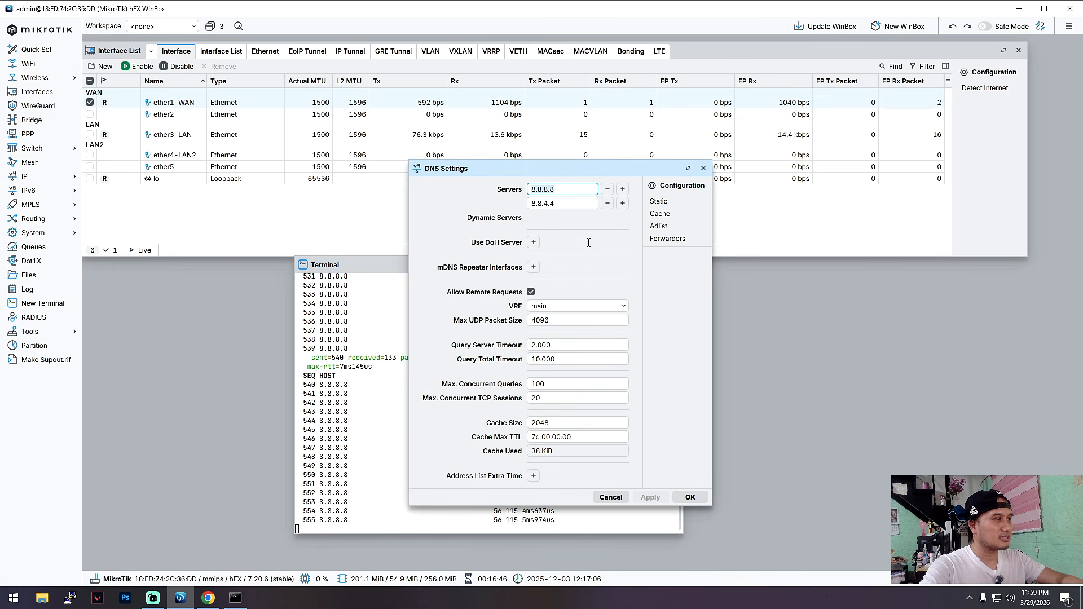
pyautogui.click(606, 203)
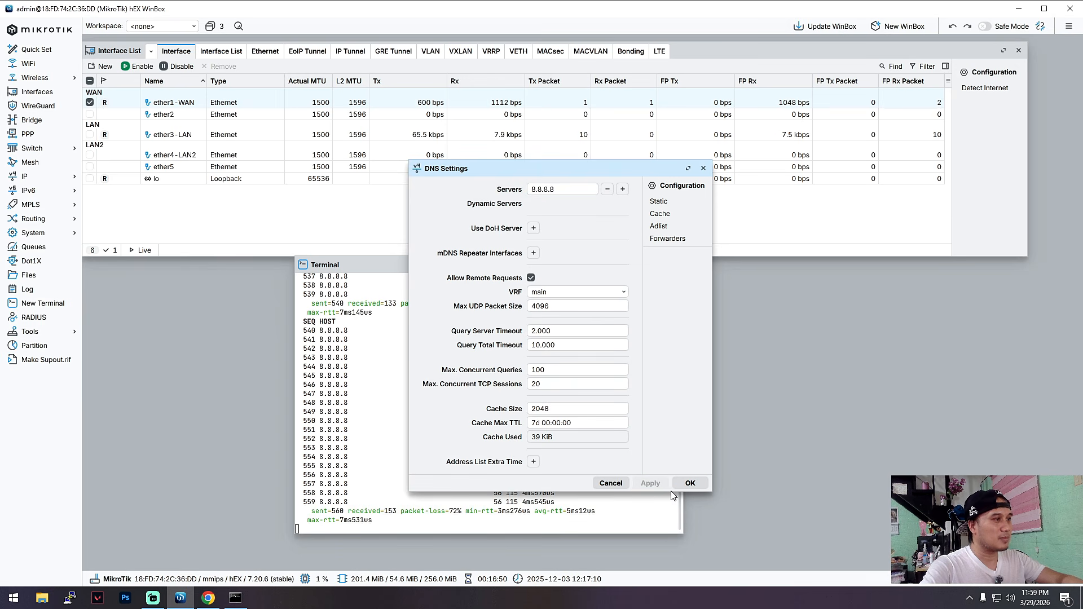
pyautogui.click(690, 483)
# Switch to the Command Prompt and renew the computer's IP configuration again with ipconfig /renew.
pyautogui.click(240, 598)
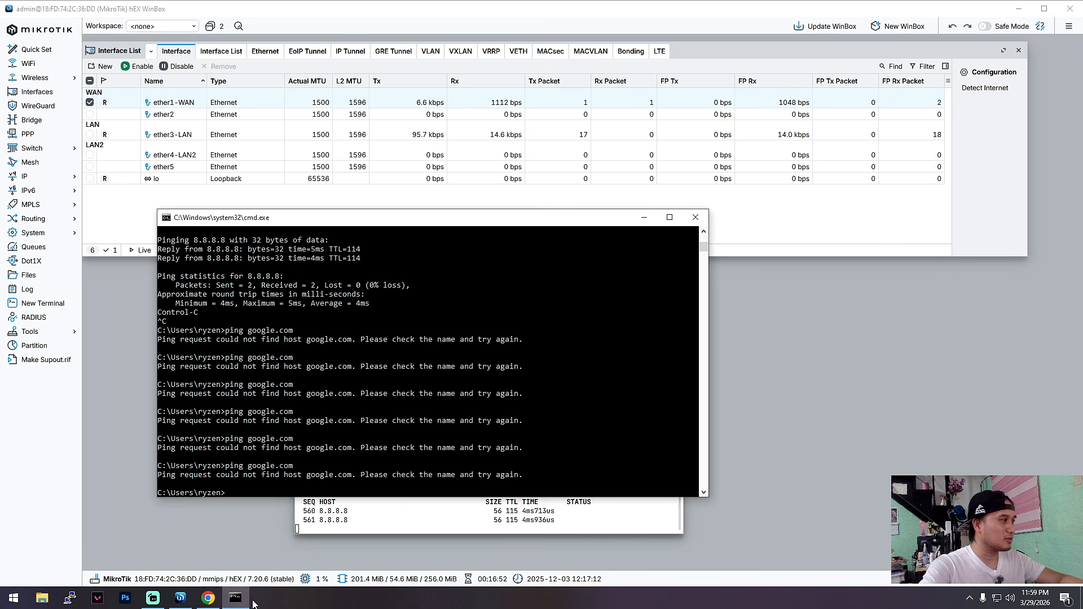
pyautogui.press('Up')
pyautogui.press('Up')
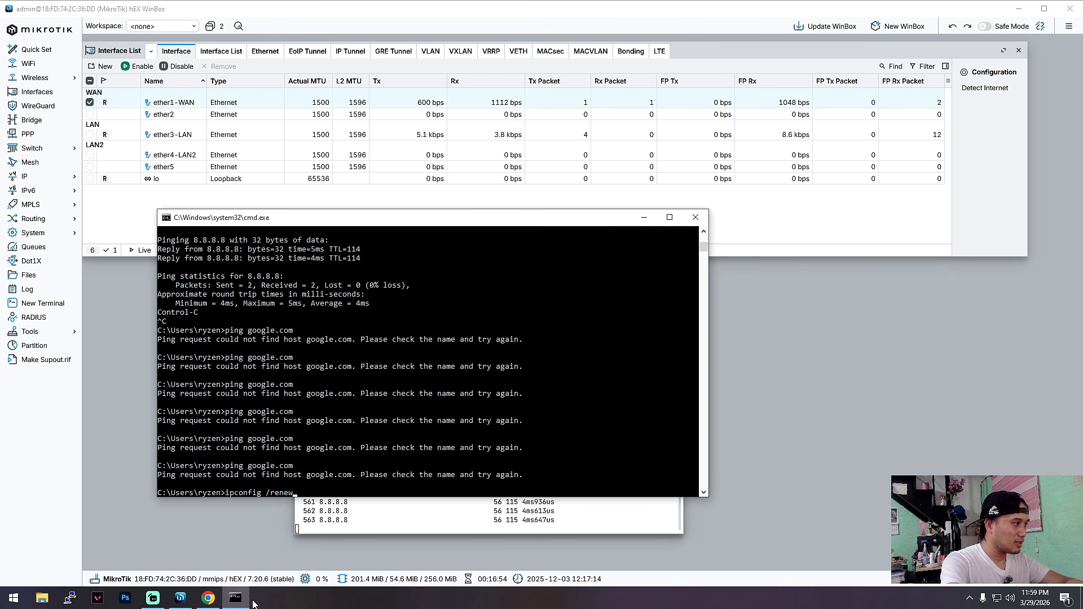
pyautogui.press('Return')
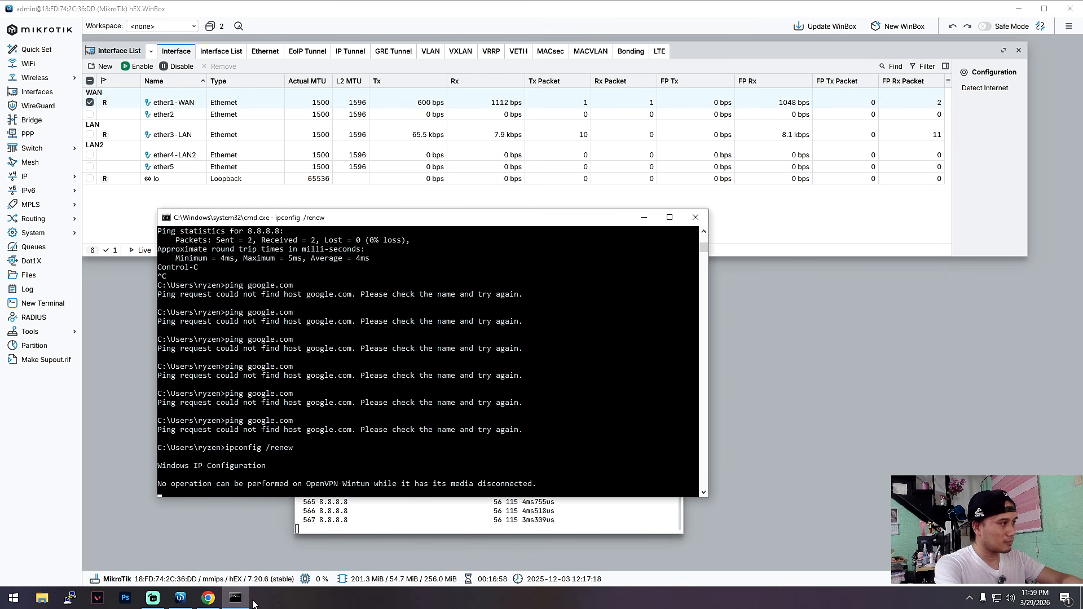
# Retest name resolution by pinging google.com twice.
pyautogui.press('Up')
pyautogui.press('Up')
pyautogui.press('Return')
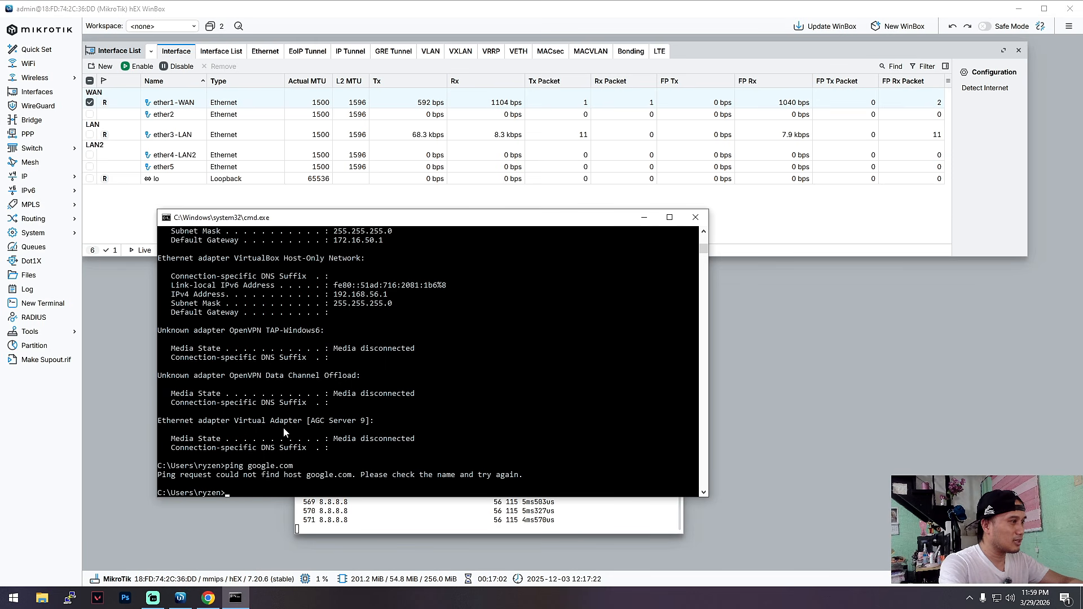
pyautogui.press('Up')
pyautogui.press('Return')
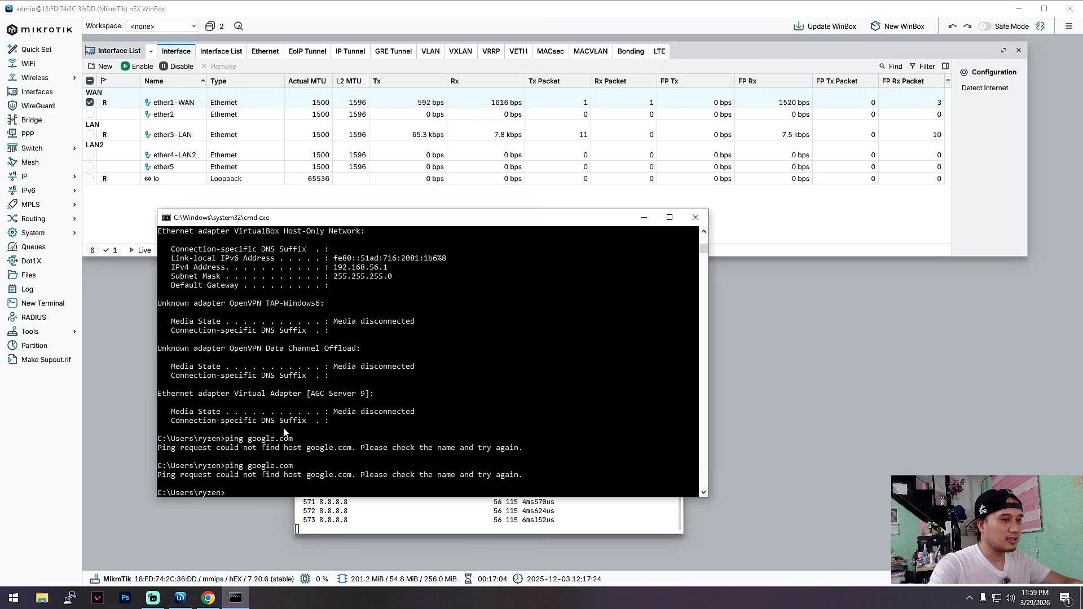
# Test internet reachability from the computer by pinging 8.8.8.8, and minimize the Command Prompt.
pyautogui.press('Up')
pyautogui.press('Up')
pyautogui.press('Up')
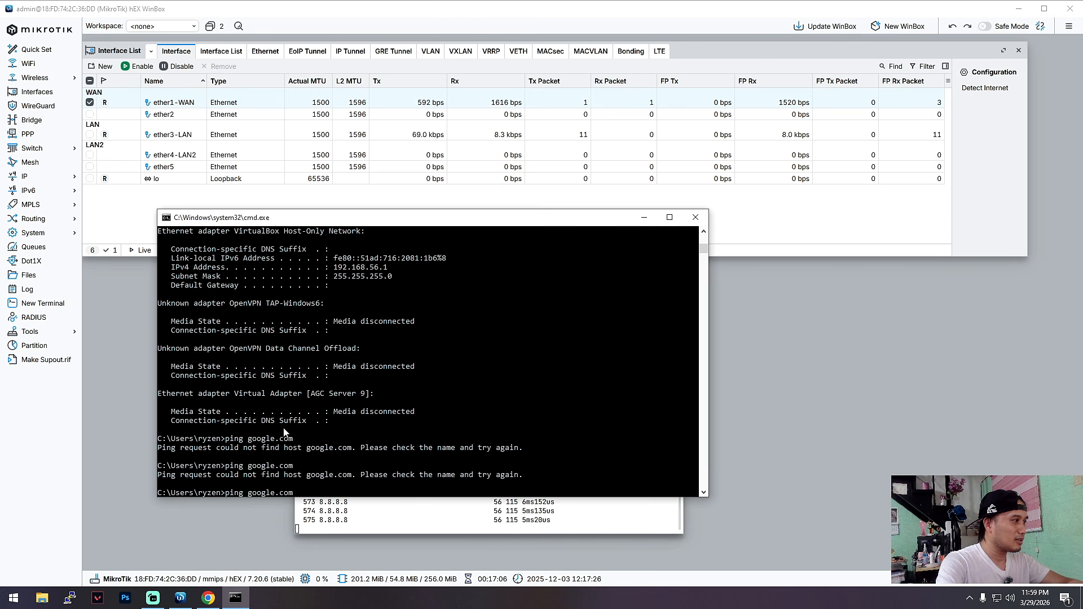
pyautogui.press('Return')
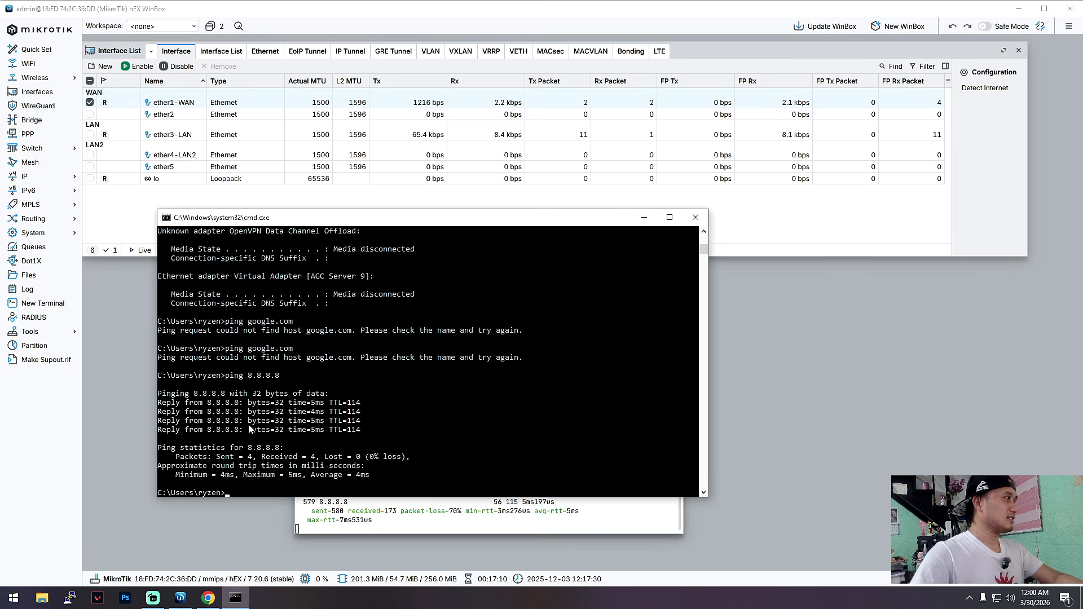
pyautogui.click(644, 217)
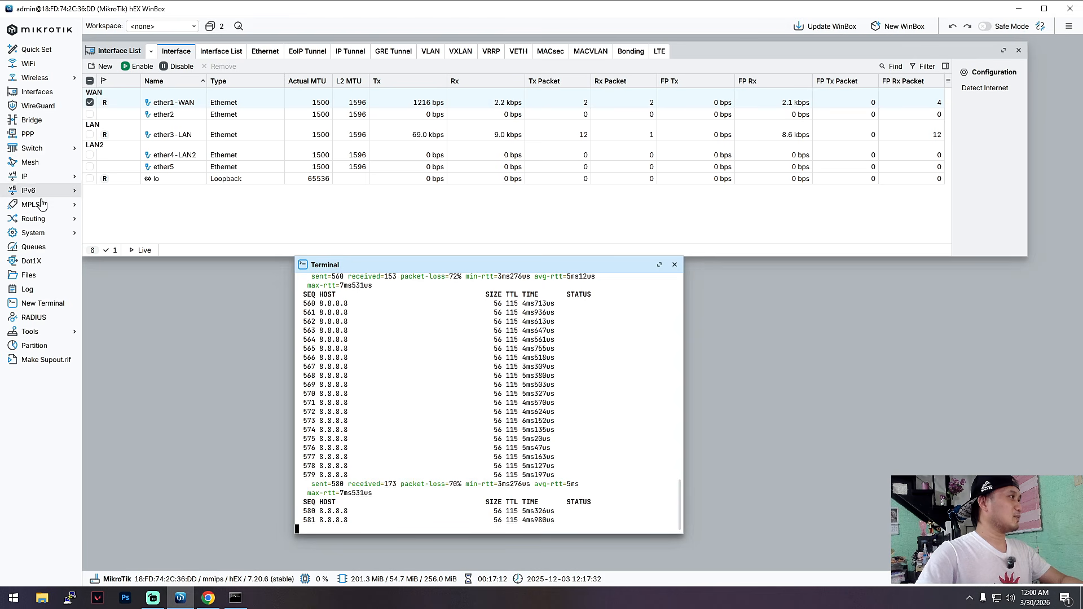
# Open the router's DHCP server list, inspect the dhcp1 server's settings and close them without changes.
pyautogui.click(25, 176)
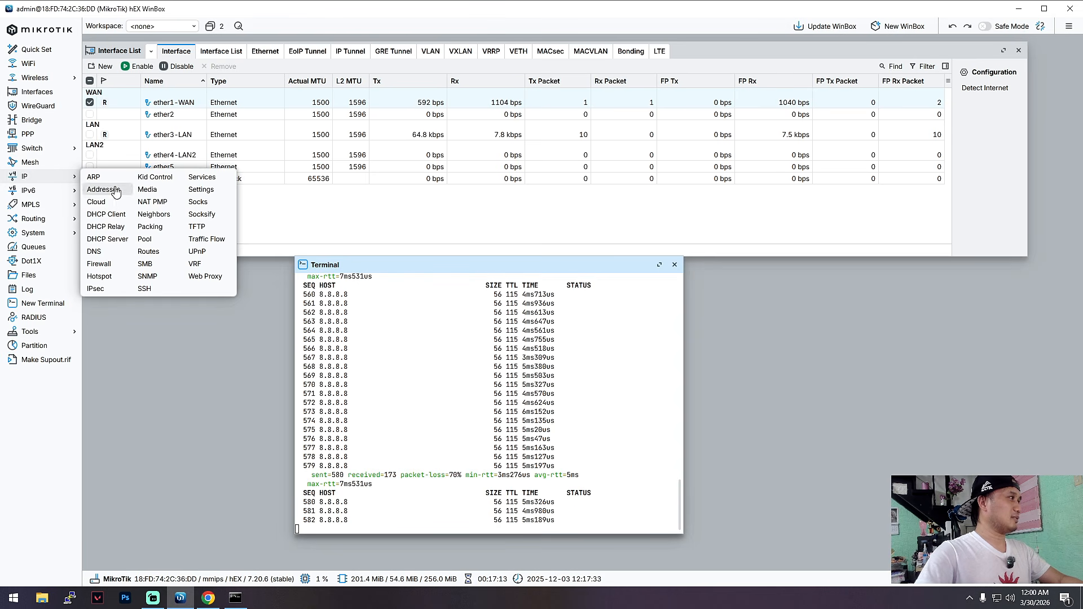
pyautogui.click(108, 239)
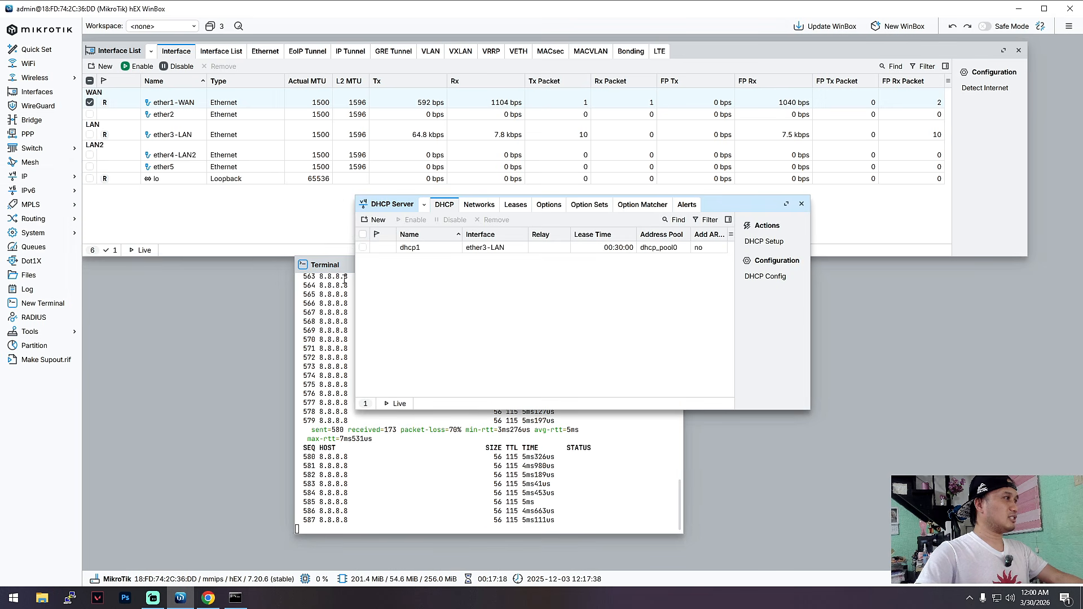
pyautogui.doubleClick(484, 249)
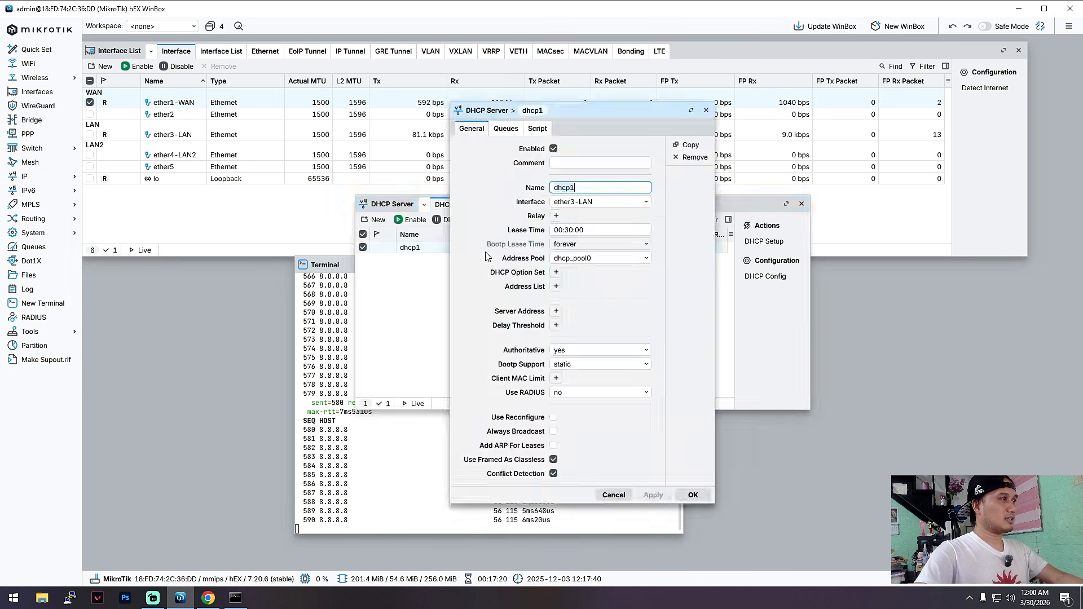
pyautogui.click(705, 111)
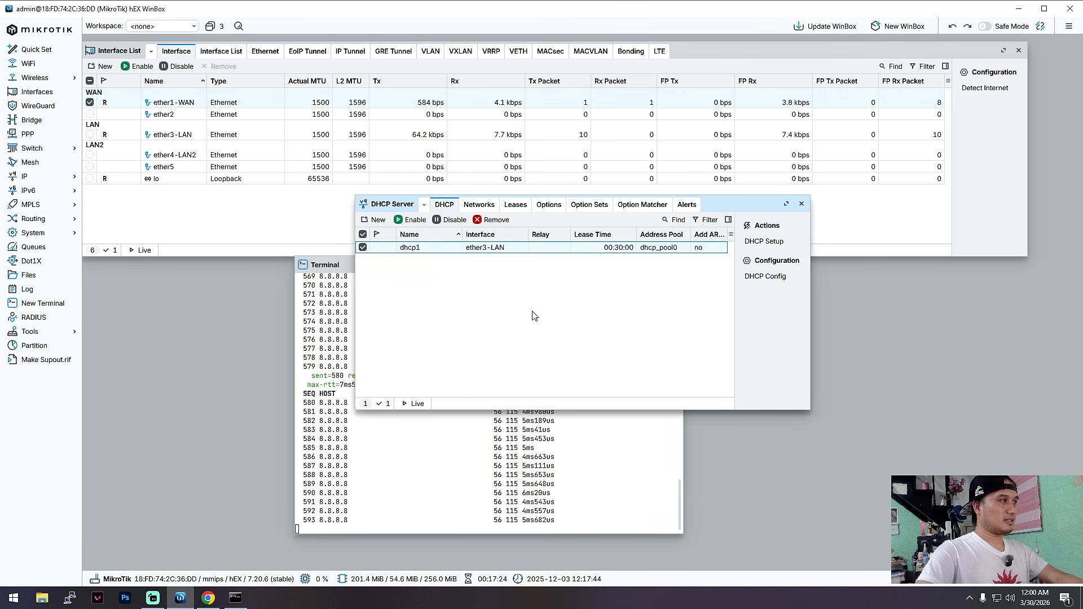
# In the DHCP network 172.16.50.0/24, turn off No DNS, set the DNS server to 8.8.8.8, save, and close the DHCP server window.
pyautogui.click(481, 206)
pyautogui.doubleClick(522, 249)
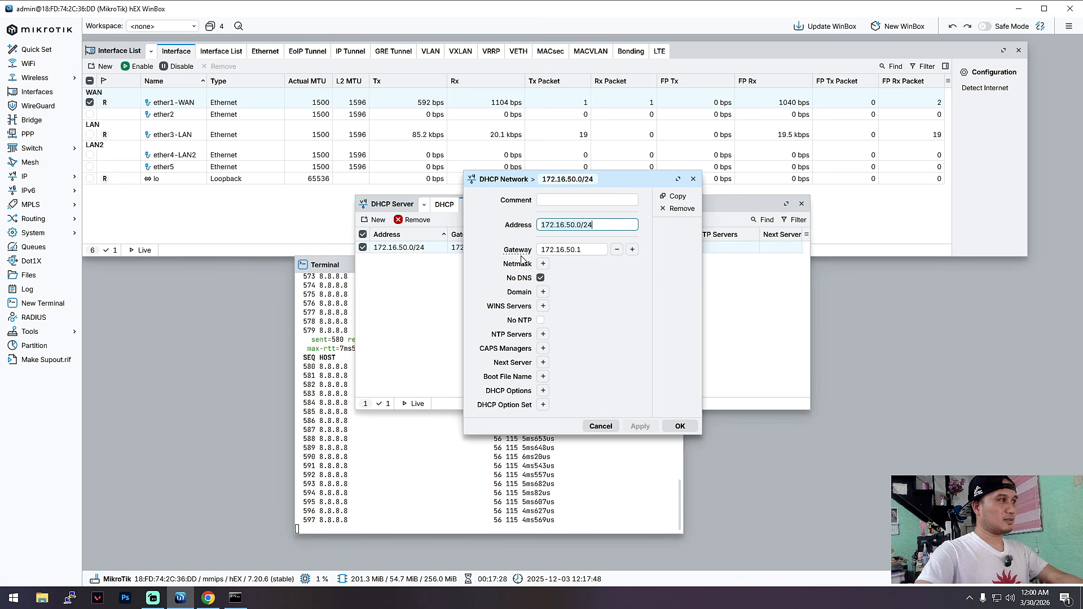
pyautogui.click(540, 278)
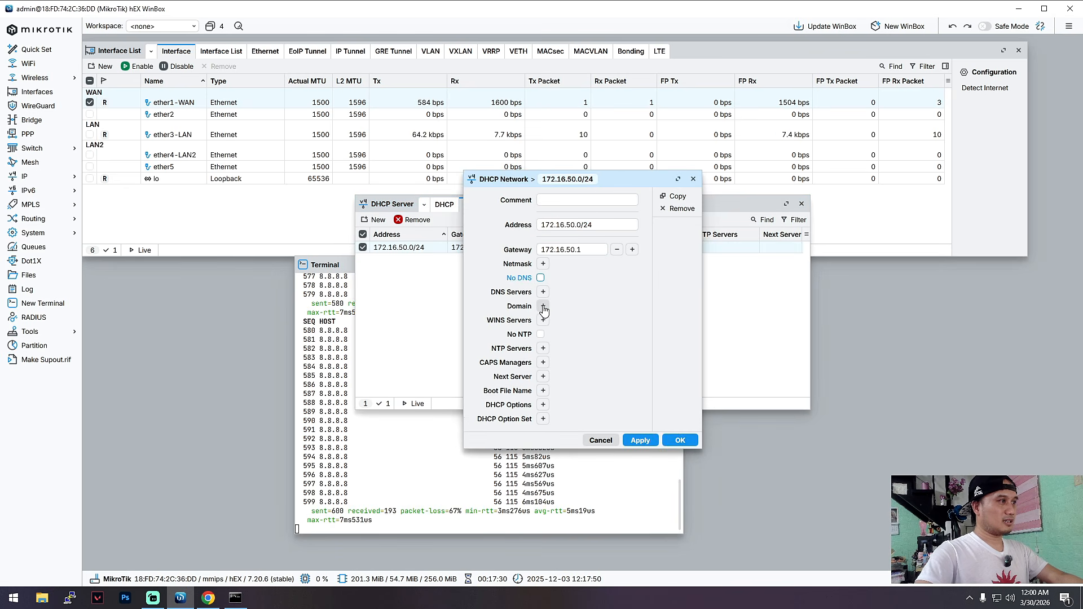
pyautogui.click(543, 292)
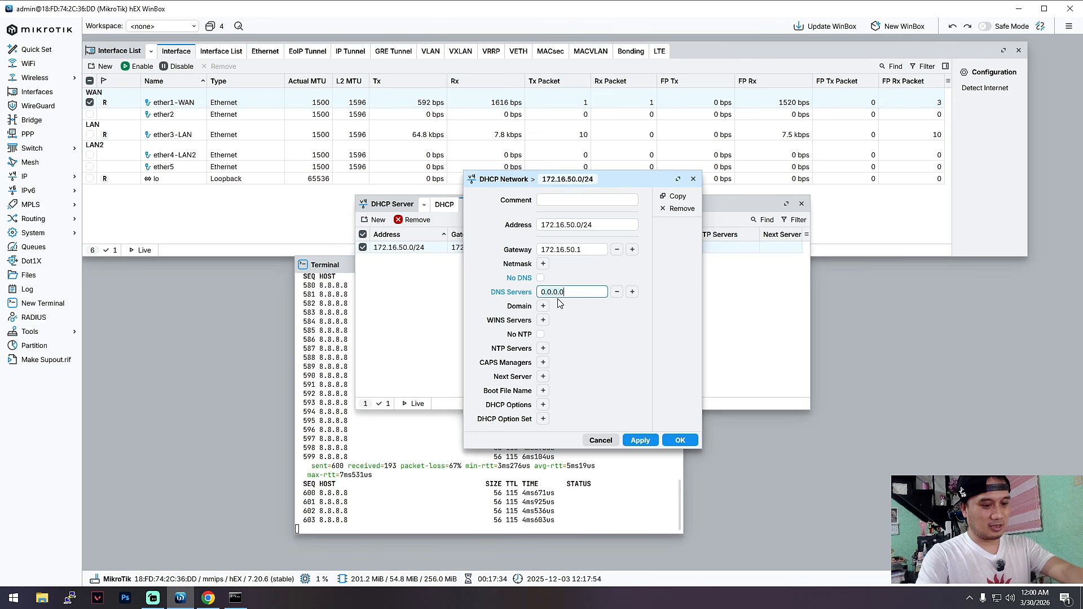
pyautogui.press('BackSpace')
pyautogui.press('BackSpace')
pyautogui.press('BackSpace')
pyautogui.press('BackSpace')
pyautogui.press('BackSpace')
pyautogui.press('BackSpace')
pyautogui.press('BackSpace')
pyautogui.write('8.8.8.8')
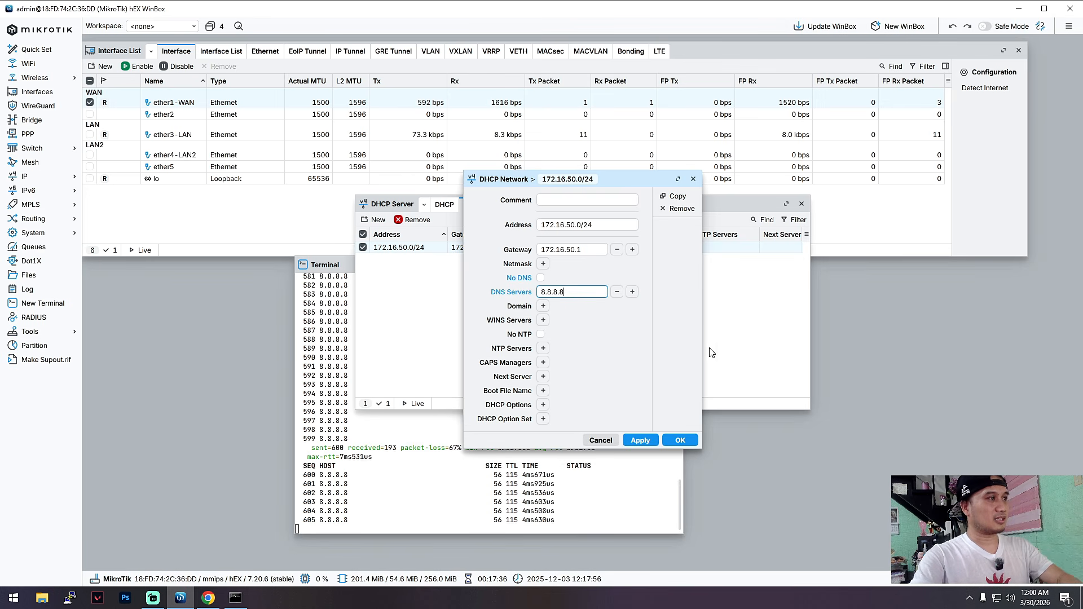
pyautogui.click(640, 440)
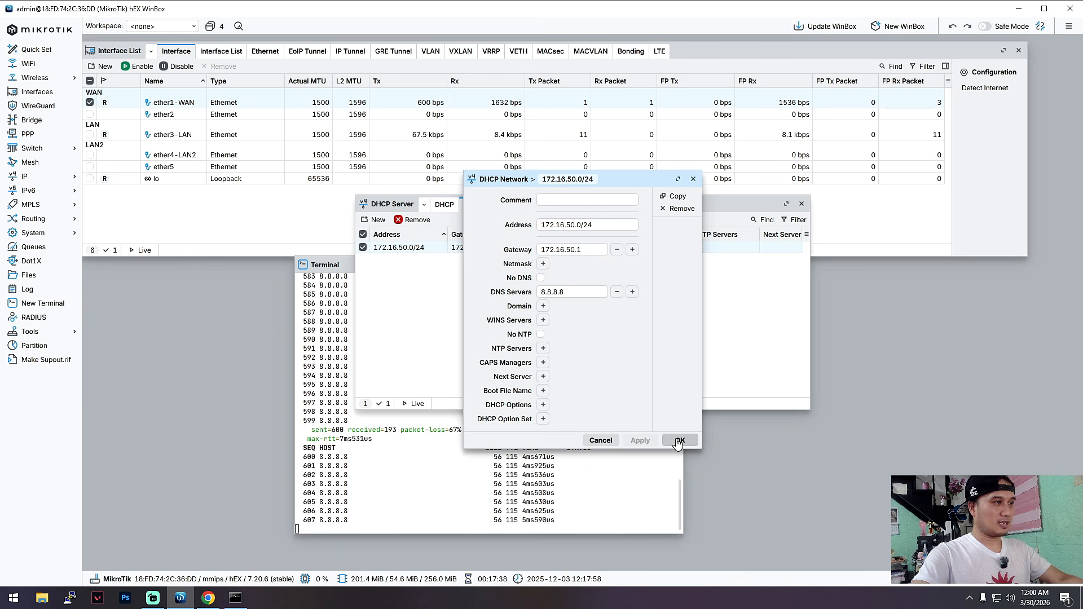
pyautogui.click(678, 441)
pyautogui.click(802, 204)
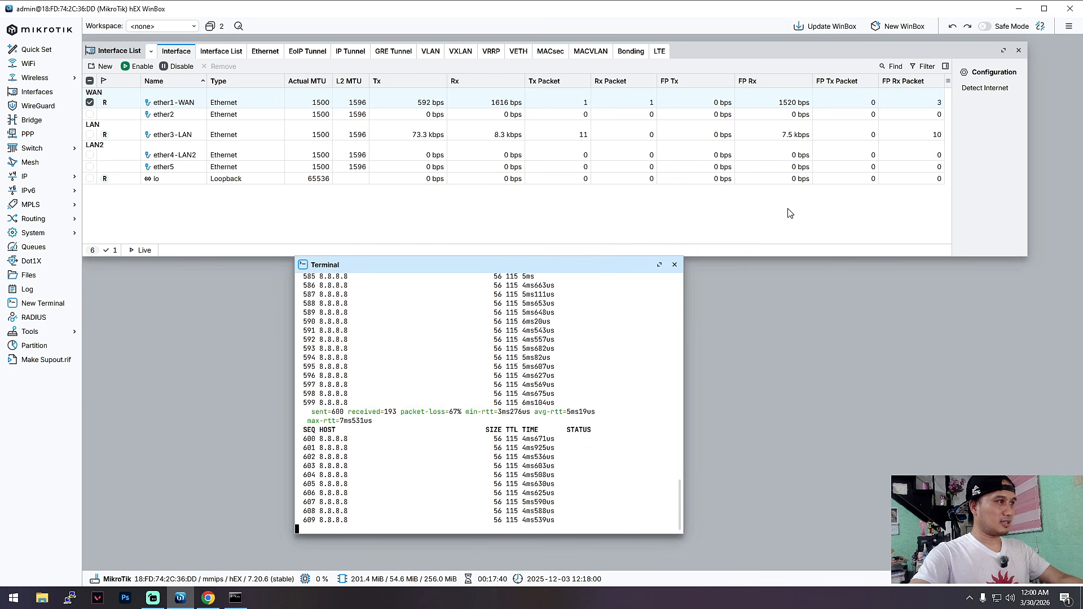
# Switch to the Command Prompt and renew the computer's IP configuration with ipconfig /renew.
pyautogui.click(236, 597)
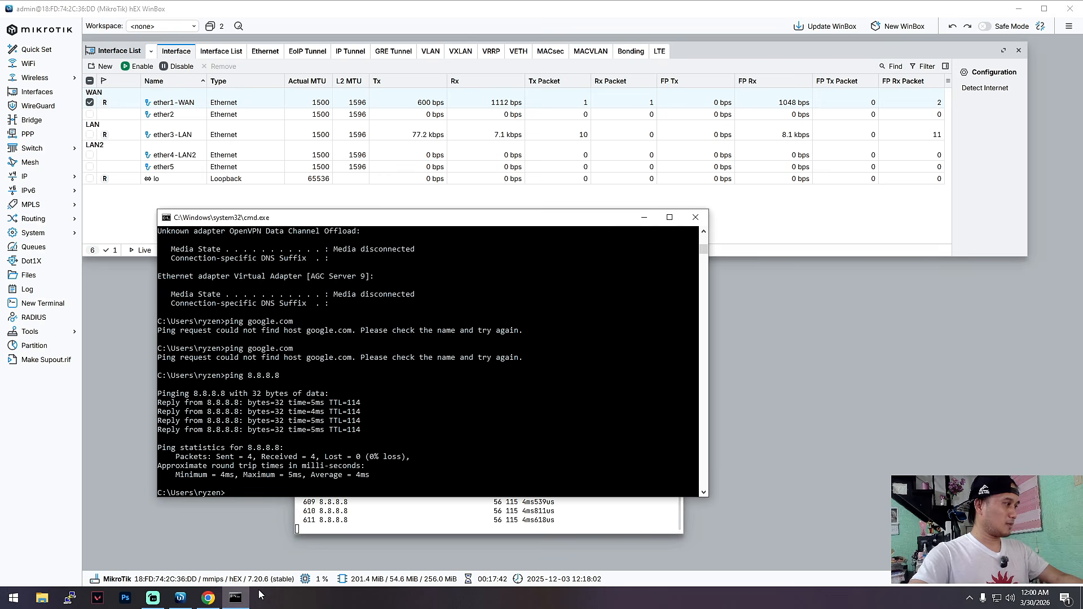
pyautogui.press('Up')
pyautogui.press('Up')
pyautogui.press('Up')
pyautogui.press('Return')
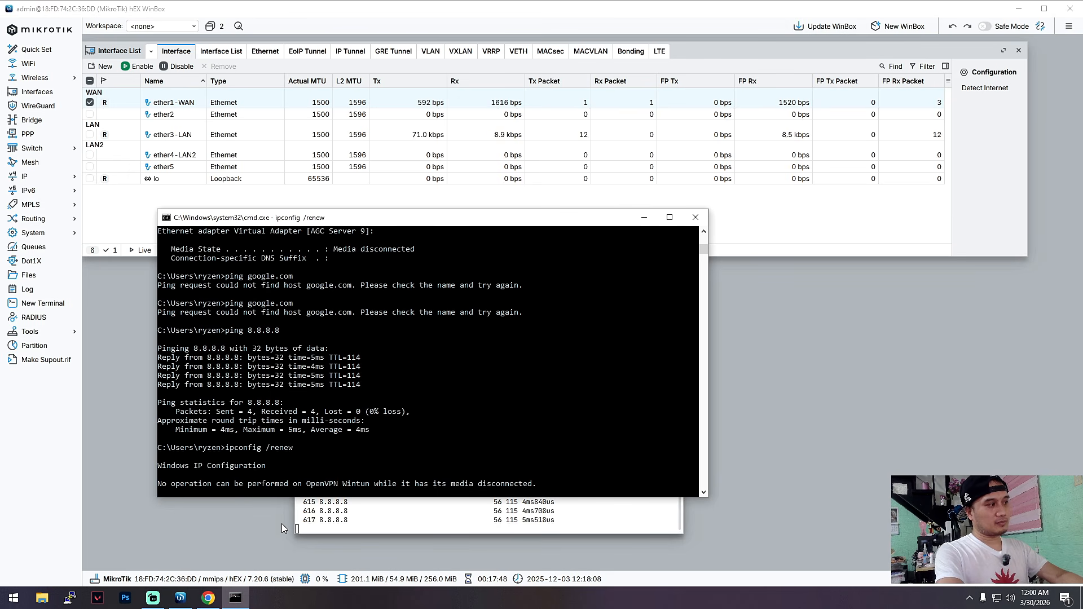
# Test name resolution by pinging google.com, and start a continuous ping with ping google.com -t.
pyautogui.press('Up')
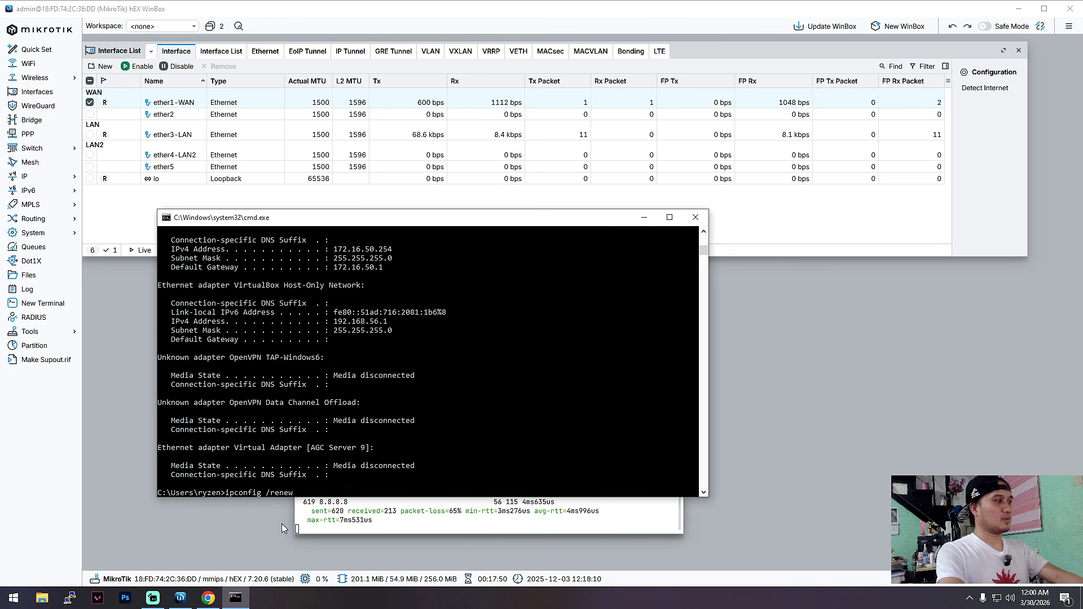
pyautogui.press('Up')
pyautogui.press('Return')
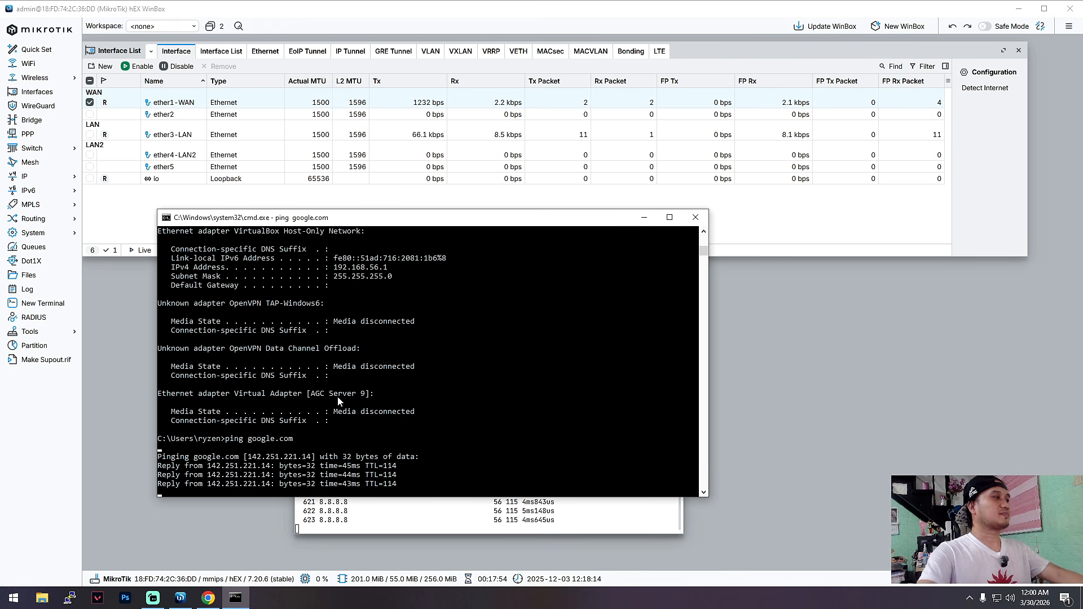
pyautogui.press('Up')
pyautogui.write('-t')
pyautogui.press('Return')
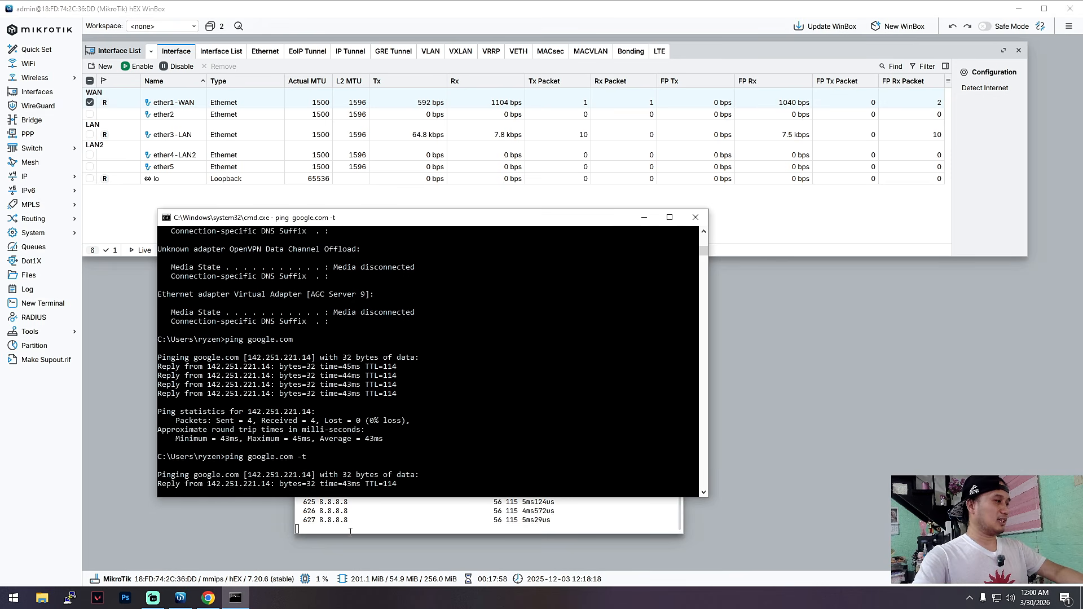
# Switch to Chrome and check web access in the Google and YouTube tabs.
pyautogui.click(208, 597)
pyautogui.click(282, 38)
pyautogui.press('Return')
pyautogui.click(993, 63)
pyautogui.click(93, 9)
pyautogui.click(193, 12)
pyautogui.click(133, 13)
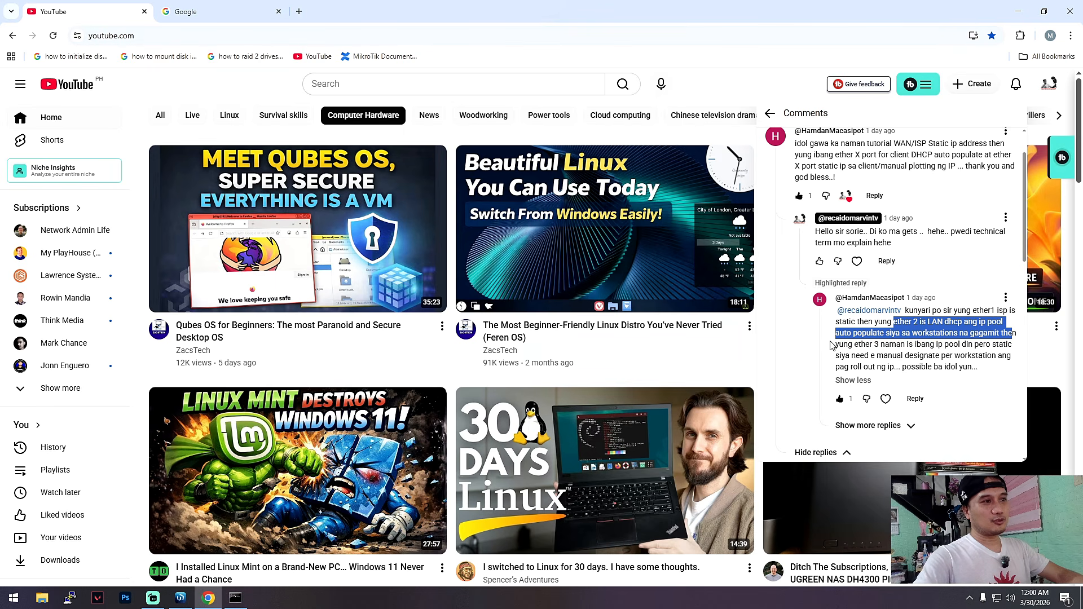
# Highlight the YouTube comment's lines about ether 3 using another pool with manual static addresses, and return to the Google tab.
pyautogui.moveTo(835, 345); pyautogui.dragTo(1008, 356)
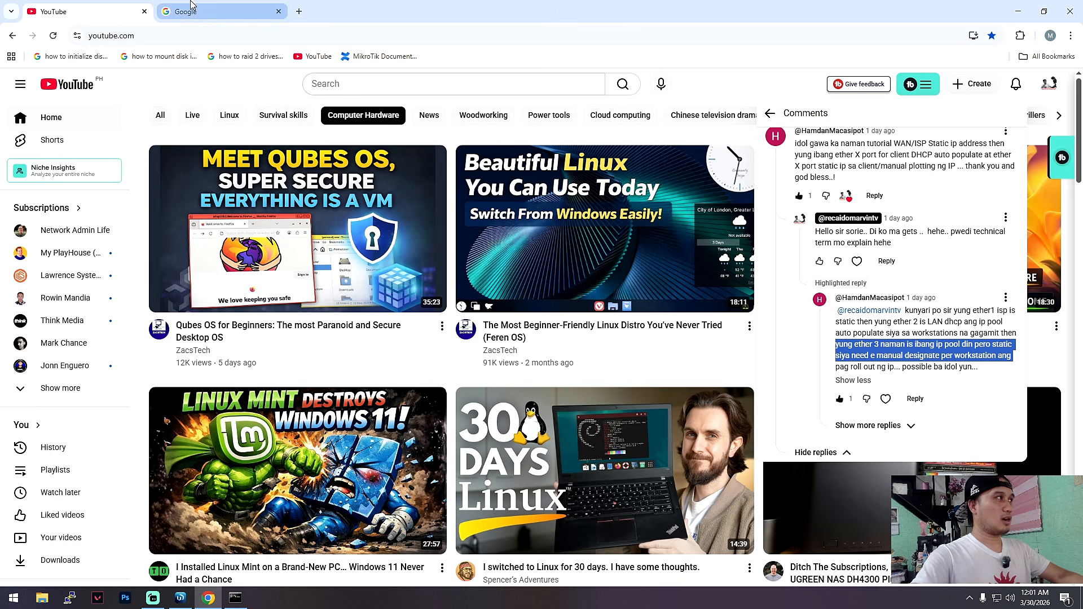
pyautogui.click(218, 13)
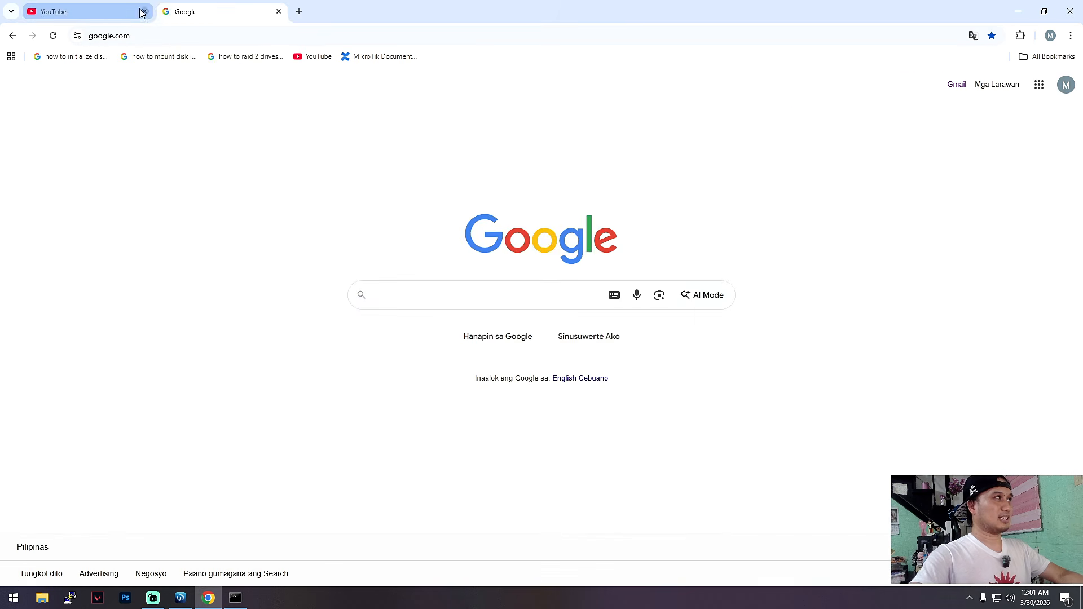
pyautogui.click(135, 12)
pyautogui.click(218, 12)
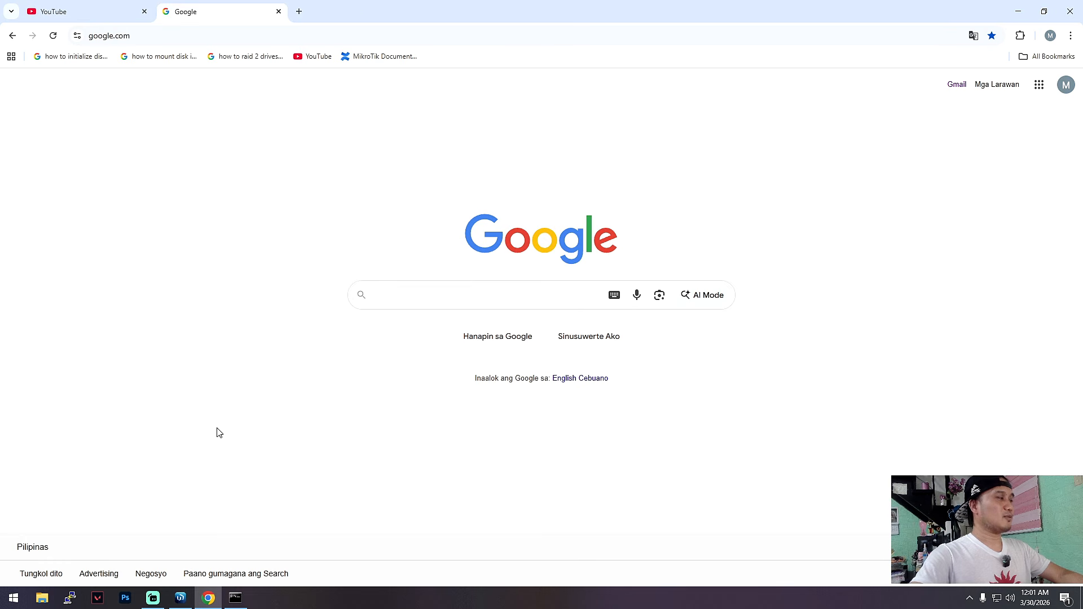
pyautogui.click(152, 598)
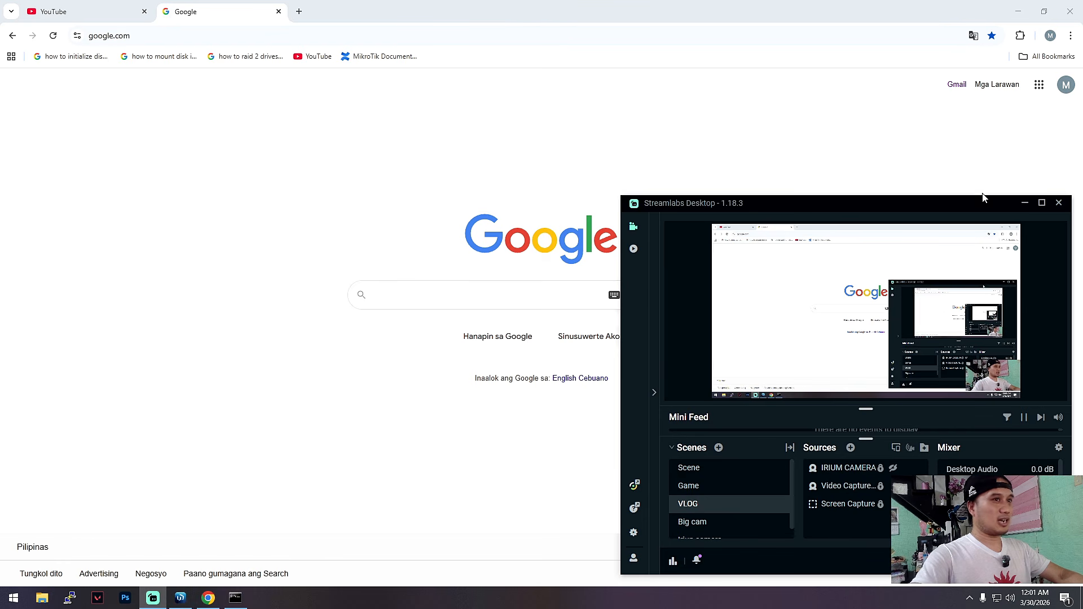
pyautogui.click(1024, 203)
# Switch to WinBox and compare the ether3-LAN and ether4-LAN2 entries in the interface list, ending with ether4-LAN2 selected.
pyautogui.click(180, 597)
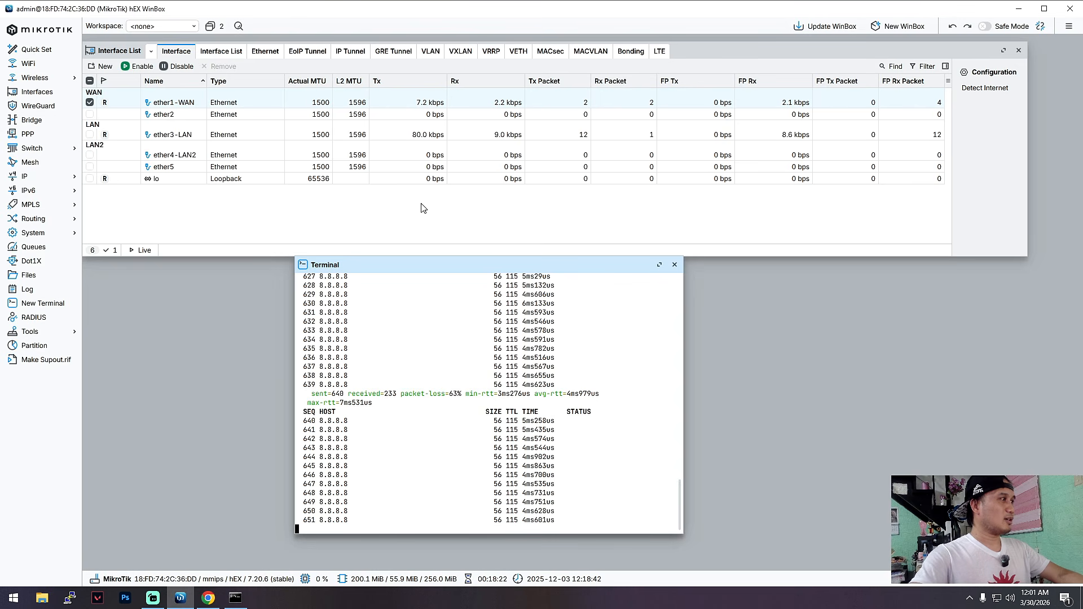
pyautogui.click(128, 133)
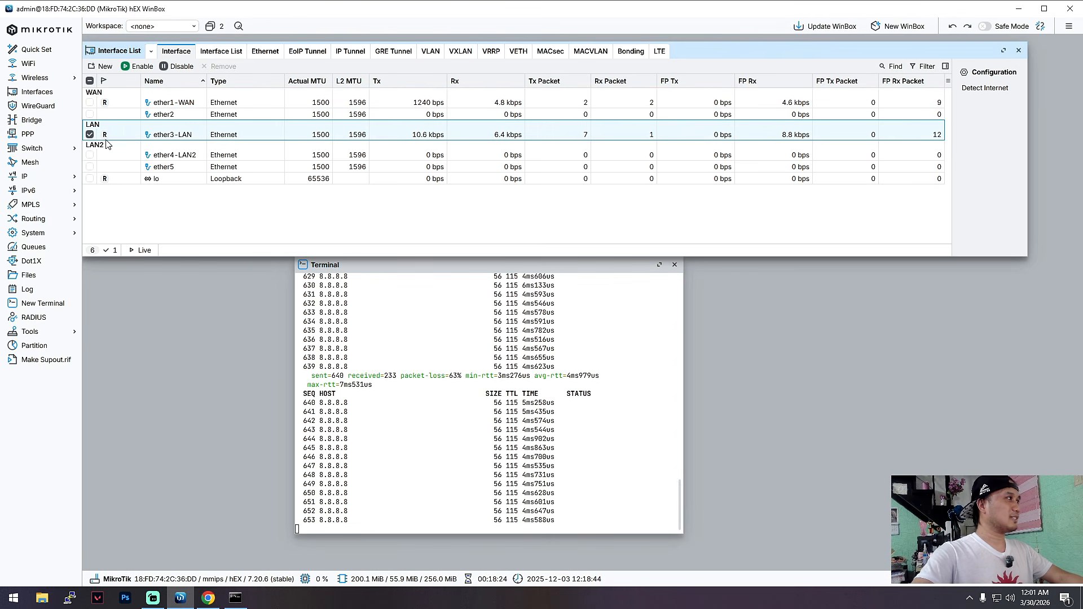
pyautogui.click(115, 154)
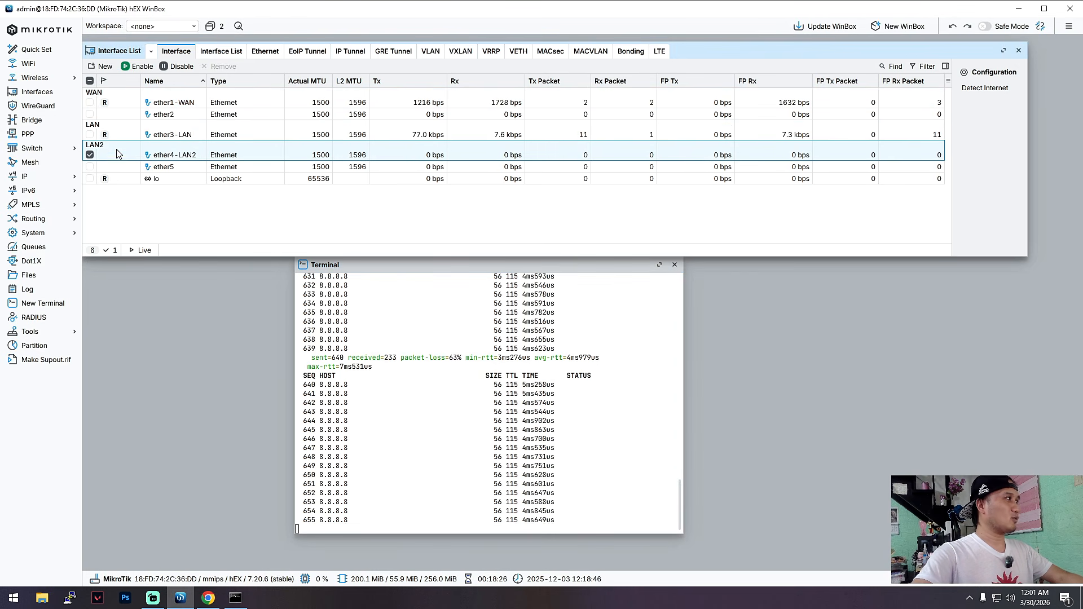
pyautogui.click(116, 137)
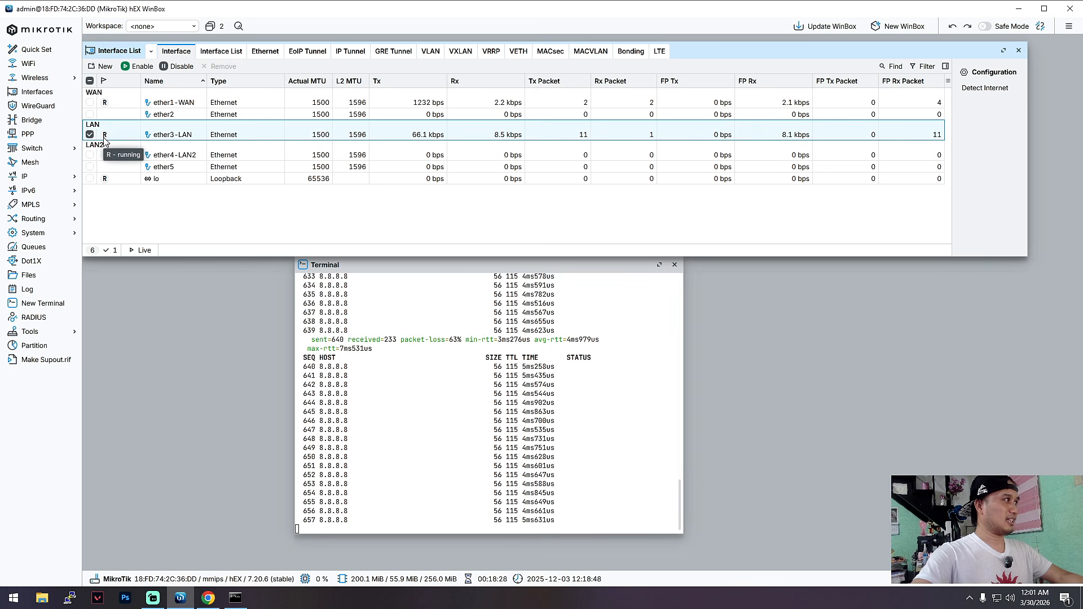
pyautogui.click(115, 152)
pyautogui.click(117, 138)
pyautogui.click(115, 149)
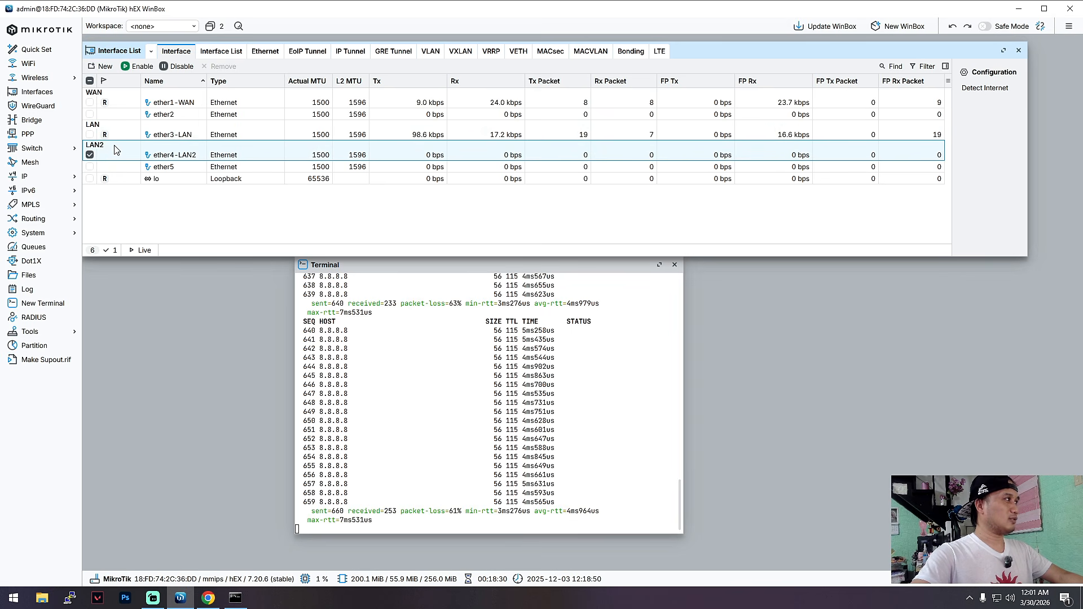
pyautogui.click(117, 138)
pyautogui.click(118, 154)
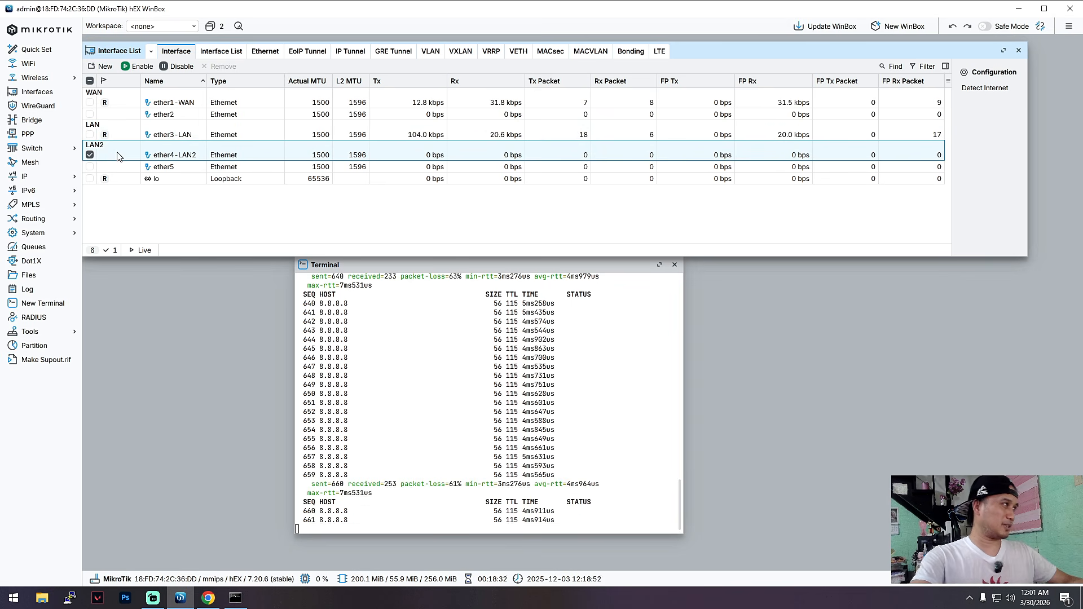
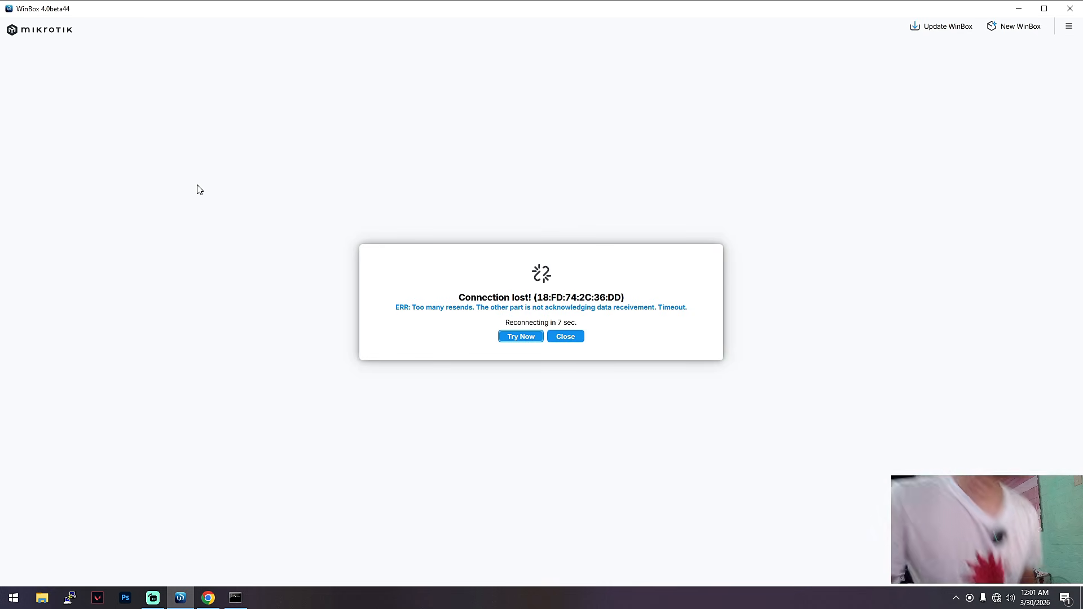
# Dismiss the lost connection and log in to the router discovered on ether4-LAN2 as admin, entering the login password.
pyautogui.click(565, 337)
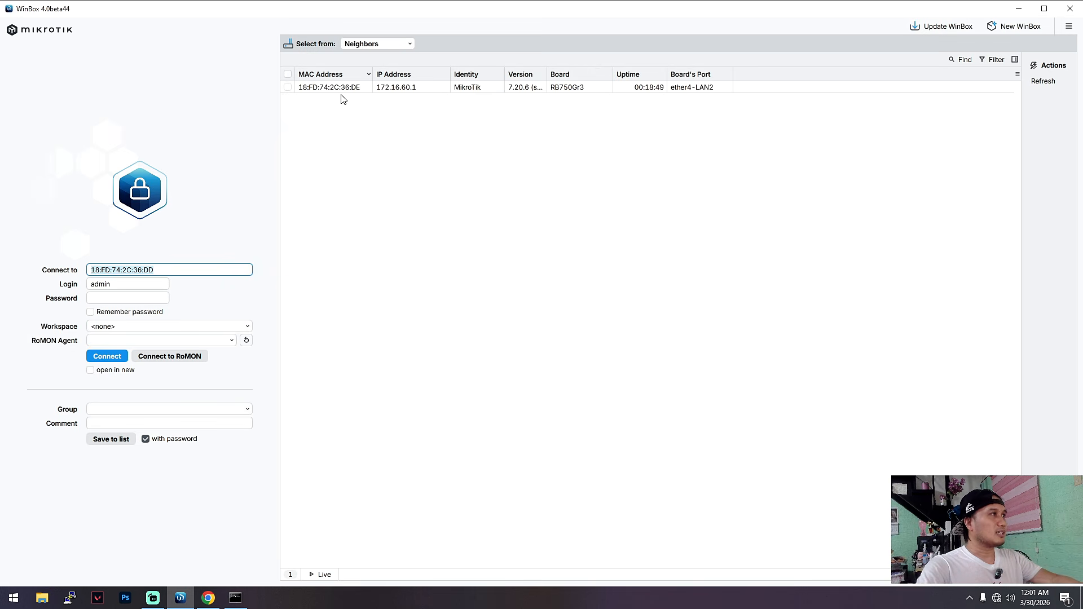
pyautogui.click(340, 89)
pyautogui.click(102, 297)
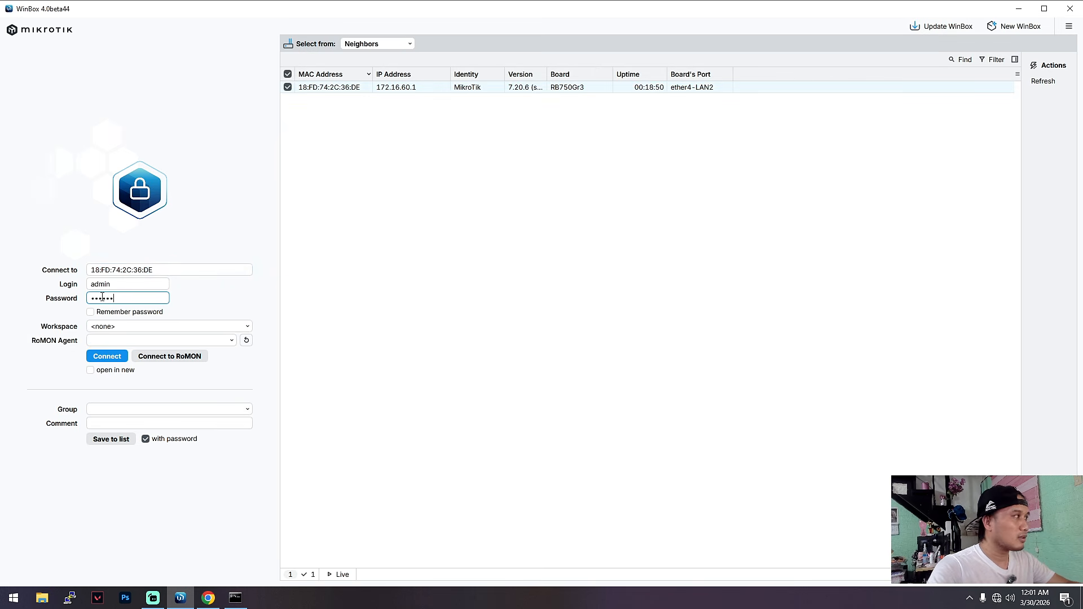
pyautogui.click(116, 358)
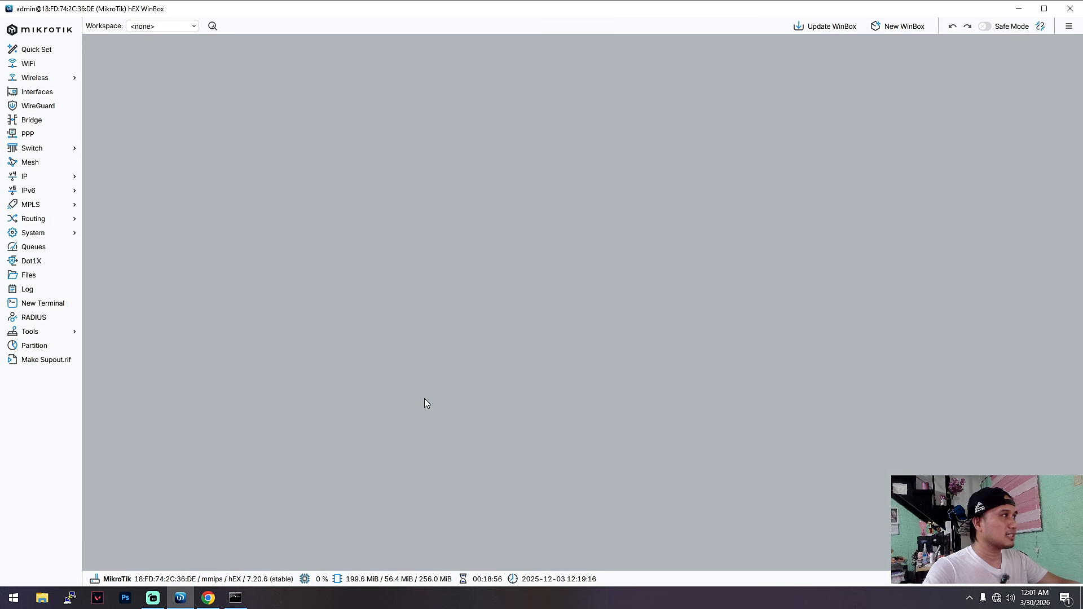
# Open the interface list and check the ether4-LAN2 entry's running flag.
pyautogui.click(46, 94)
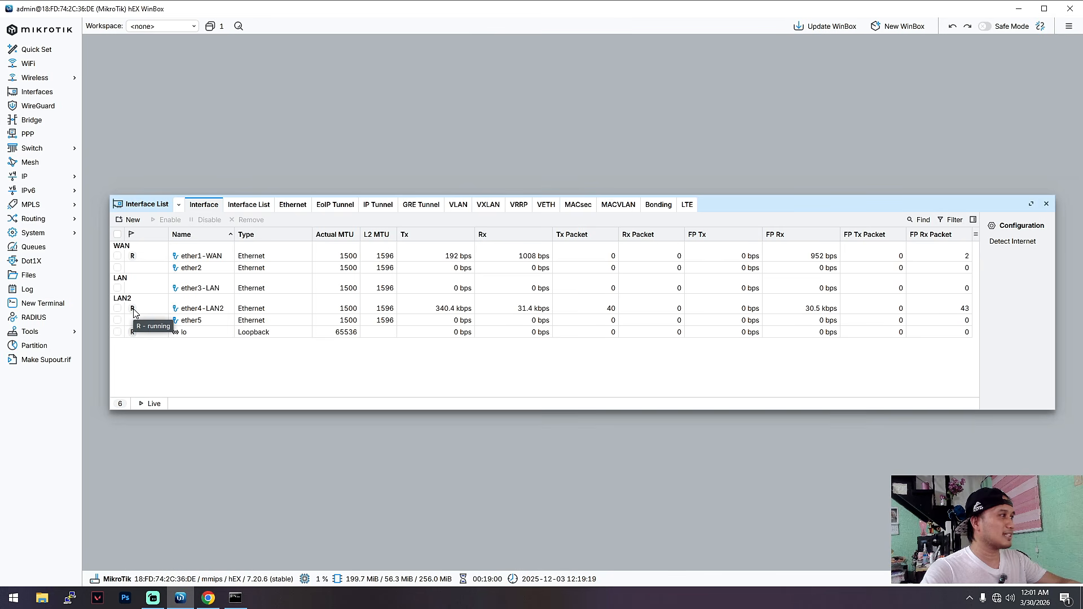
pyautogui.moveTo(830, 202); pyautogui.dragTo(833, 165)
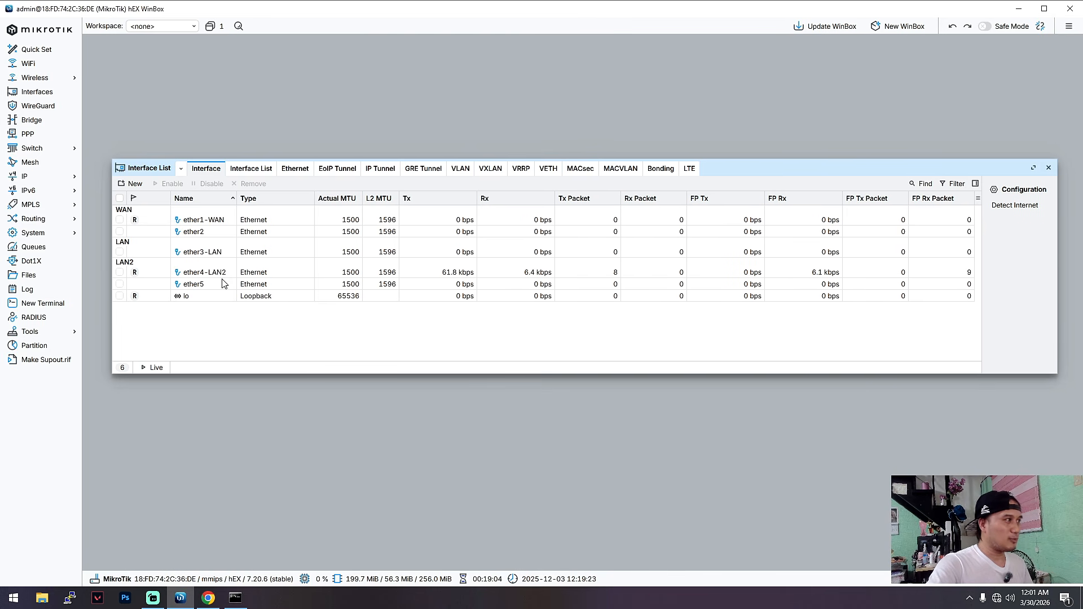
pyautogui.click(206, 273)
pyautogui.click(120, 273)
pyautogui.click(139, 274)
pyautogui.click(118, 275)
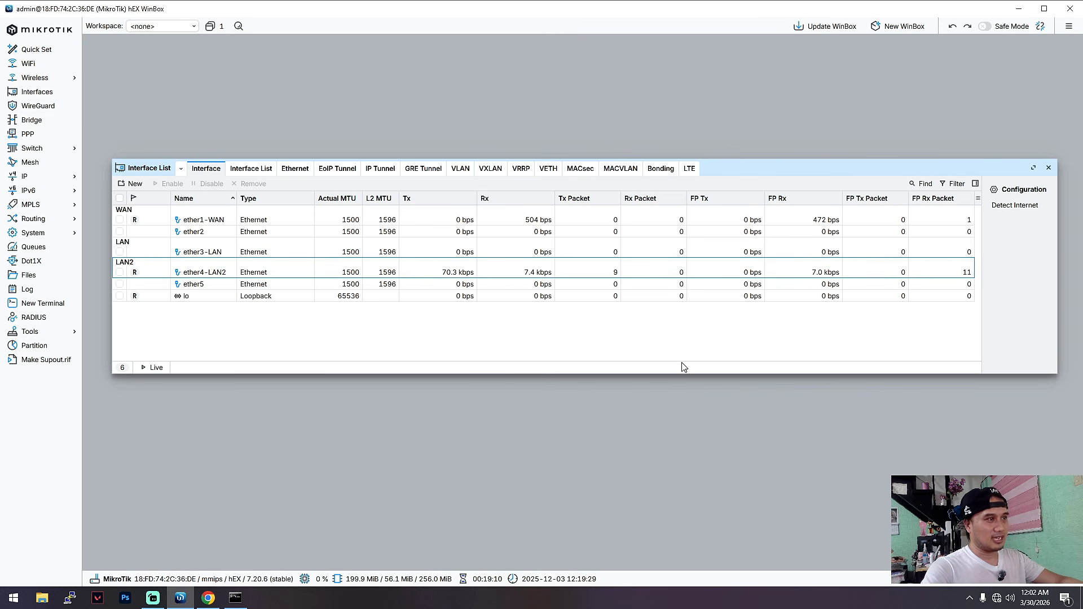
# Switch to Command Prompt, stop the continuous google.com ping and run ipconfig /renew.
pyautogui.click(235, 598)
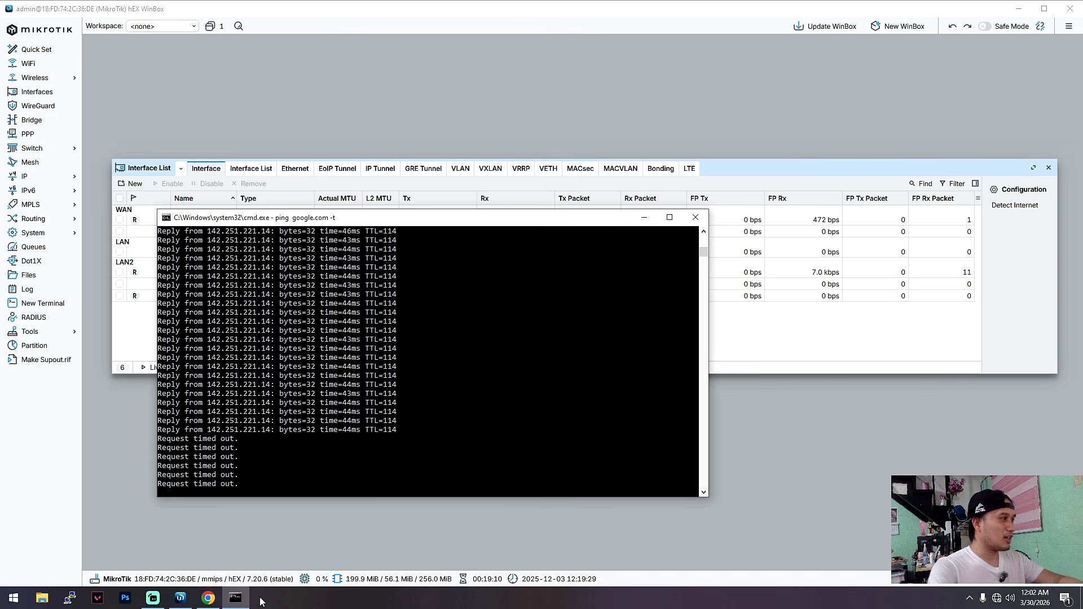
pyautogui.hotkey('ctrl', 'c')
pyautogui.press('Up')
pyautogui.press('Up')
pyautogui.press('Up')
pyautogui.press('Up')
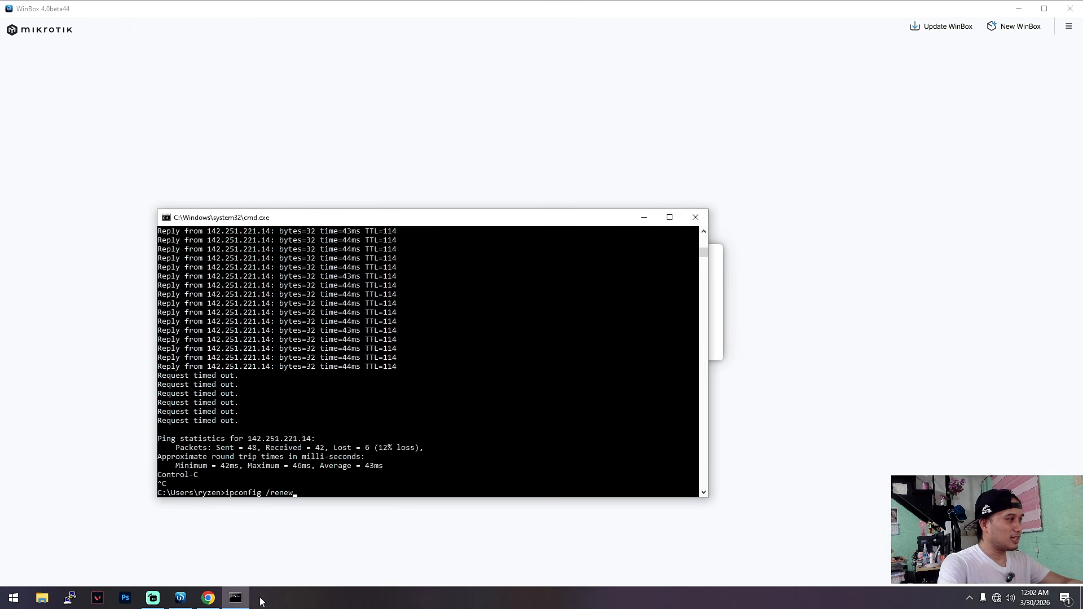
pyautogui.press('Up')
pyautogui.press('Return')
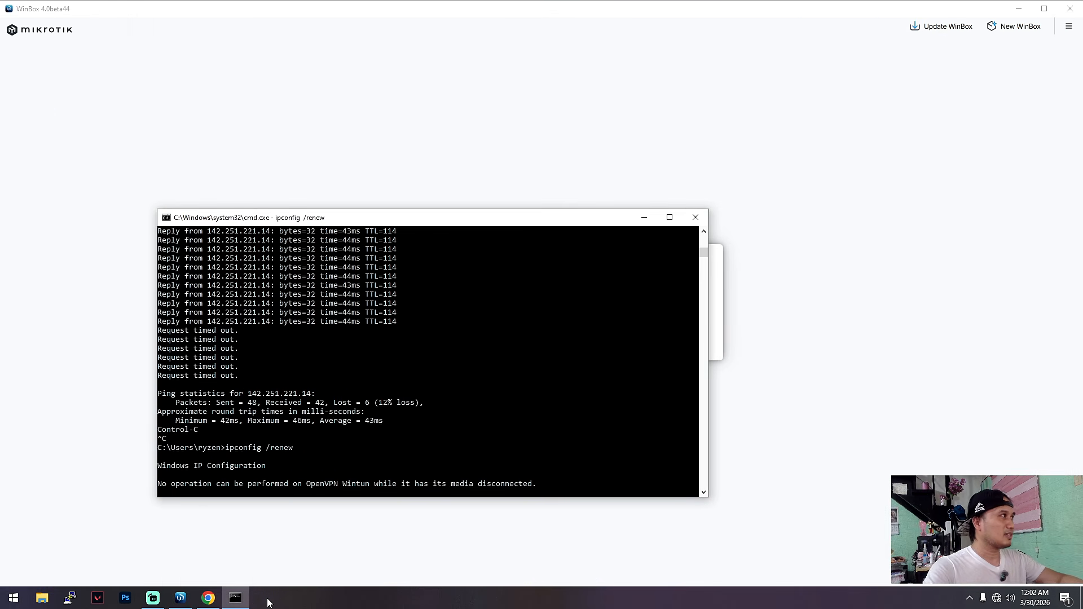
# Switch to WinBox, close the dropped session, reconnect to the router and reopen the interface list near the workspace's upper edge.
pyautogui.click(725, 317)
pyautogui.click(563, 338)
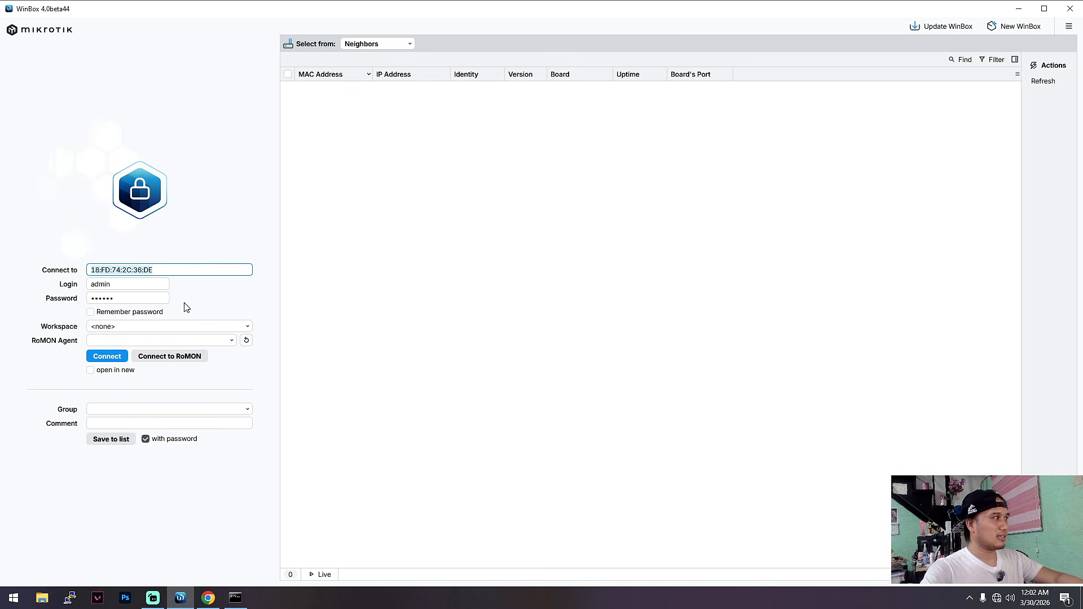
pyautogui.click(107, 356)
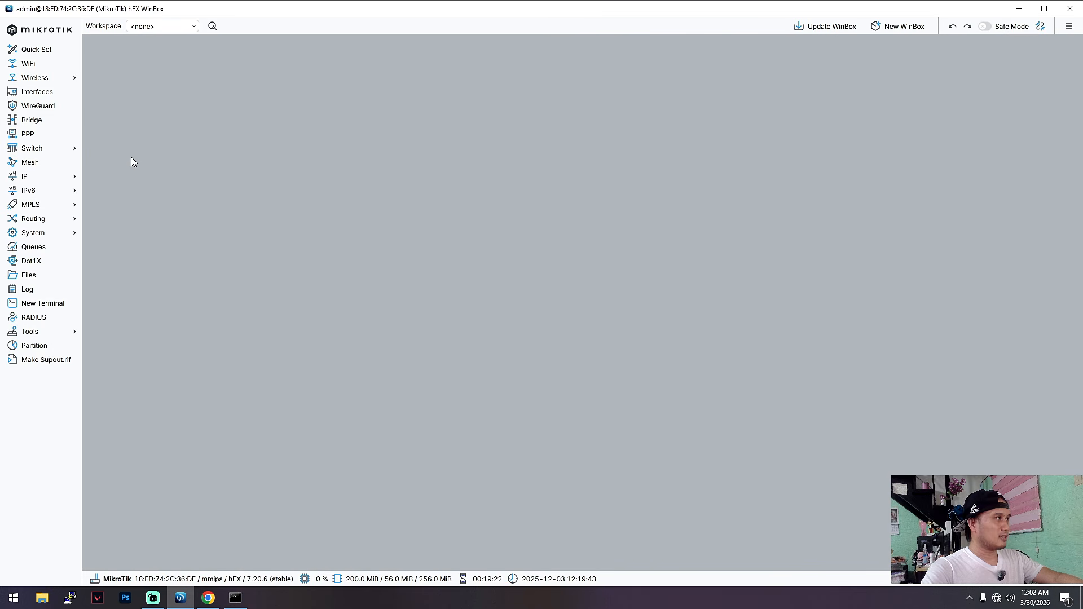
pyautogui.click(36, 92)
pyautogui.moveTo(734, 212); pyautogui.dragTo(720, 70)
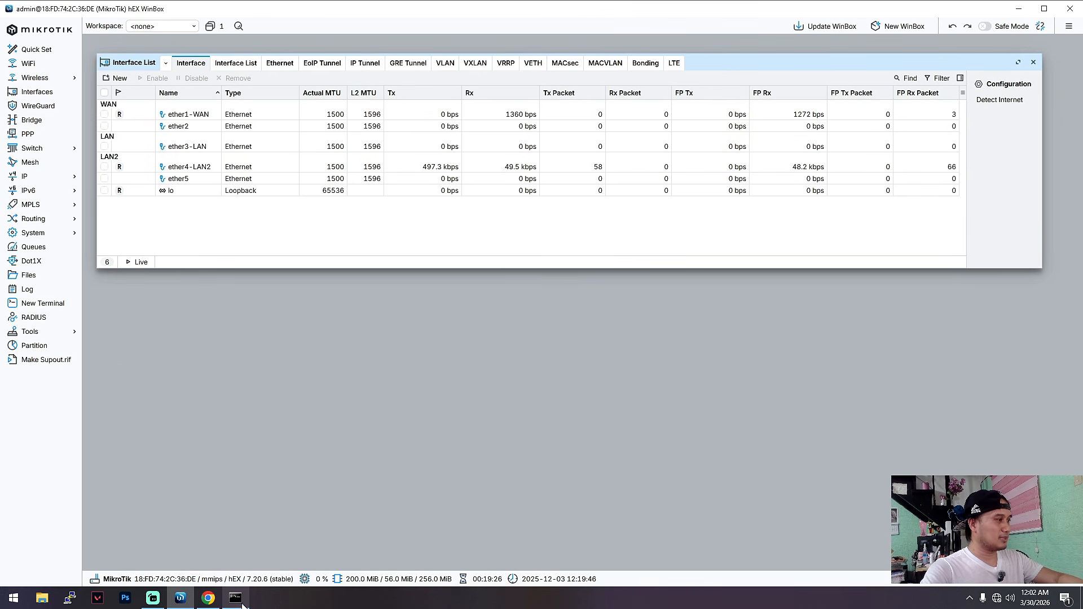
# Switch to Command Prompt and place it below the interface entries to check the ipconfig /renew output.
pyautogui.click(236, 599)
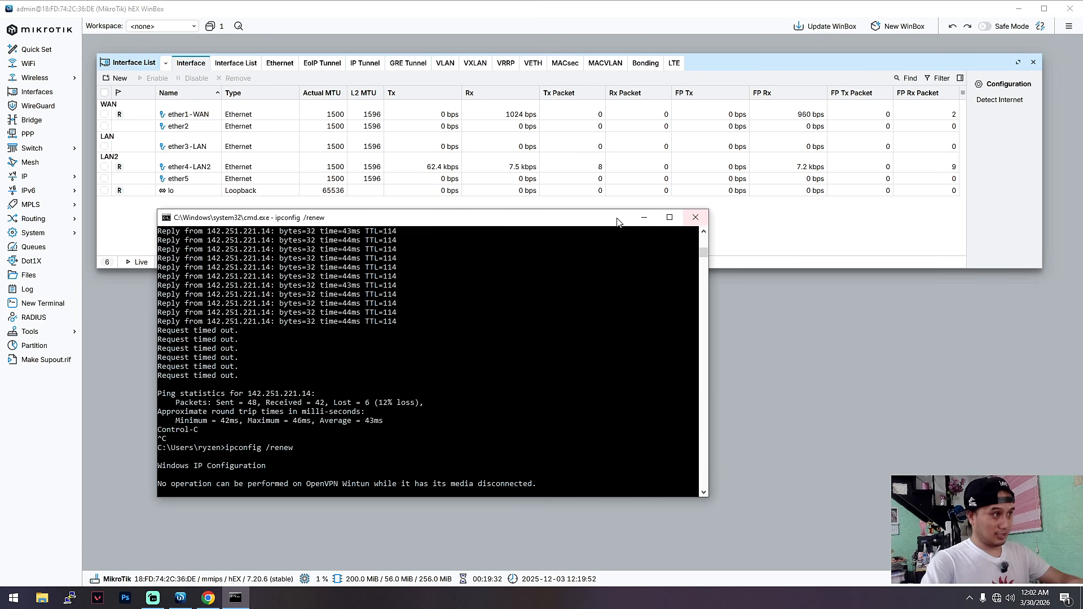
pyautogui.moveTo(613, 217); pyautogui.dragTo(551, 233)
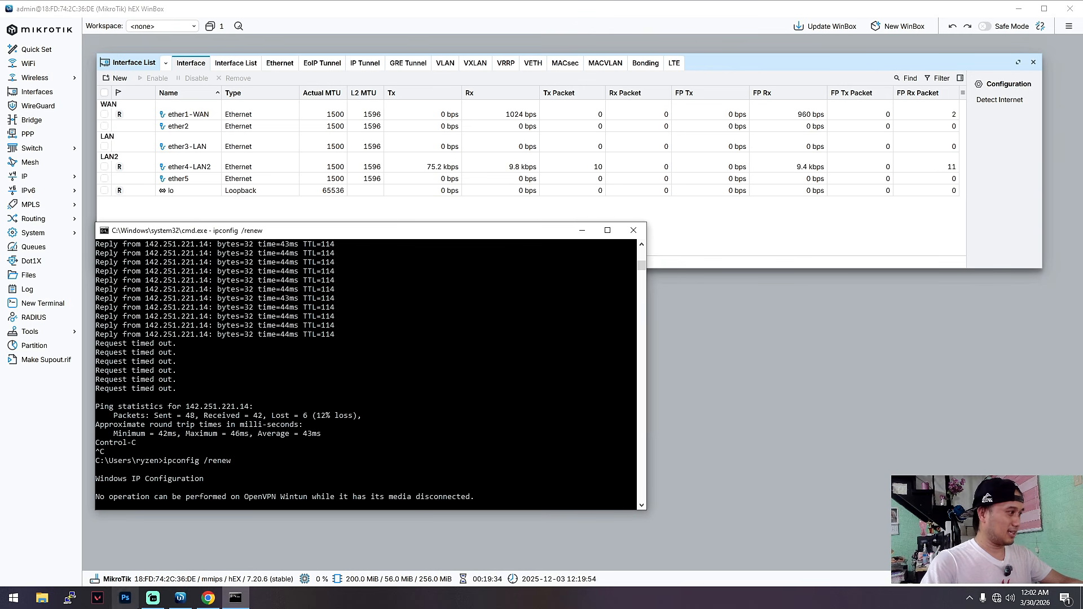
pyautogui.moveTo(486, 236)
pyautogui.mouseDown()
pyautogui.moveTo(528, 243)
pyautogui.moveTo(482, 239)
pyautogui.mouseUp()
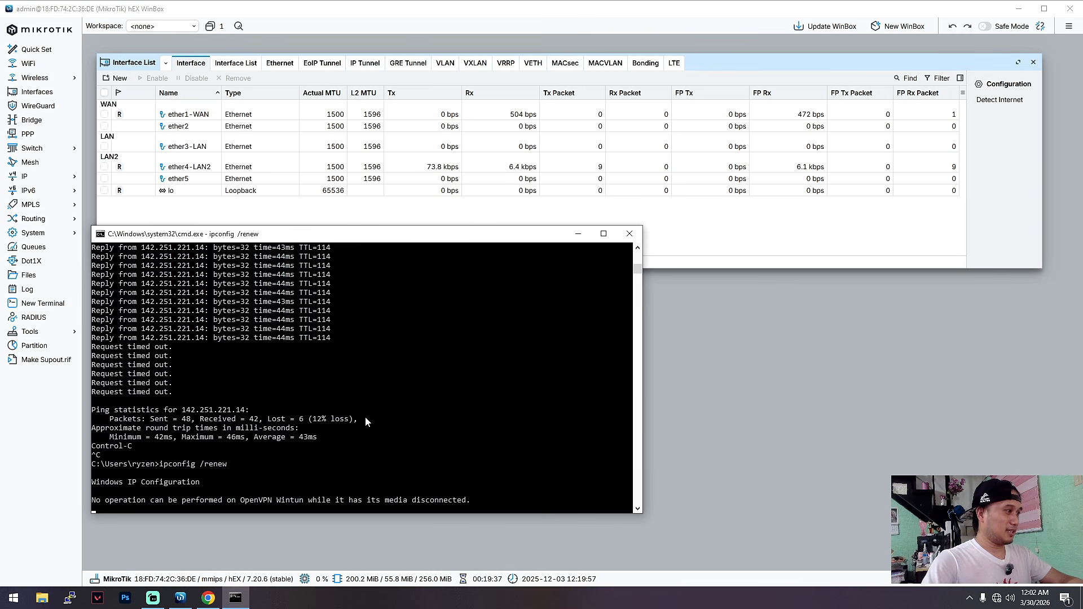
# Open the Windows network settings and bring up the Ethernet adapter's Internet Protocol Version 4 (TCP/IPv4) properties.
pyautogui.rightClick(996, 598)
pyautogui.click(995, 591)
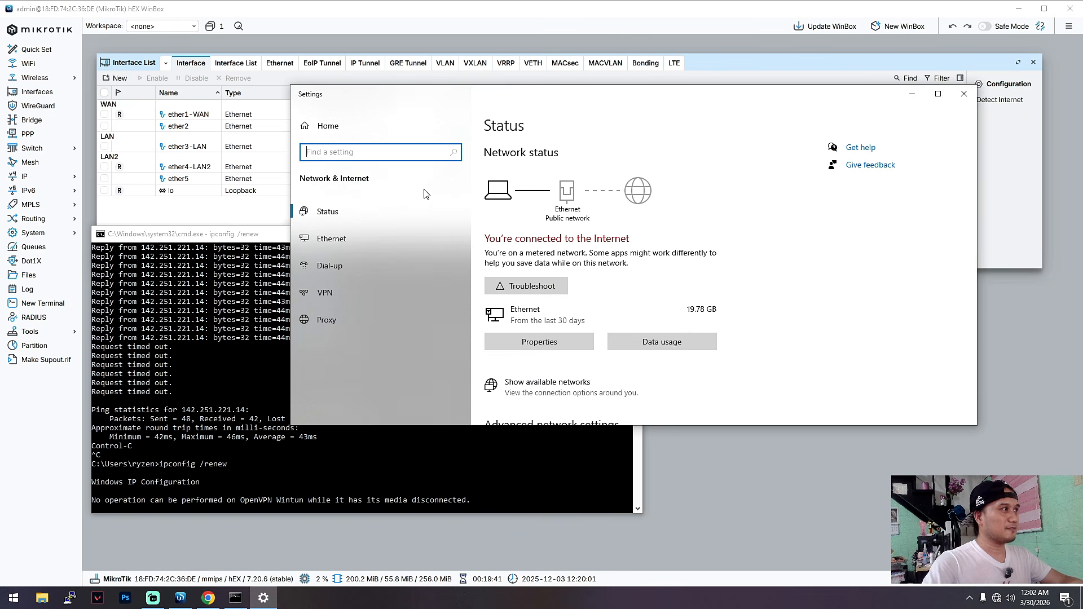
pyautogui.click(356, 234)
pyautogui.click(835, 169)
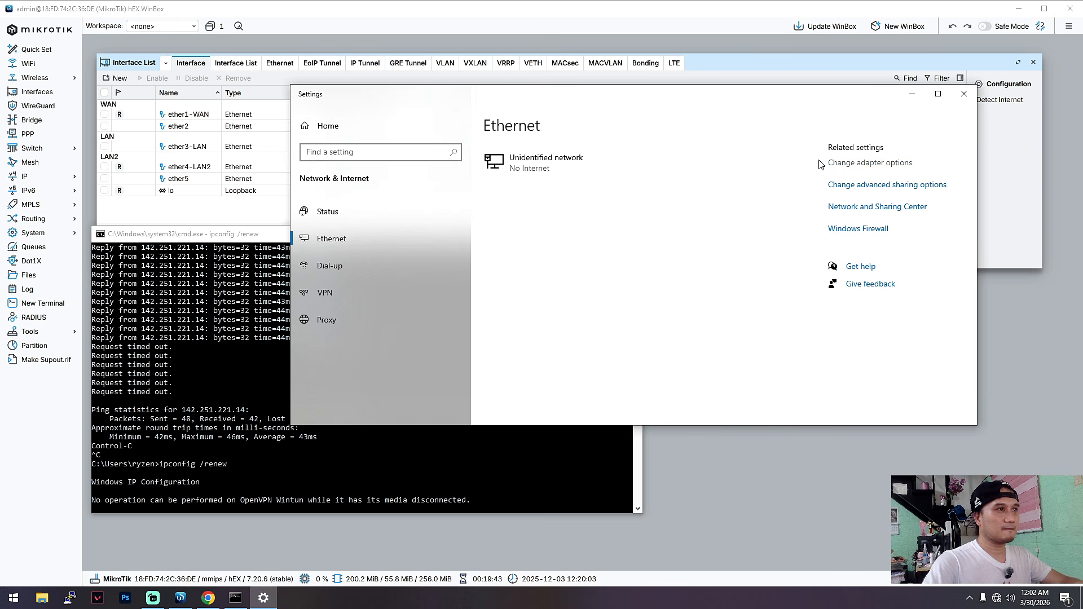
pyautogui.click(434, 178)
pyautogui.rightClick(434, 178)
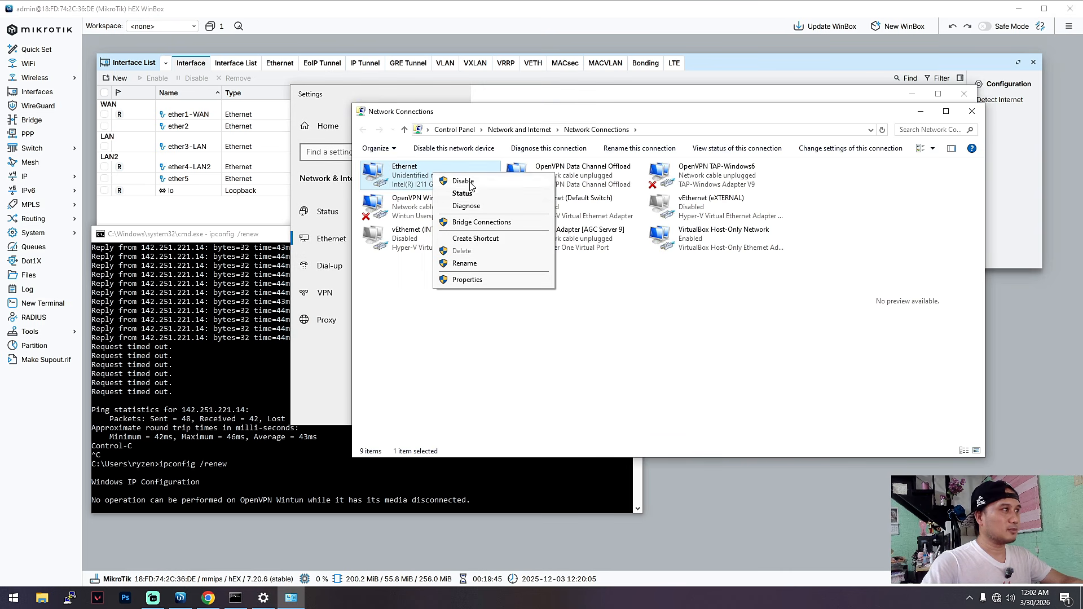
pyautogui.click(473, 192)
pyautogui.click(476, 391)
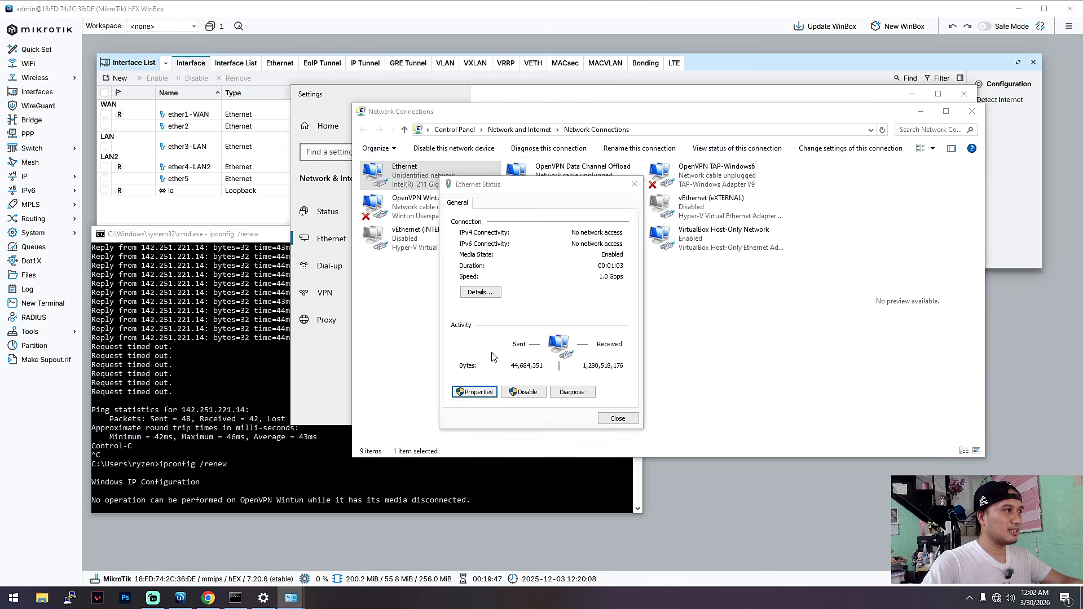
pyautogui.click(550, 342)
pyautogui.click(612, 369)
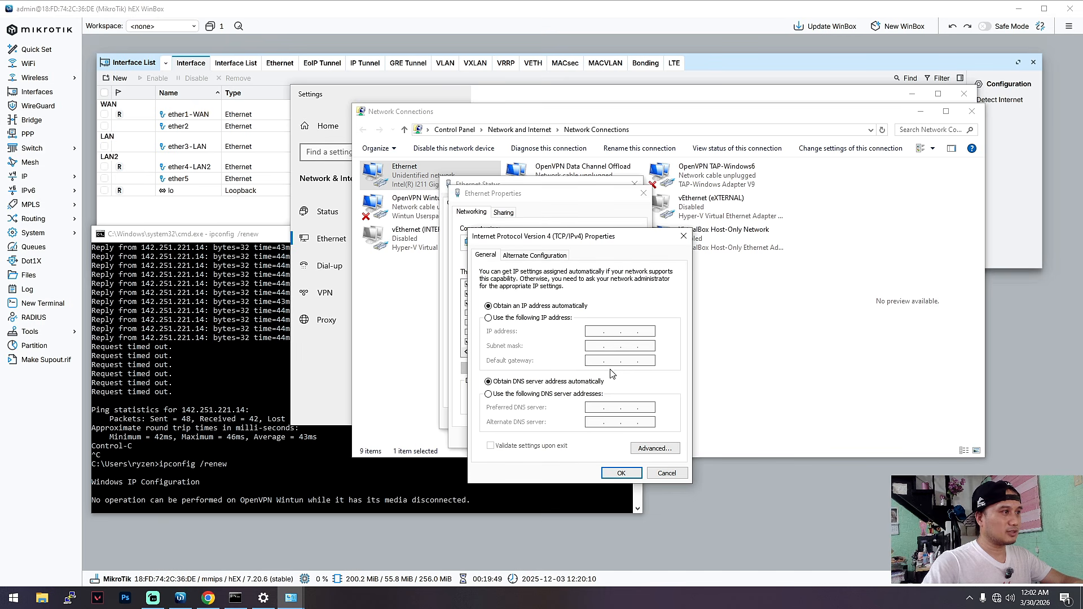
# Assign static IP 172.16.60.5, subnet mask 255.255.255.0, gateway 172.16.60.1 and preferred DNS 8.8.8.8, and close the adapter dialogs.
pyautogui.click(489, 317)
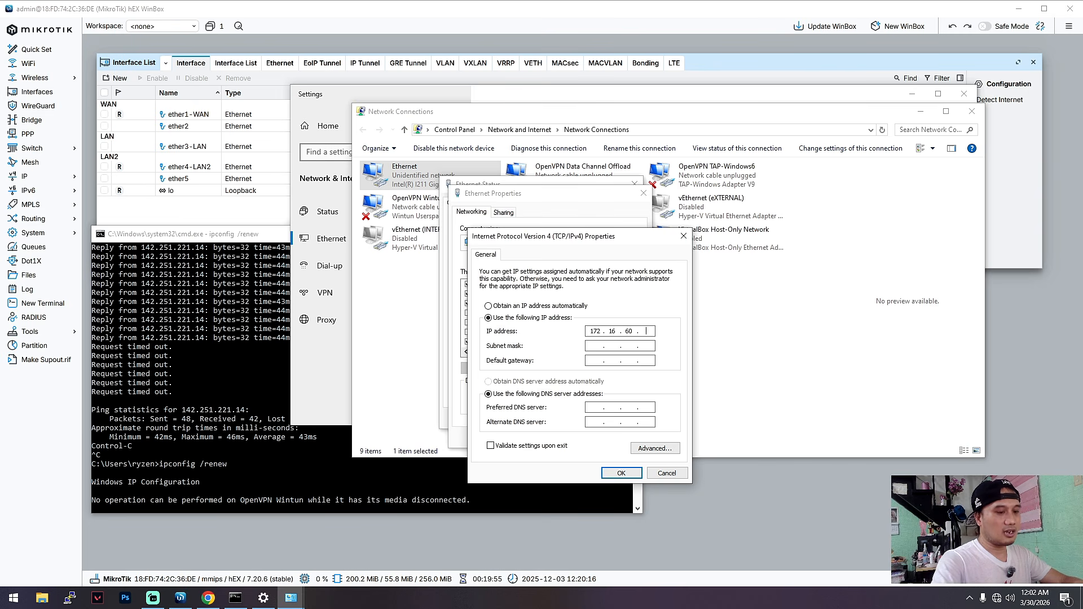
pyautogui.press('Tab')
pyautogui.doubleClick(630, 346)
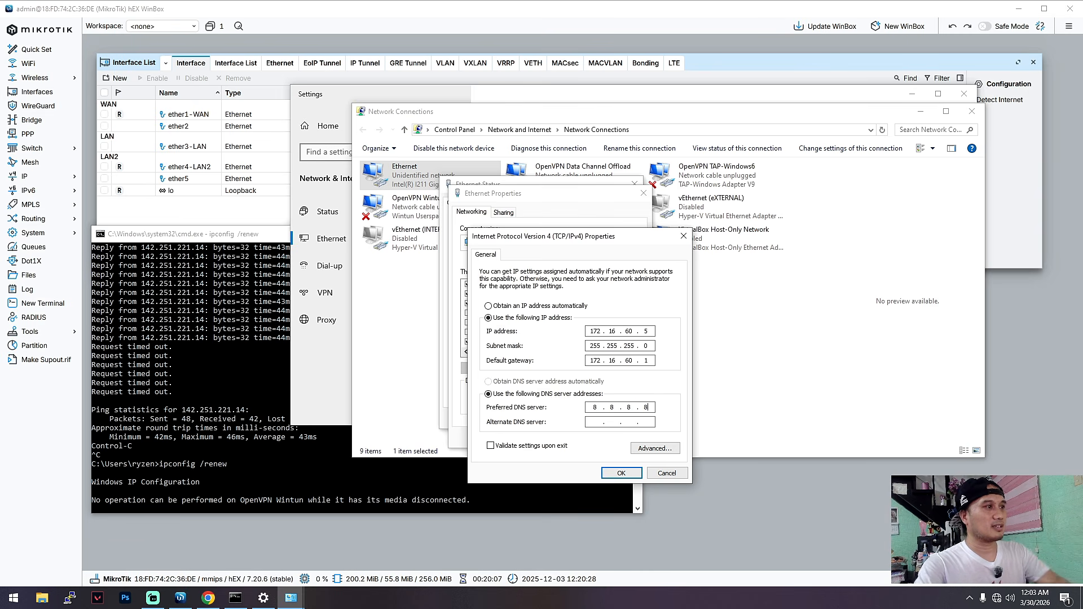
pyautogui.click(623, 475)
pyautogui.click(582, 440)
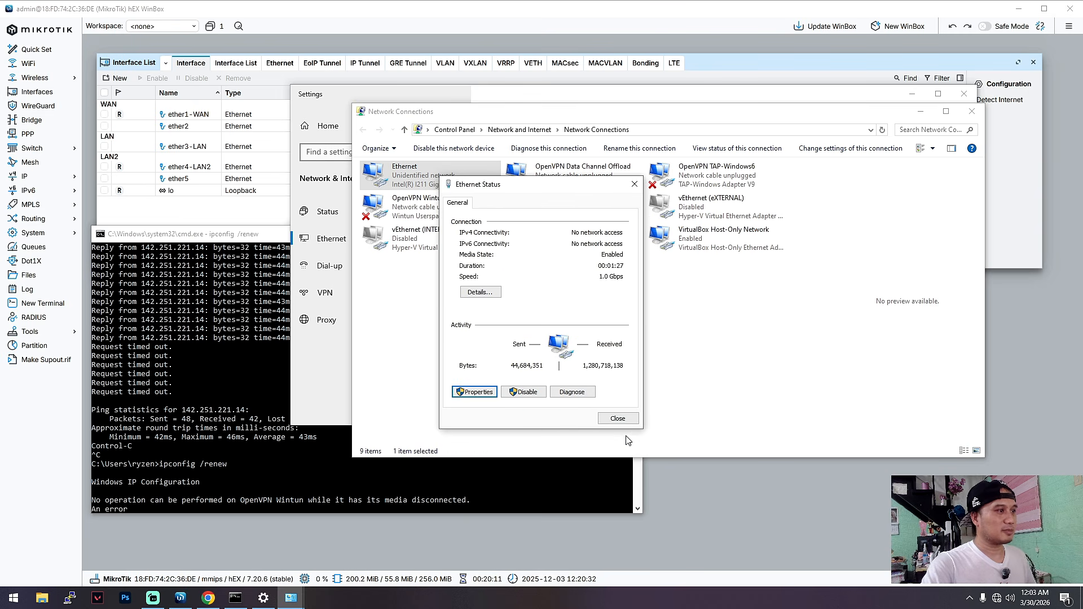
pyautogui.click(626, 421)
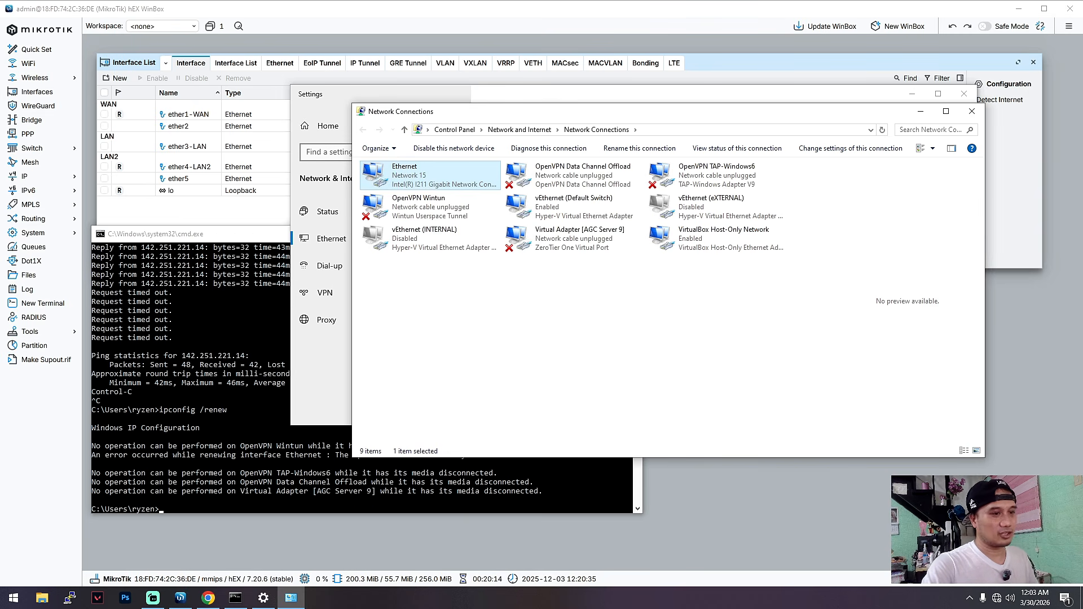
# Switch to Command Prompt and test internet connectivity with ping 8.8.8.8, stopping it after a few replies.
pyautogui.moveTo(688, 118); pyautogui.dragTo(719, 135)
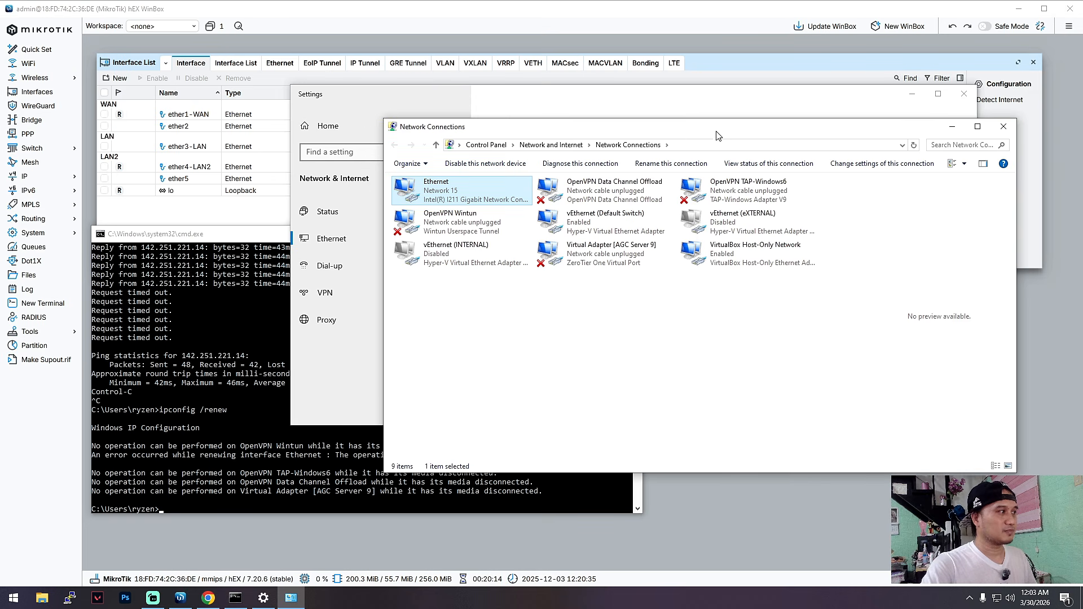
pyautogui.click(304, 484)
pyautogui.write('ping 8.8.8.8')
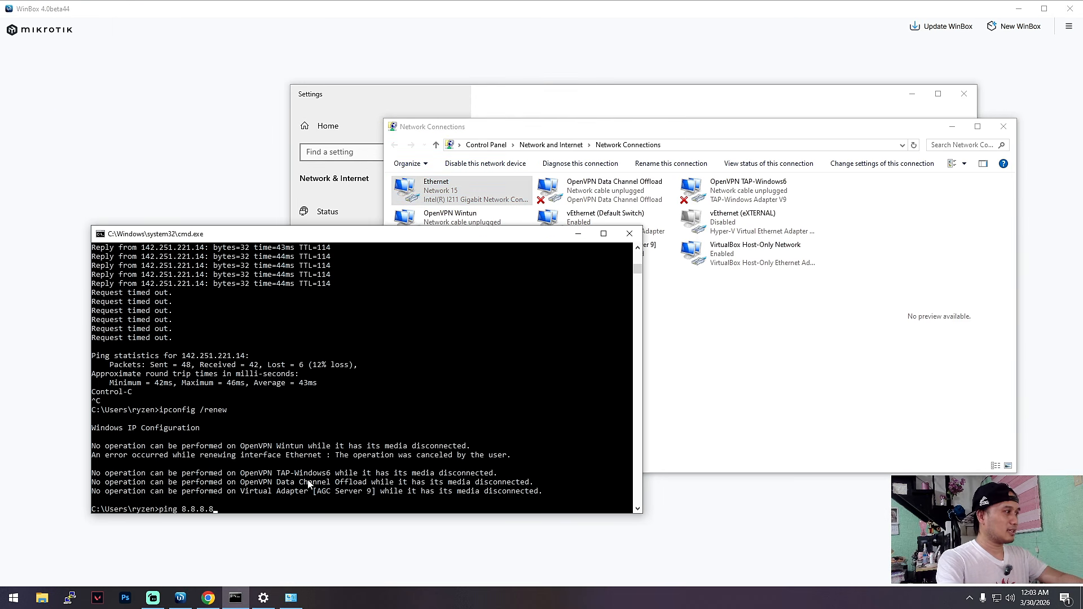
pyautogui.press('Return')
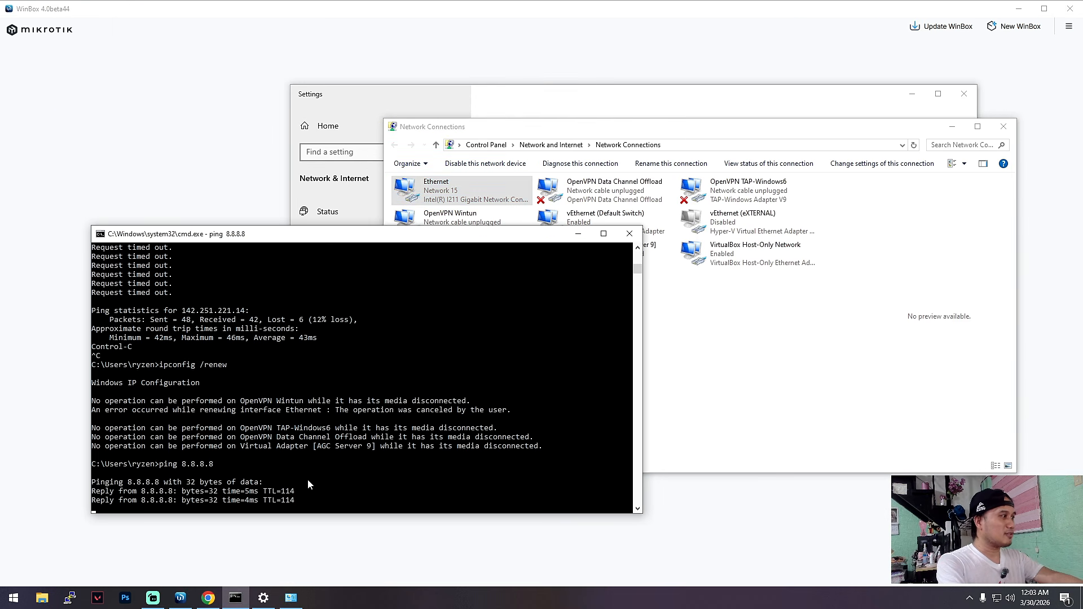
pyautogui.hotkey('ctrl', 'c')
# Test name resolution with ping google.com and stop it after a few replies.
pyautogui.write('ping google.com')
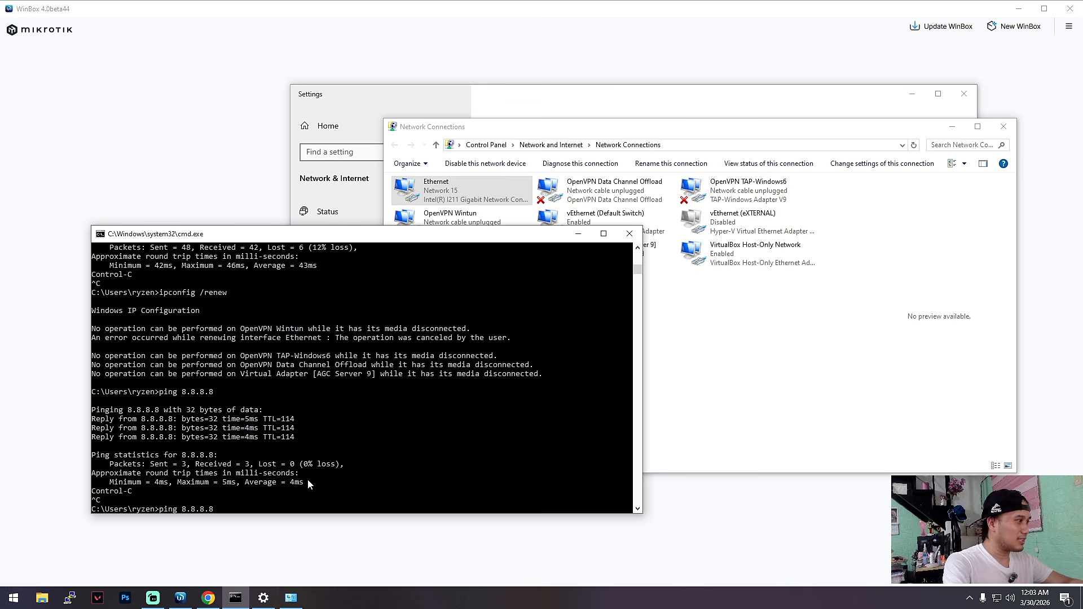
pyautogui.press('Return')
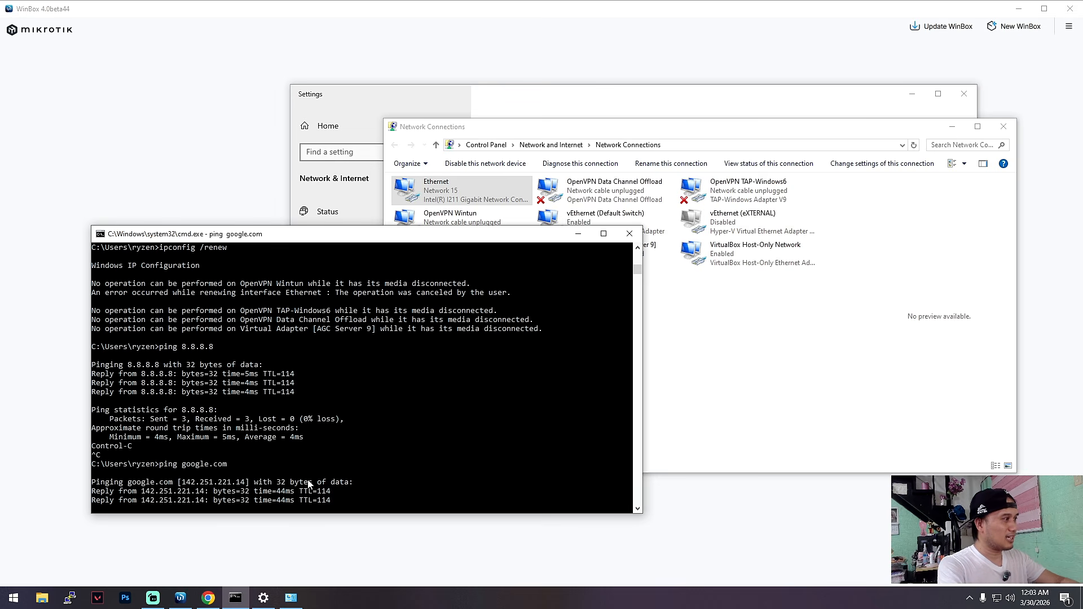
pyautogui.hotkey('ctrl', 'c')
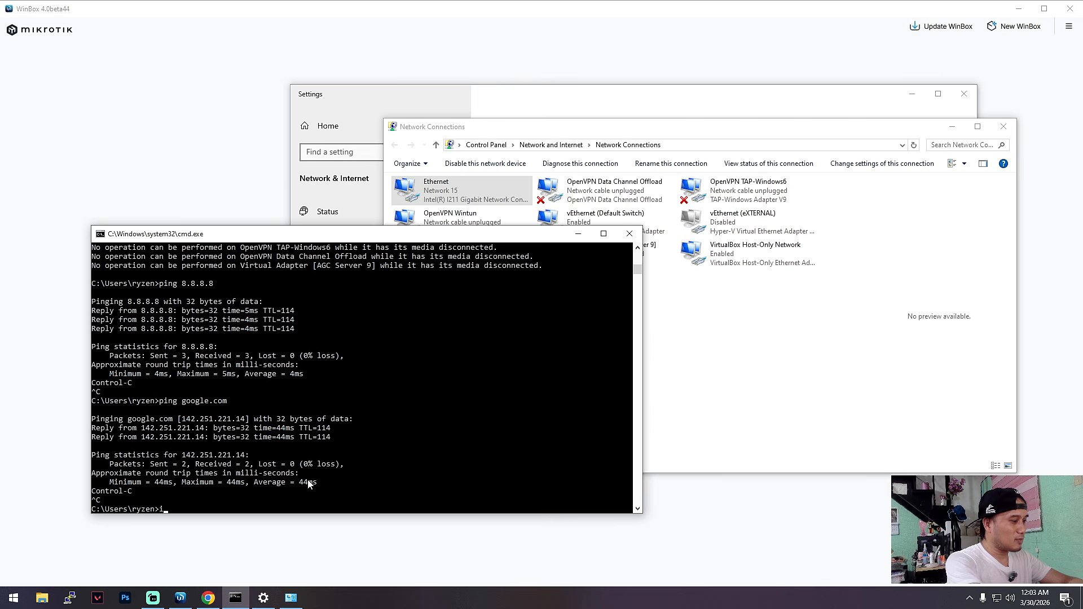
# Run ipconfig and highlight the Ethernet adapter's IPv4 address, subnet mask and default gateway.
pyautogui.write('cofng')
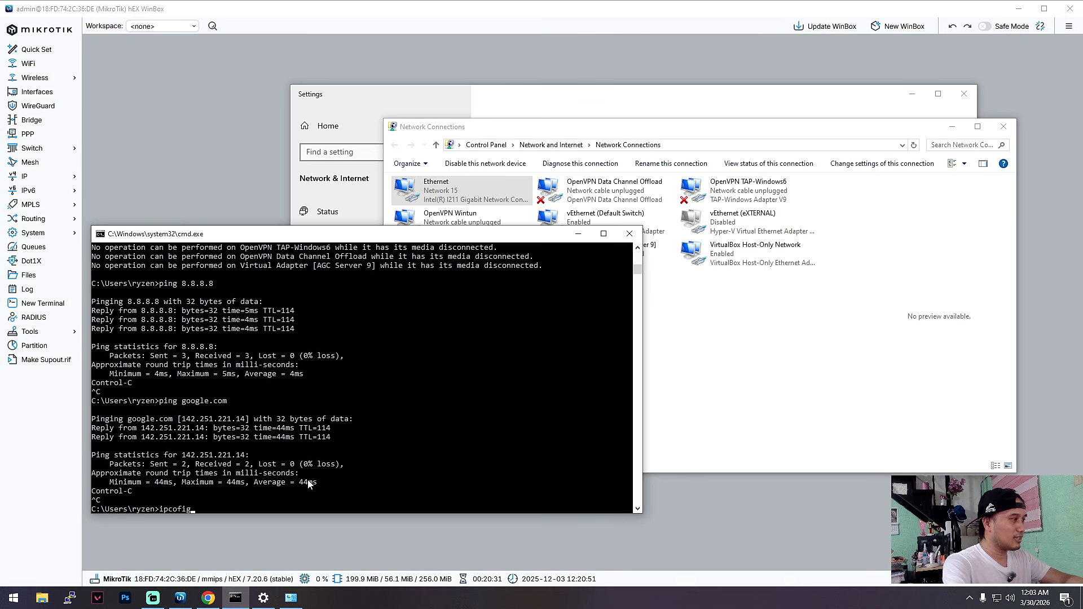
pyautogui.press('Return')
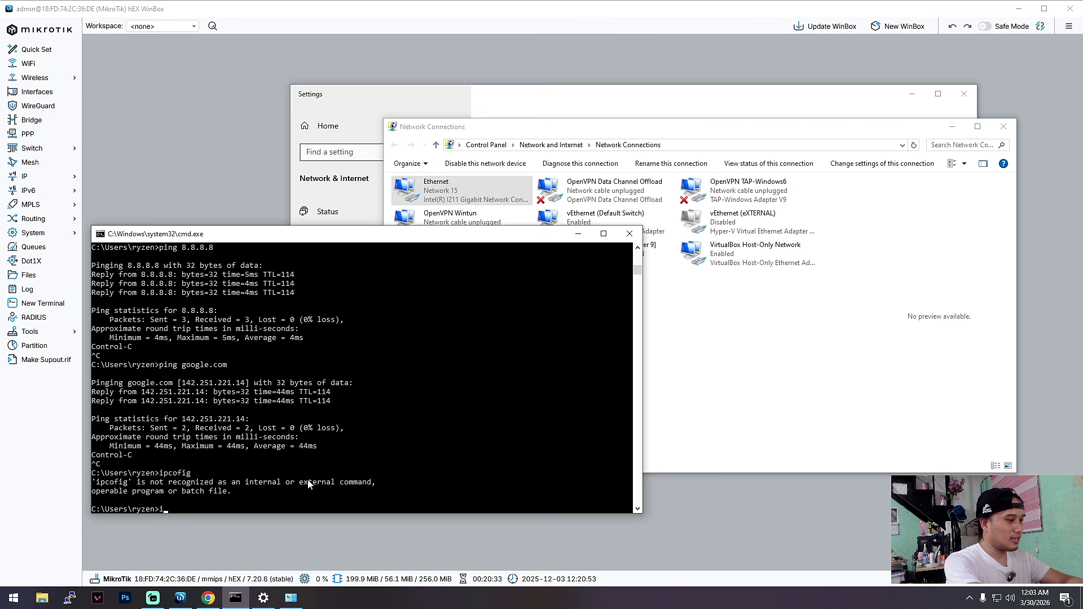
pyautogui.write('ipconfig')
pyautogui.press('Return')
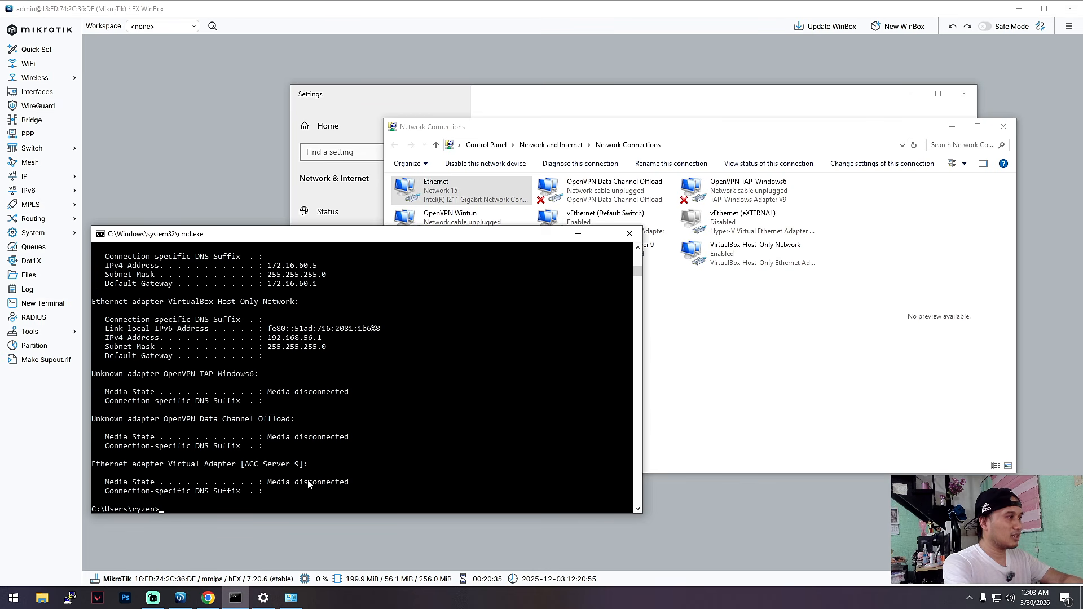
pyautogui.moveTo(259, 266); pyautogui.dragTo(333, 282)
pyautogui.click(332, 284)
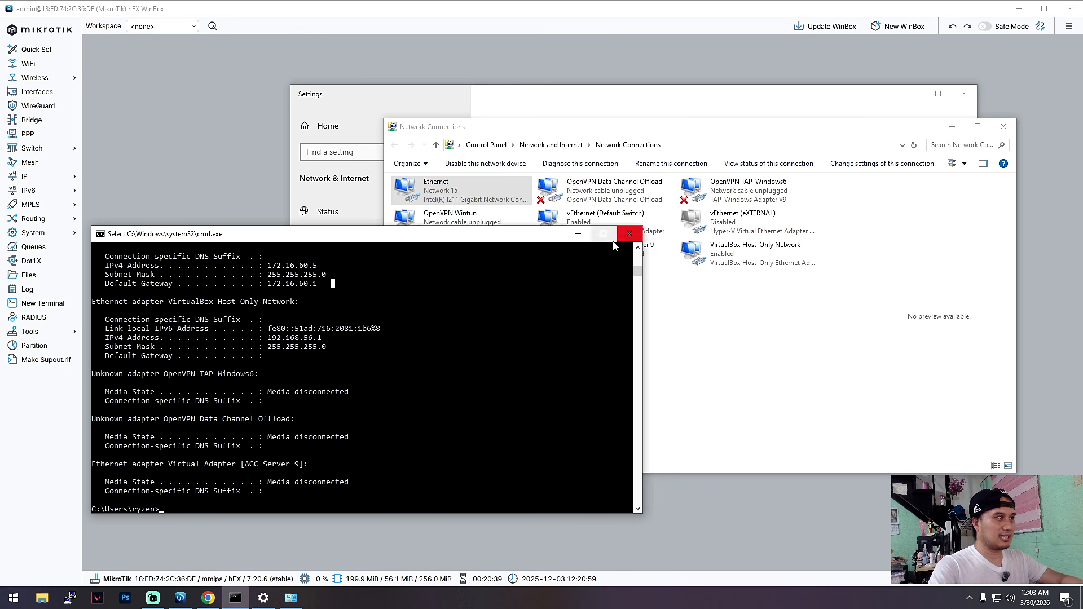
# Close the Command Prompt and Settings windows, moving Network Connections clear of Settings.
pyautogui.click(630, 234)
pyautogui.moveTo(659, 133); pyautogui.dragTo(624, 197)
pyautogui.click(962, 94)
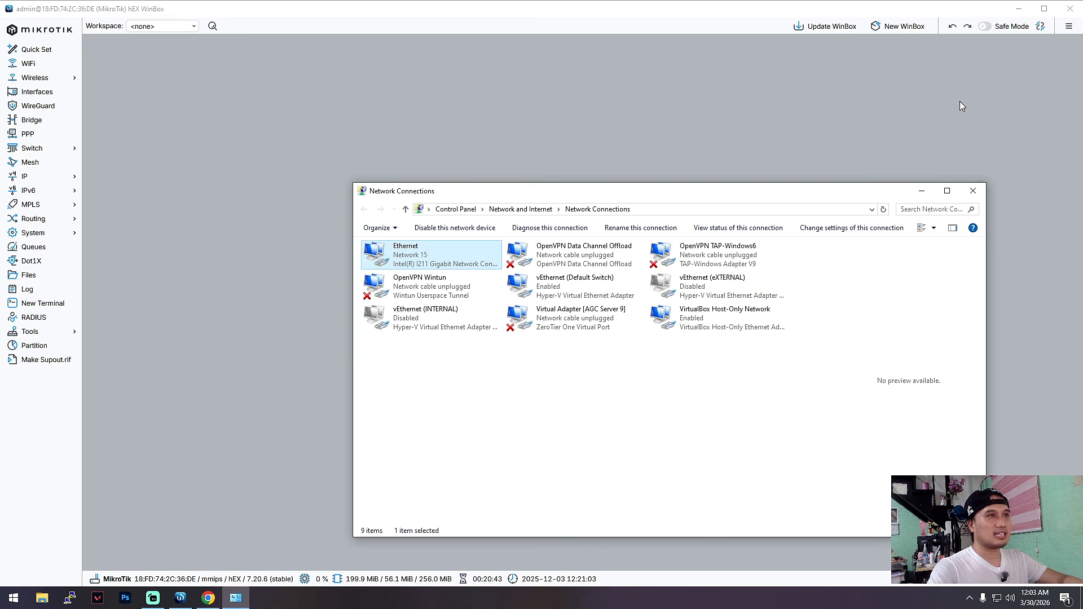
# Close Network Connections and open the router's interface list, moving it higher and selecting the ether4-LAN2 interface.
pyautogui.click(972, 190)
pyautogui.click(35, 177)
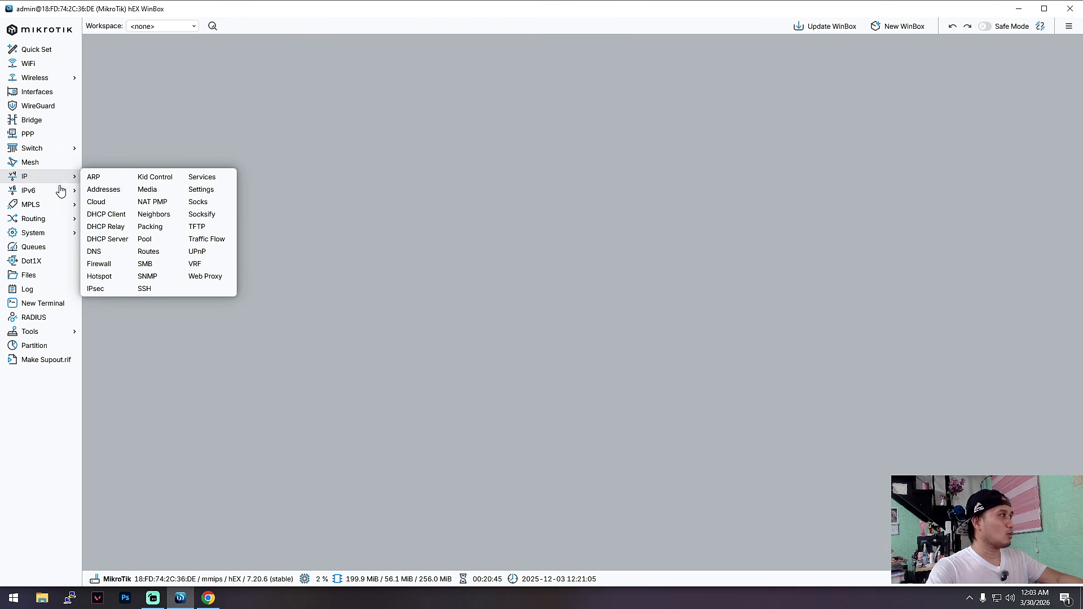
pyautogui.click(37, 91)
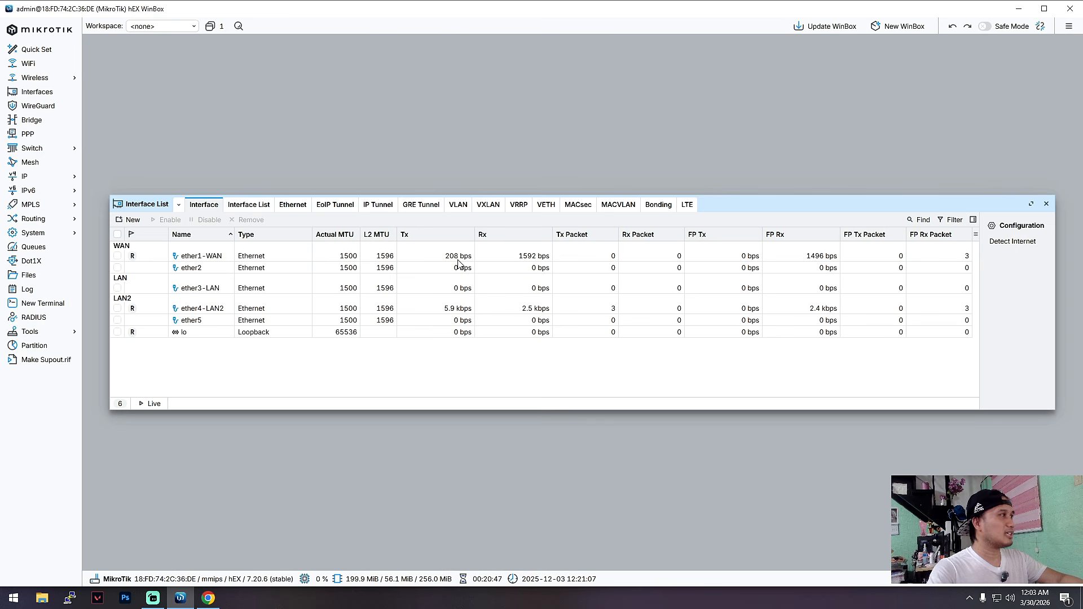
pyautogui.moveTo(729, 198); pyautogui.dragTo(710, 80)
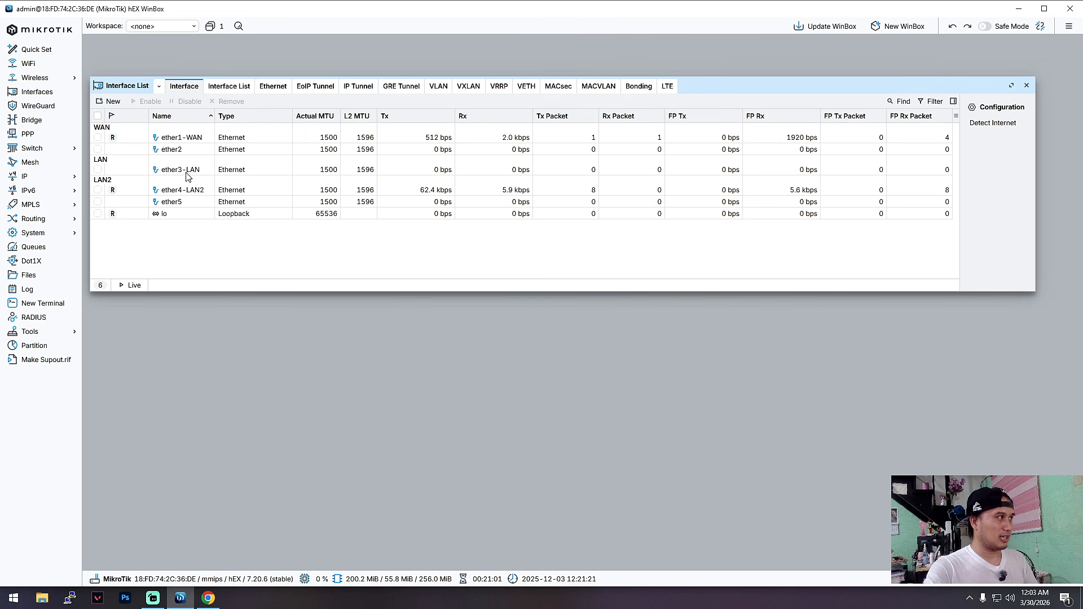
pyautogui.click(184, 189)
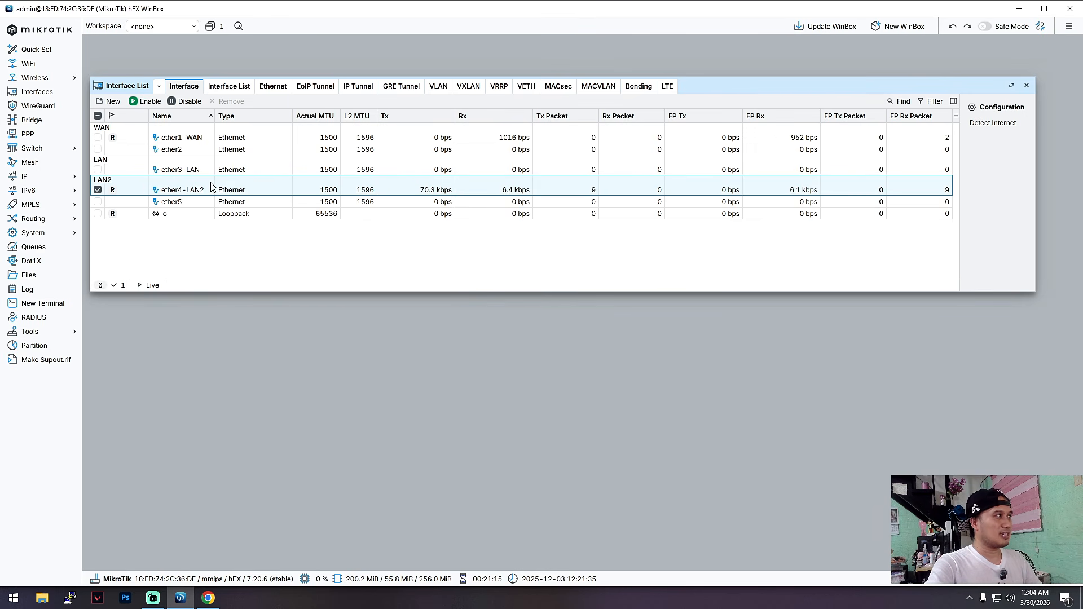
pyautogui.click(114, 203)
pyautogui.click(118, 214)
pyautogui.click(122, 202)
pyautogui.click(129, 189)
pyautogui.click(127, 202)
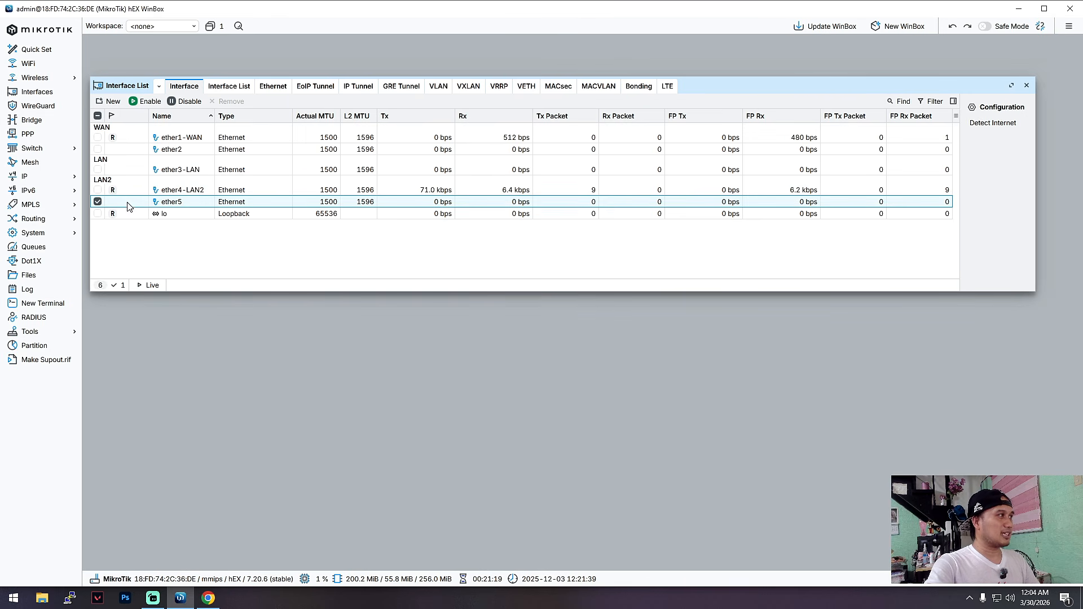
pyautogui.click(128, 215)
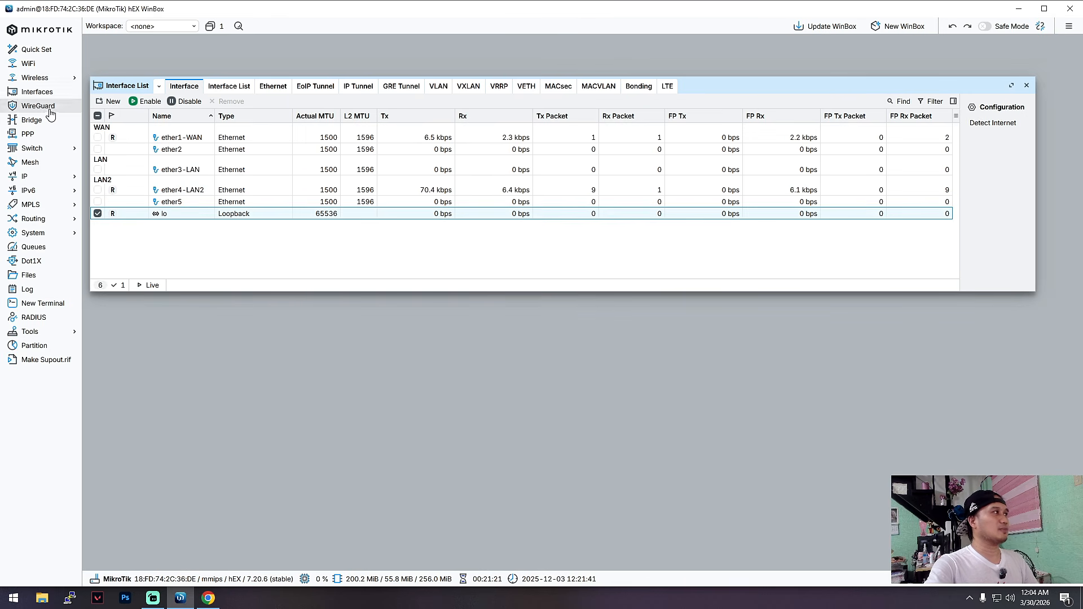
# Check the router's bridge list and close it, and review the ether4-LAN2, ether1-WAN and ether3-LAN rows in the interface list.
pyautogui.click(35, 120)
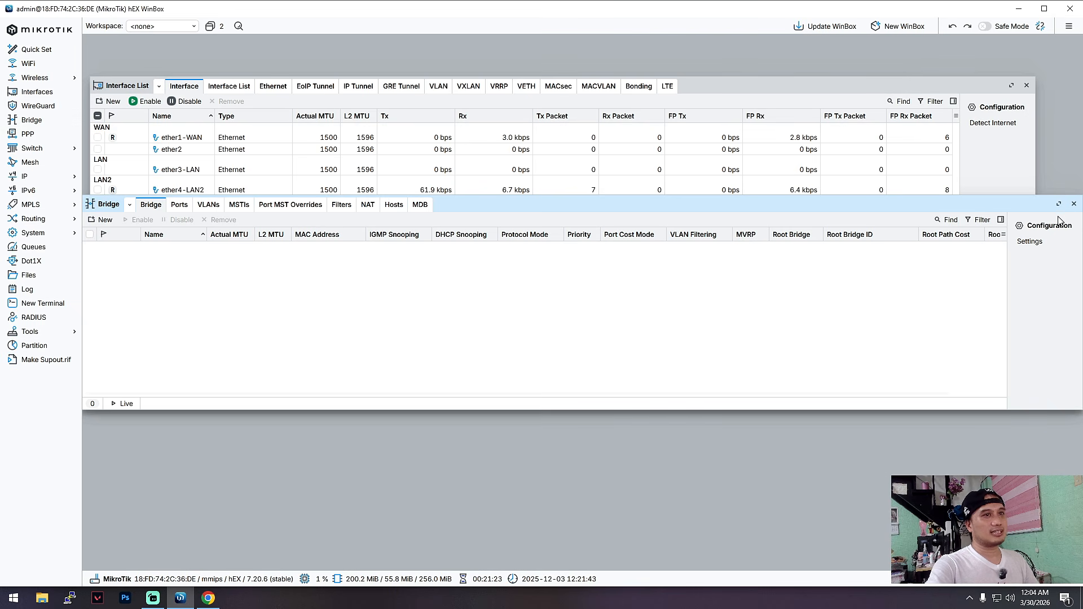
pyautogui.click(1073, 203)
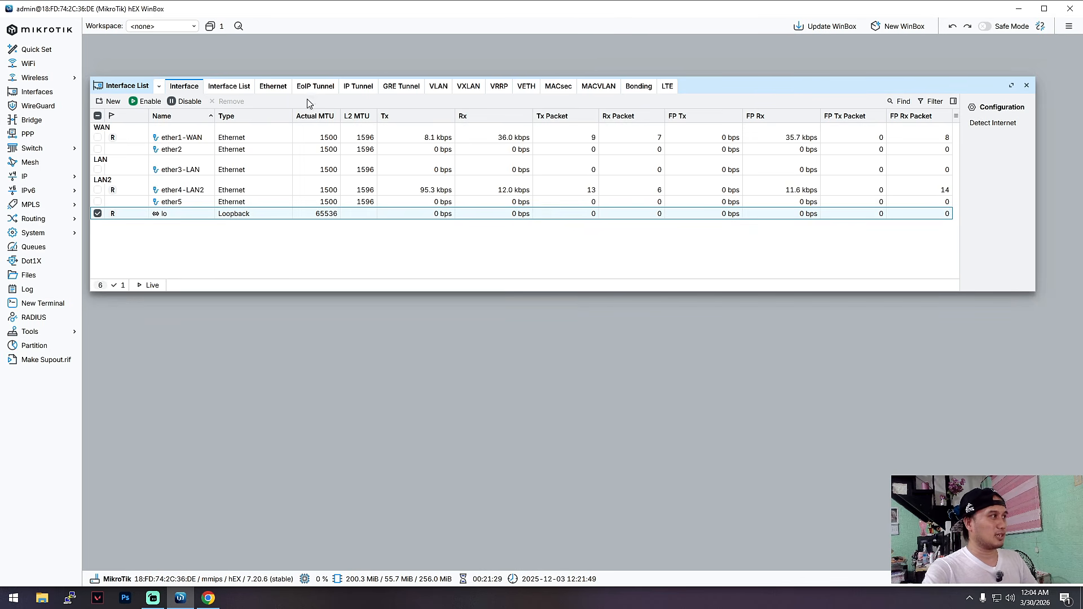
pyautogui.click(197, 191)
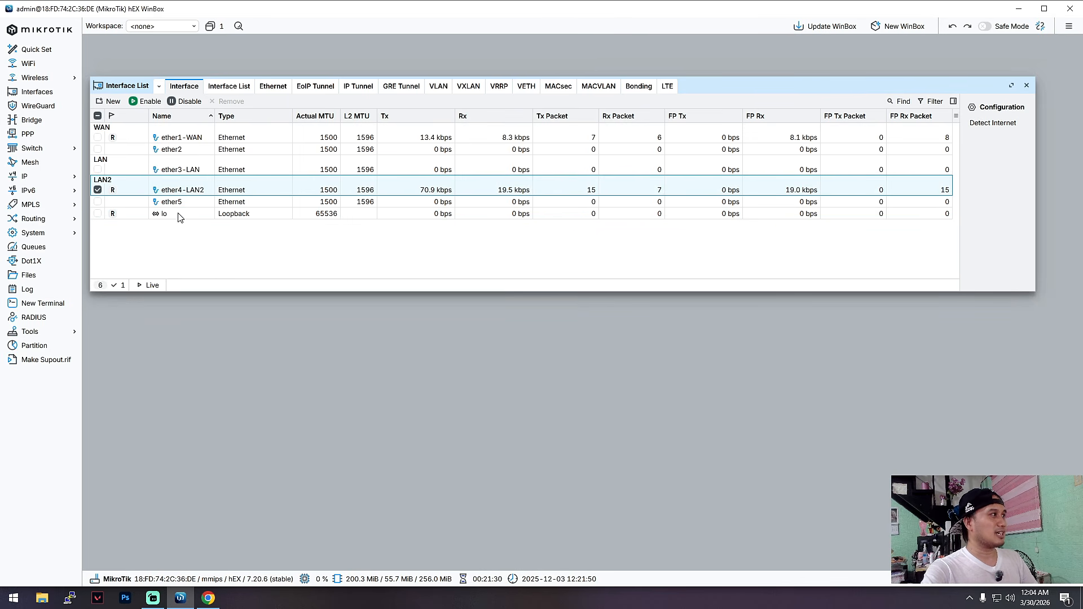
pyautogui.click(206, 138)
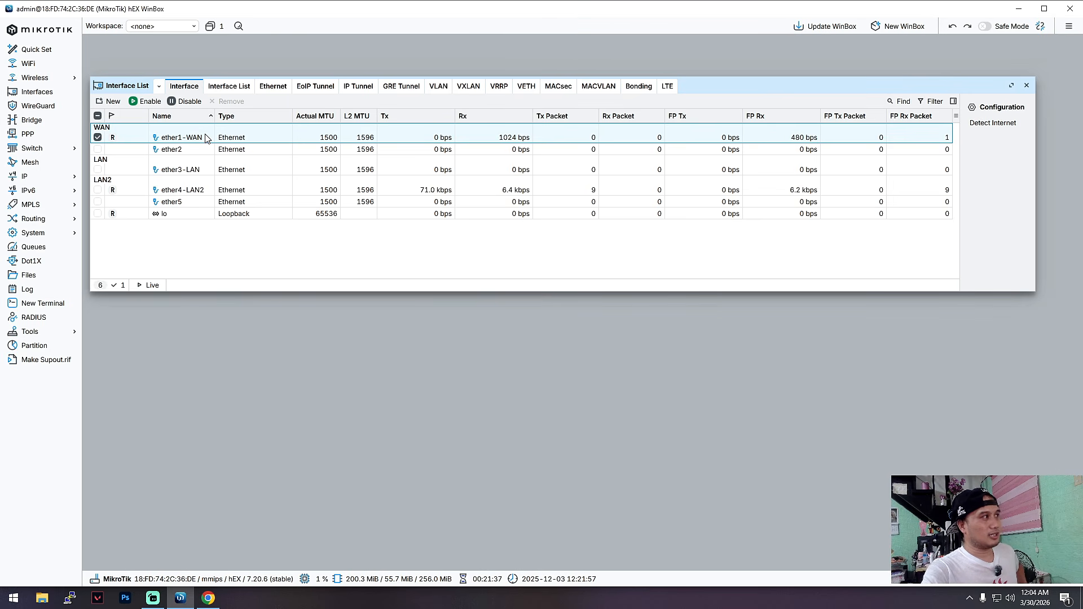
pyautogui.click(175, 169)
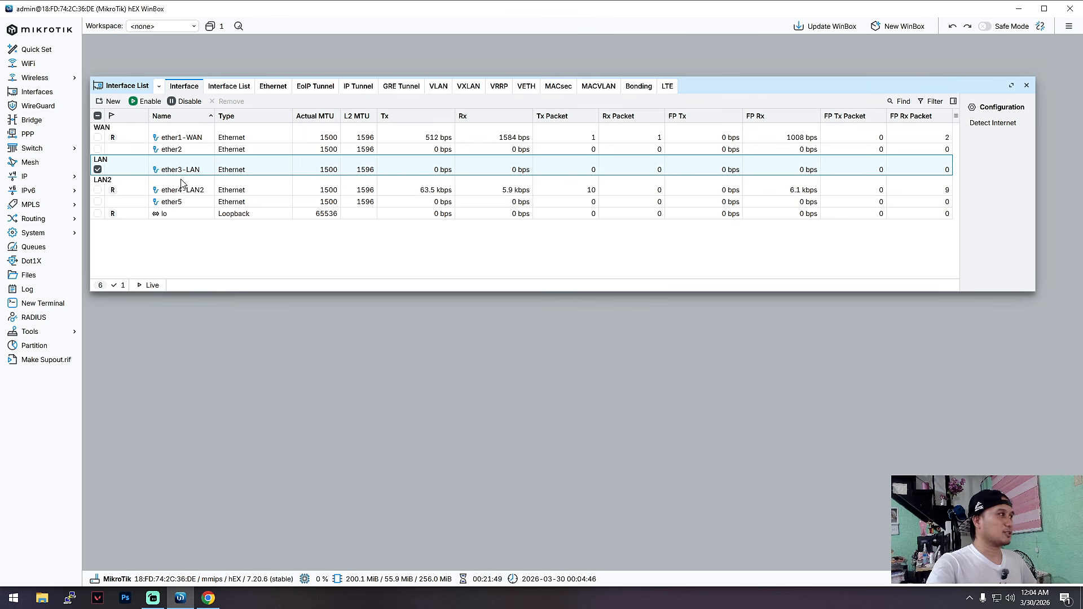
pyautogui.click(194, 194)
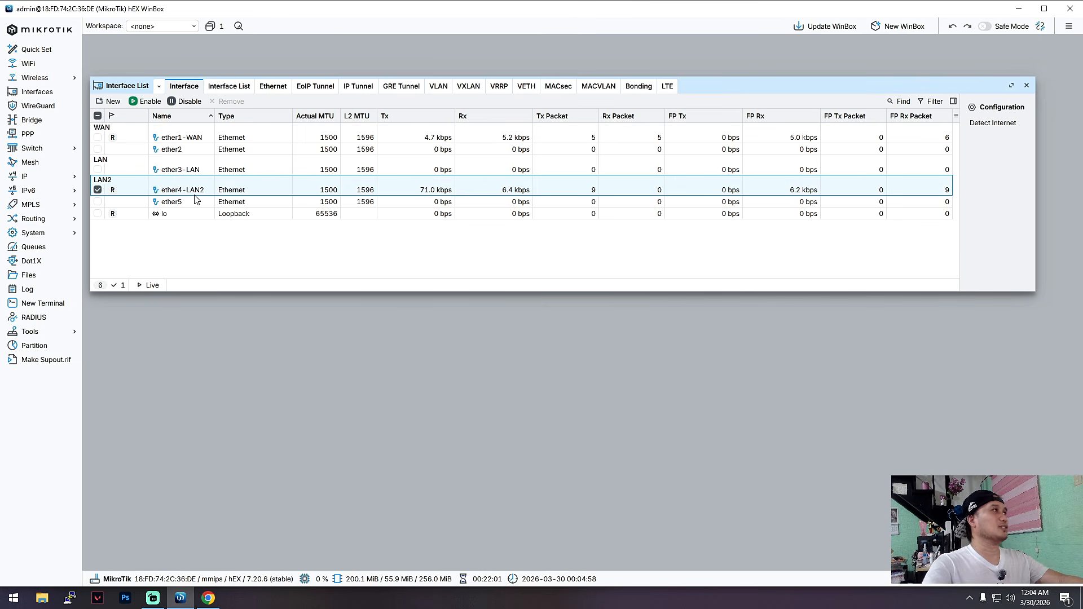
# Move the interface list further up, and view the firewall filter rules before closing the Firewall window.
pyautogui.moveTo(741, 89); pyautogui.dragTo(733, 66)
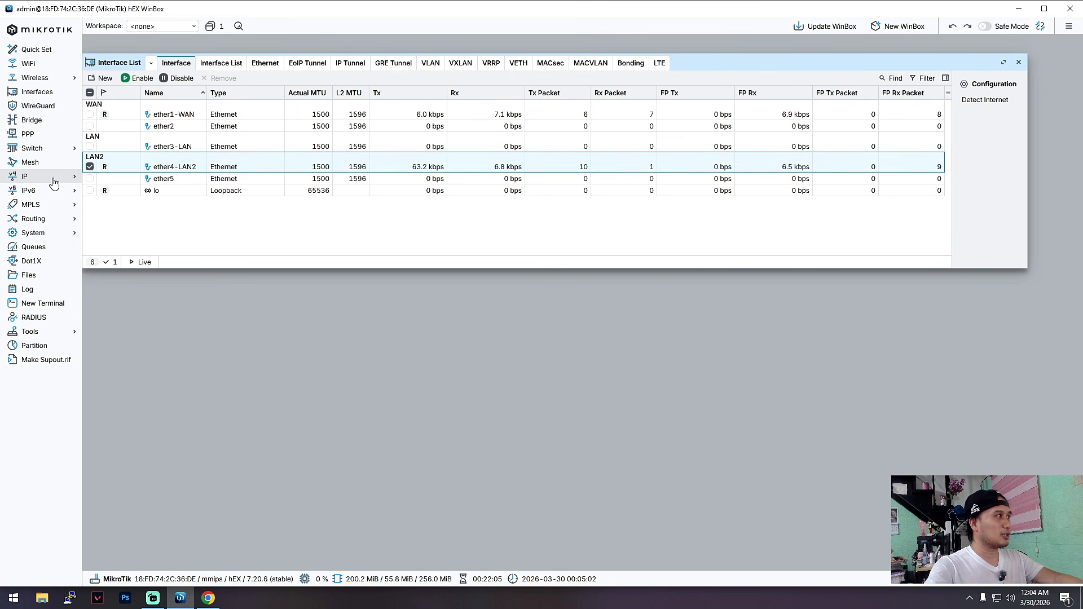
pyautogui.moveTo(732, 70)
pyautogui.mouseDown()
pyautogui.moveTo(773, 68)
pyautogui.moveTo(731, 52)
pyautogui.mouseUp()
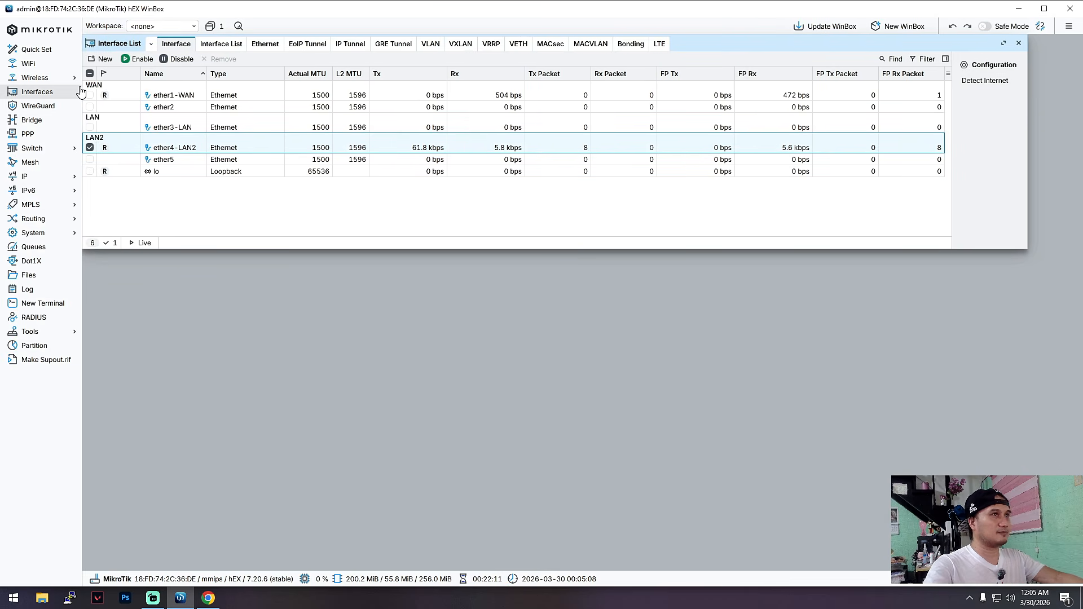
pyautogui.click(48, 236)
pyautogui.click(443, 350)
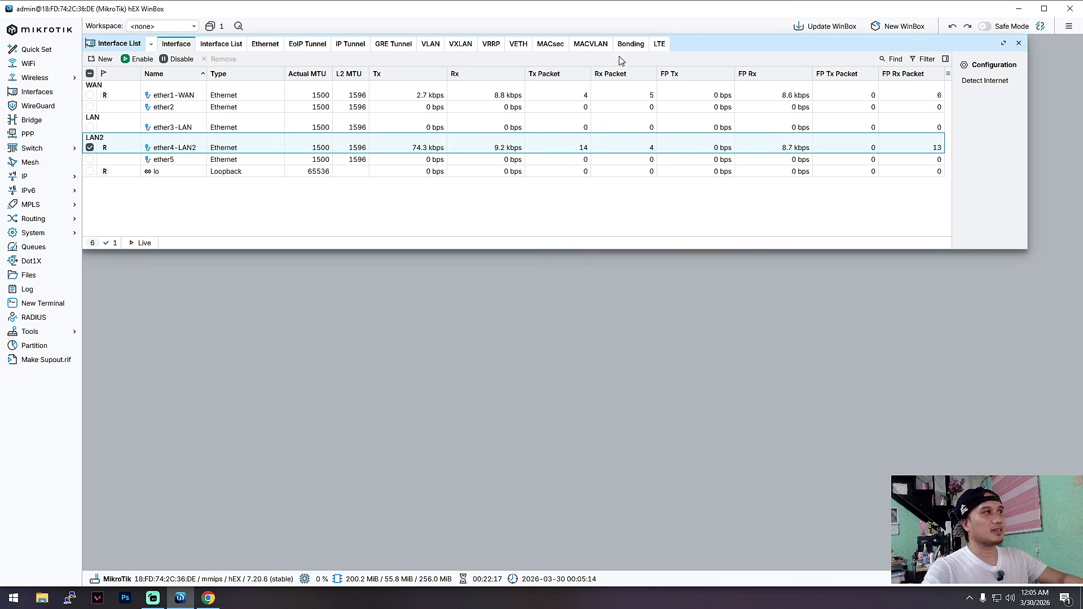
pyautogui.click(36, 179)
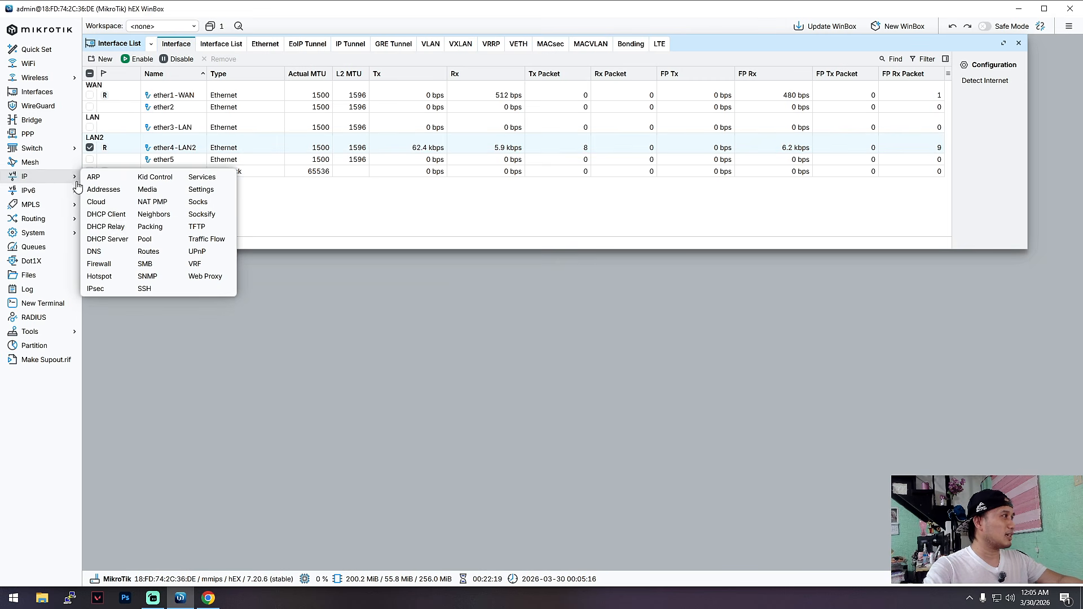
pyautogui.click(106, 265)
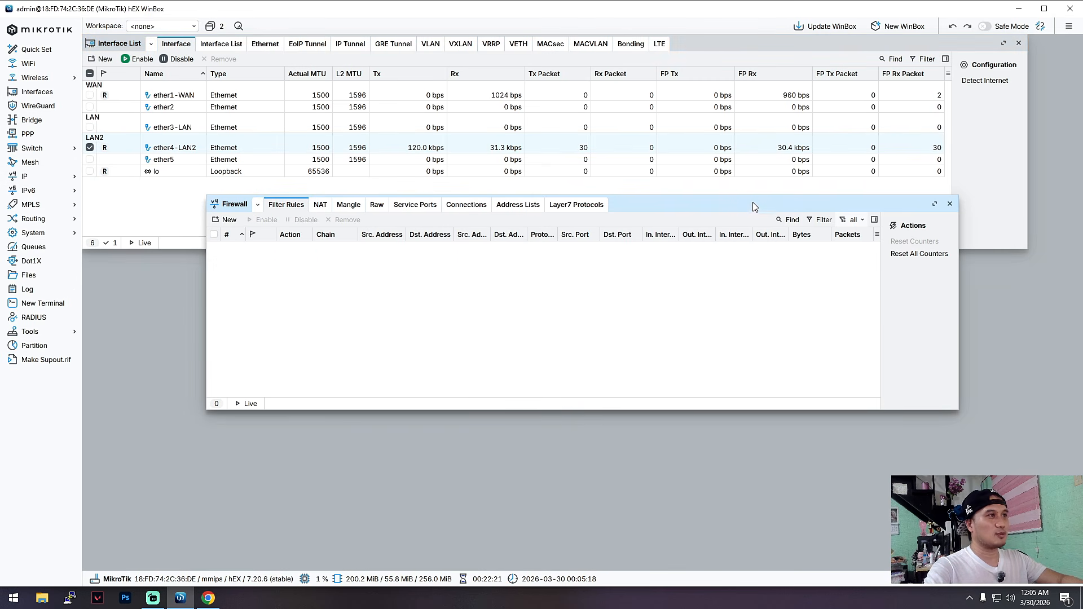
pyautogui.moveTo(752, 204); pyautogui.dragTo(758, 212)
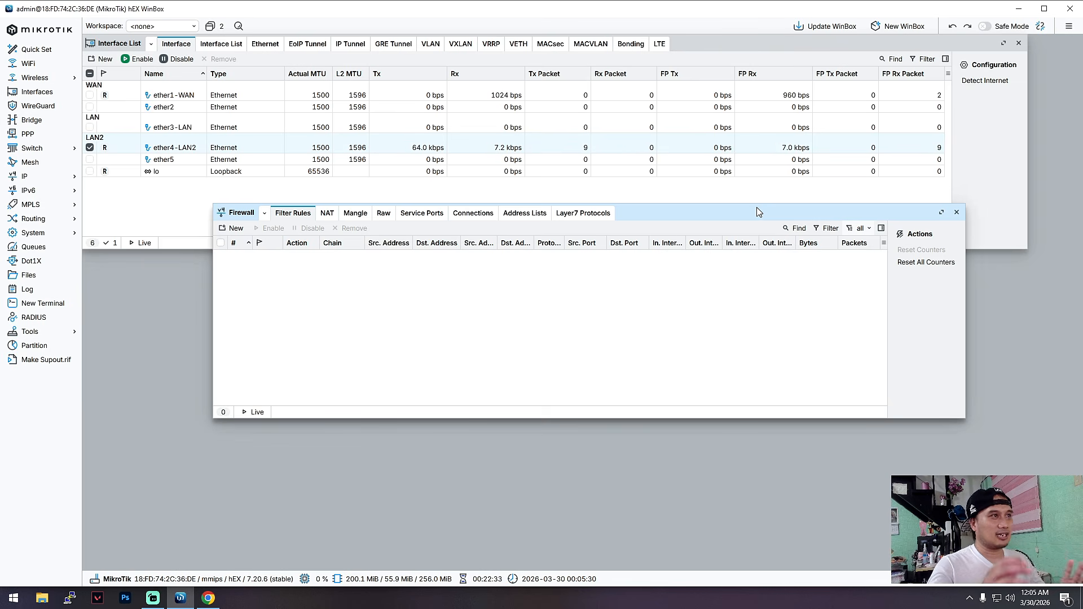
pyautogui.click(957, 213)
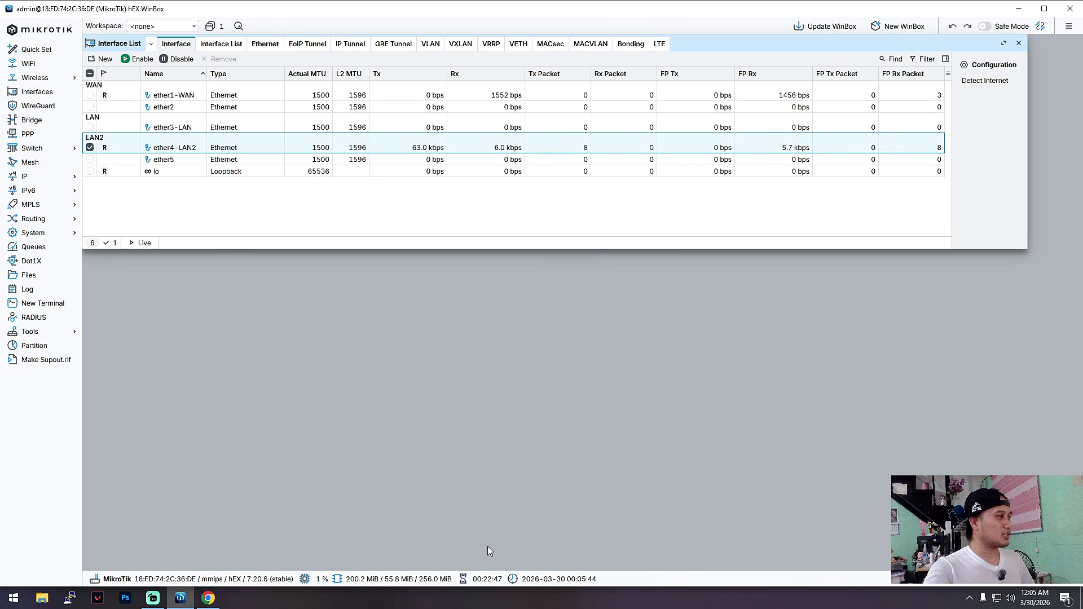
# Switch to the YouTube page in Chrome, highlight the viewer's ether1, ether2 and ether3 requirements in the reply, and return to WinBox.
pyautogui.click(208, 598)
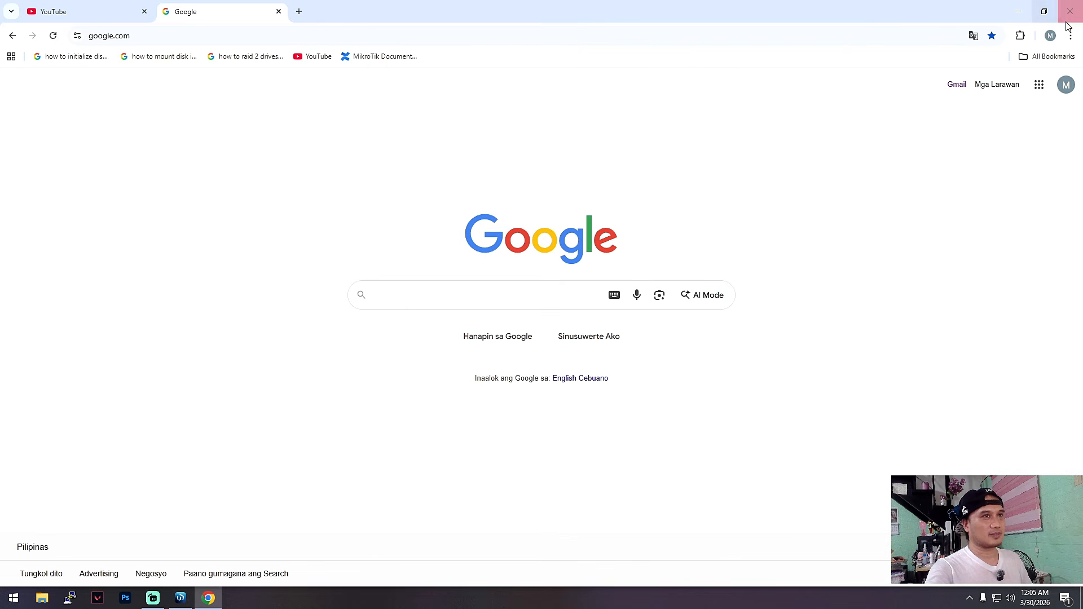
pyautogui.click(85, 17)
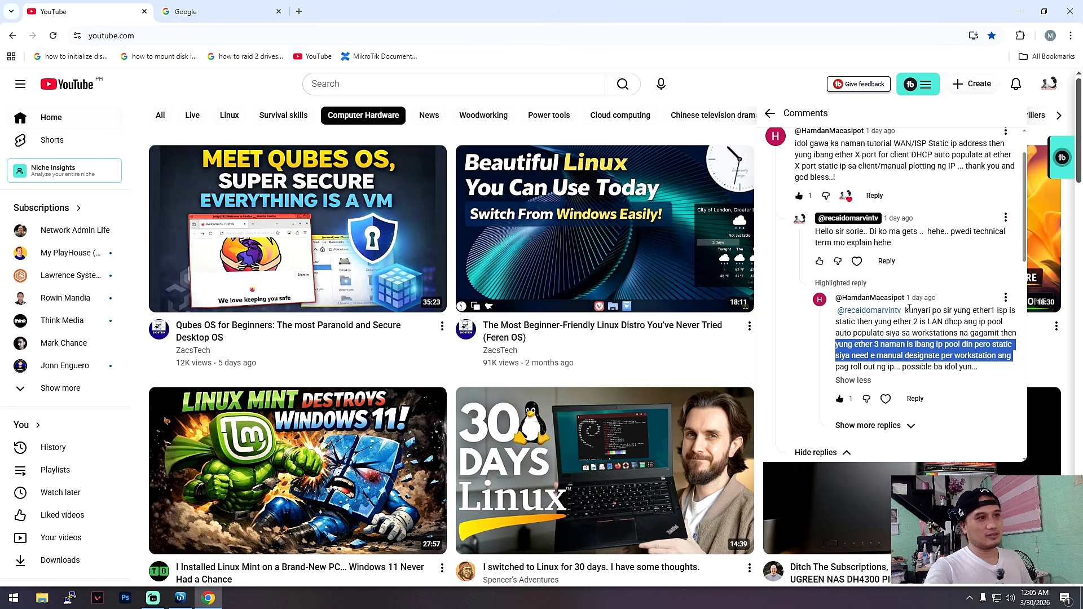
pyautogui.moveTo(906, 310); pyautogui.dragTo(1004, 323)
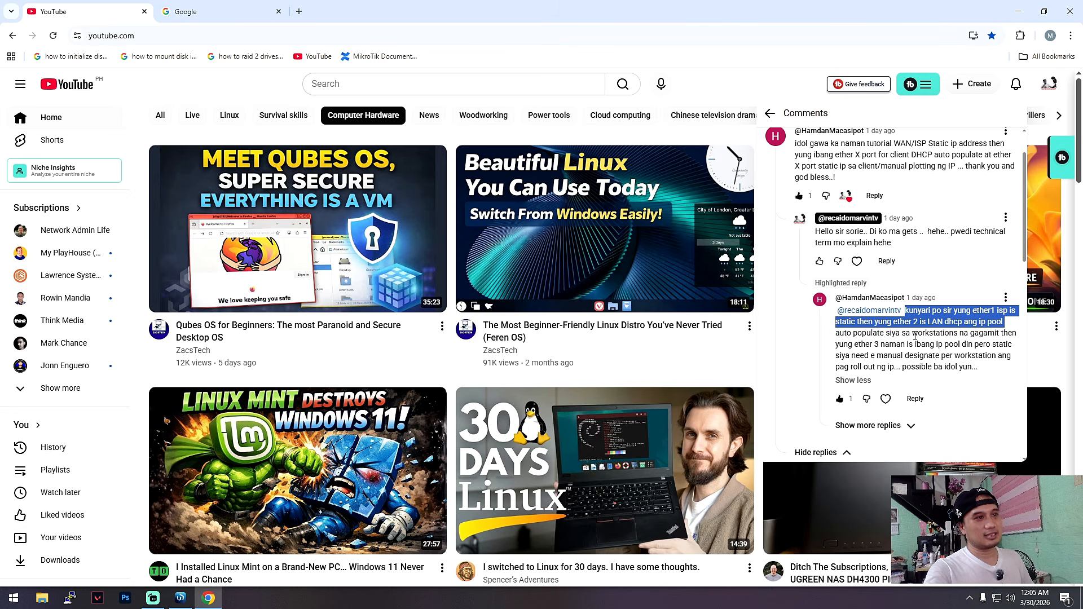
pyautogui.moveTo(840, 334); pyautogui.dragTo(1013, 347)
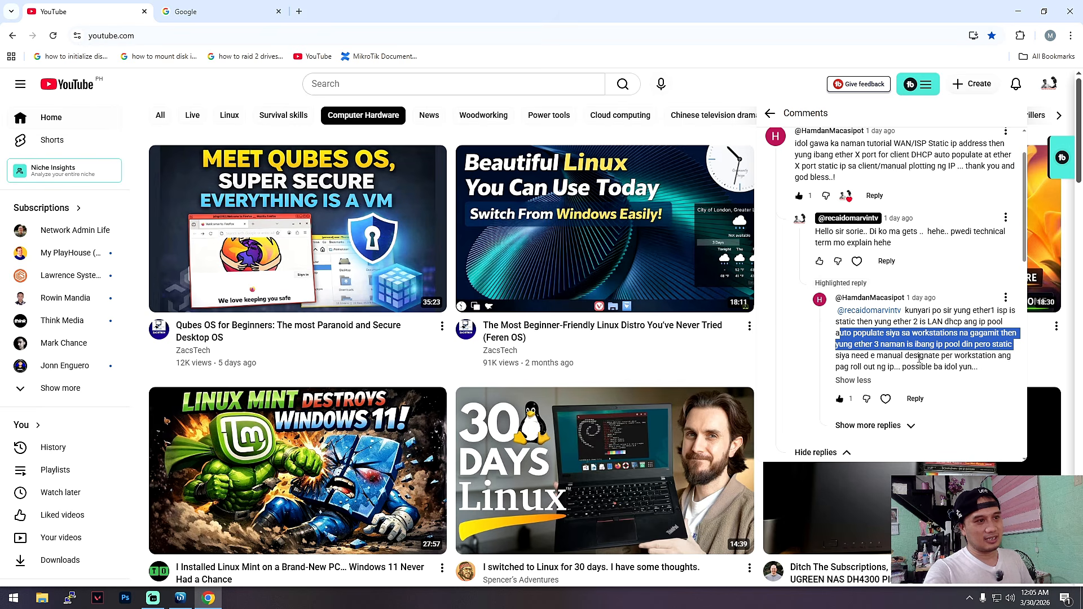
pyautogui.moveTo(909, 356); pyautogui.dragTo(925, 367)
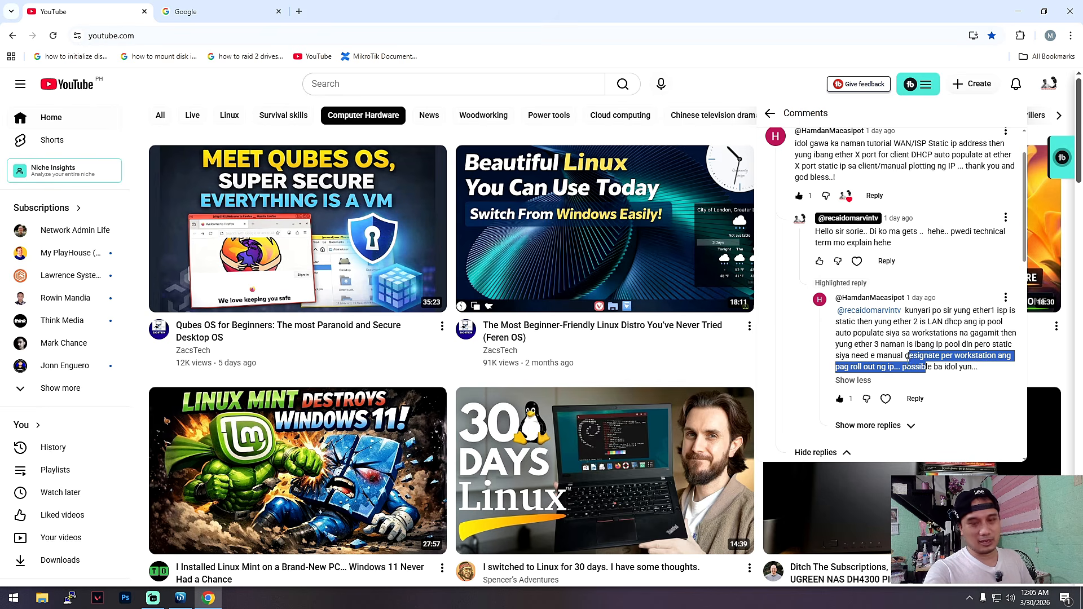
pyautogui.click(181, 598)
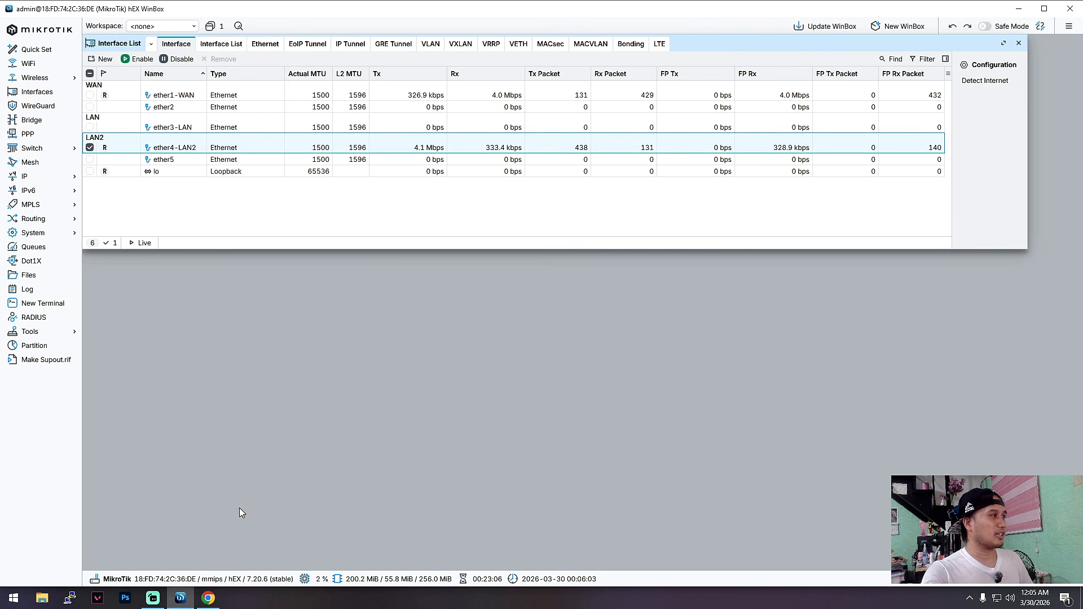